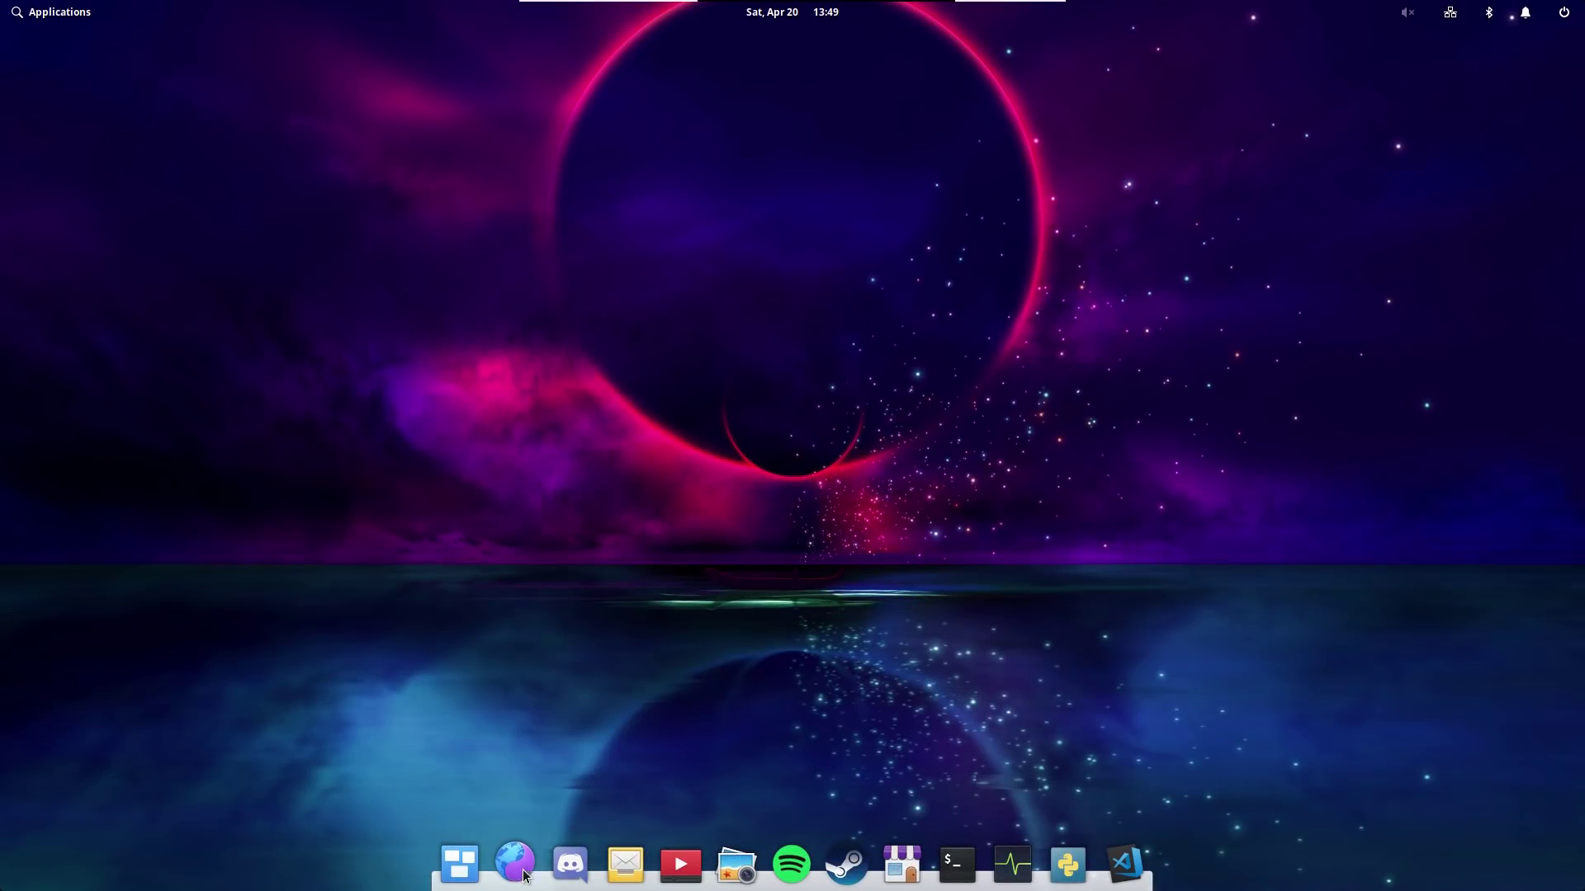
Search 'system 7' in the Ephemeral browser and open the System76 website.
{"action": "left_click", "coordinate": [515, 864]}
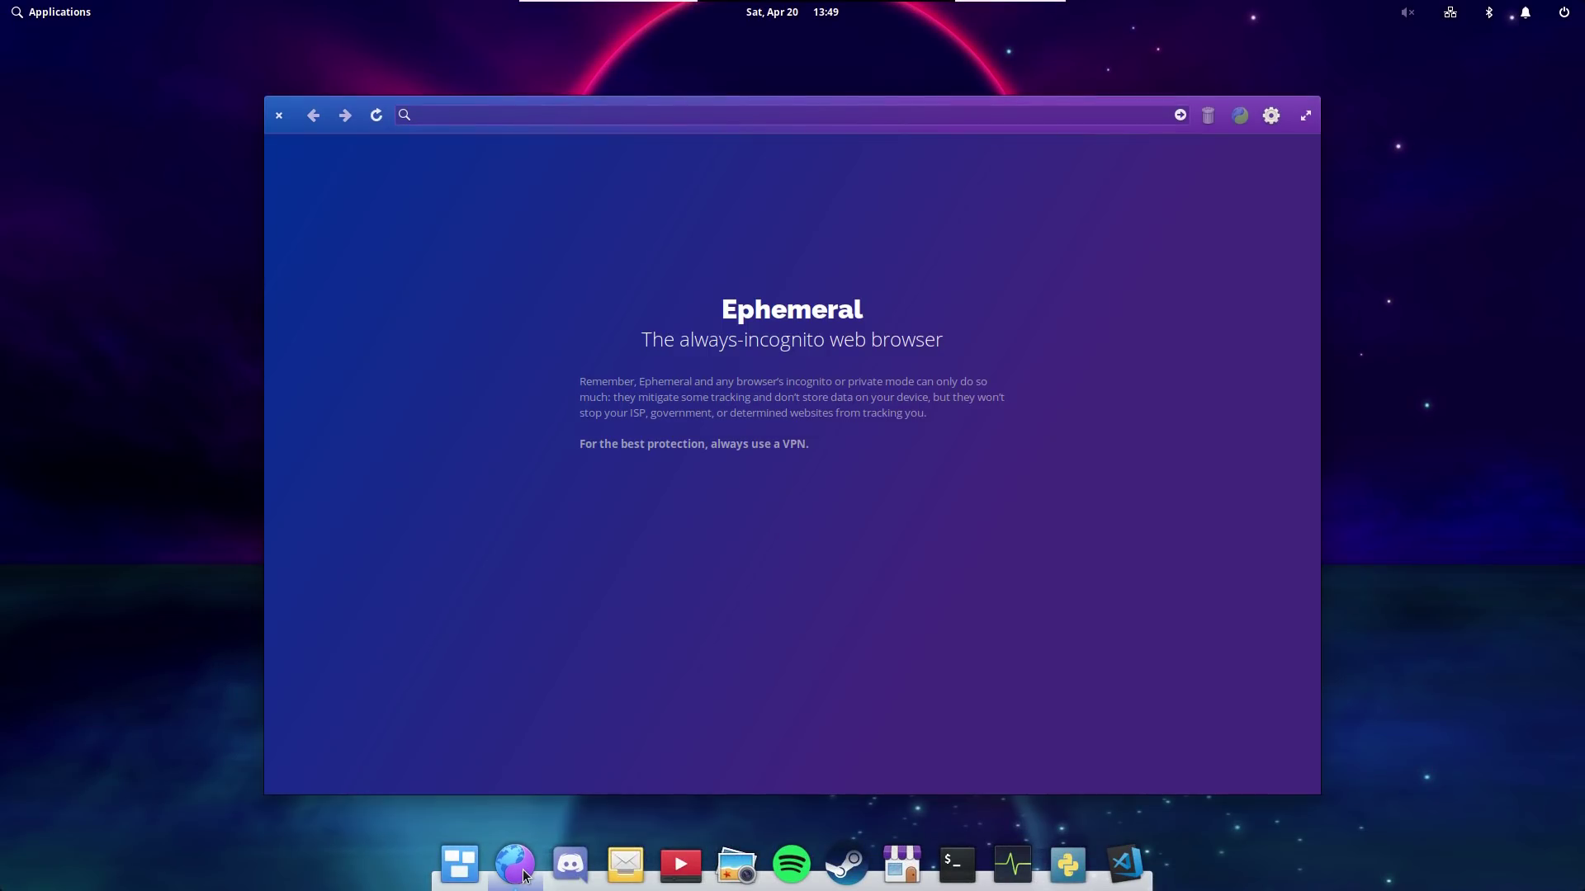
{"action": "type", "text": "system 76"}
{"action": "key", "text": "Return"}
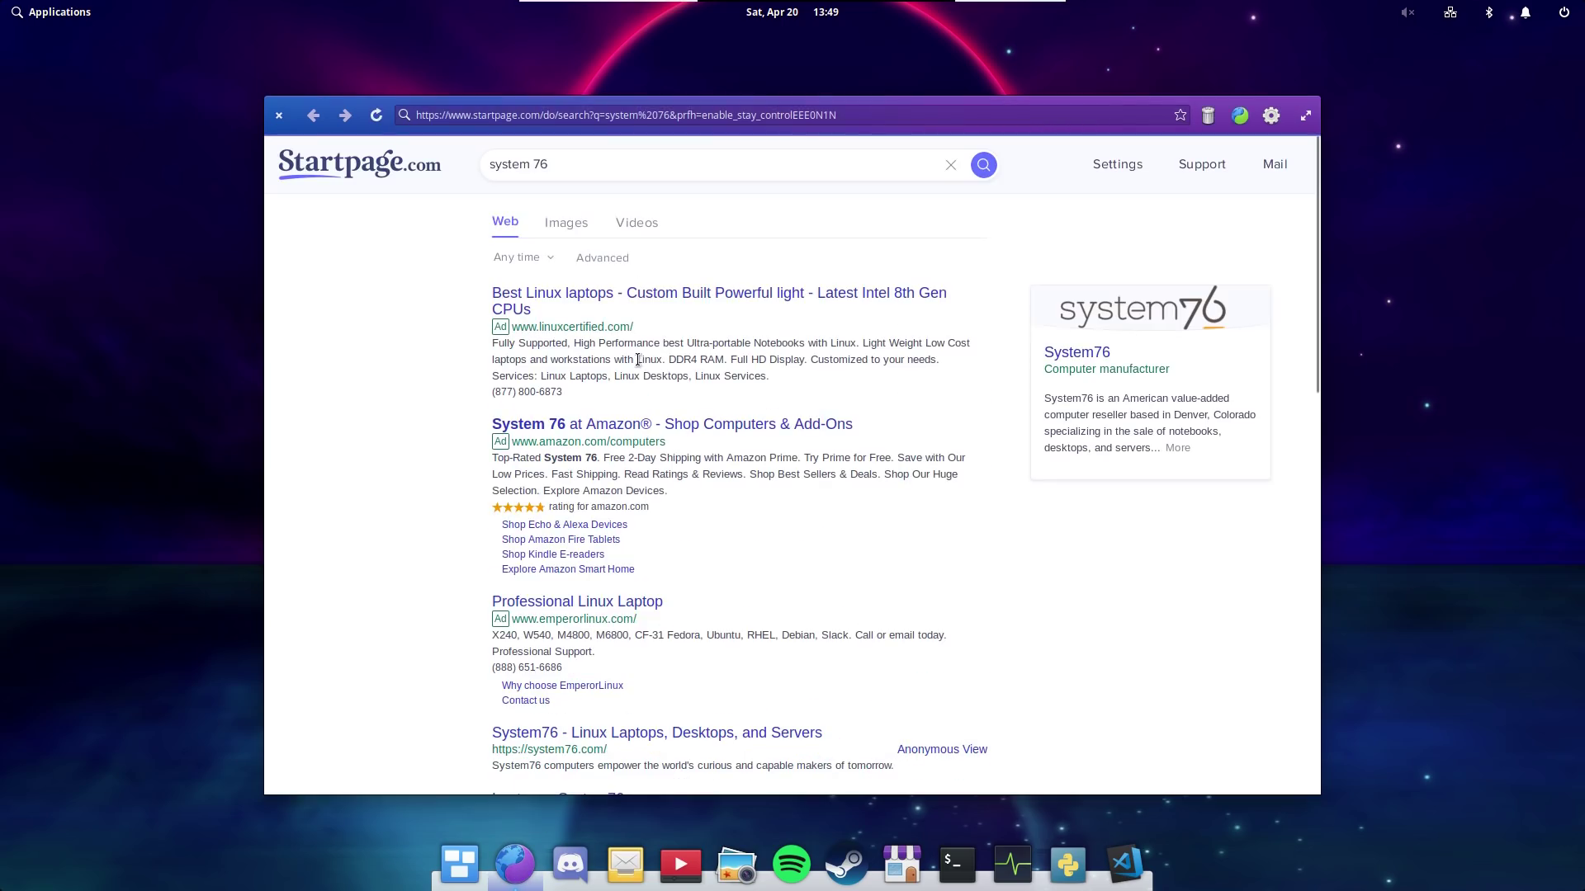
{"action": "left_click", "coordinate": [718, 737]}
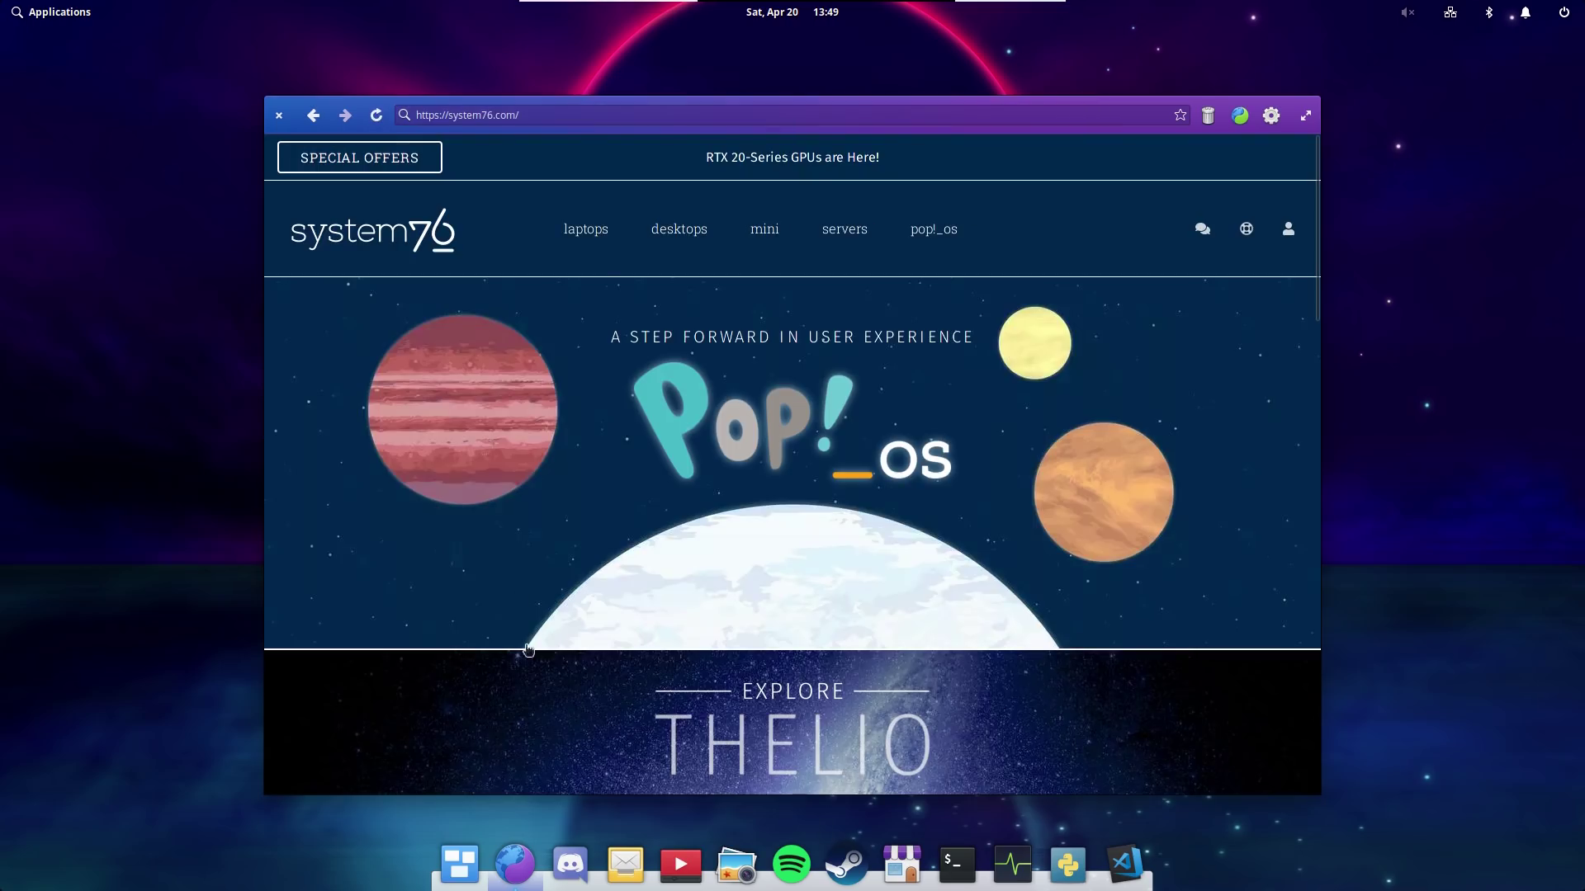
Browse the System76 laptops listing and then the desktops page.
{"action": "left_click", "coordinate": [599, 235]}
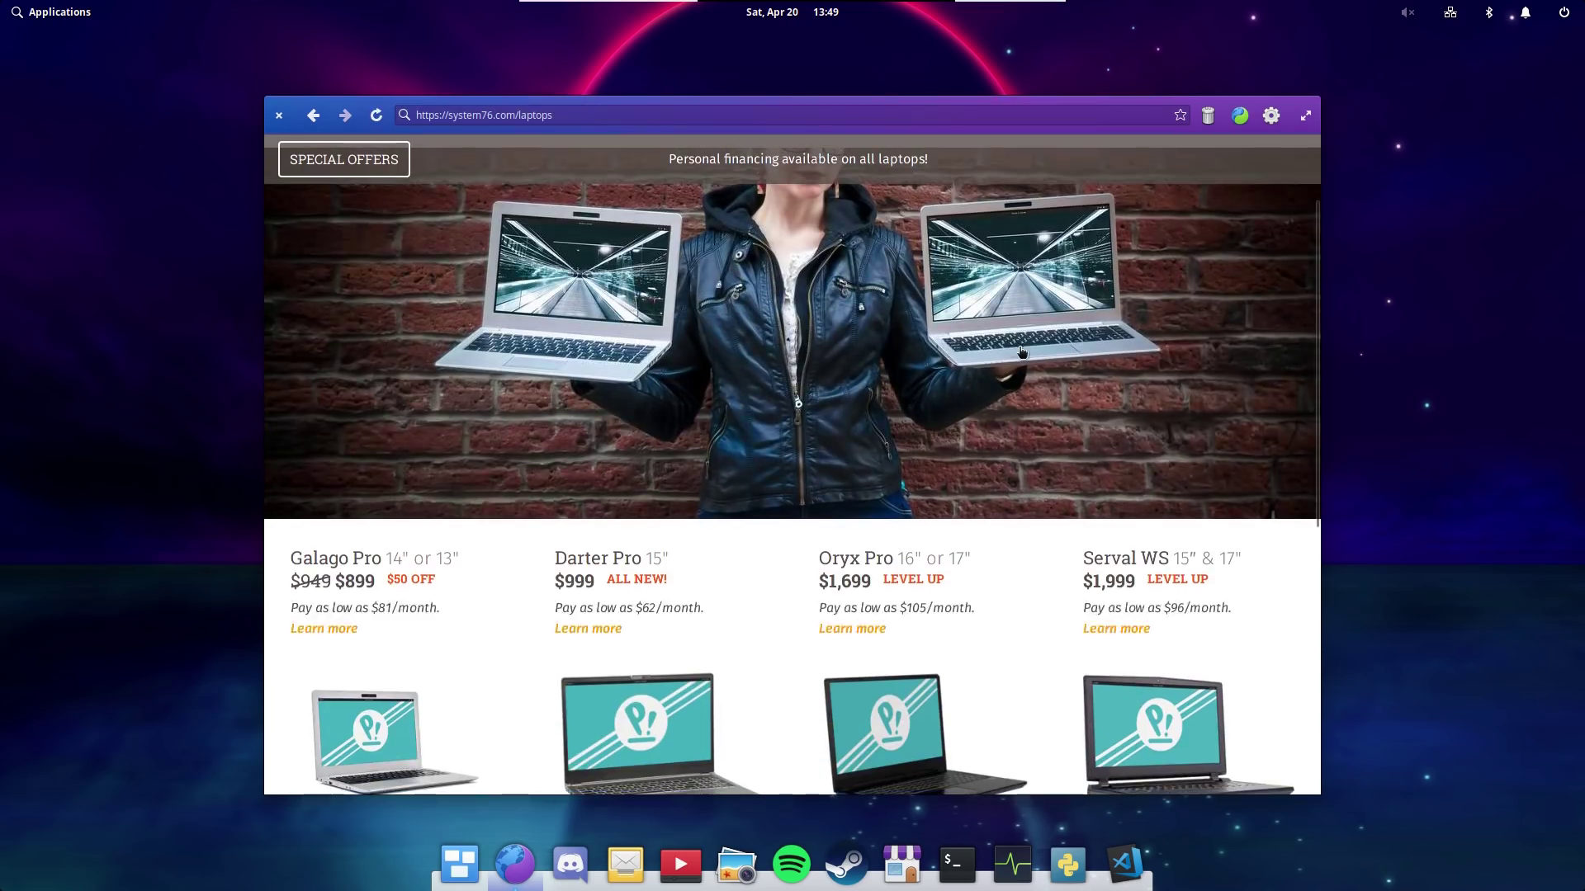
{"action": "scroll", "coordinate": [1237, 330], "scroll_direction": "down", "scroll_amount": 5}
{"action": "scroll", "coordinate": [766, 270], "scroll_direction": "up", "scroll_amount": 5}
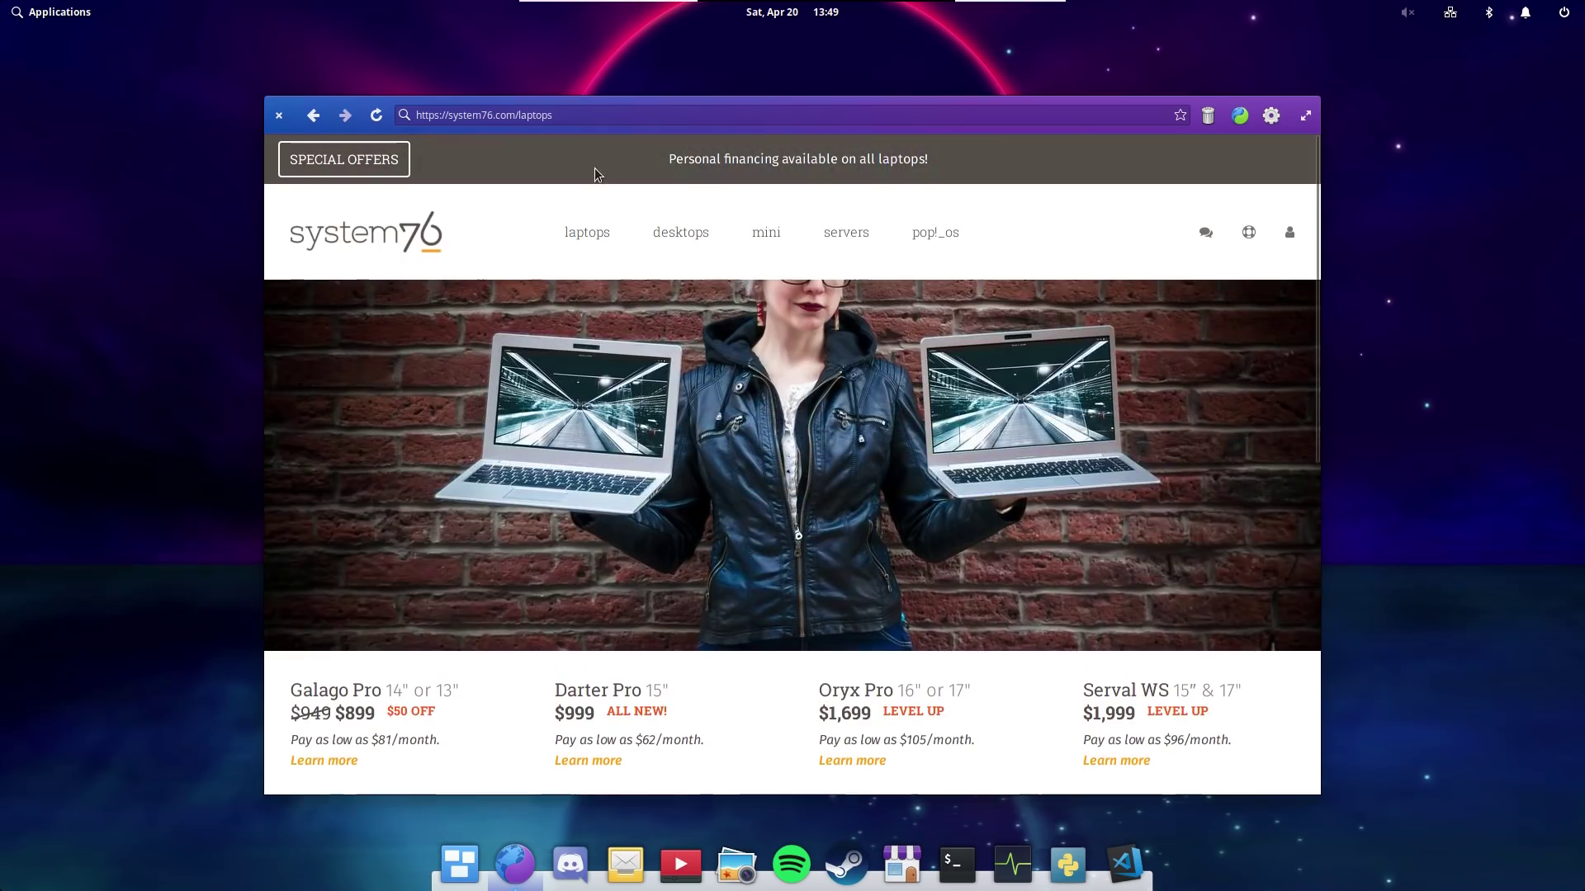
{"action": "left_click", "coordinate": [682, 237]}
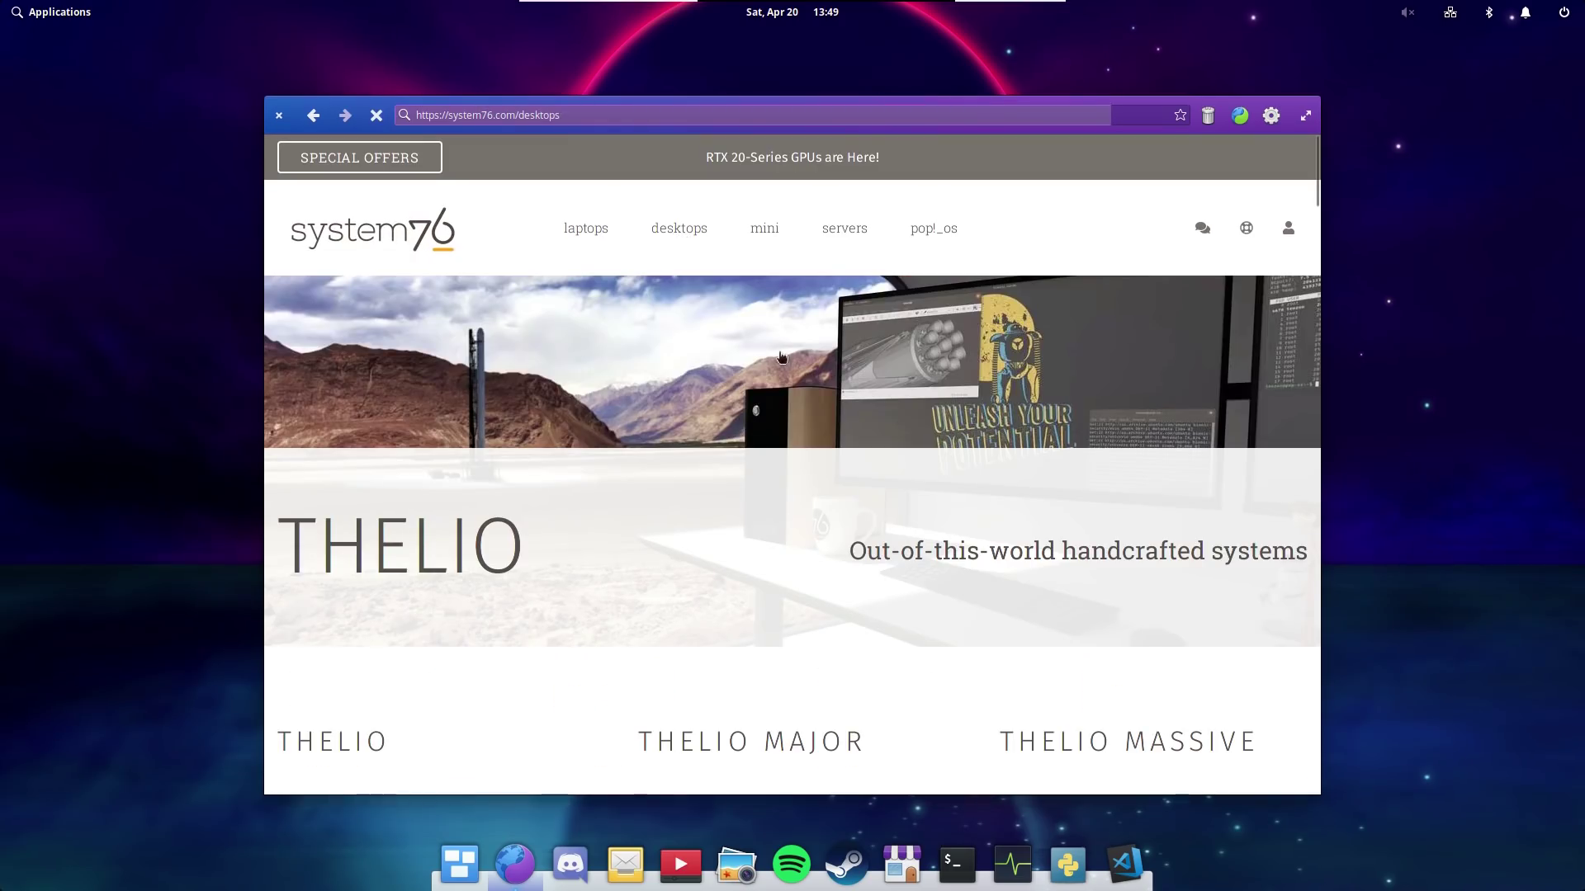
{"action": "scroll", "coordinate": [1199, 388], "scroll_direction": "down", "scroll_amount": 3}
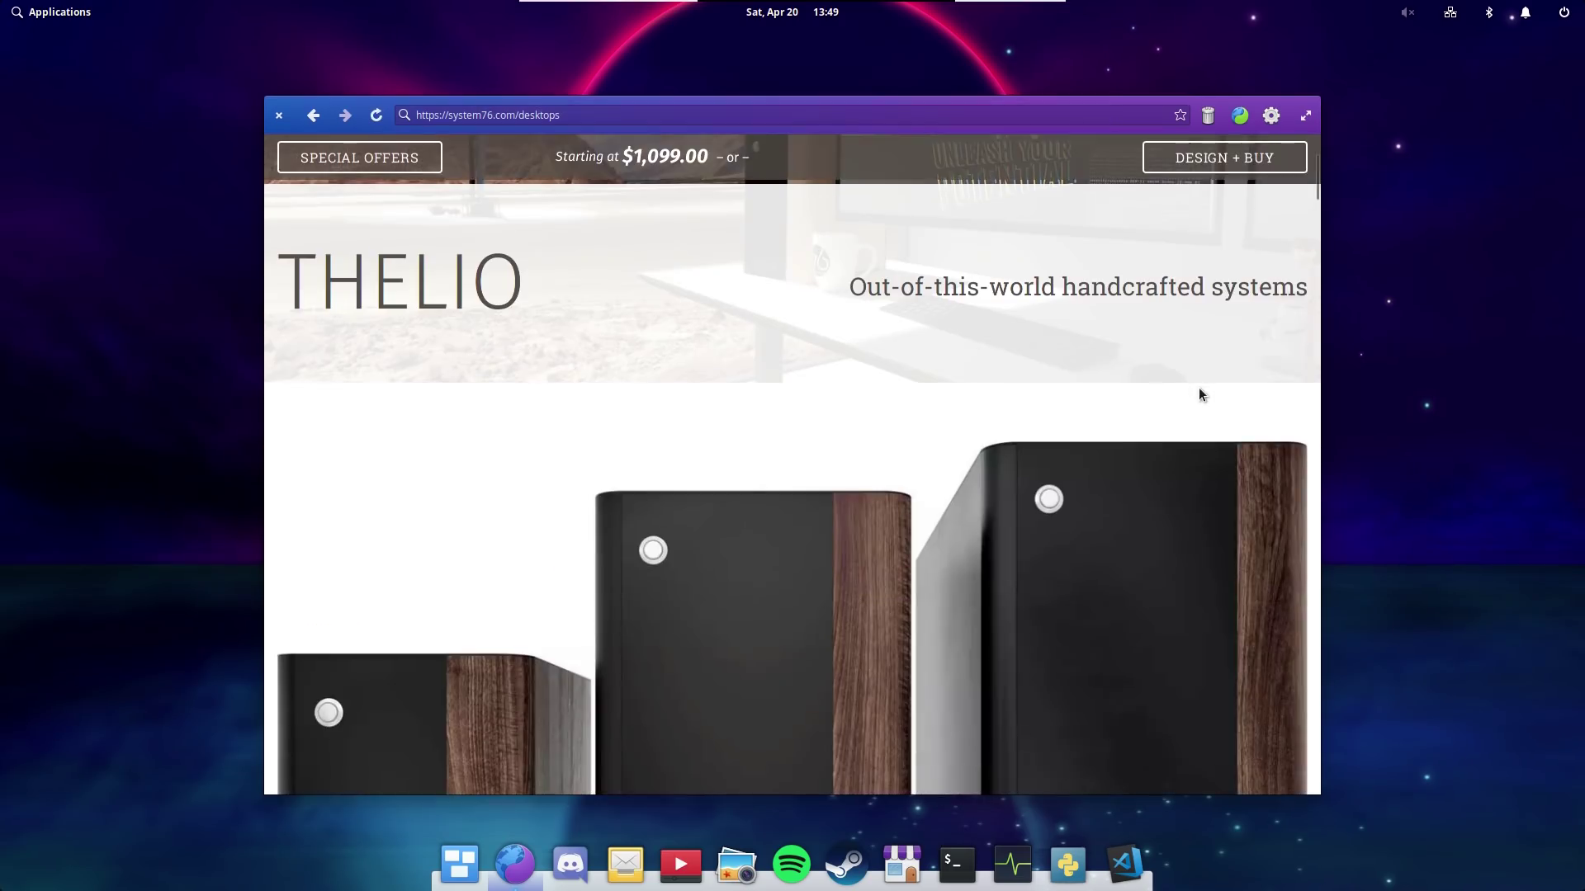
{"action": "scroll", "coordinate": [1198, 388], "scroll_direction": "up", "scroll_amount": 3}
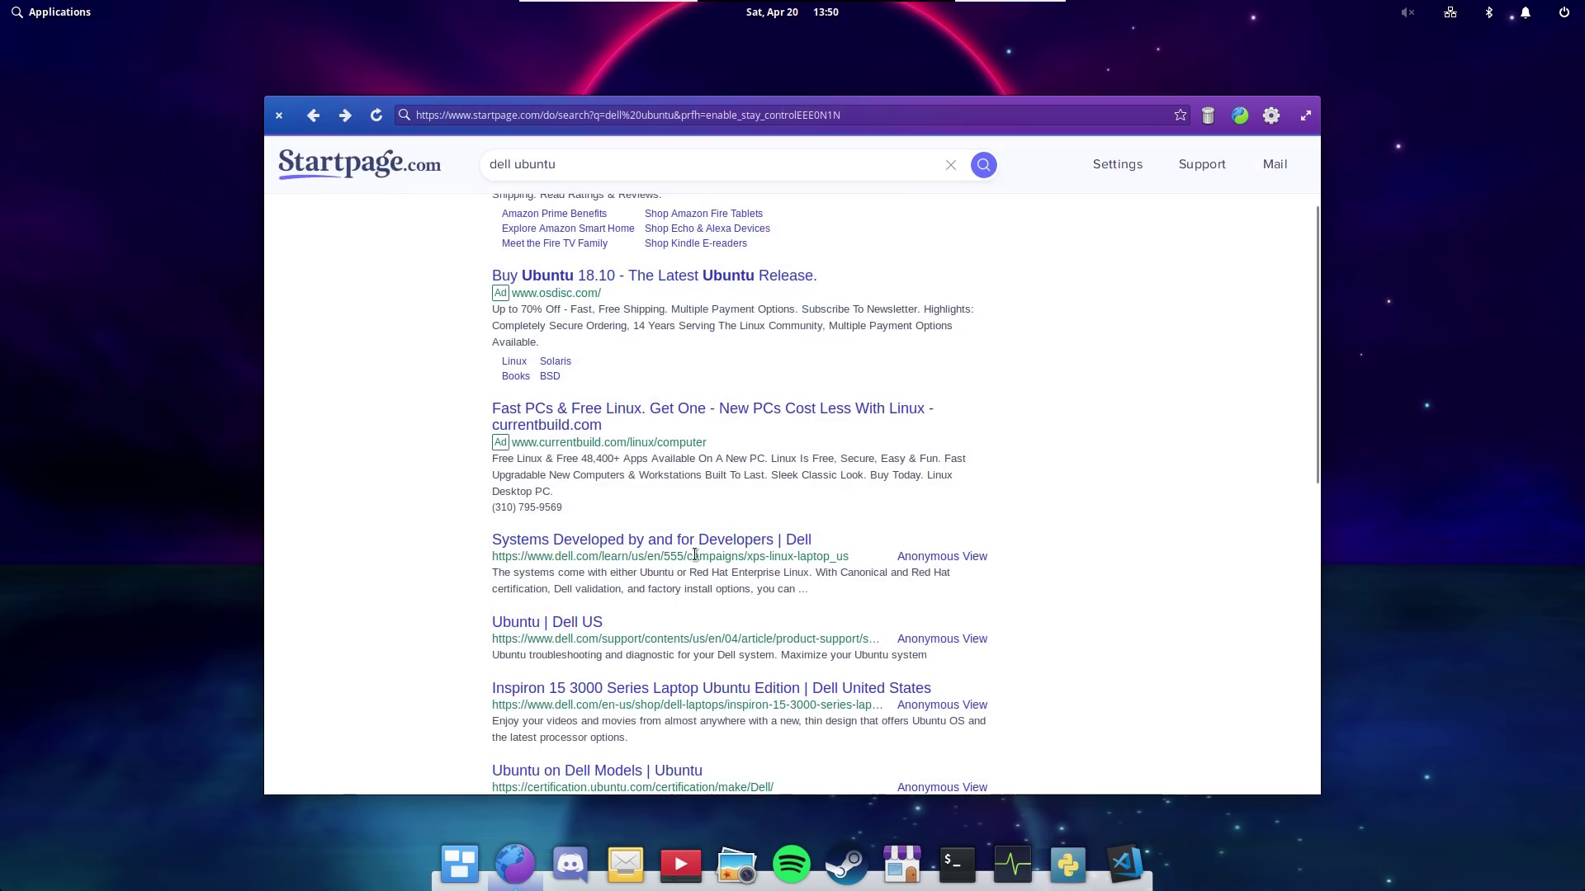
Open and scroll through Dell's Linux developer laptop page.
{"action": "left_click", "coordinate": [693, 541]}
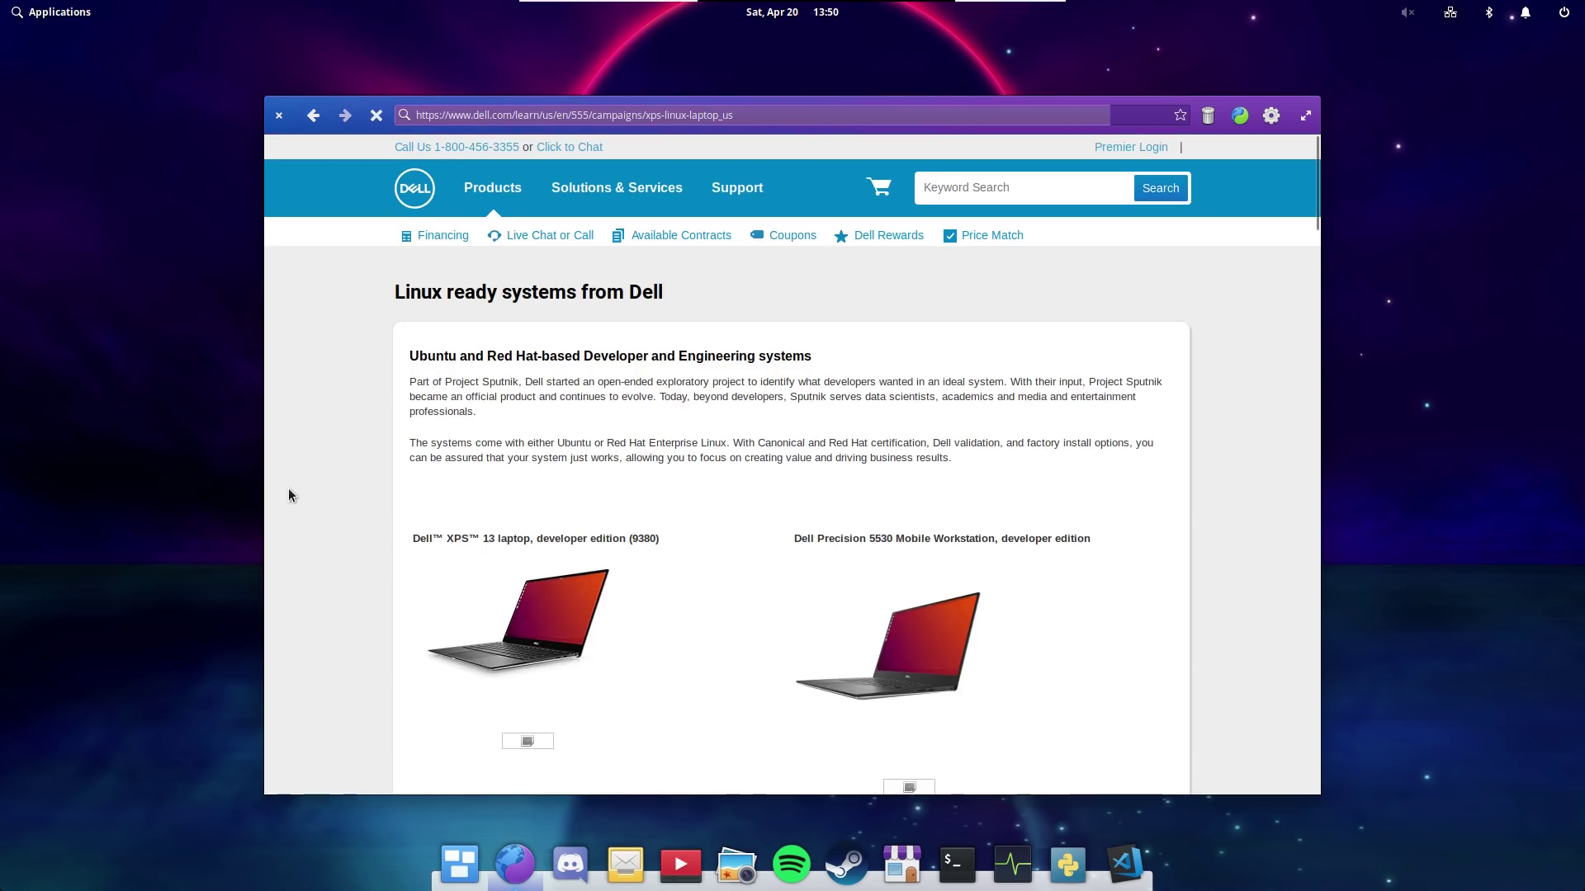
{"action": "scroll", "coordinate": [294, 497], "scroll_direction": "down", "scroll_amount": 3}
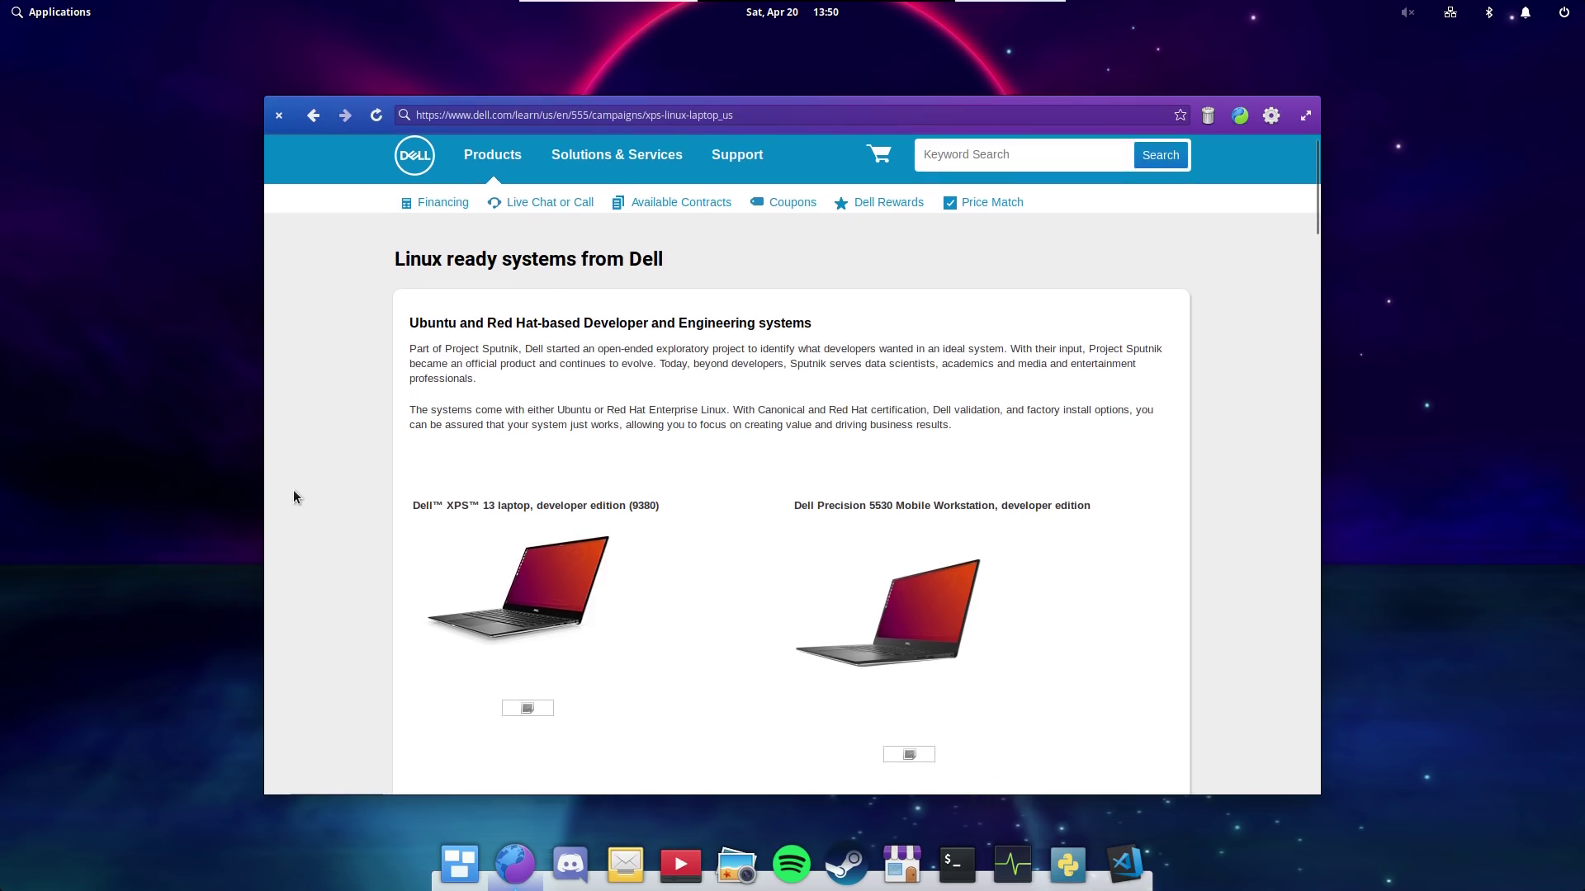
{"action": "scroll", "coordinate": [294, 497], "scroll_direction": "down", "scroll_amount": 7}
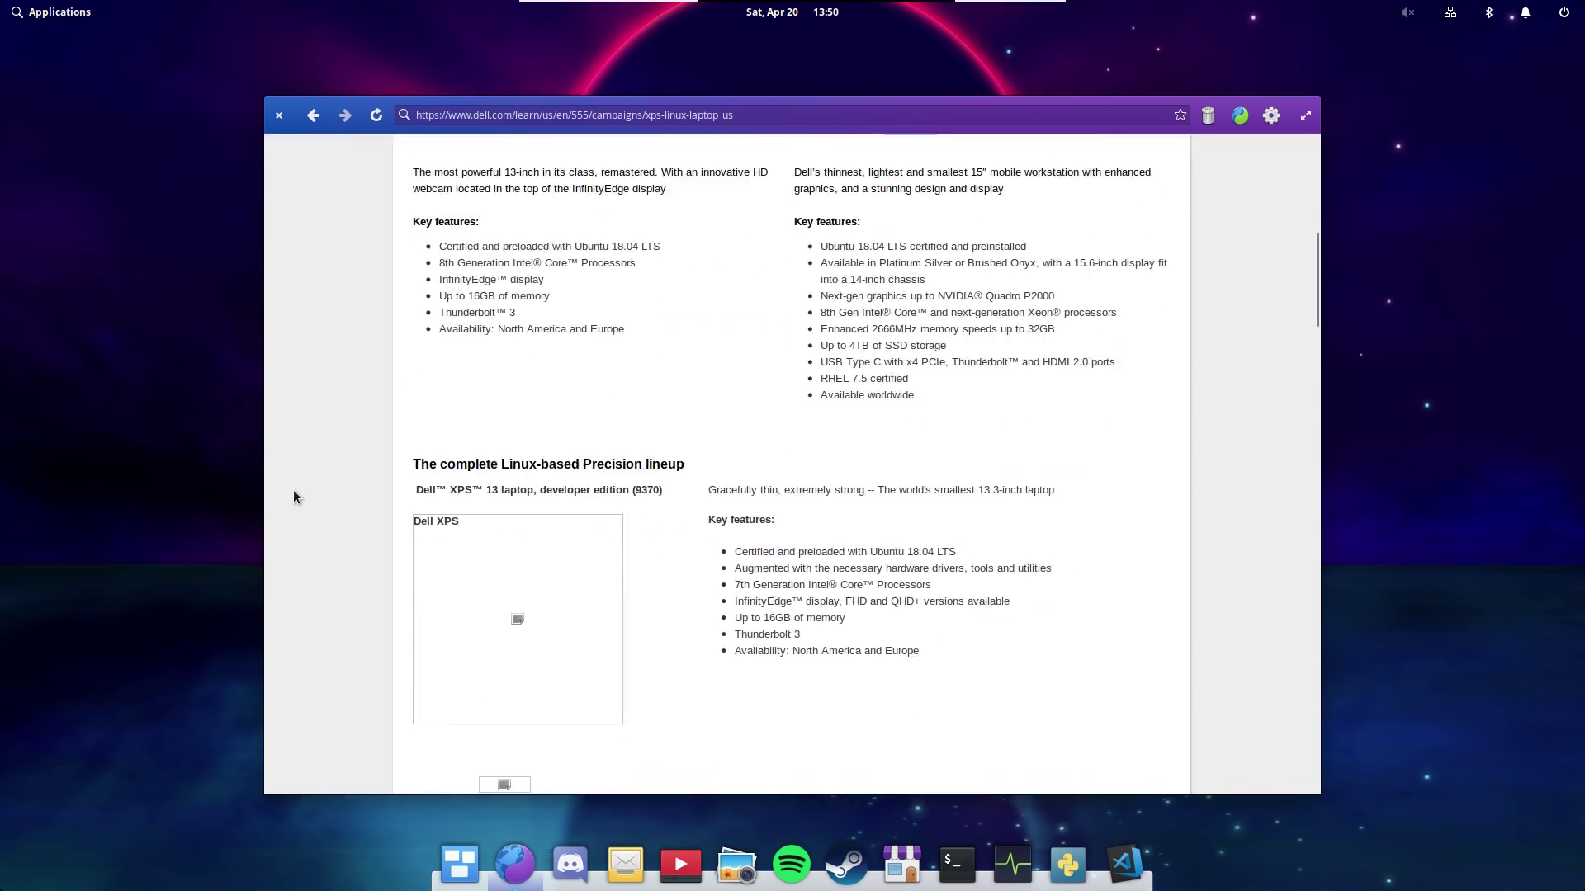
{"action": "scroll", "coordinate": [292, 499], "scroll_direction": "up", "scroll_amount": 4}
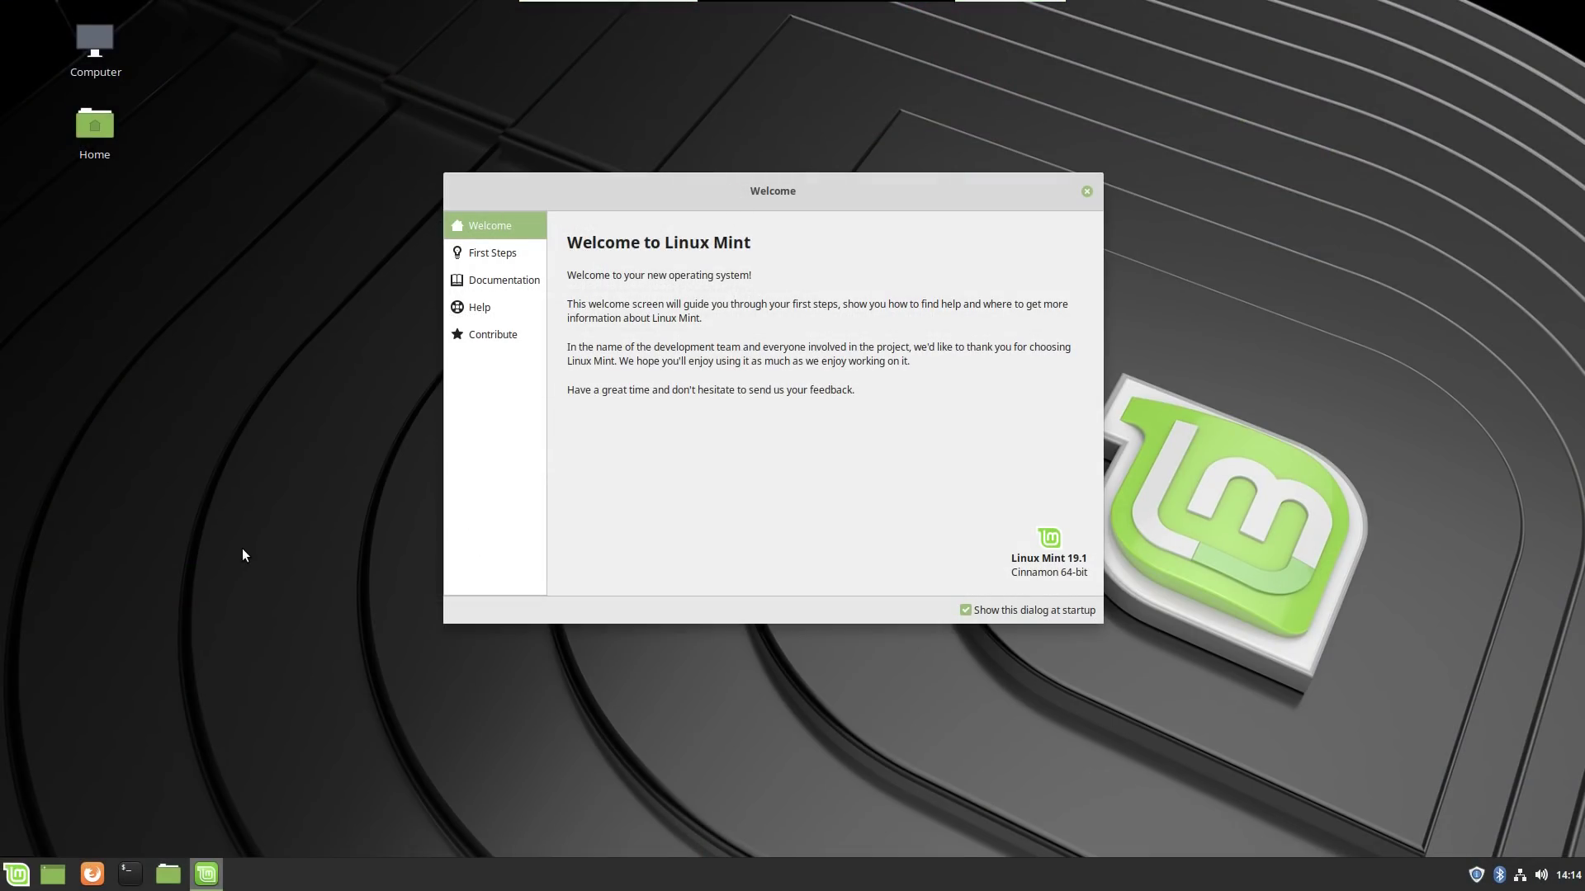
Untick 'Show this dialog at startup', then launch Update Manager from First Steps and close it.
{"action": "left_click", "coordinate": [1055, 612]}
{"action": "left_click", "coordinate": [491, 250]}
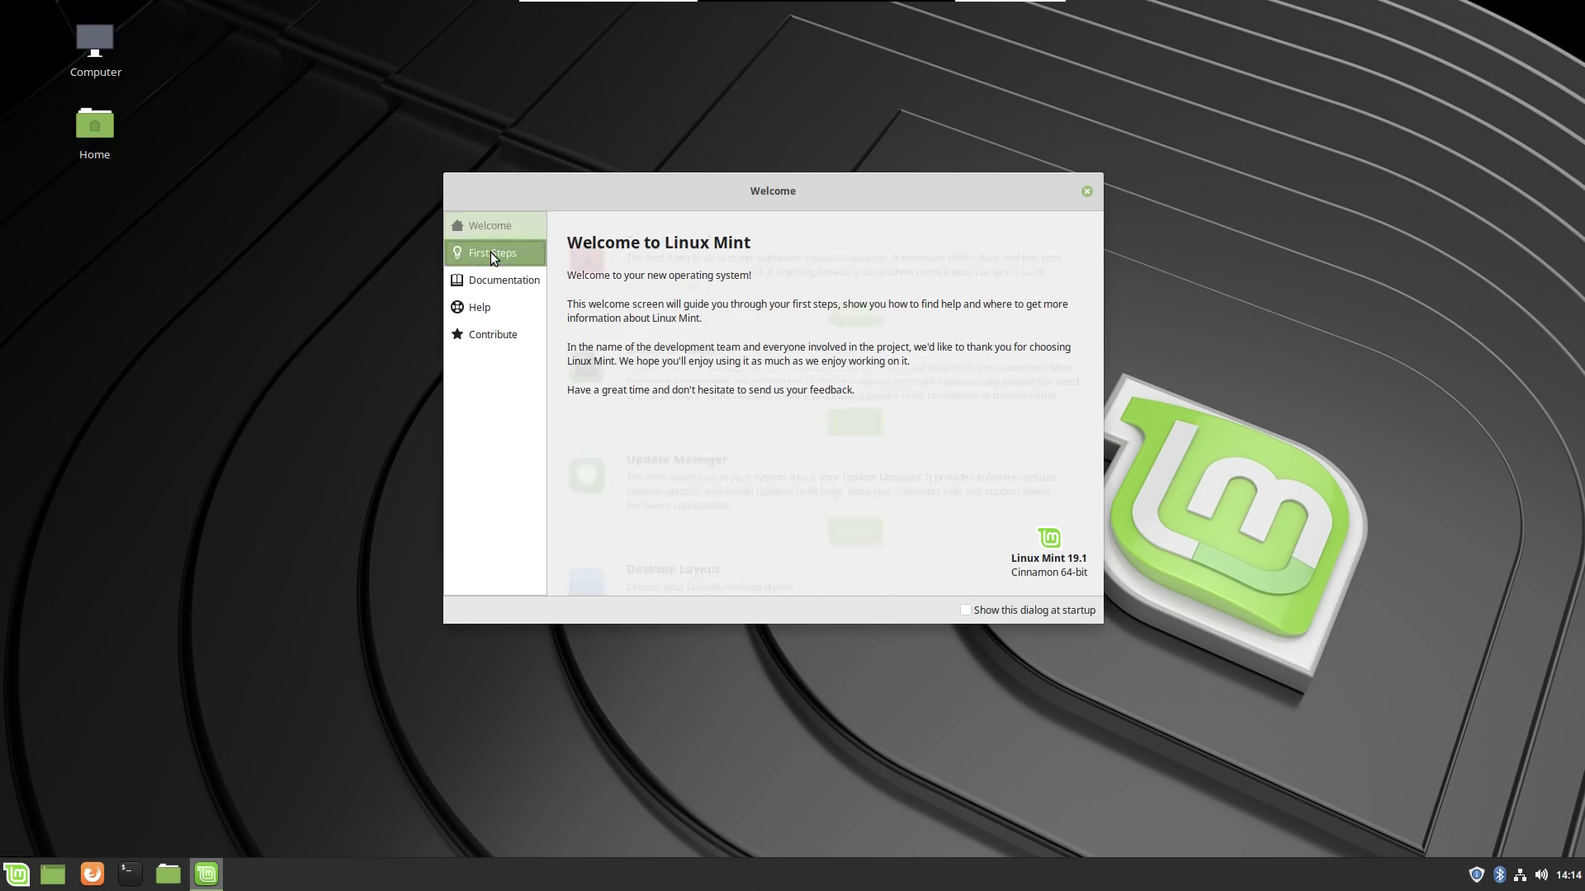
{"action": "left_click", "coordinate": [856, 531]}
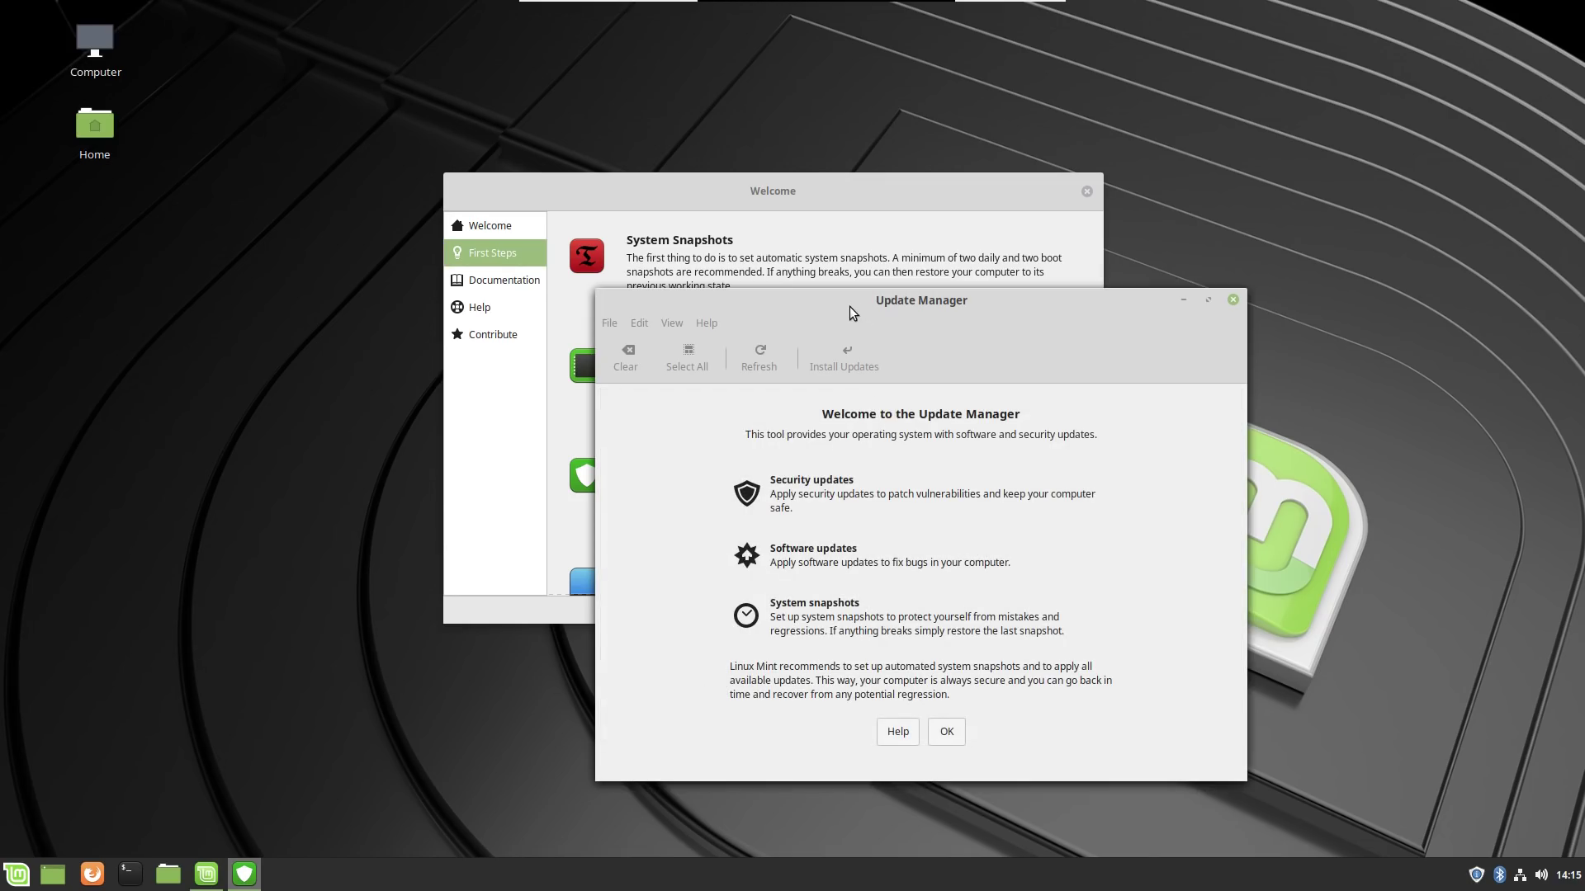
{"action": "left_click_drag", "start_coordinate": [850, 305], "coordinate": [731, 160]}
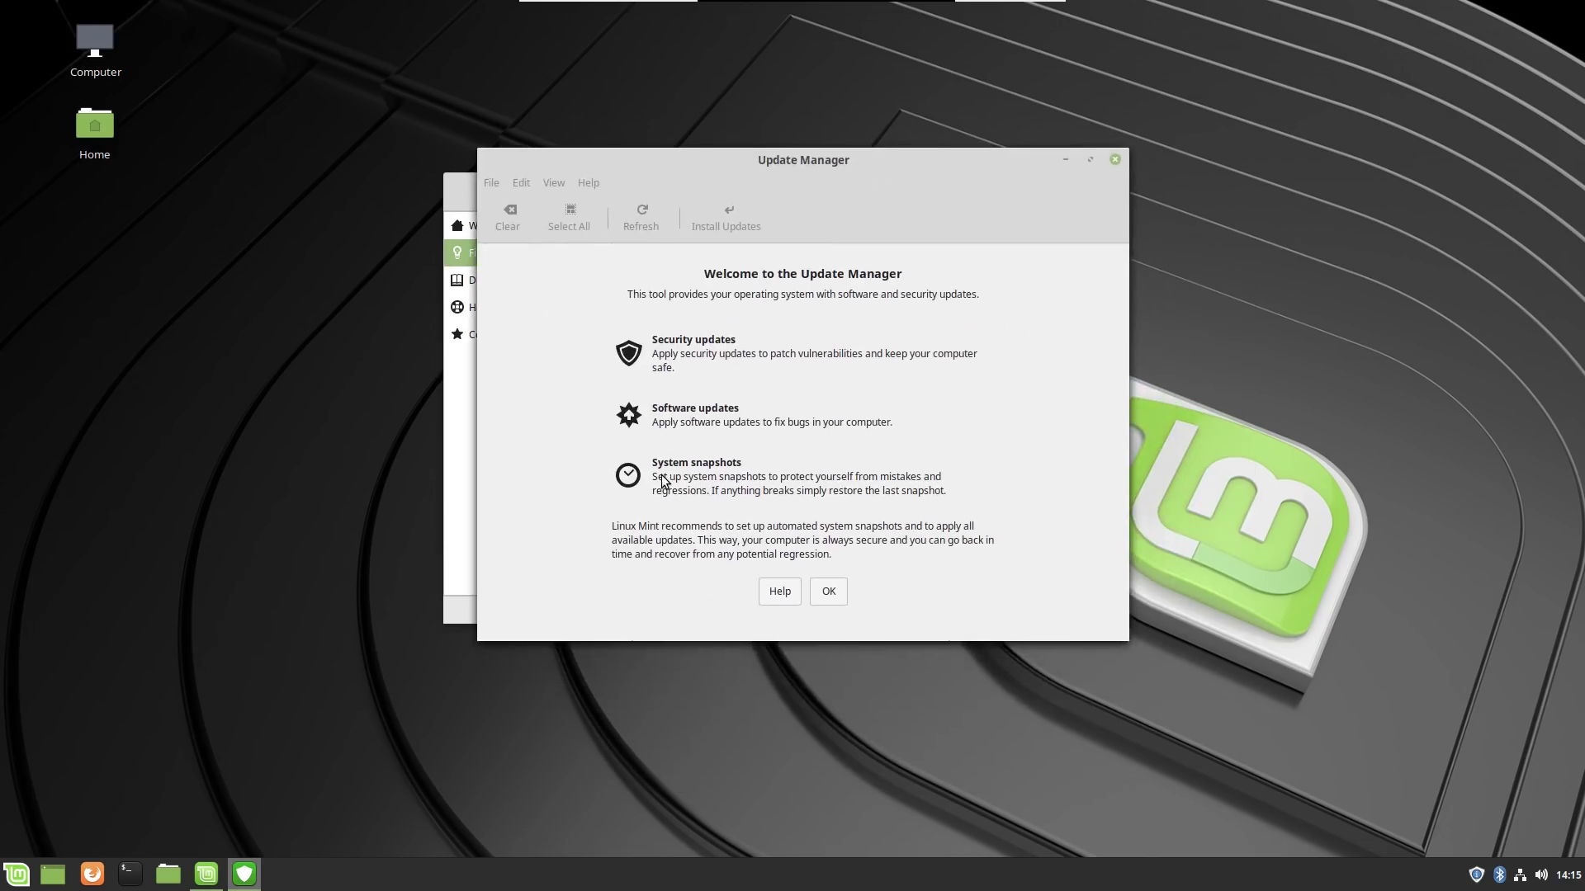
{"action": "key", "text": "alt+F4"}
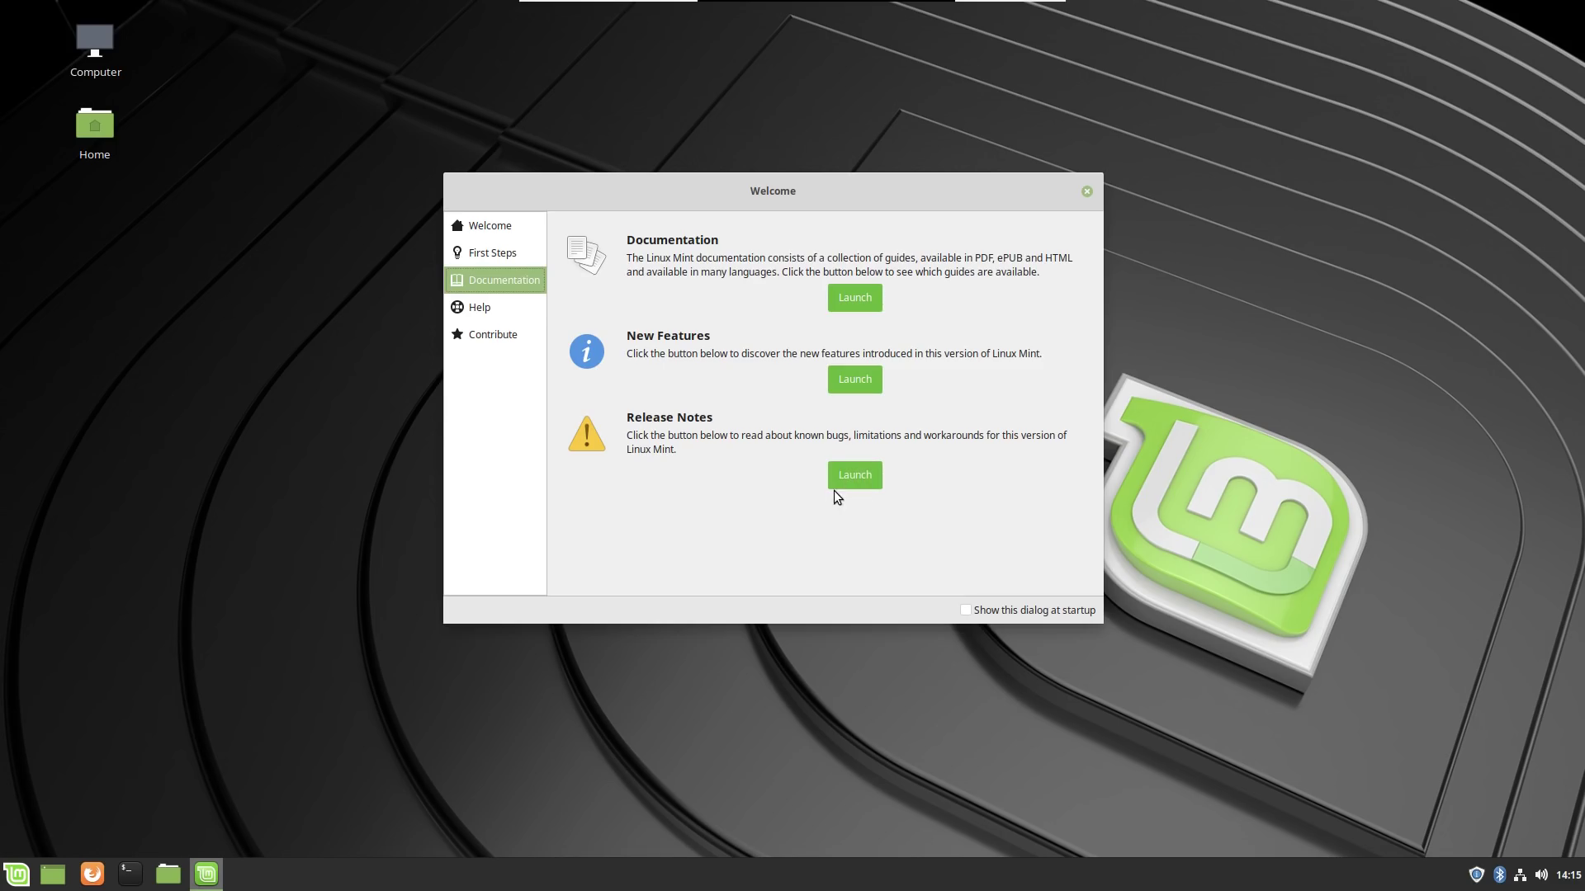
Flip through the welcome dialog's Help and other pages, return to Welcome, and close it.
{"action": "left_click", "coordinate": [486, 312]}
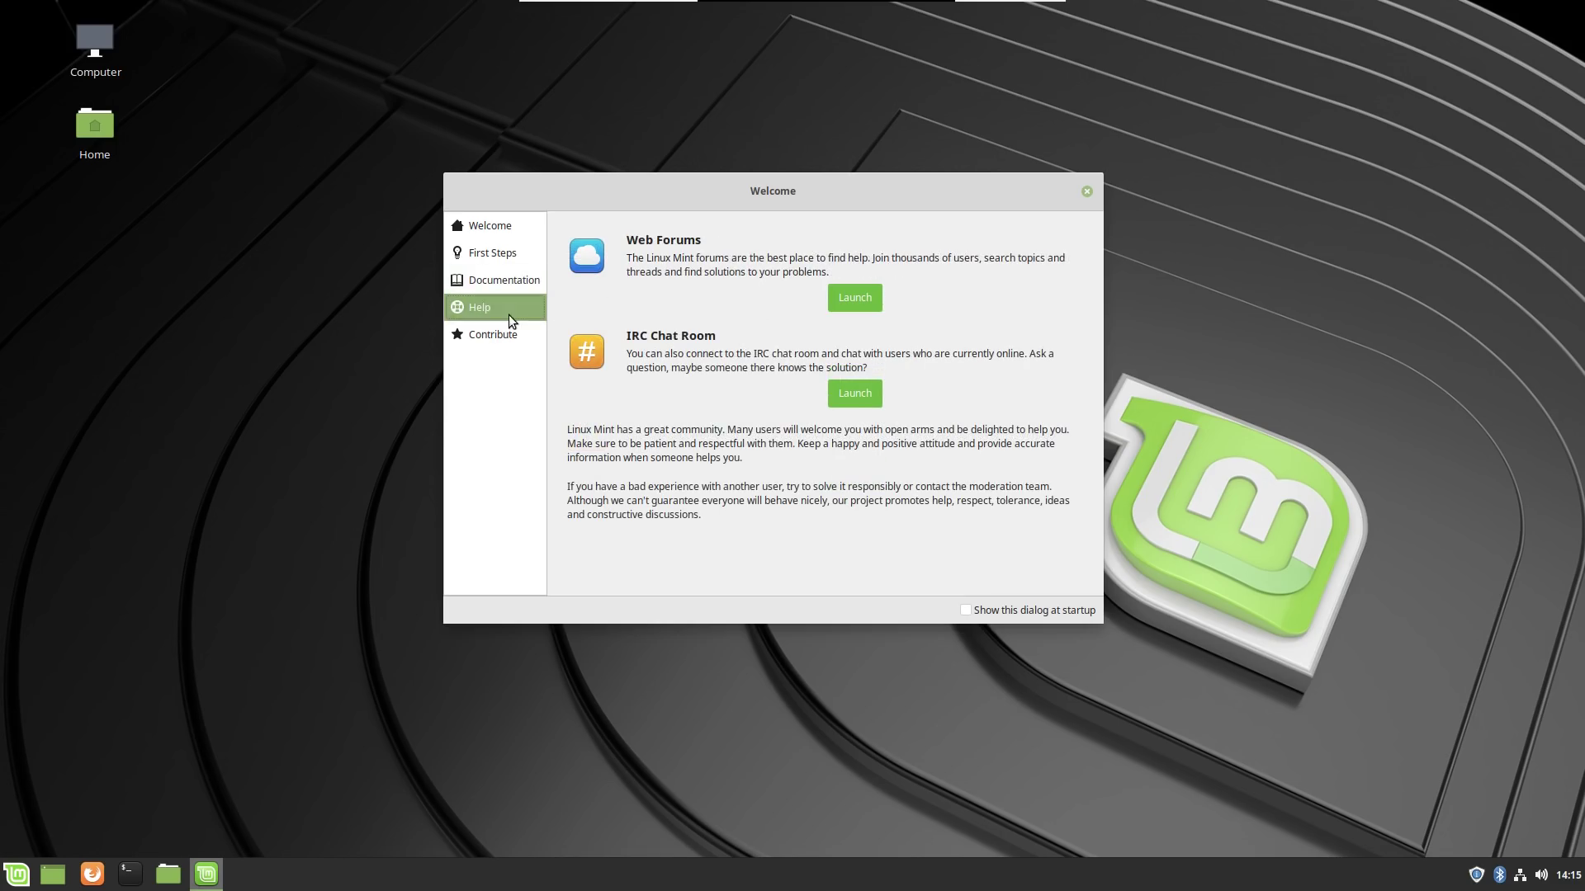
{"action": "left_click", "coordinate": [500, 337]}
{"action": "left_click", "coordinate": [498, 284]}
{"action": "left_click", "coordinate": [497, 254]}
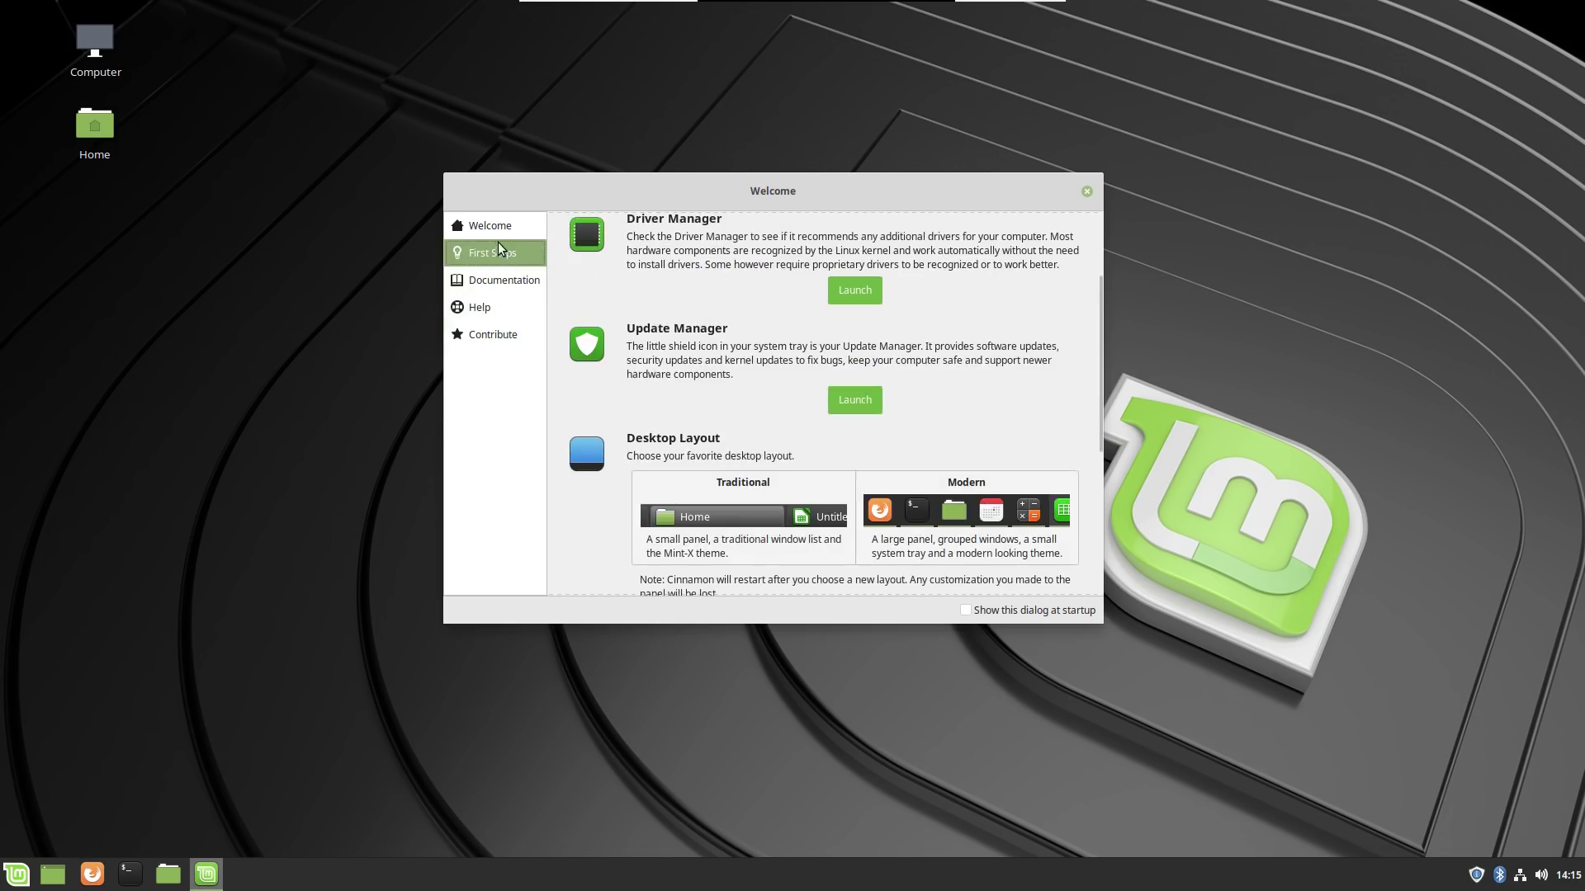
{"action": "left_click", "coordinate": [533, 229]}
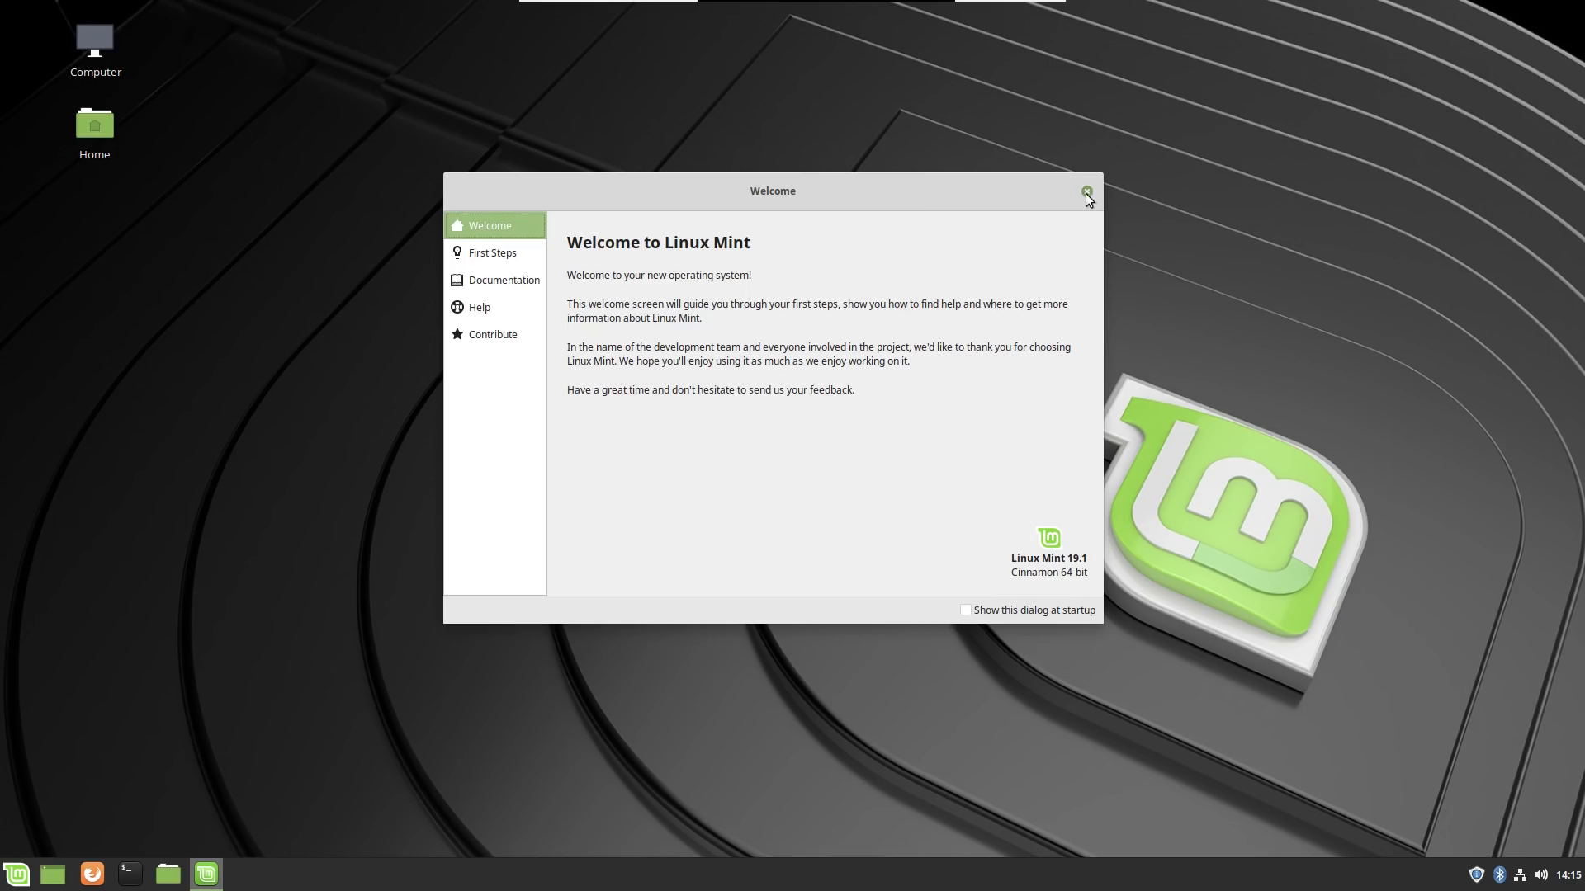
{"action": "left_click", "coordinate": [1086, 192]}
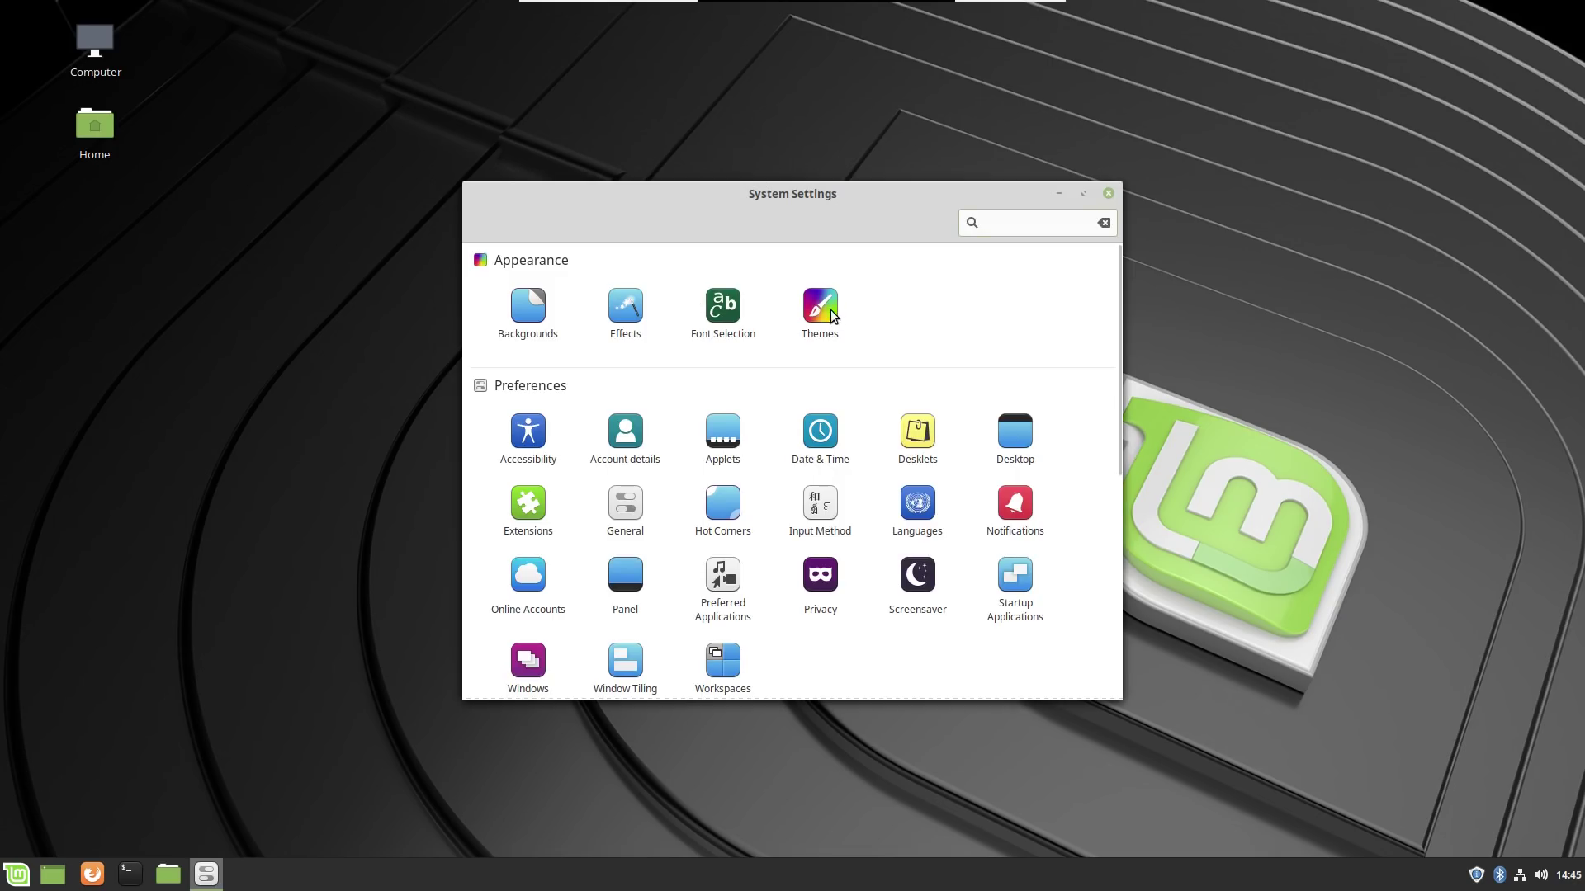
Set themes: Mint-Y-Dark window borders, Mint-Y-Aqua icons, Mint-Y-Dark-Aqua controls.
{"action": "left_click", "coordinate": [831, 310]}
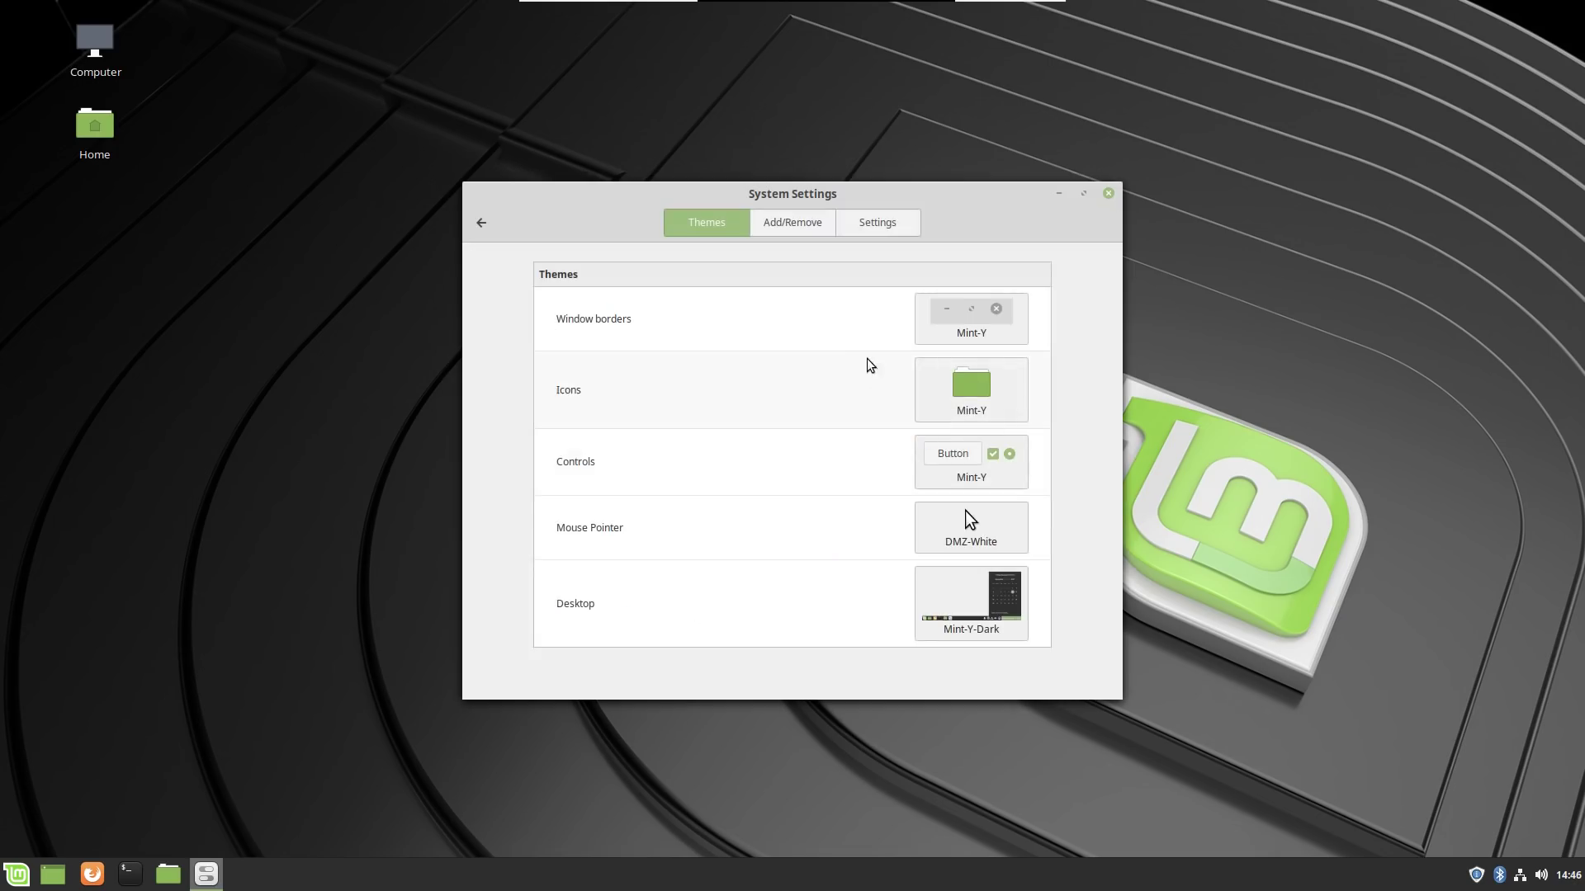
{"action": "left_click", "coordinate": [930, 325]}
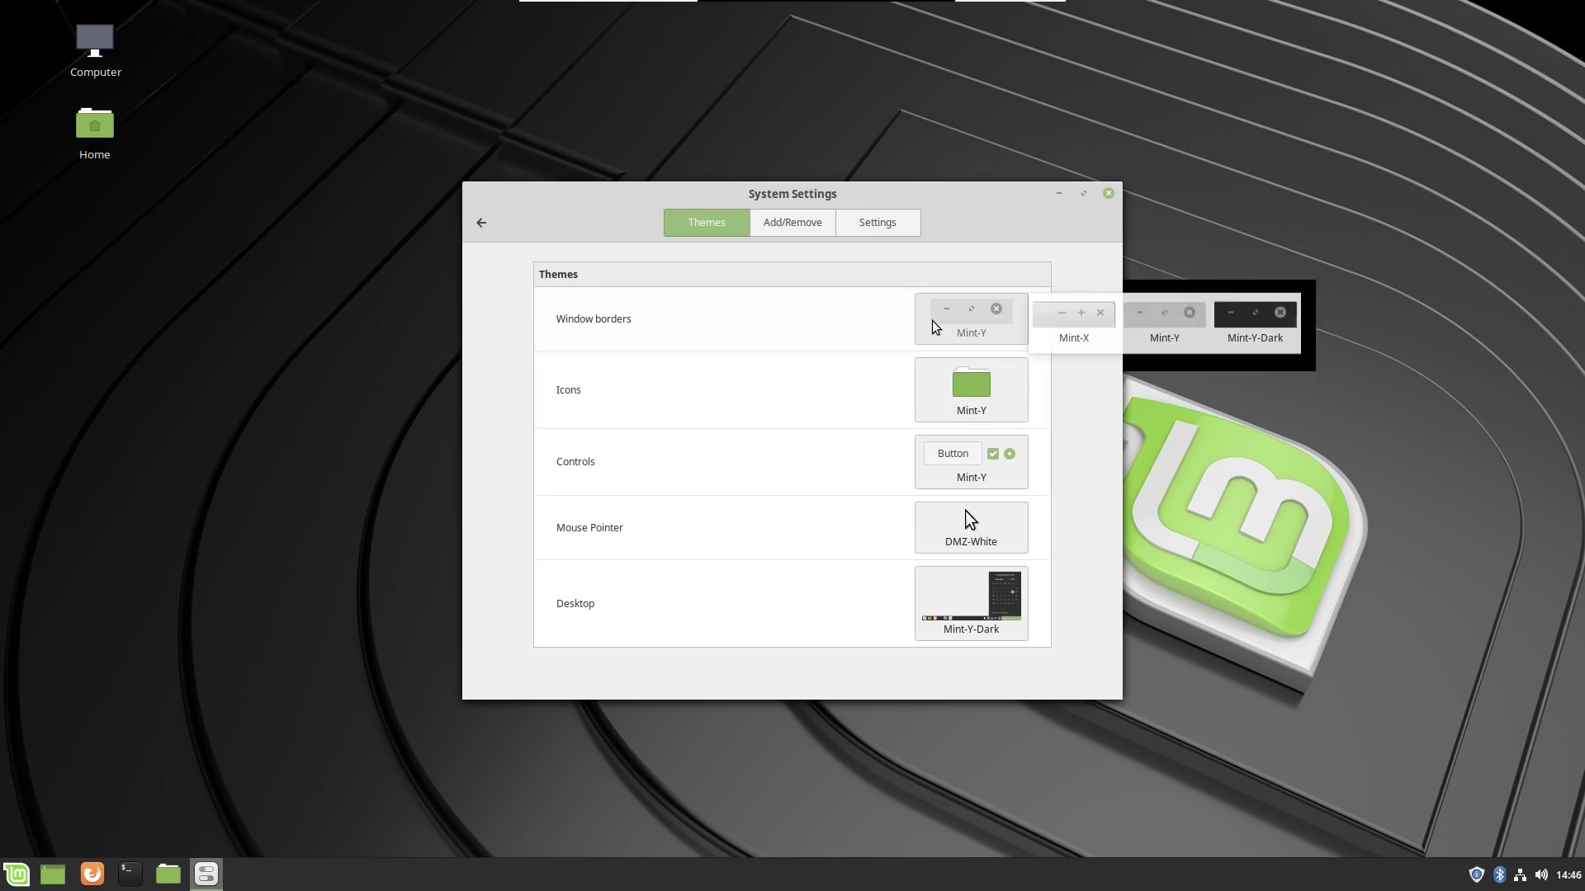
{"action": "left_click", "coordinate": [1278, 340]}
{"action": "left_click", "coordinate": [1020, 391]}
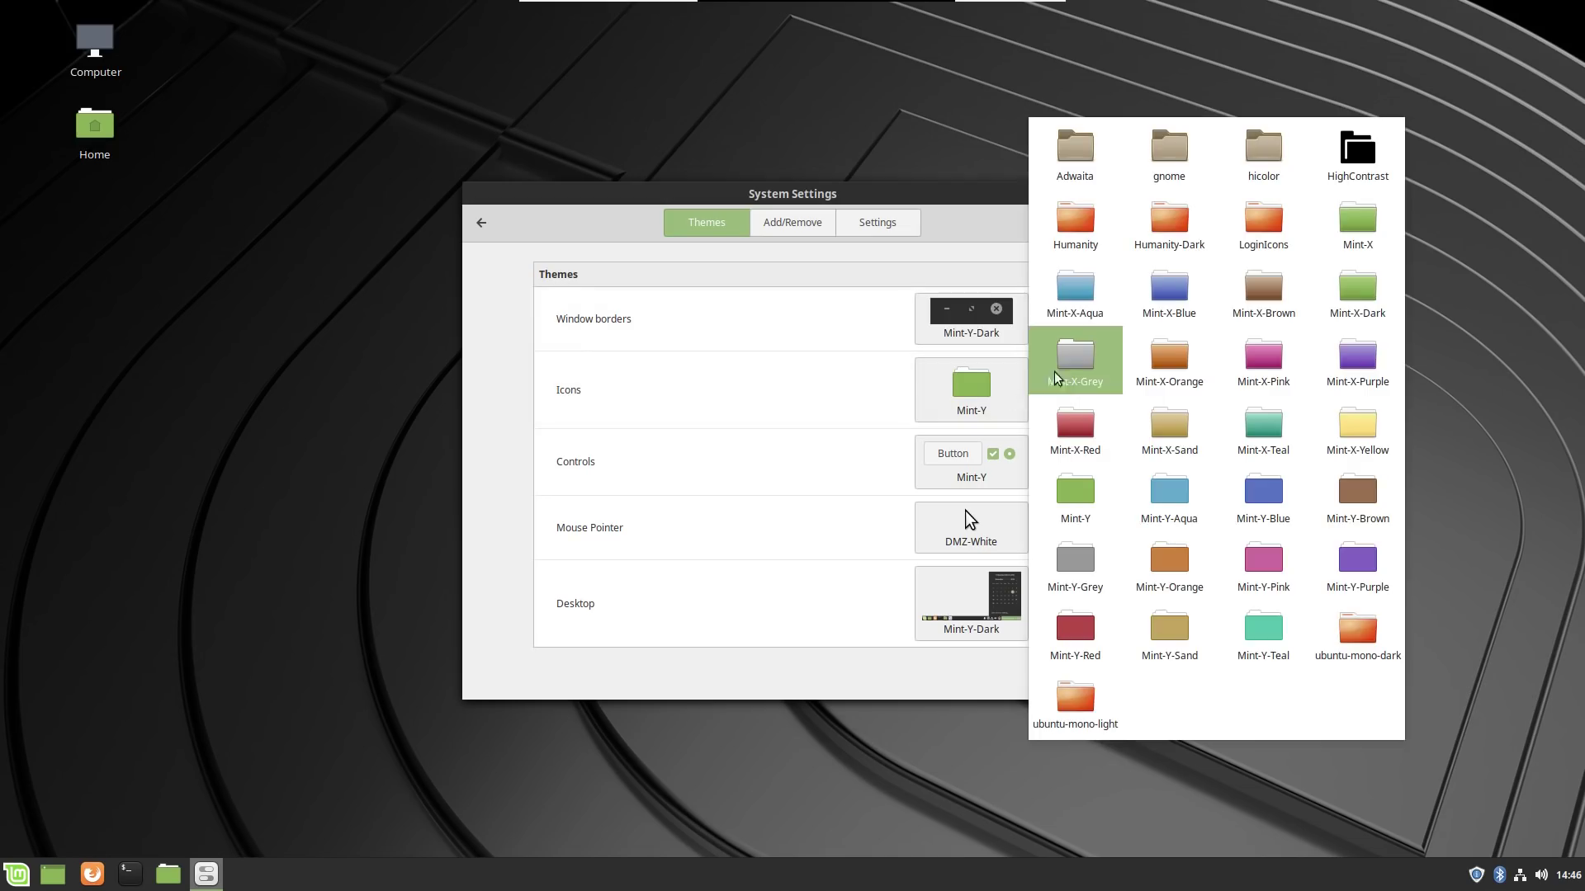
{"action": "left_click", "coordinate": [1143, 495]}
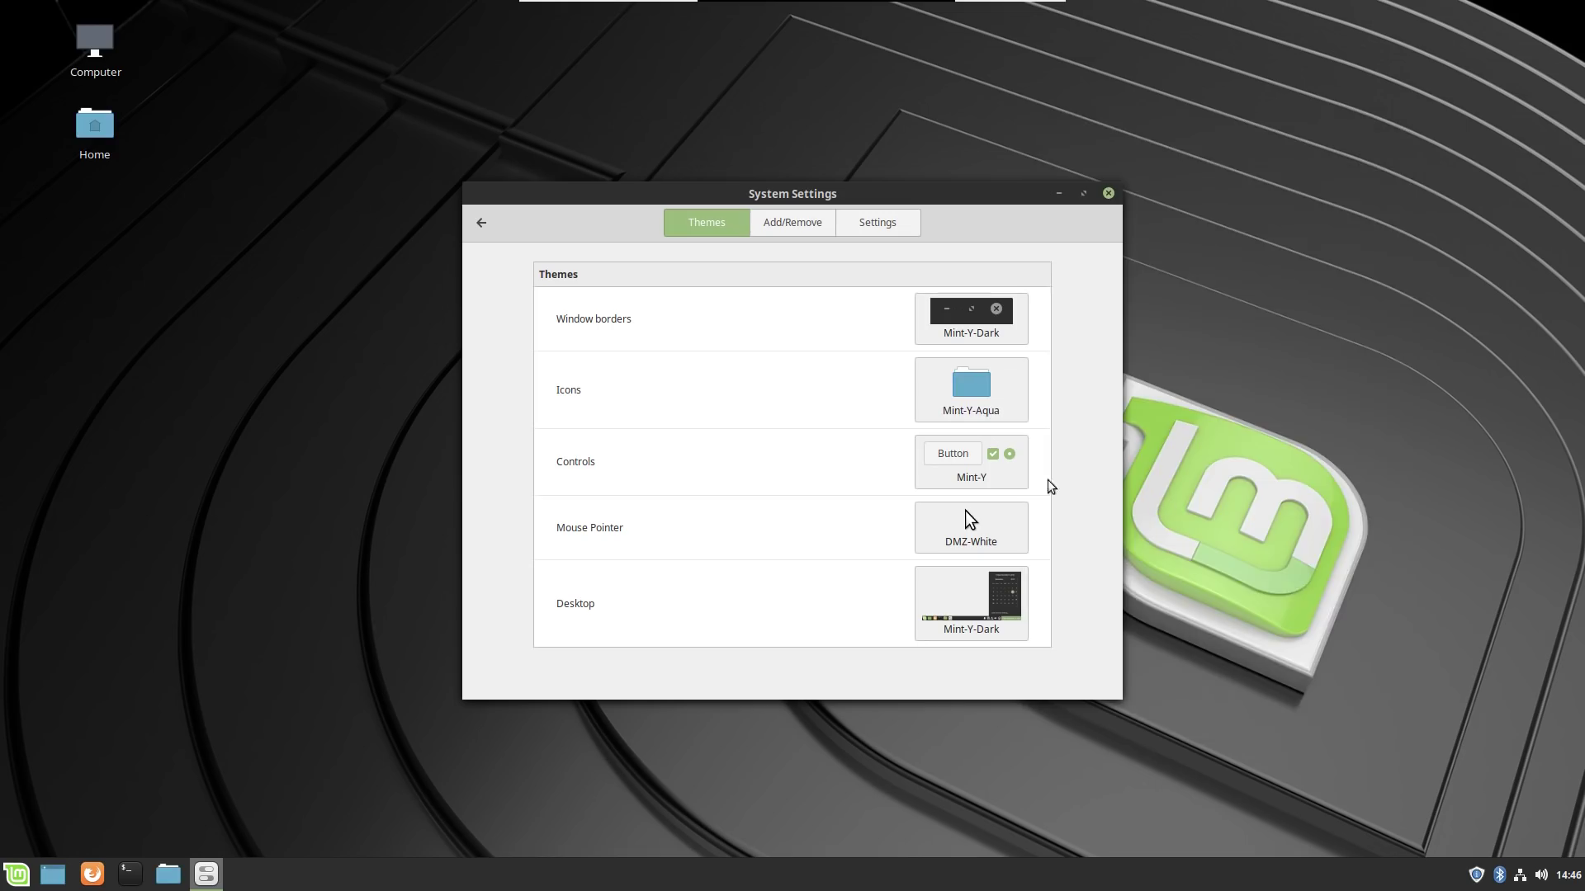
{"action": "left_click", "coordinate": [1017, 473]}
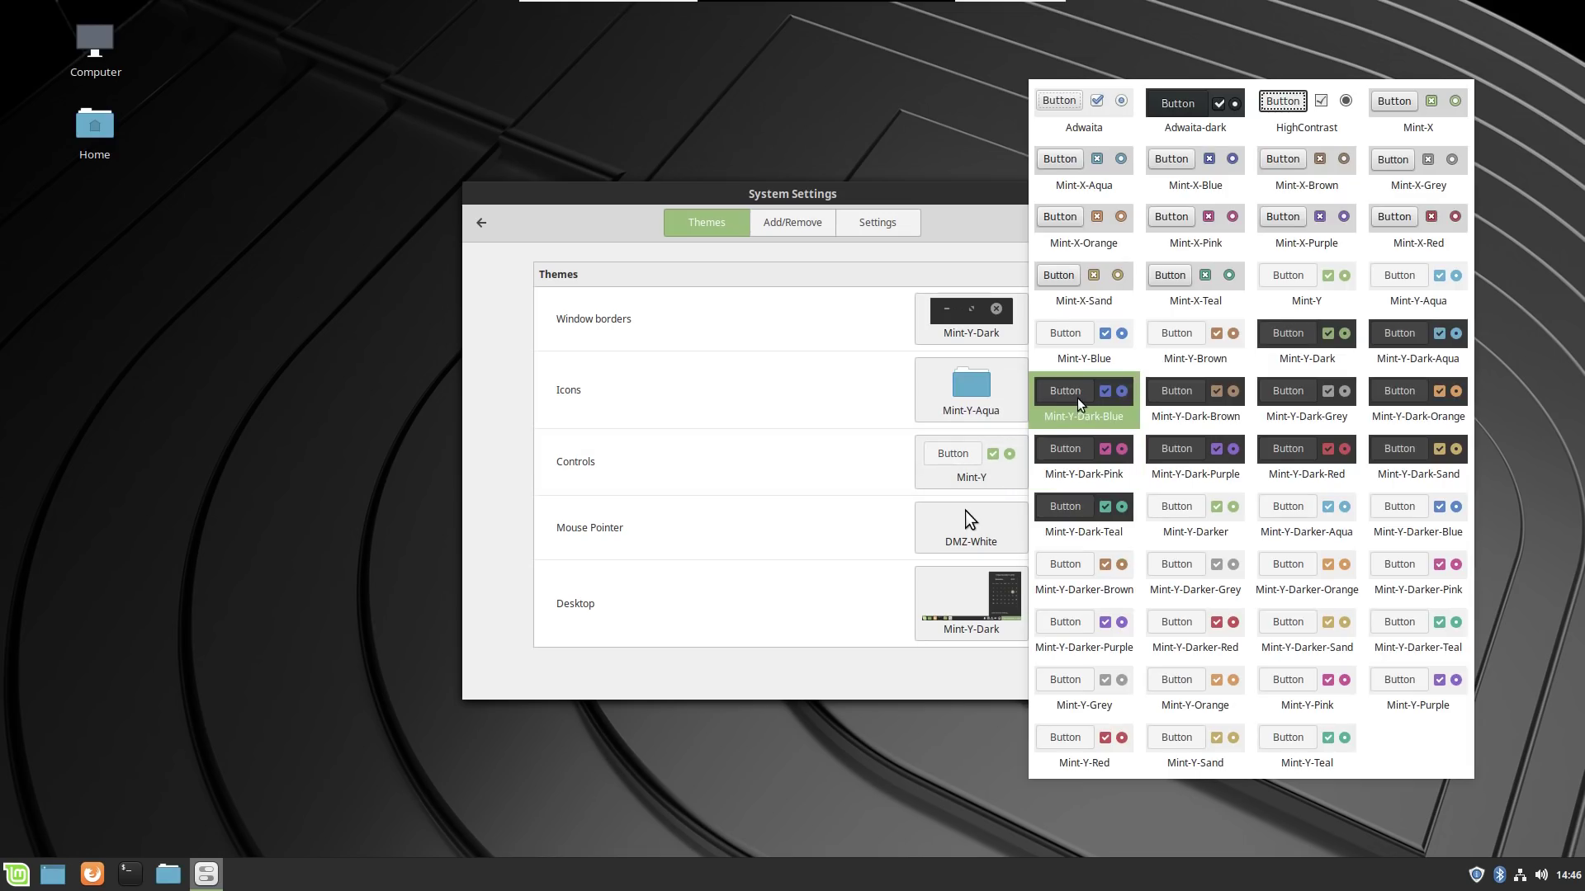
{"action": "left_click", "coordinate": [1410, 334]}
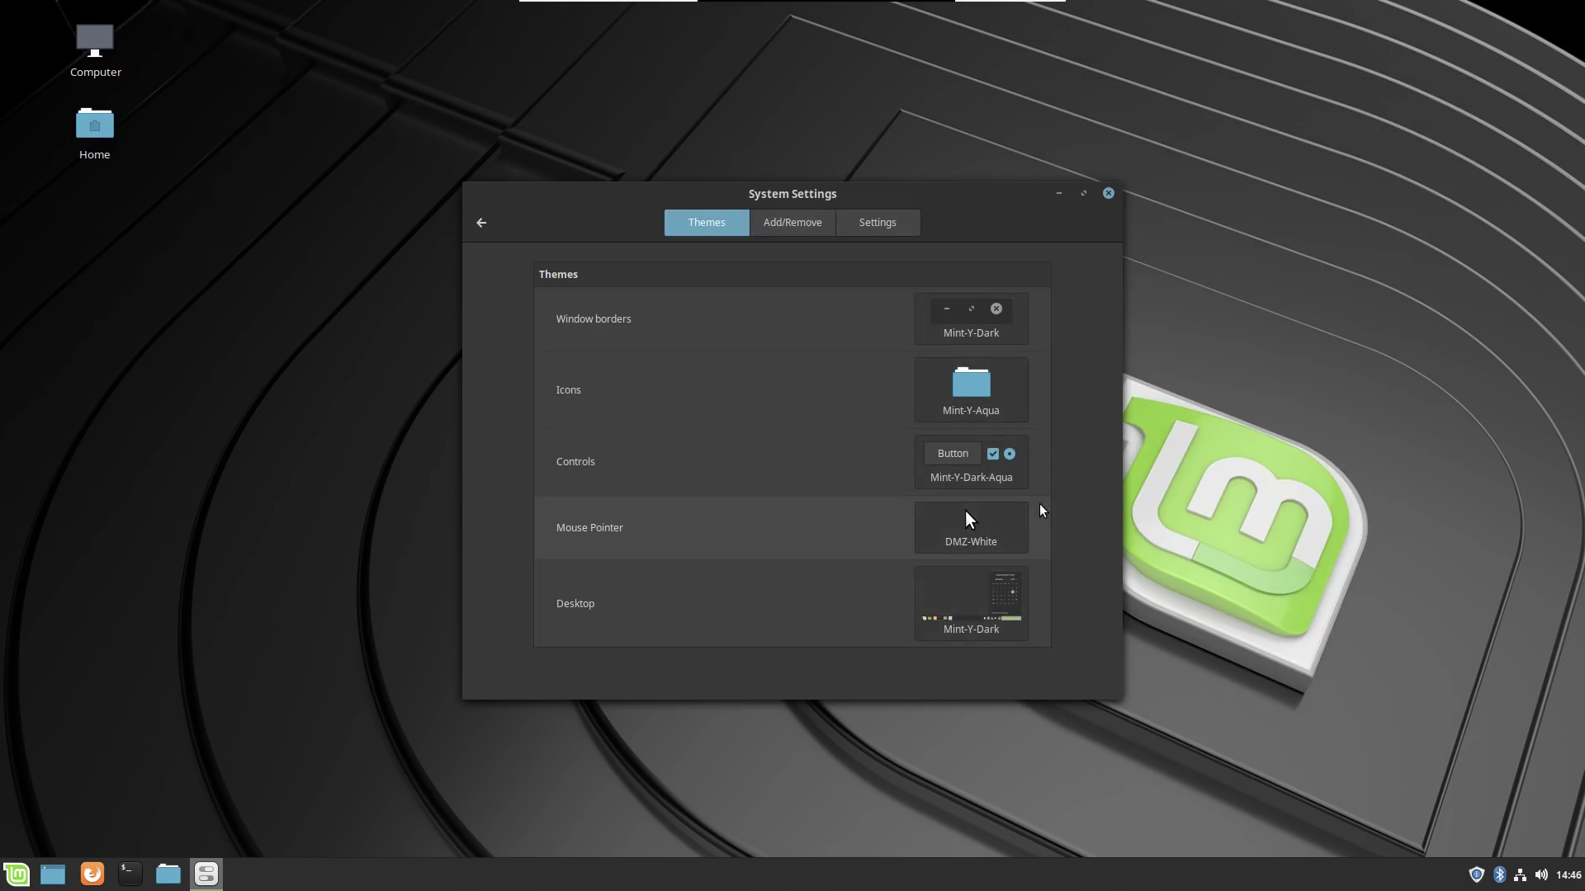
{"action": "left_click", "coordinate": [963, 613]}
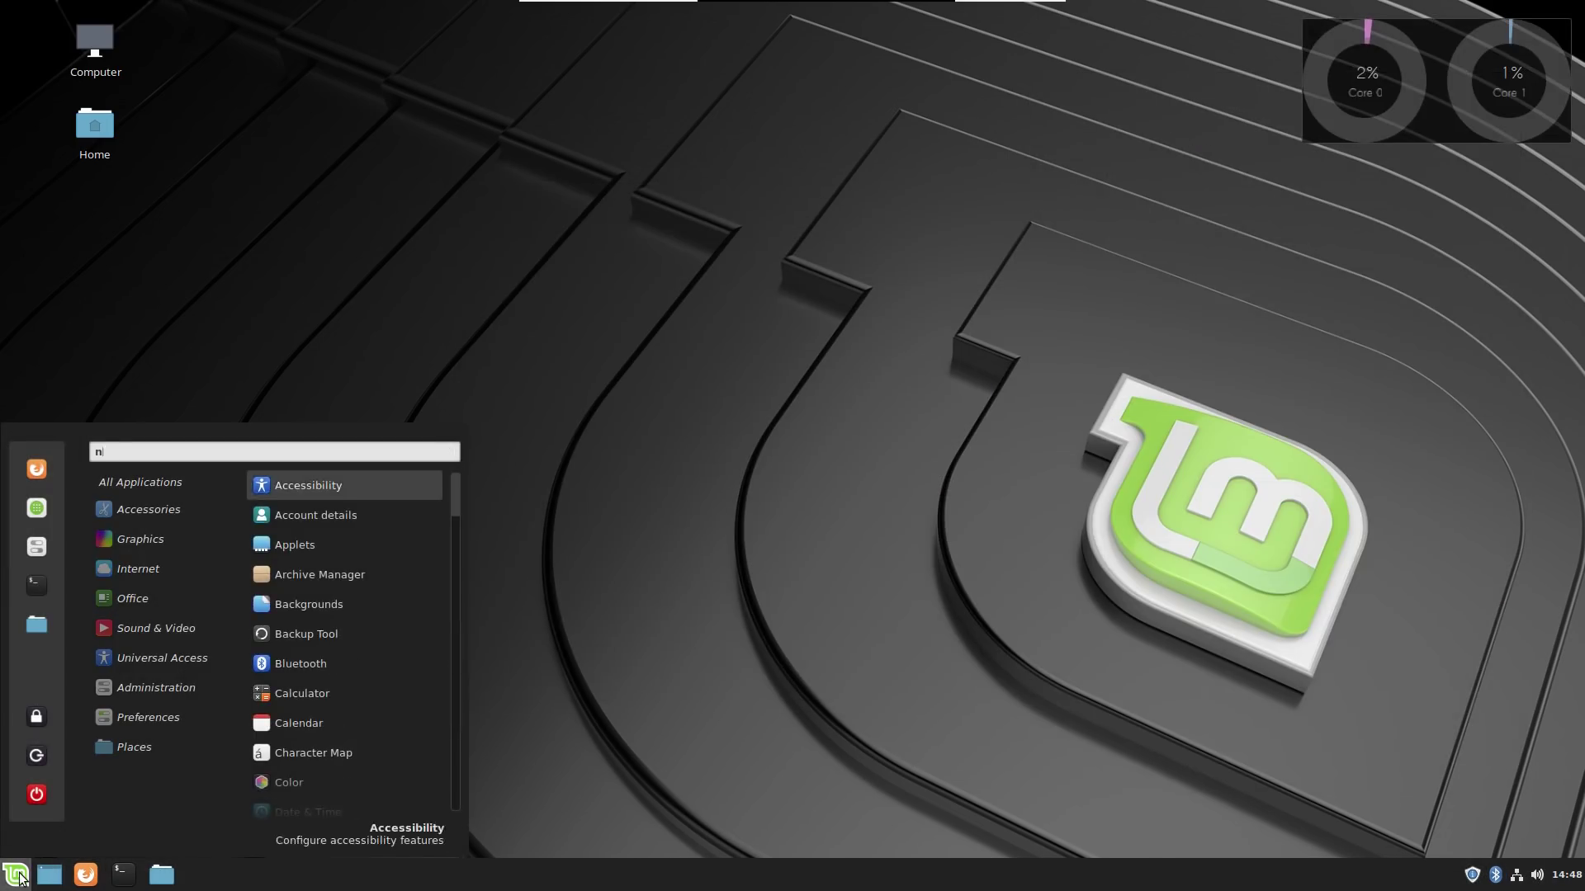
Try 'new' and 'user' in the menu search, then clear it and browse the Administration applications.
{"action": "type", "text": "new"}
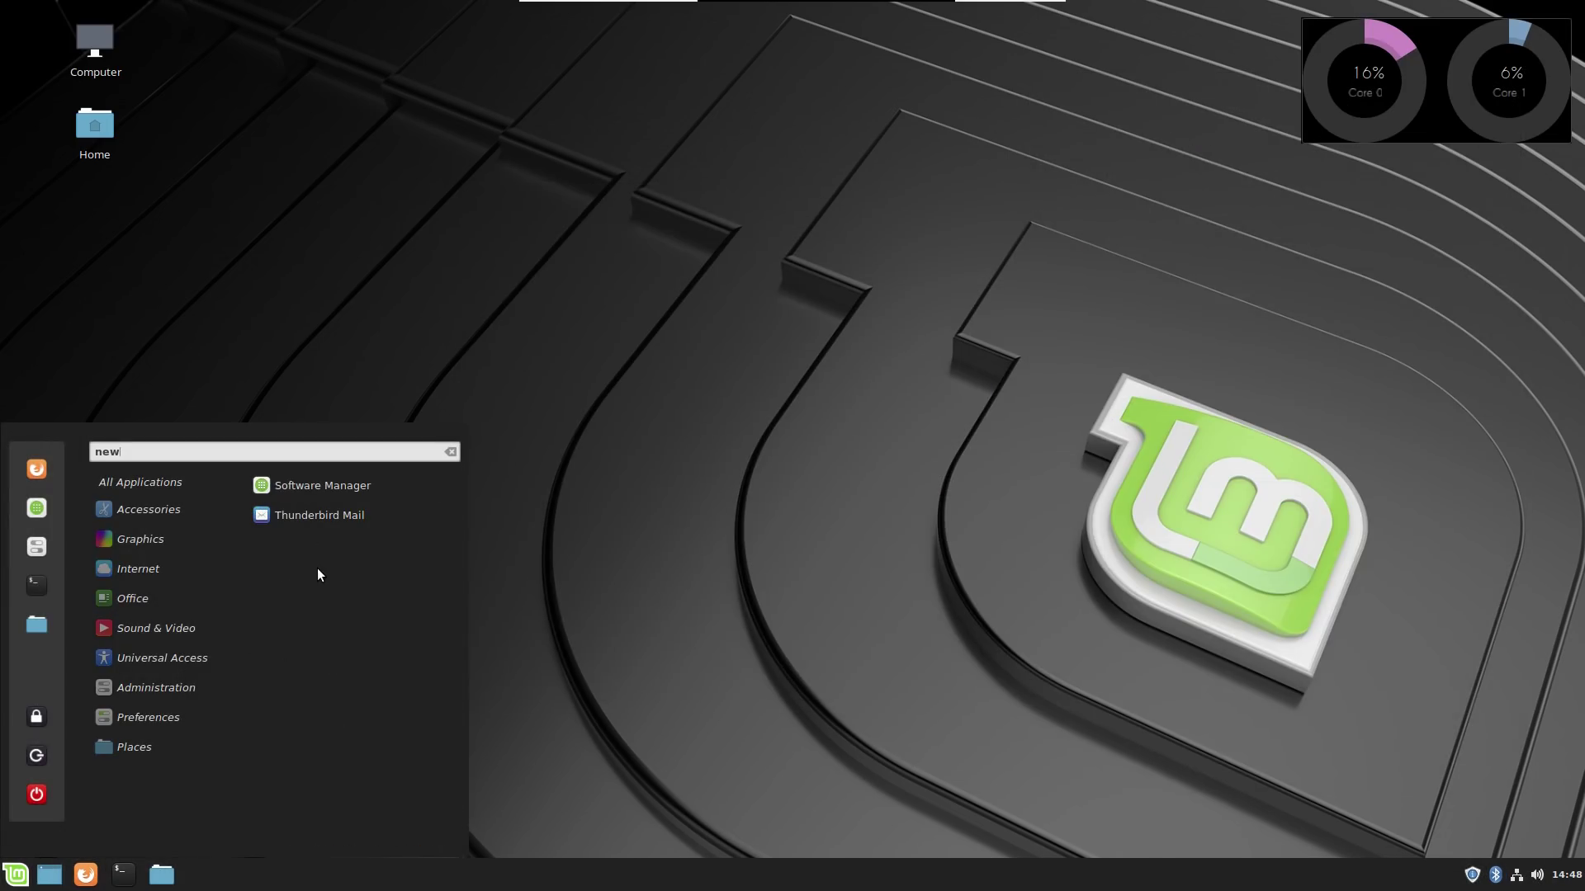
{"action": "key", "text": "BackSpace"}
{"action": "key", "text": "BackSpace"}
{"action": "key", "text": "BackSpace"}
{"action": "type", "text": "use"}
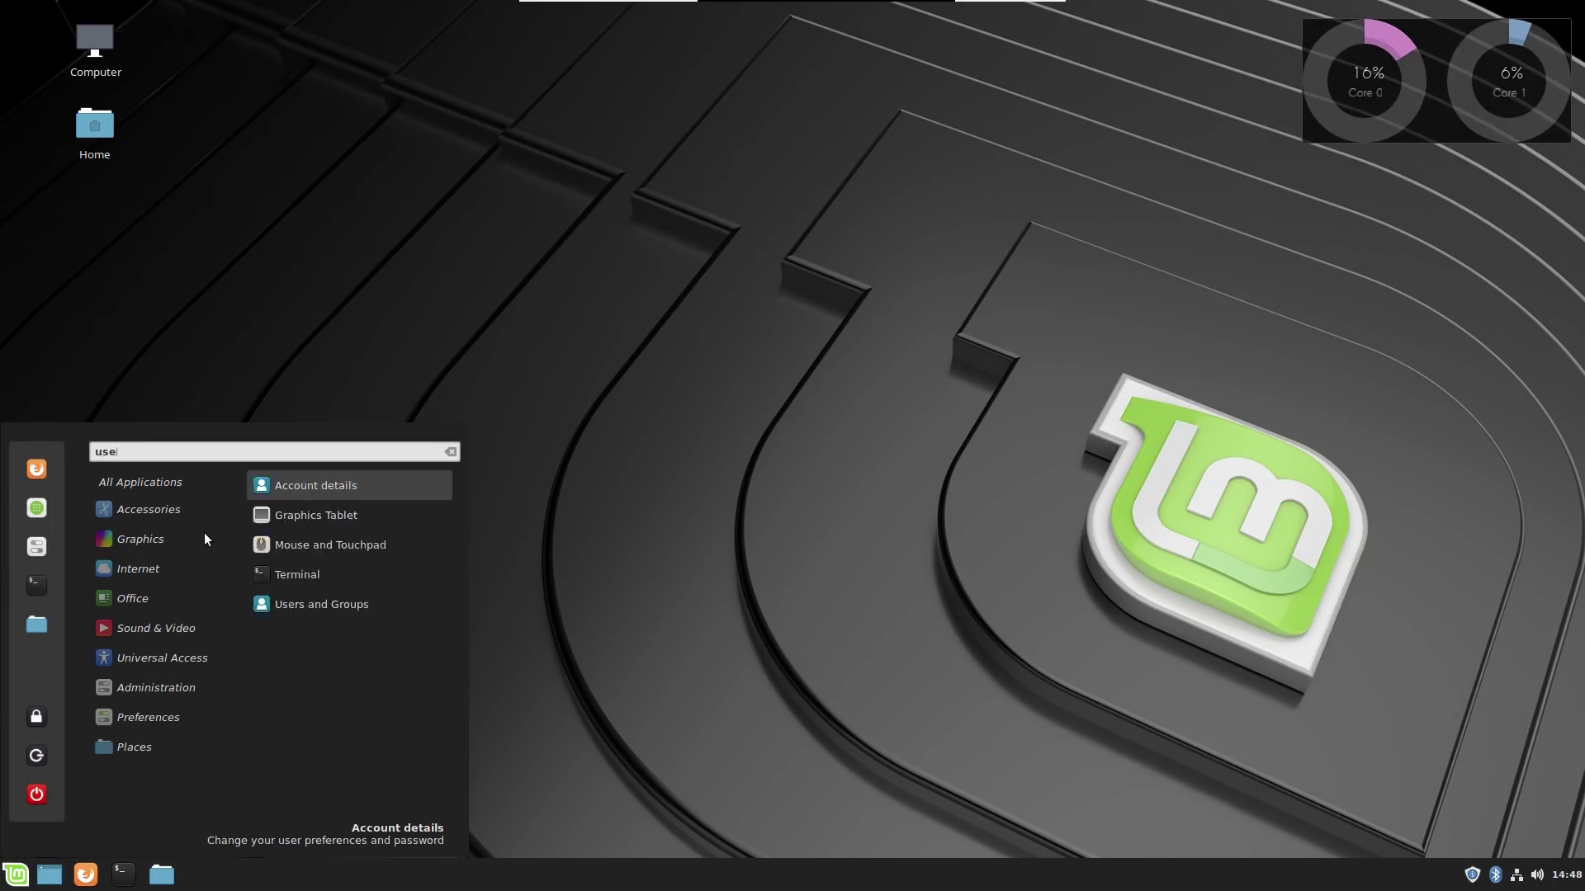
{"action": "type", "text": "r"}
{"action": "key", "text": "BackSpace"}
{"action": "key", "text": "BackSpace"}
{"action": "key", "text": "BackSpace"}
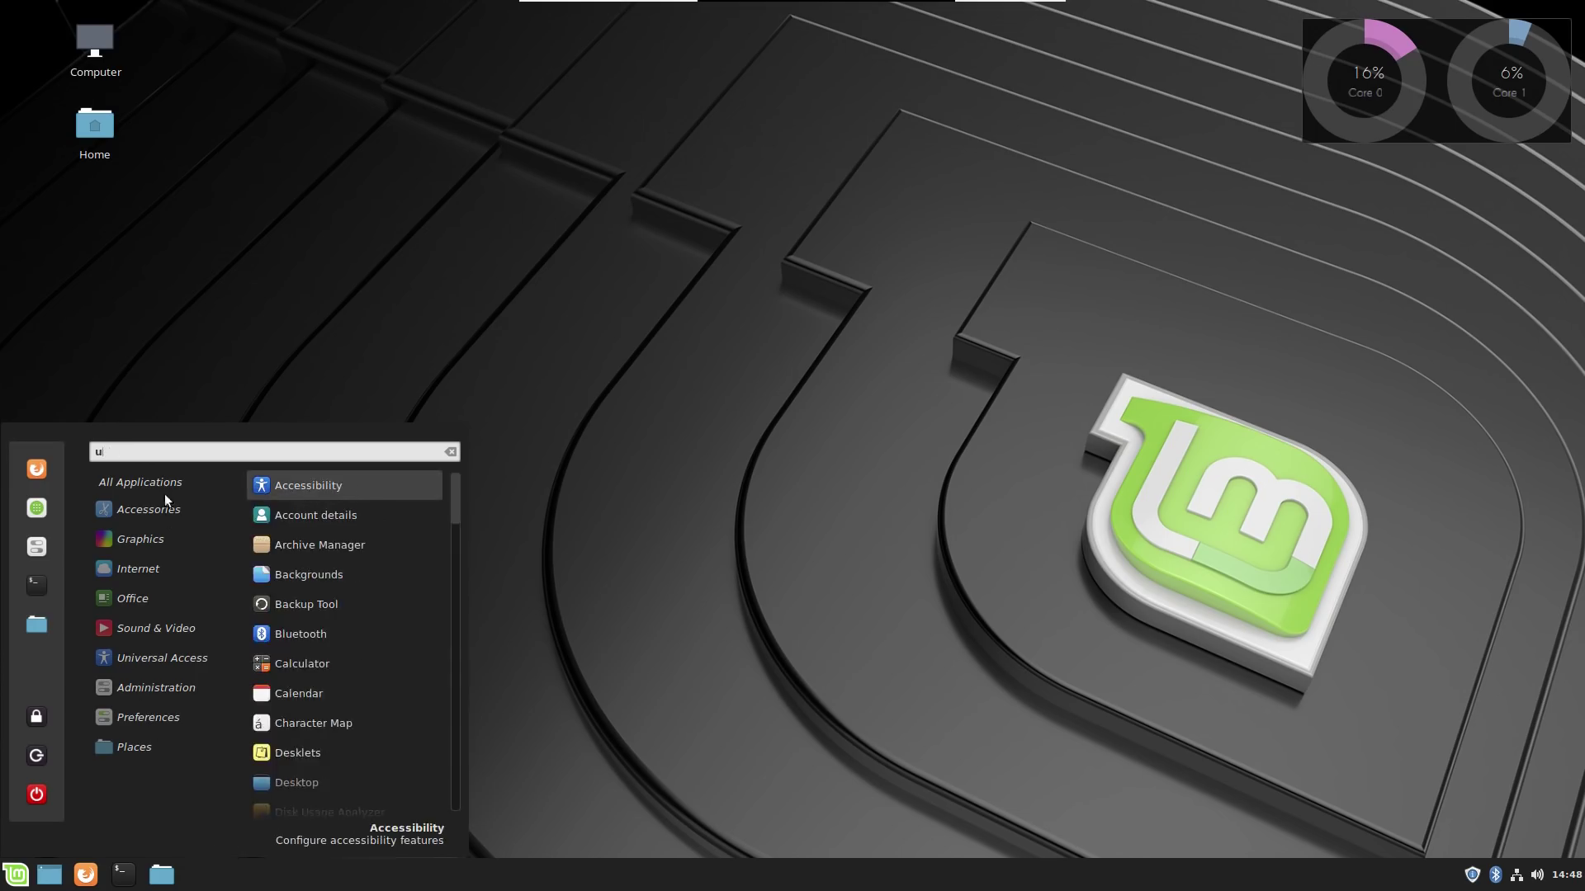
{"action": "key", "text": "BackSpace"}
{"action": "mouse_move", "coordinate": [156, 685]}
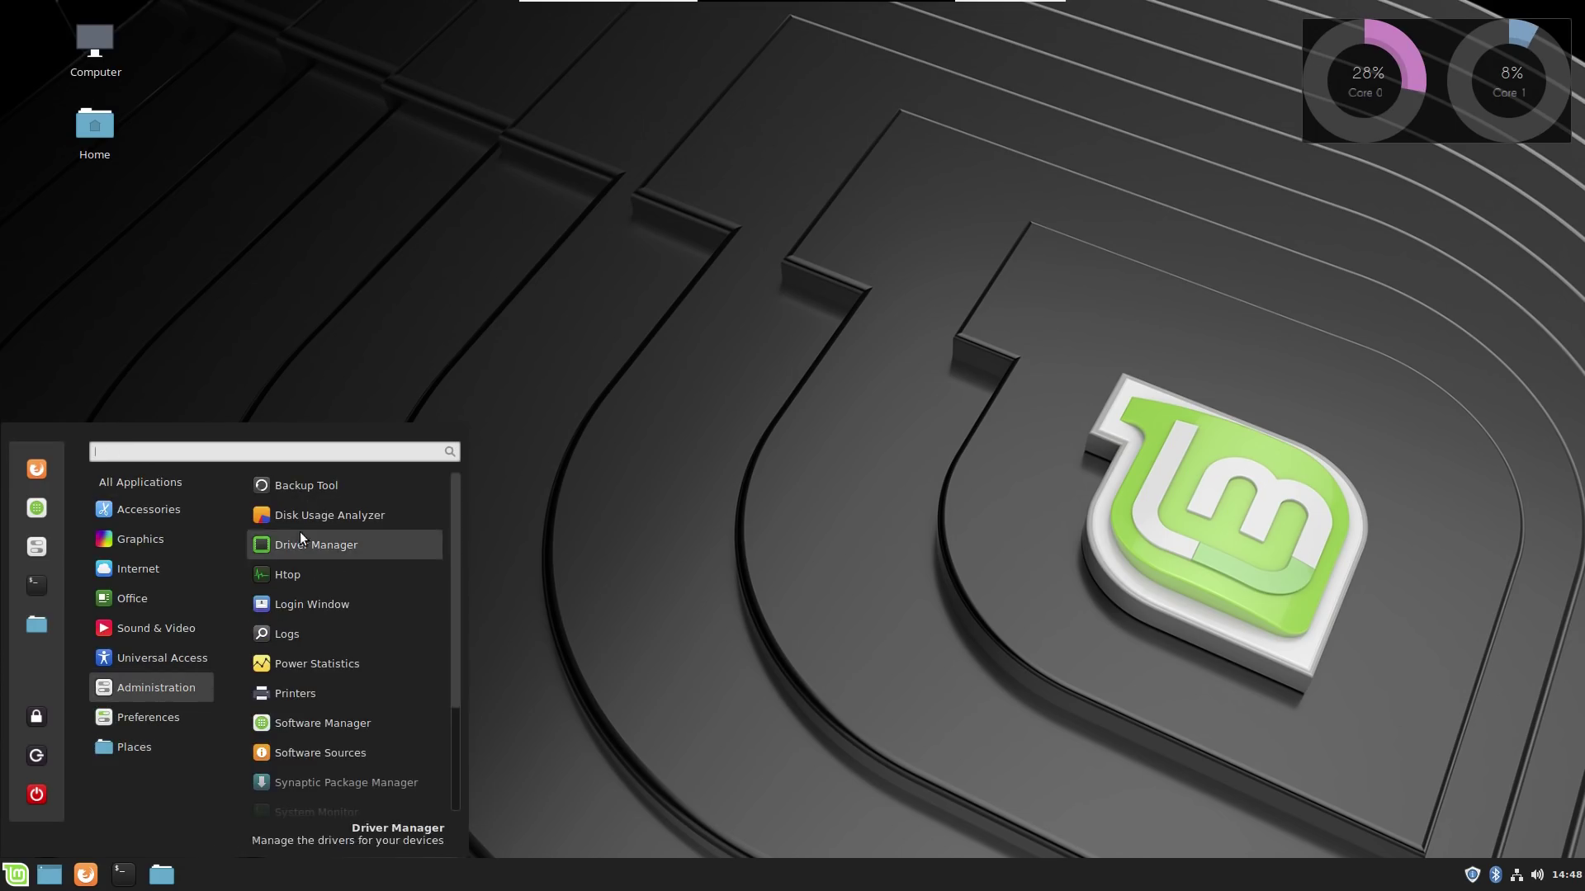
{"action": "scroll", "coordinate": [300, 517], "scroll_direction": "down", "scroll_amount": 3}
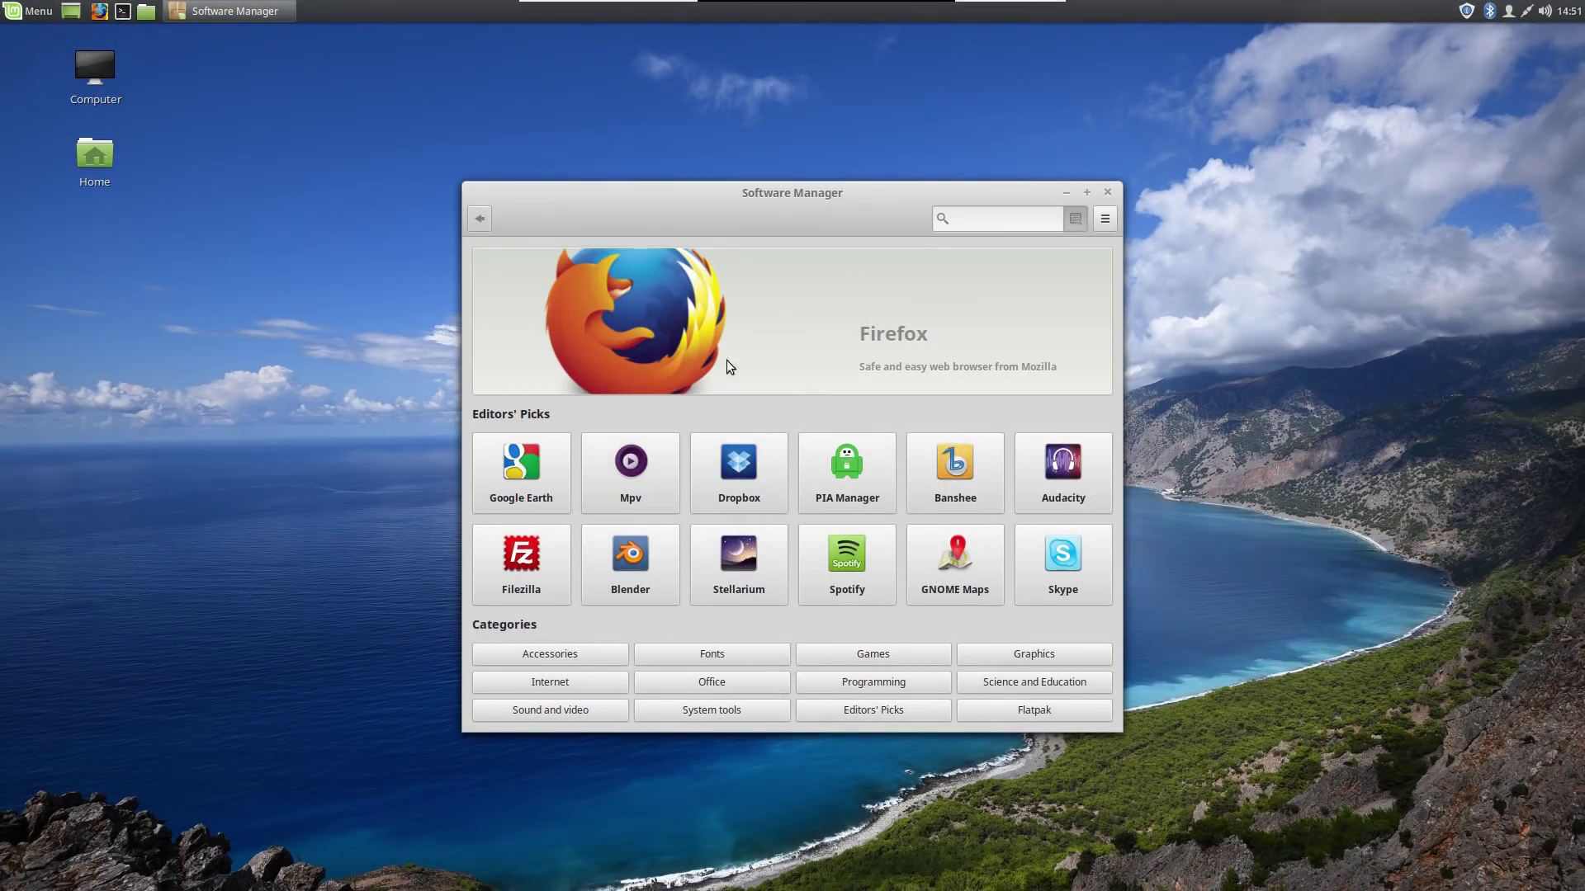
Start installing Spotify from Editors' Picks, then return to the Software Manager home page.
{"action": "left_click", "coordinate": [874, 567]}
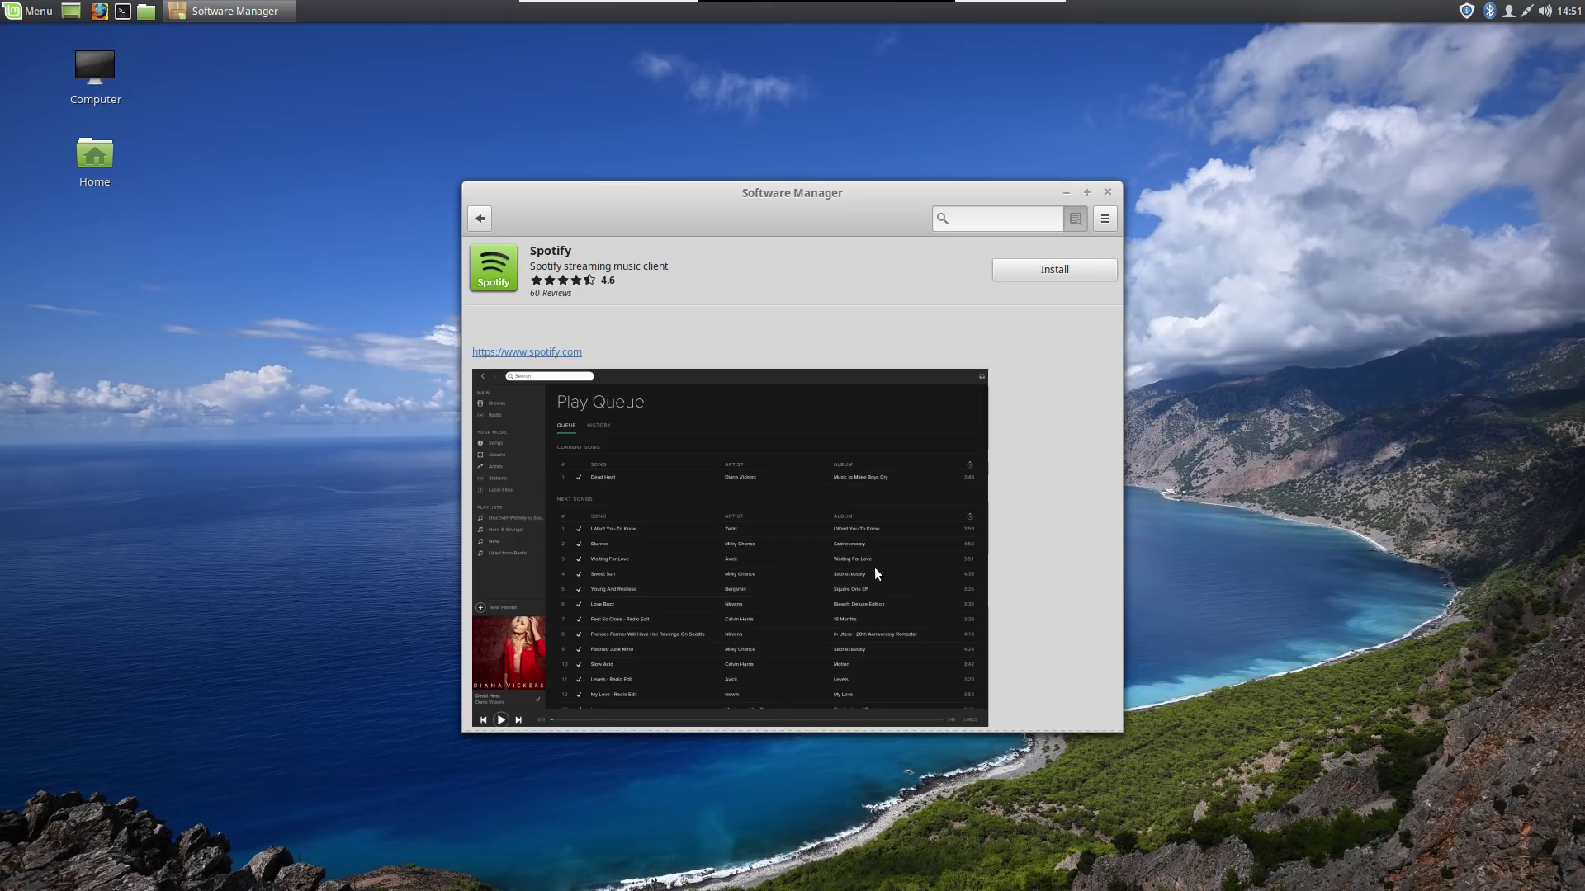
{"action": "left_click", "coordinate": [1042, 270]}
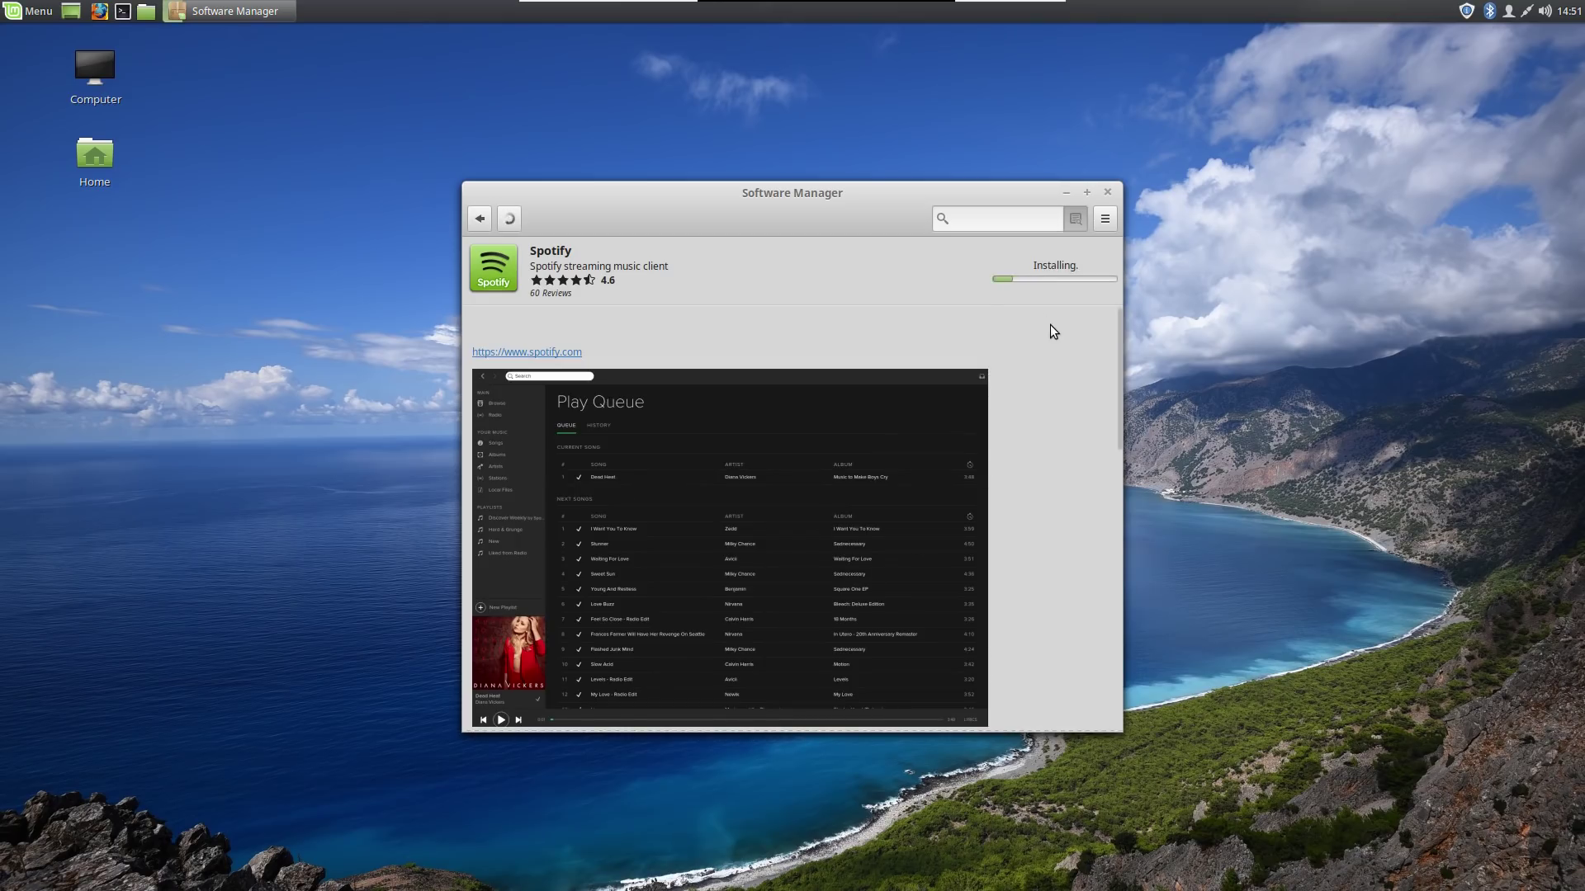
{"action": "scroll", "coordinate": [1054, 330], "scroll_direction": "down", "scroll_amount": 6}
{"action": "scroll", "coordinate": [676, 461], "scroll_direction": "up", "scroll_amount": 2}
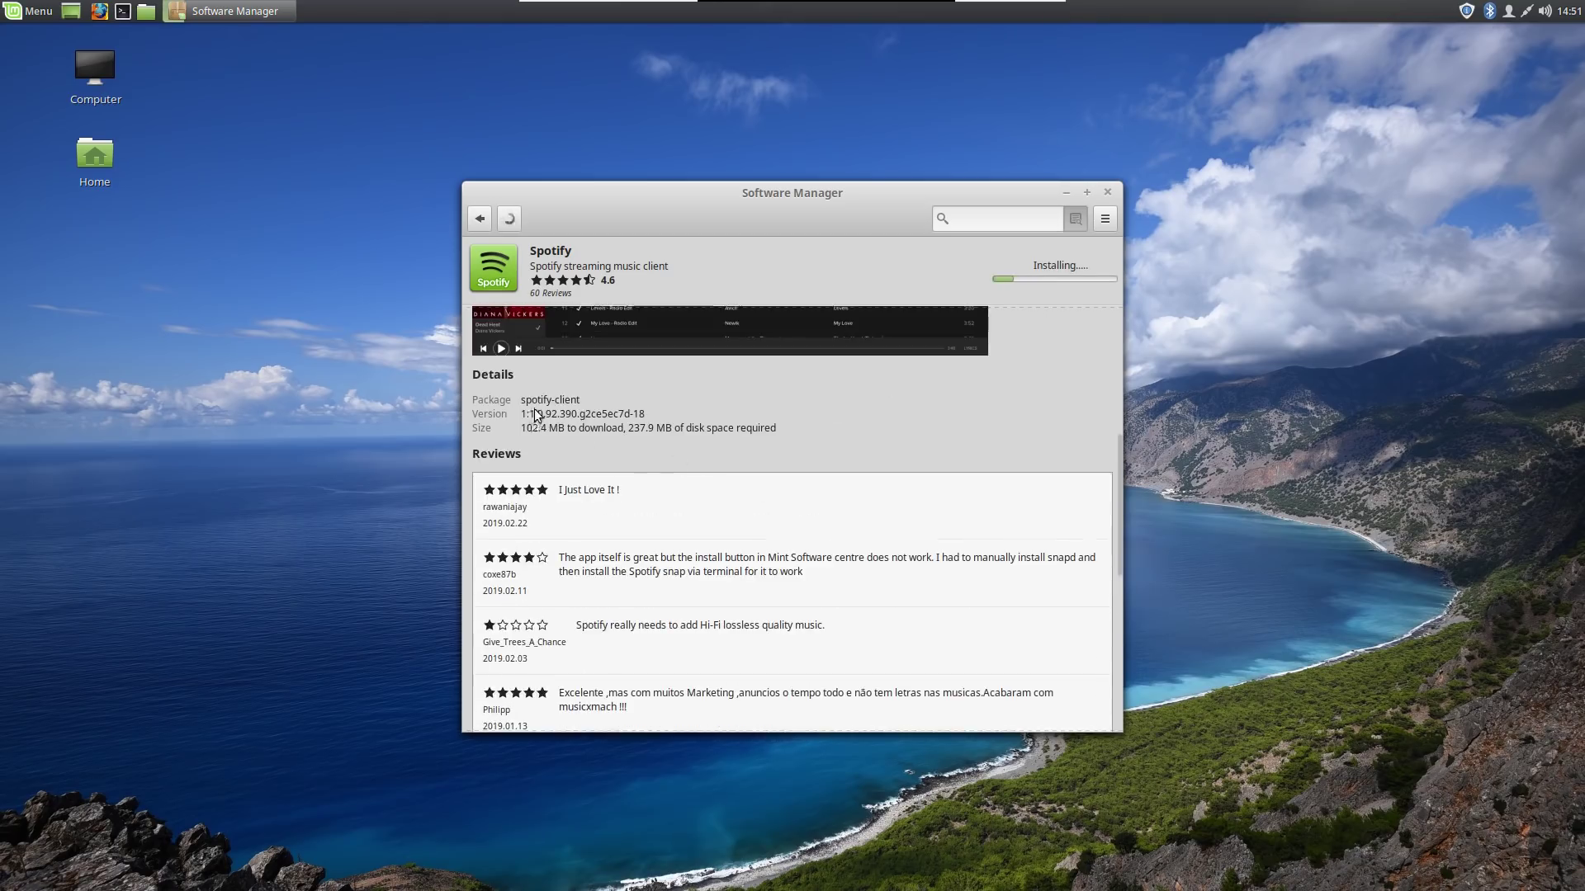
{"action": "left_click", "coordinate": [481, 218]}
Search 'discord' and install Discord, accepting the additional Flatpak runtimes.
{"action": "left_click", "coordinate": [991, 220]}
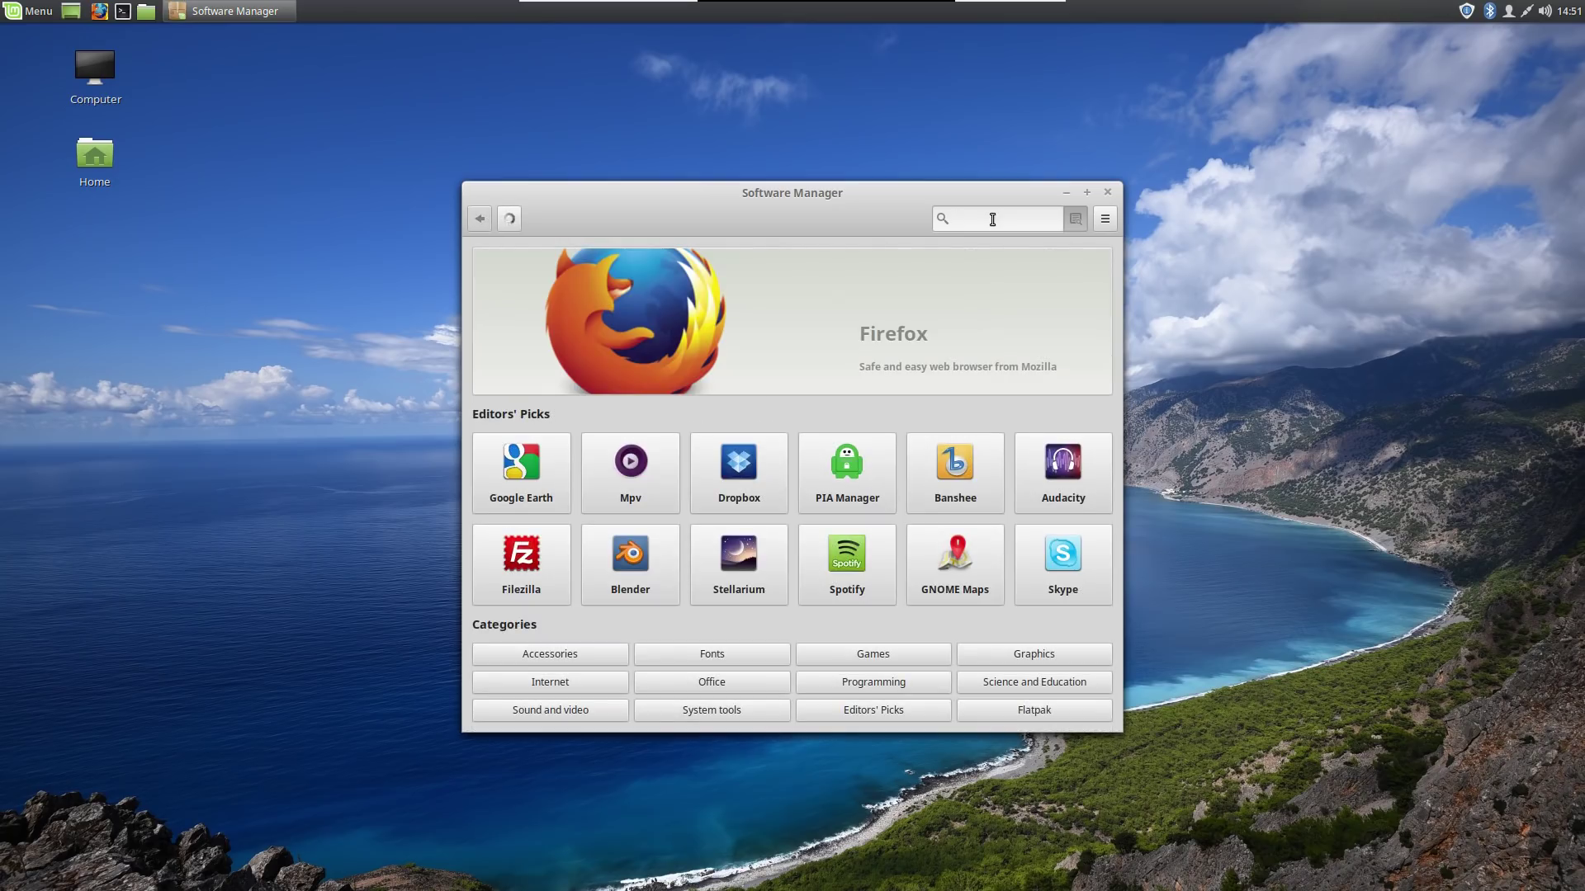
{"action": "type", "text": "discord"}
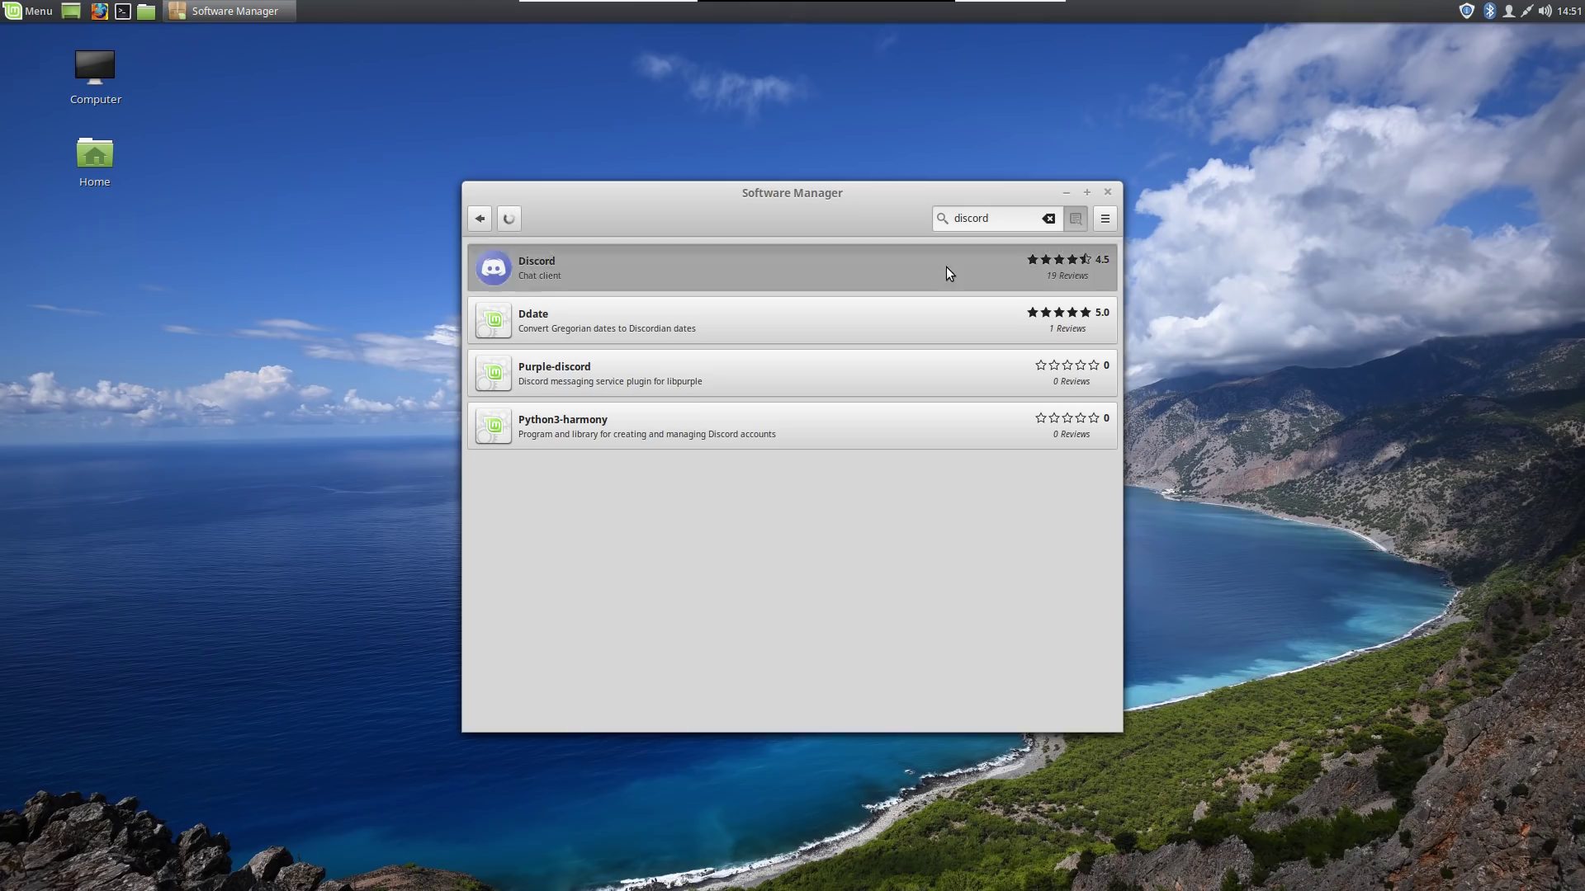
{"action": "left_click", "coordinate": [949, 274]}
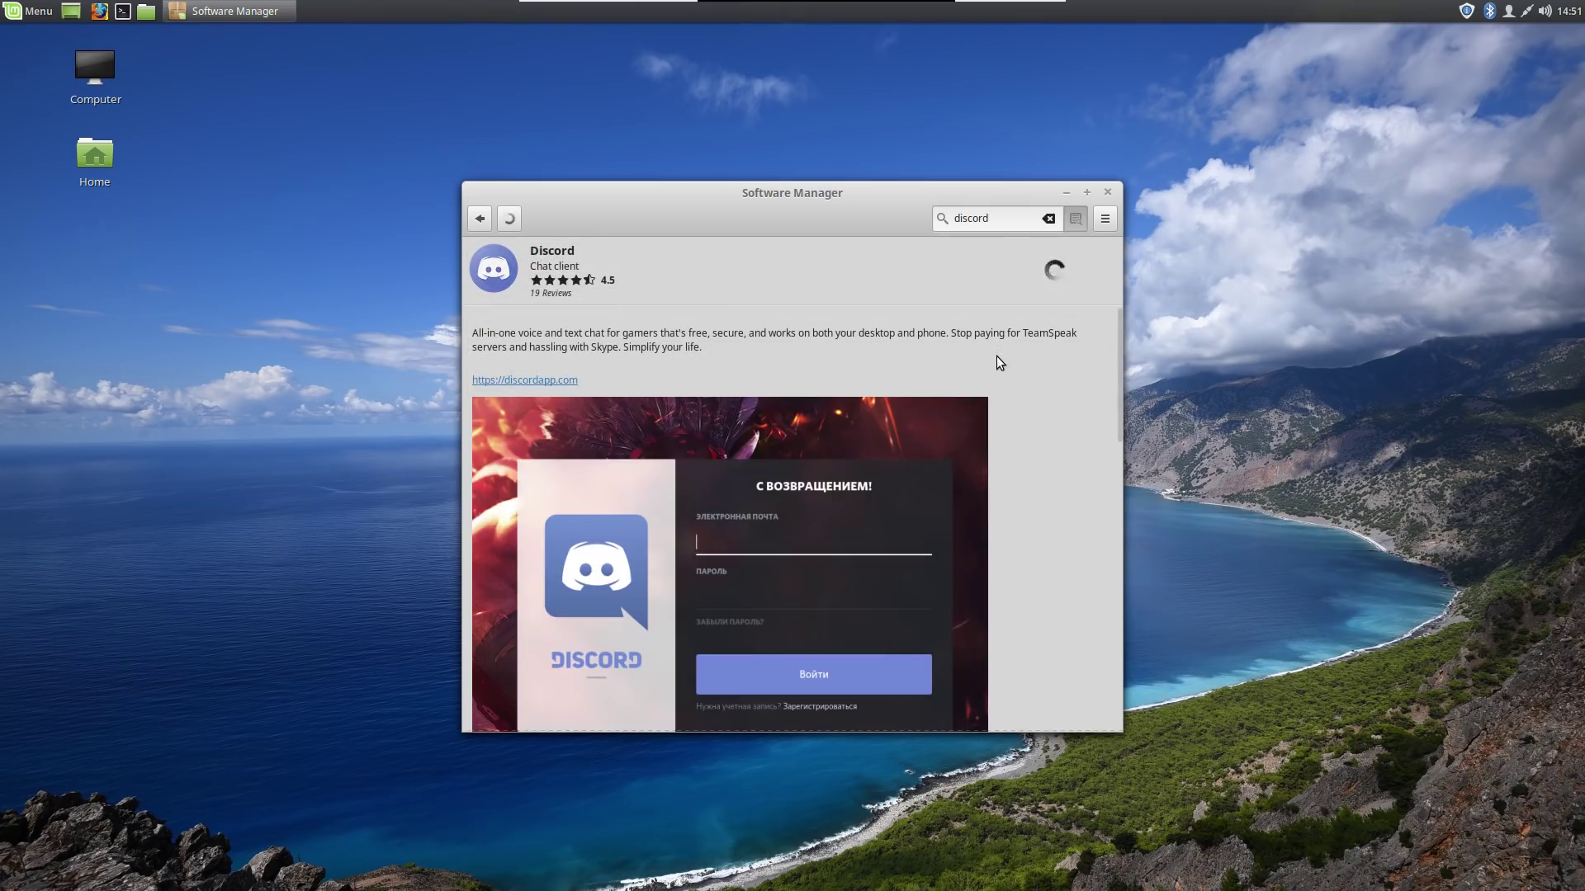
{"action": "left_click", "coordinate": [1068, 267]}
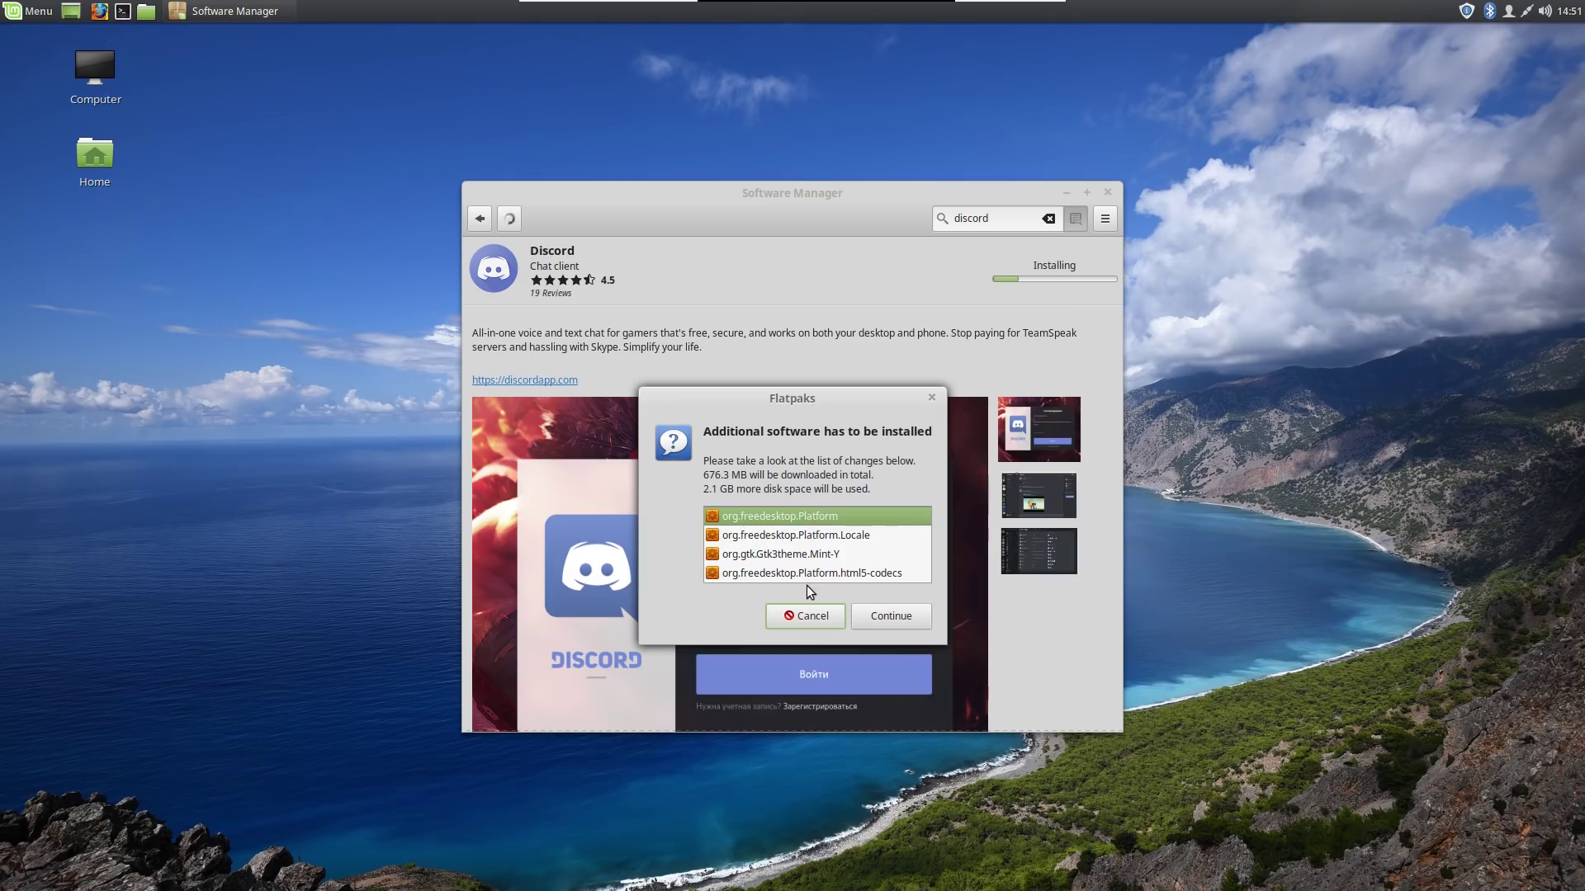
{"action": "left_click", "coordinate": [888, 615]}
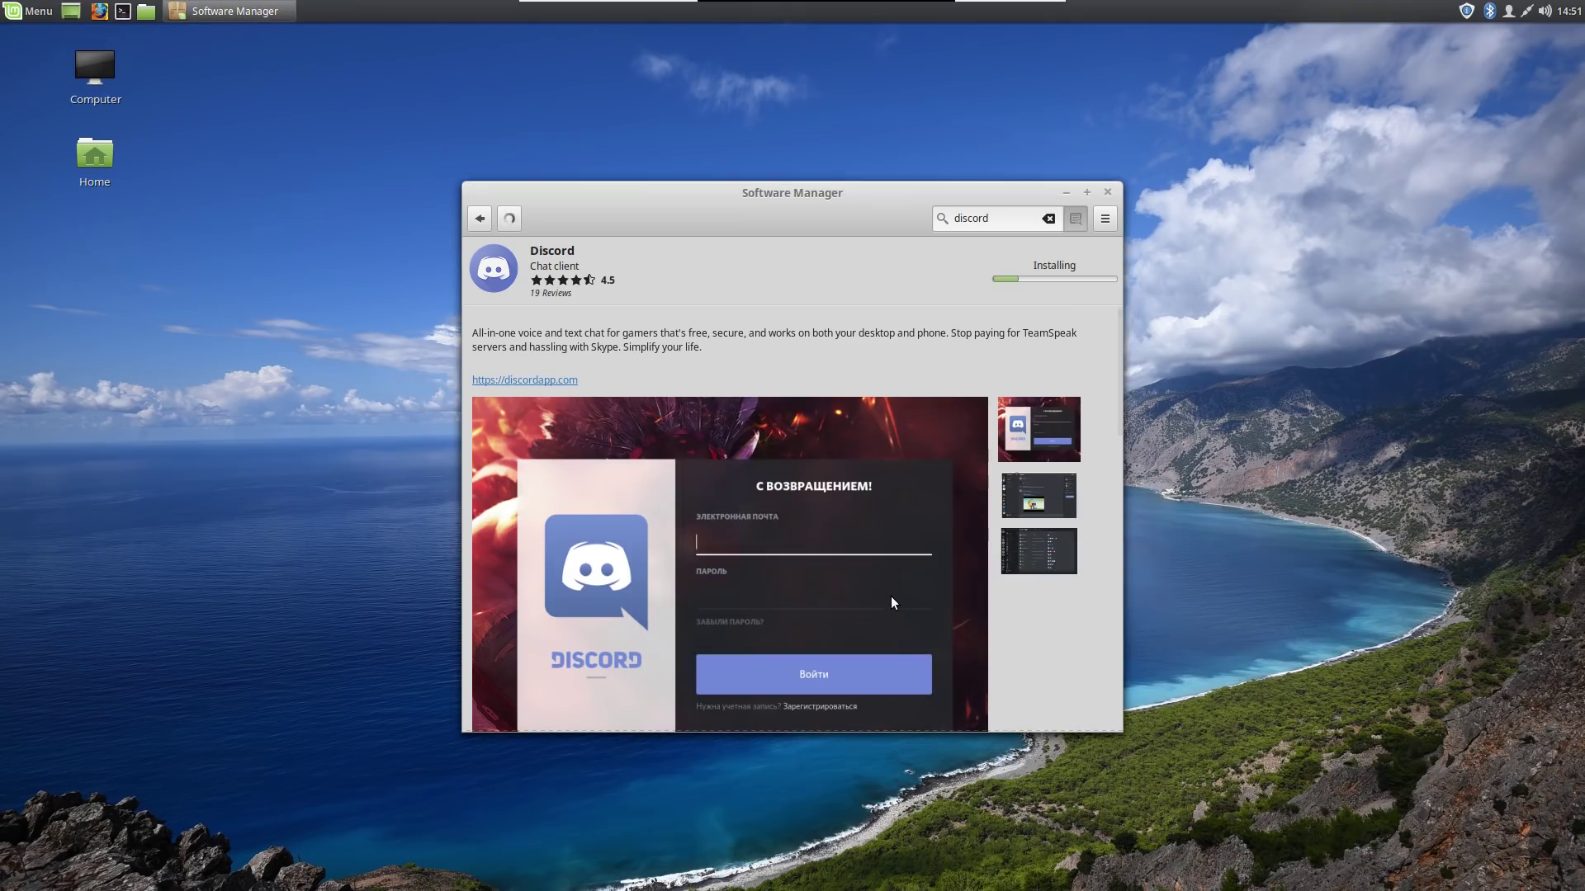
{"action": "double_click", "coordinate": [1015, 218]}
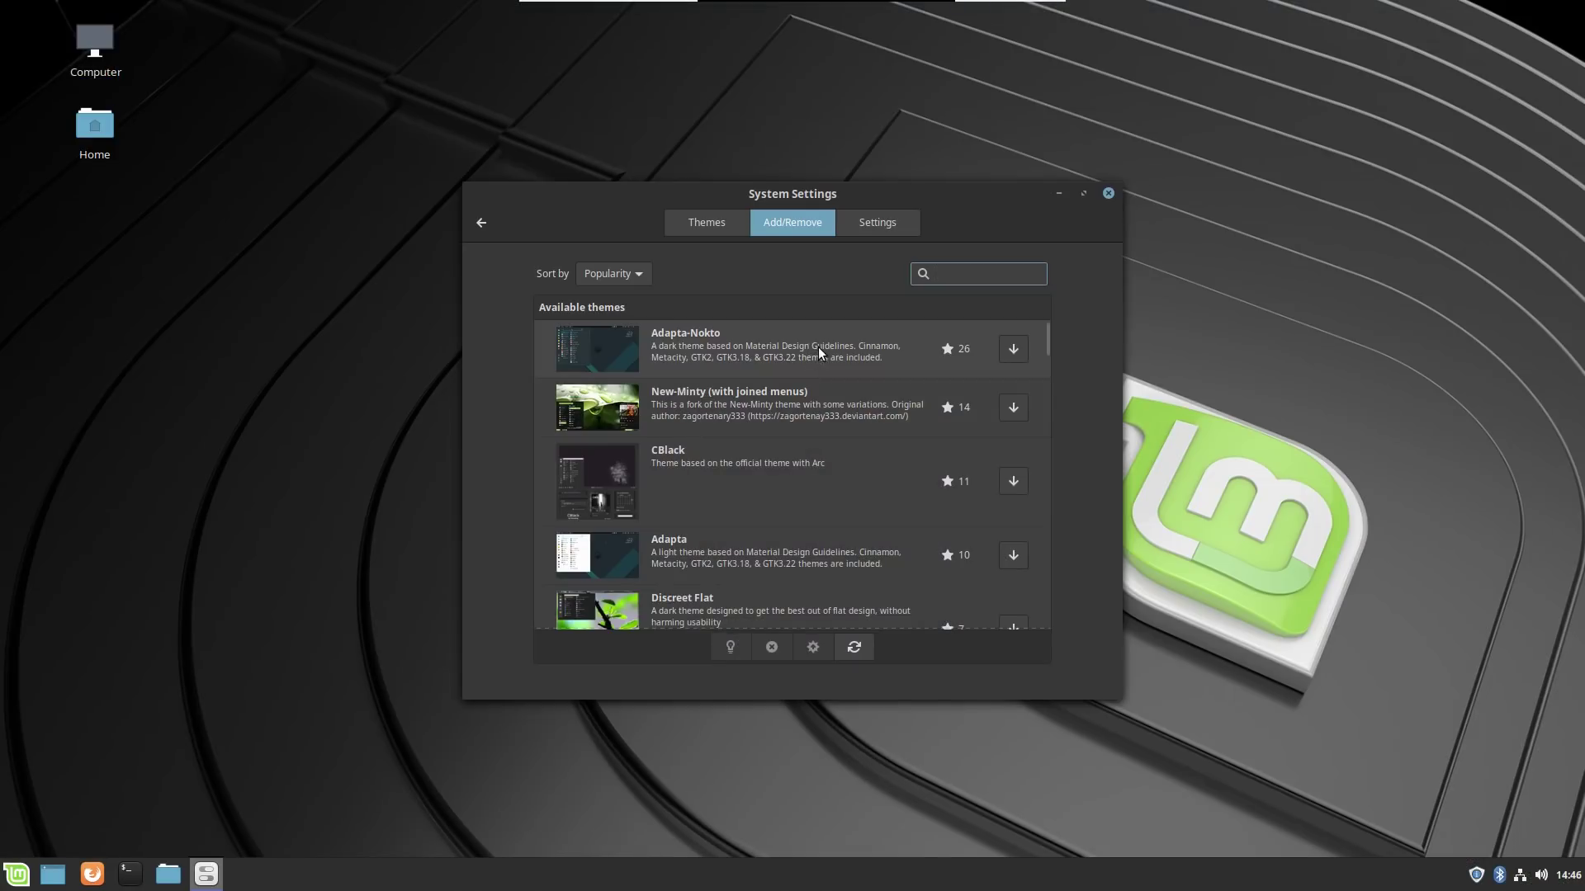
Scroll the Available themes list and download the Discreet Flat theme.
{"action": "scroll", "coordinate": [819, 346], "scroll_direction": "down", "scroll_amount": 3}
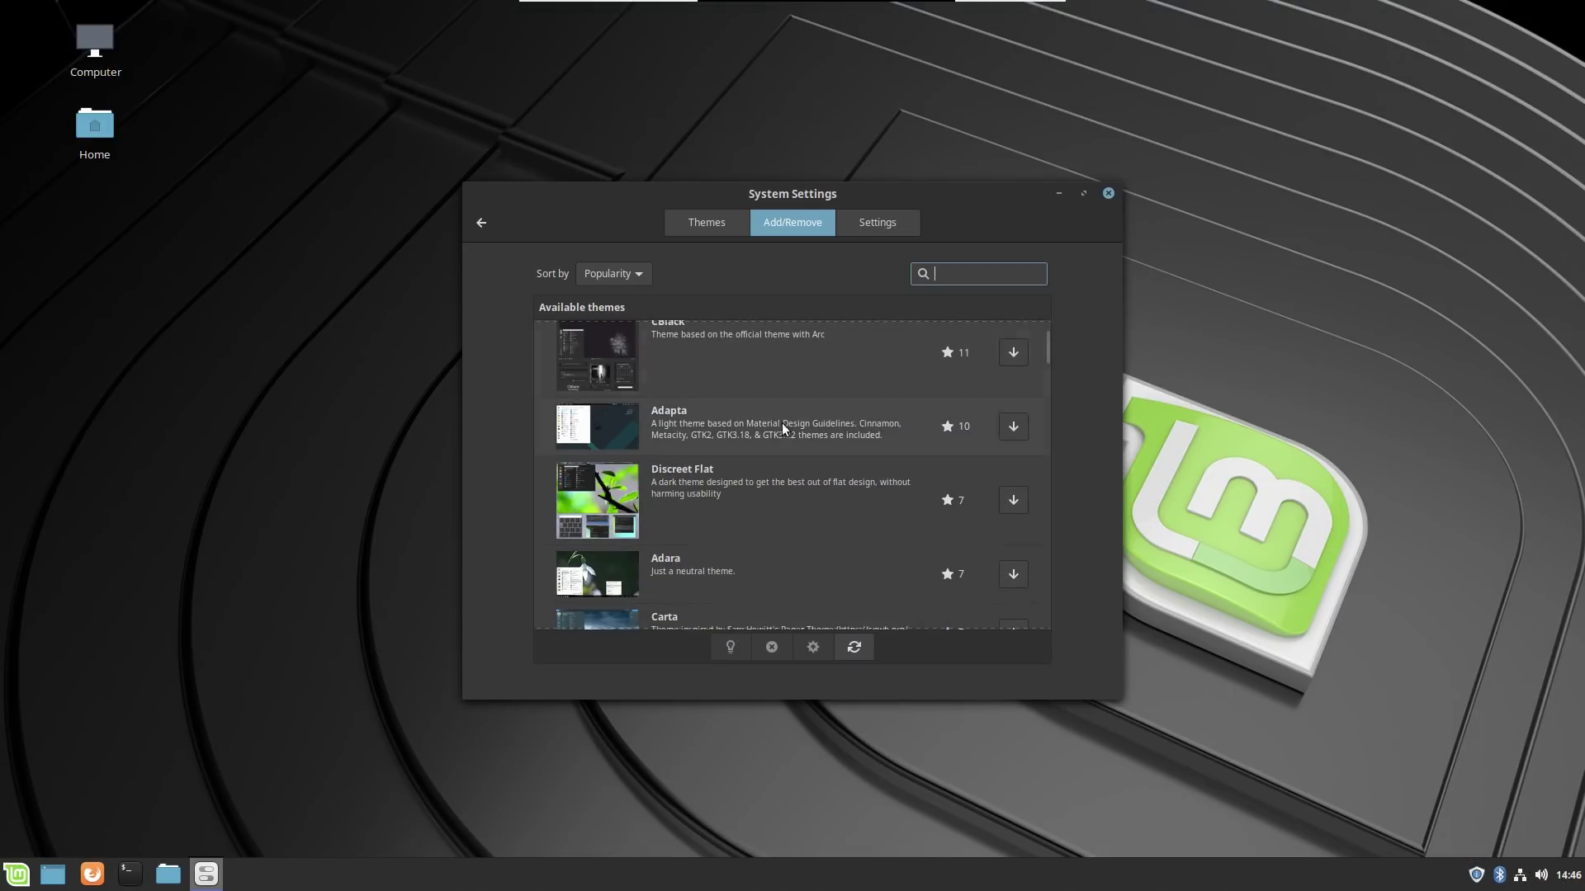
{"action": "left_click", "coordinate": [1014, 503]}
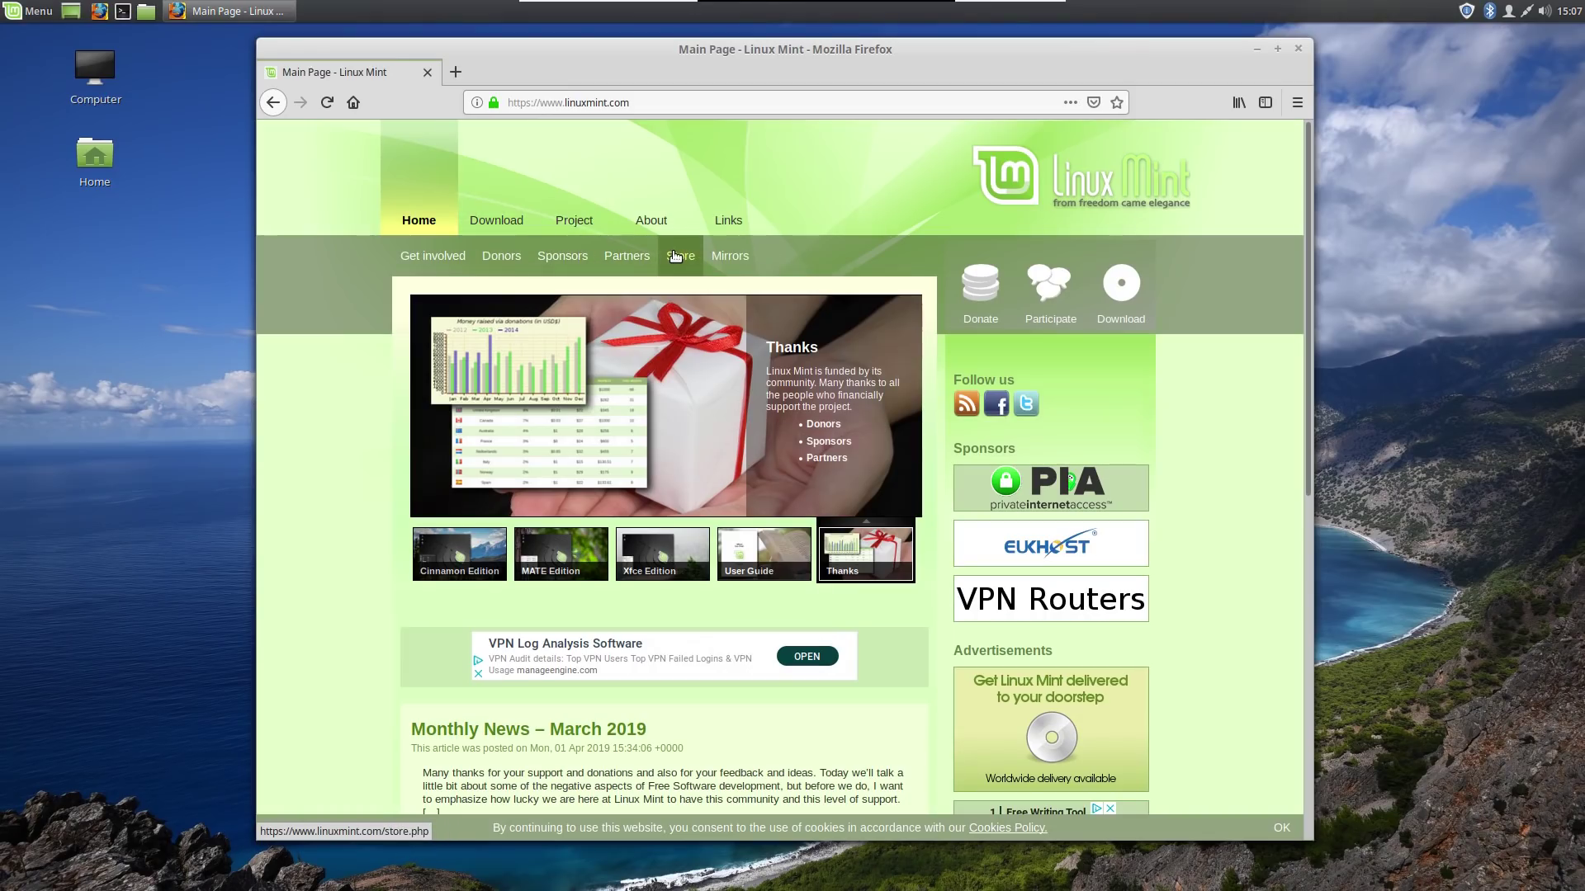
Open the Linux Mint Store and open Computers and Laptops in a new tab.
{"action": "left_click", "coordinate": [674, 257]}
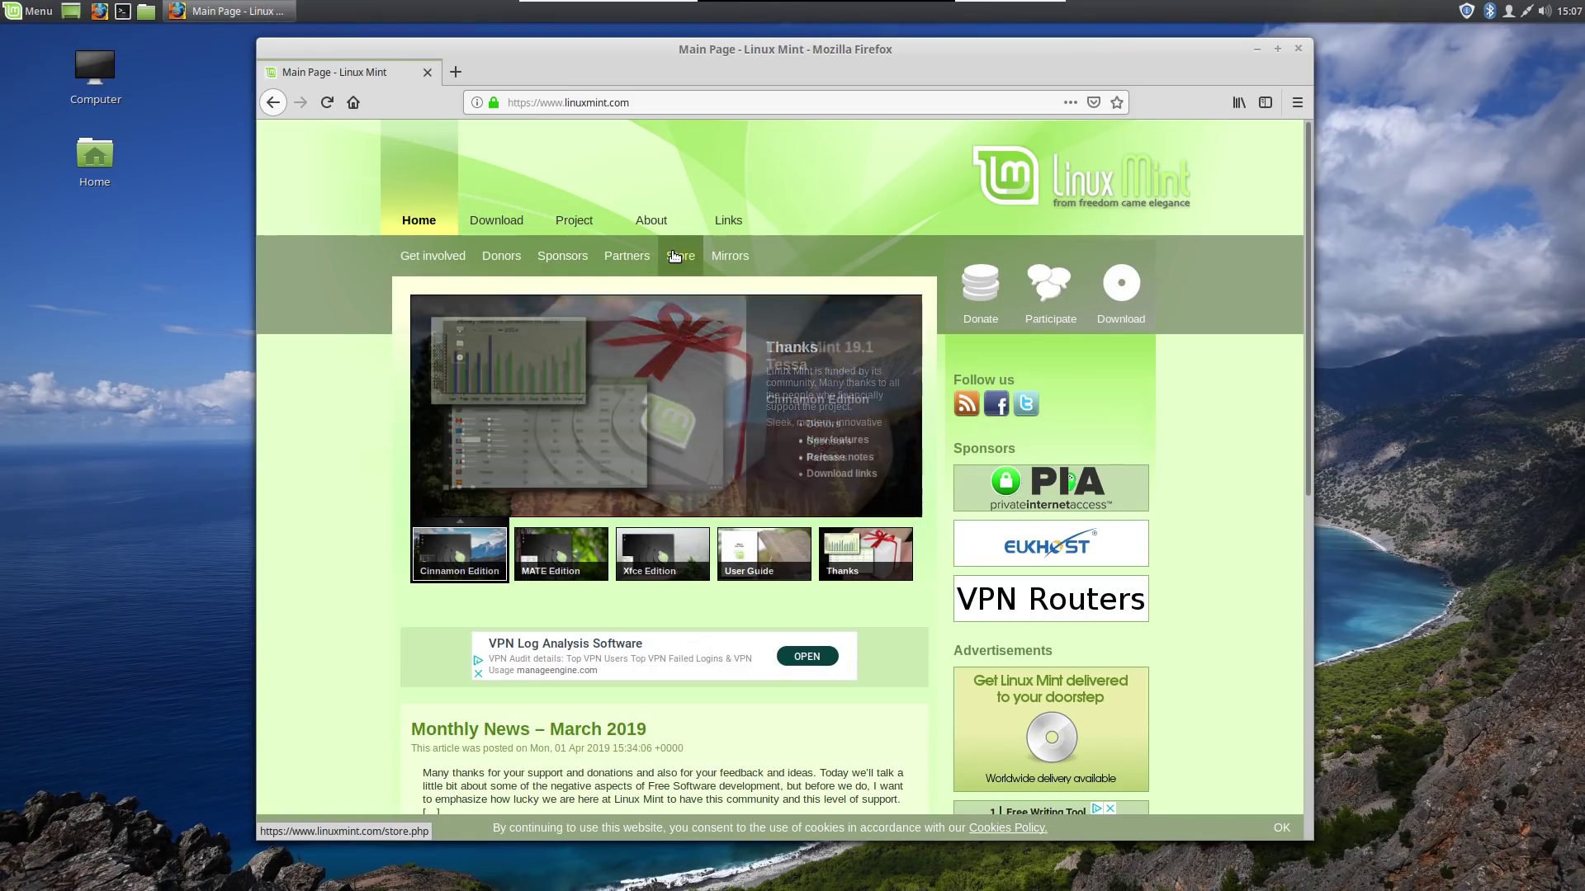
{"action": "scroll", "coordinate": [346, 409], "scroll_direction": "down", "scroll_amount": 1}
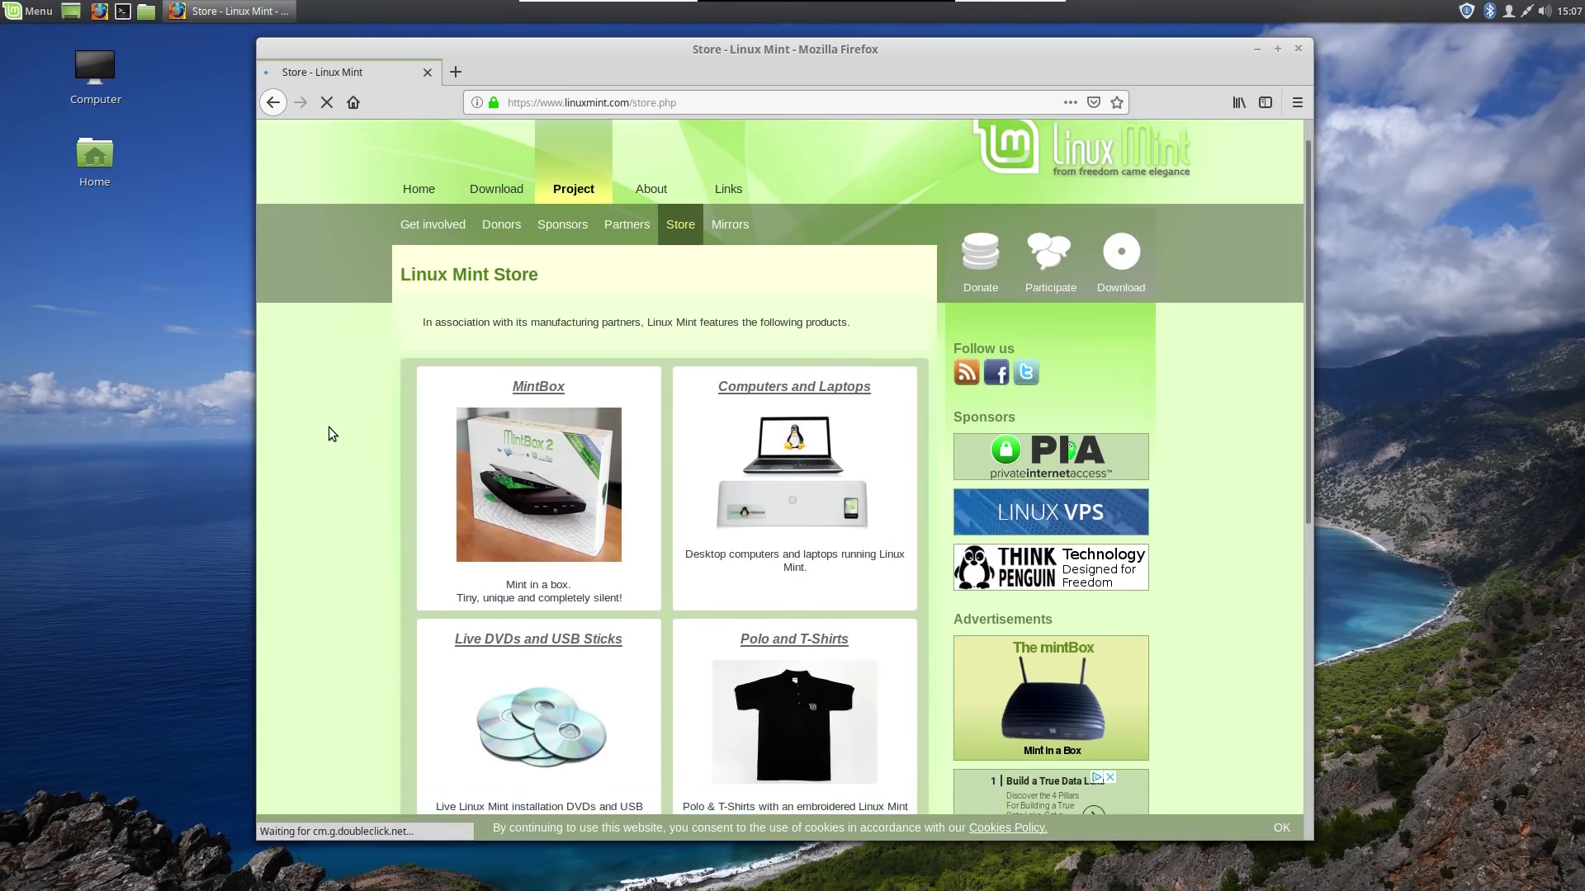
{"action": "left_click", "coordinate": [815, 380]}
{"action": "right_click", "coordinate": [815, 381]}
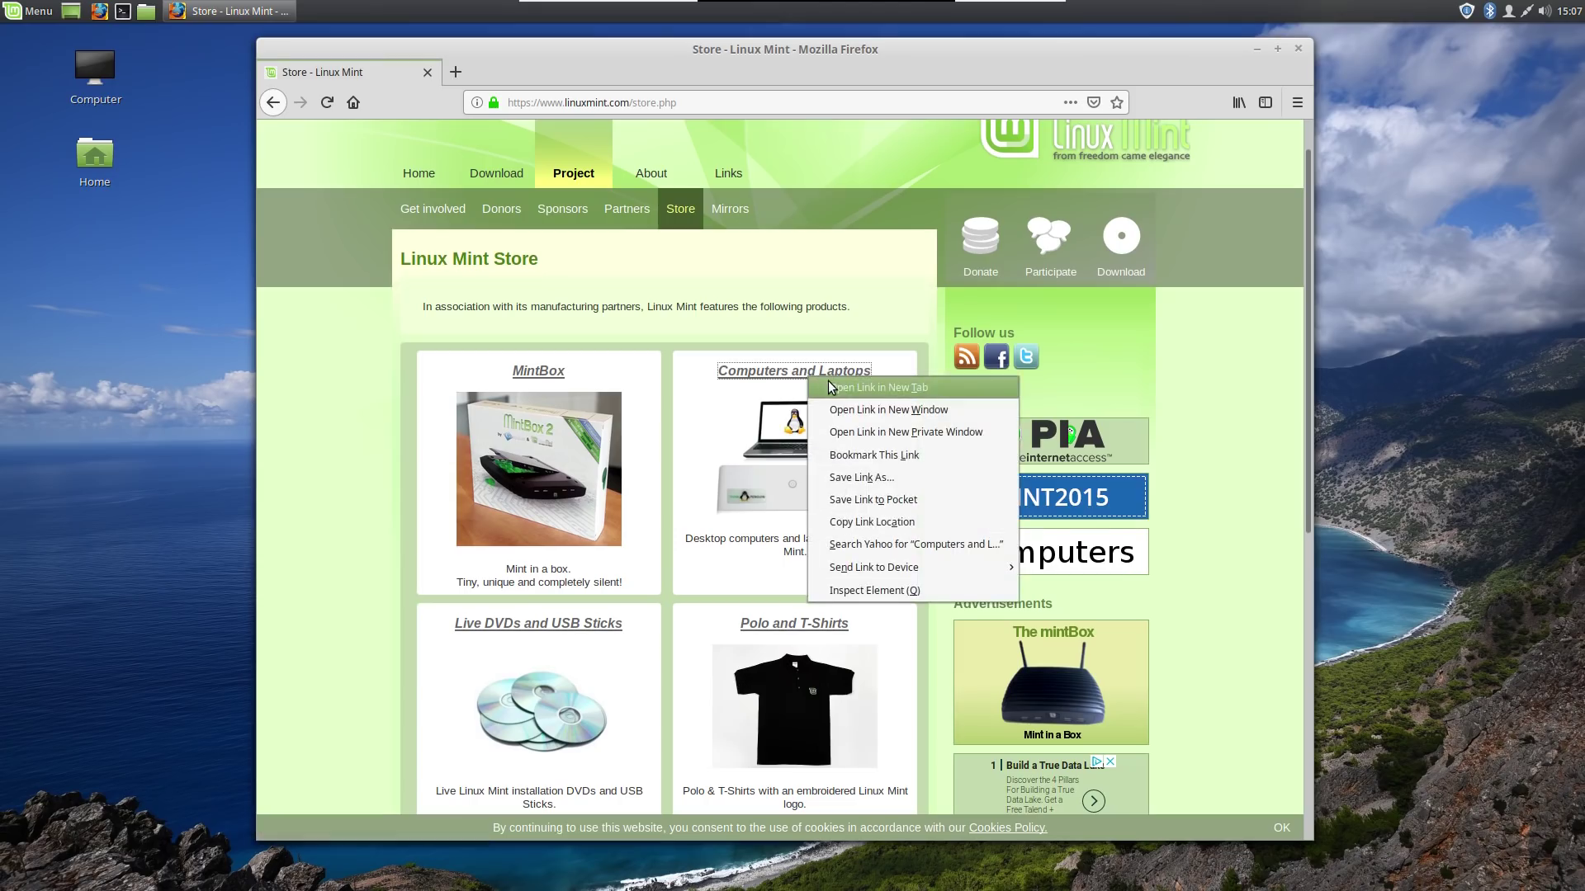
{"action": "left_click", "coordinate": [850, 402]}
View the MintBox Mini 2 product page and its exploded view.
{"action": "left_click", "coordinate": [539, 371]}
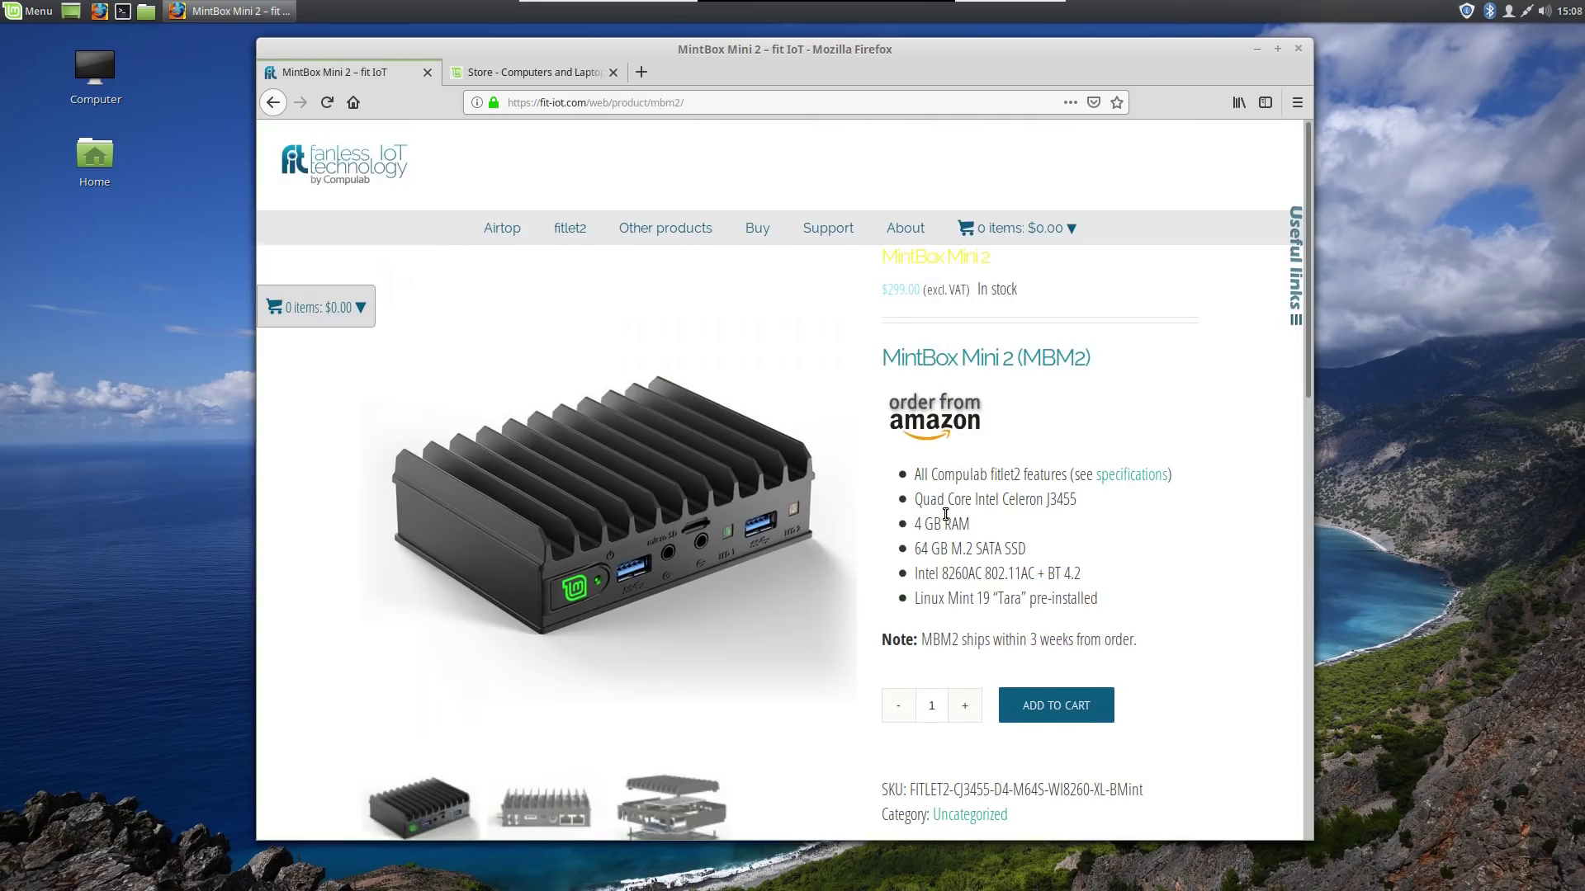
{"action": "scroll", "coordinate": [946, 518], "scroll_direction": "down", "scroll_amount": 1}
{"action": "scroll", "coordinate": [668, 743], "scroll_direction": "down", "scroll_amount": 4}
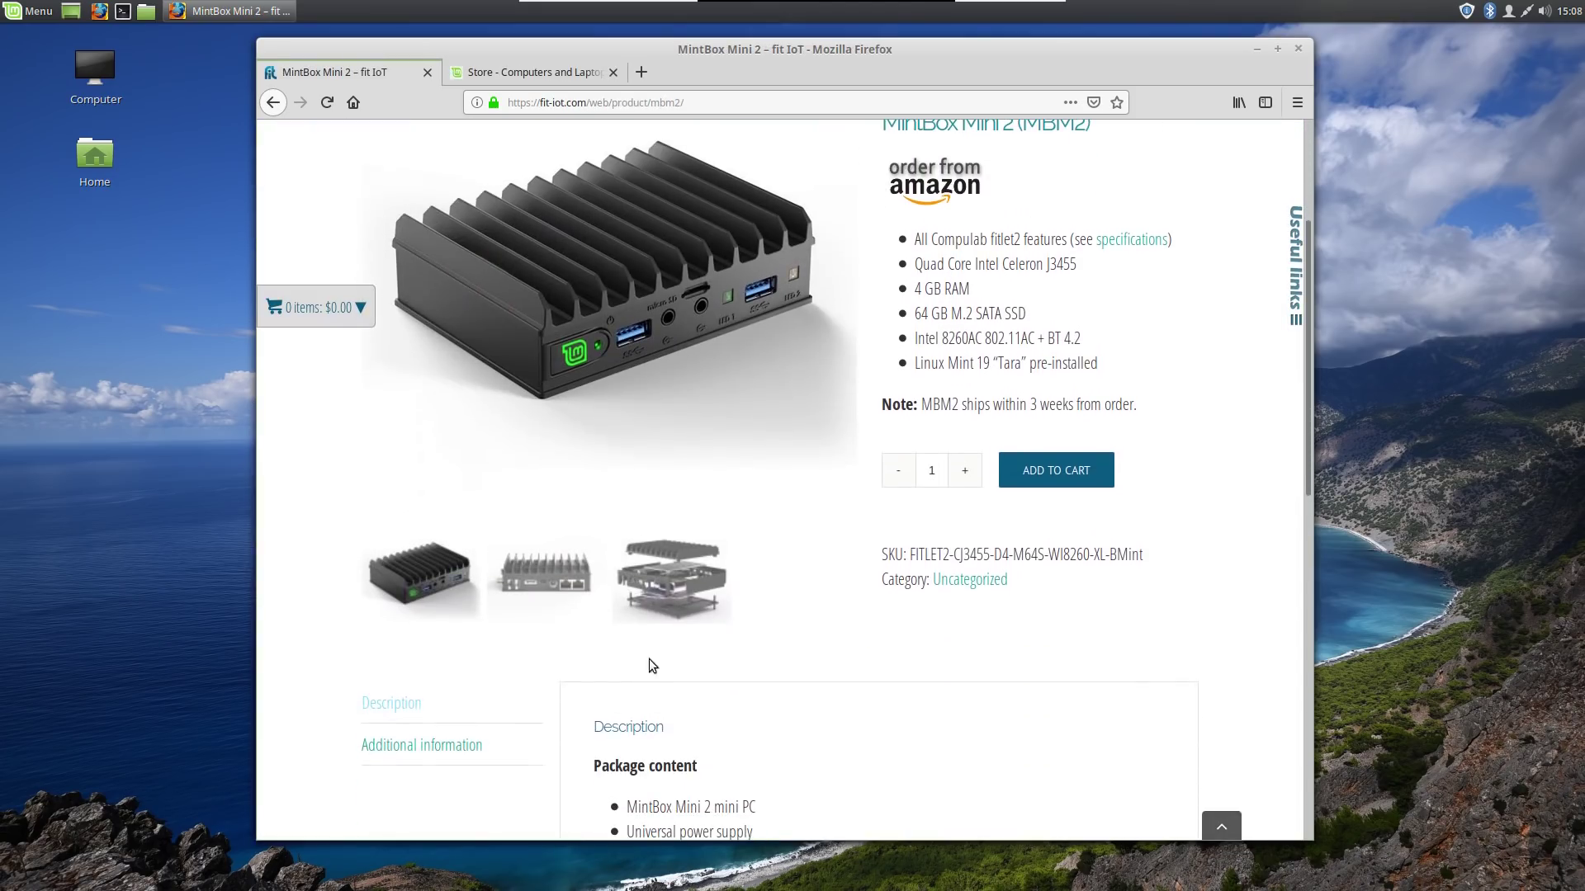
{"action": "left_click", "coordinate": [671, 588]}
Browse the Penguin Z2 laptop page, checking VPN Service options and the Distribution to Install field.
{"action": "key", "text": "ctrl+Tab"}
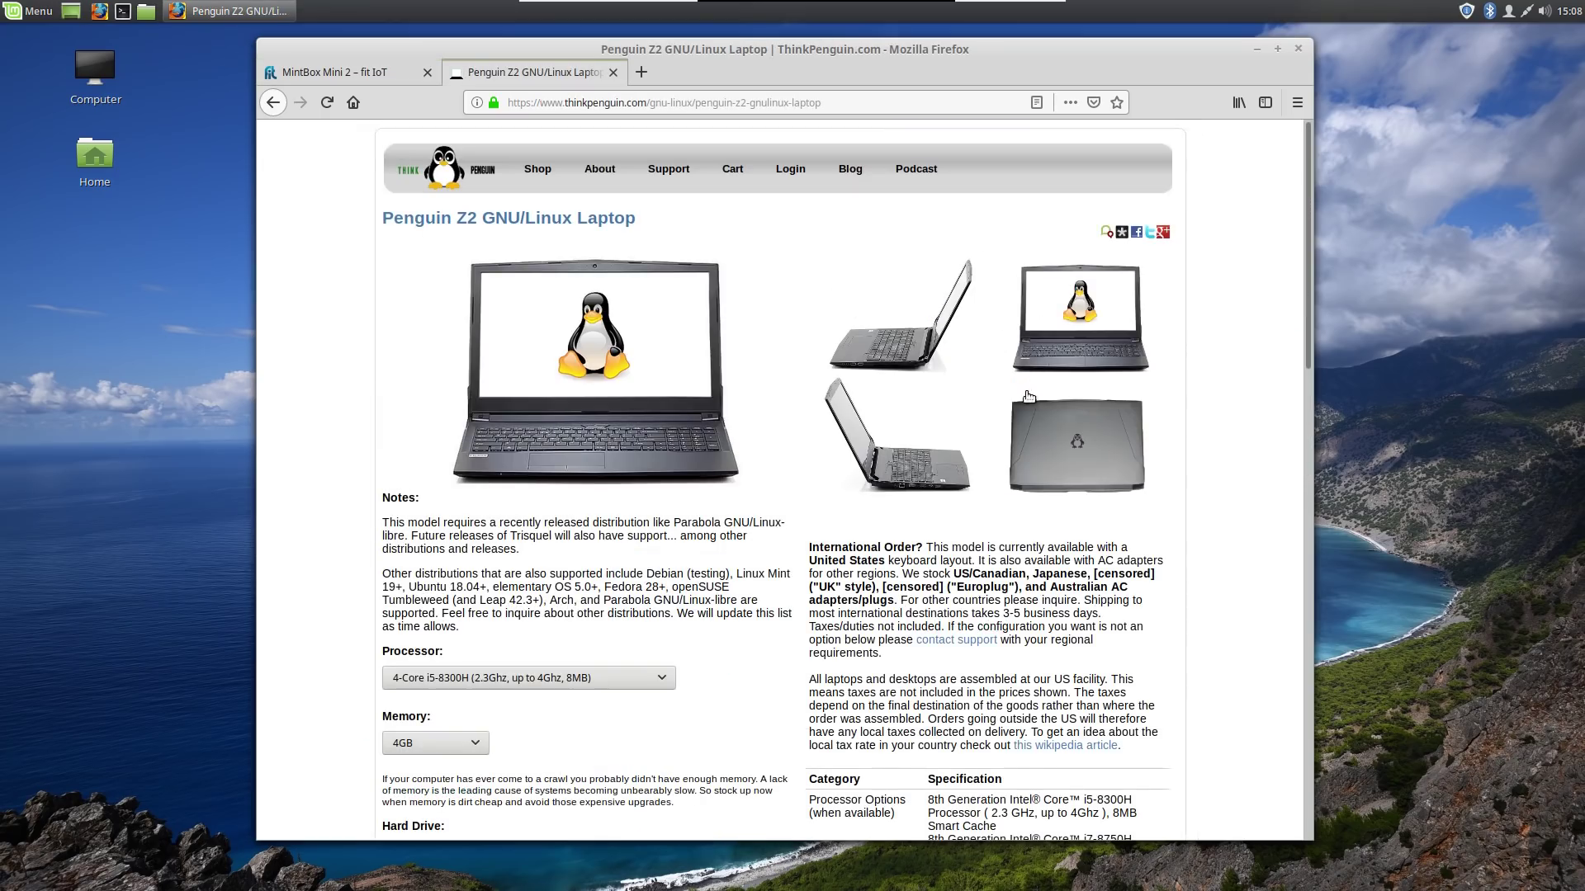
{"action": "scroll", "coordinate": [779, 548], "scroll_direction": "down", "scroll_amount": 1}
{"action": "scroll", "coordinate": [779, 548], "scroll_direction": "down", "scroll_amount": 14}
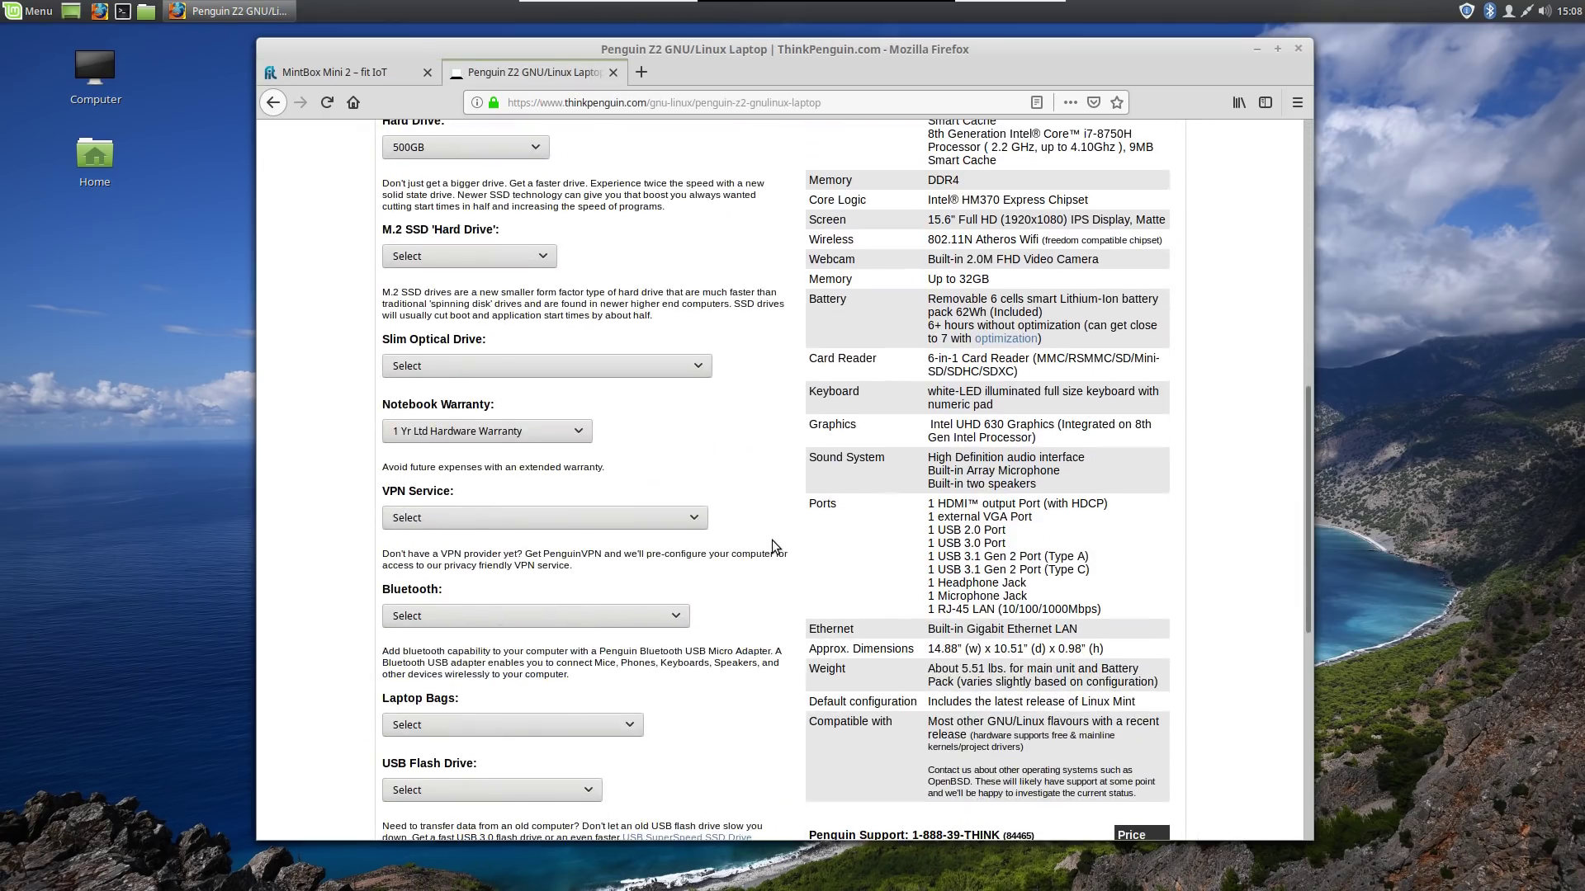
{"action": "left_click", "coordinate": [555, 520]}
{"action": "scroll", "coordinate": [776, 632], "scroll_direction": "down", "scroll_amount": 10}
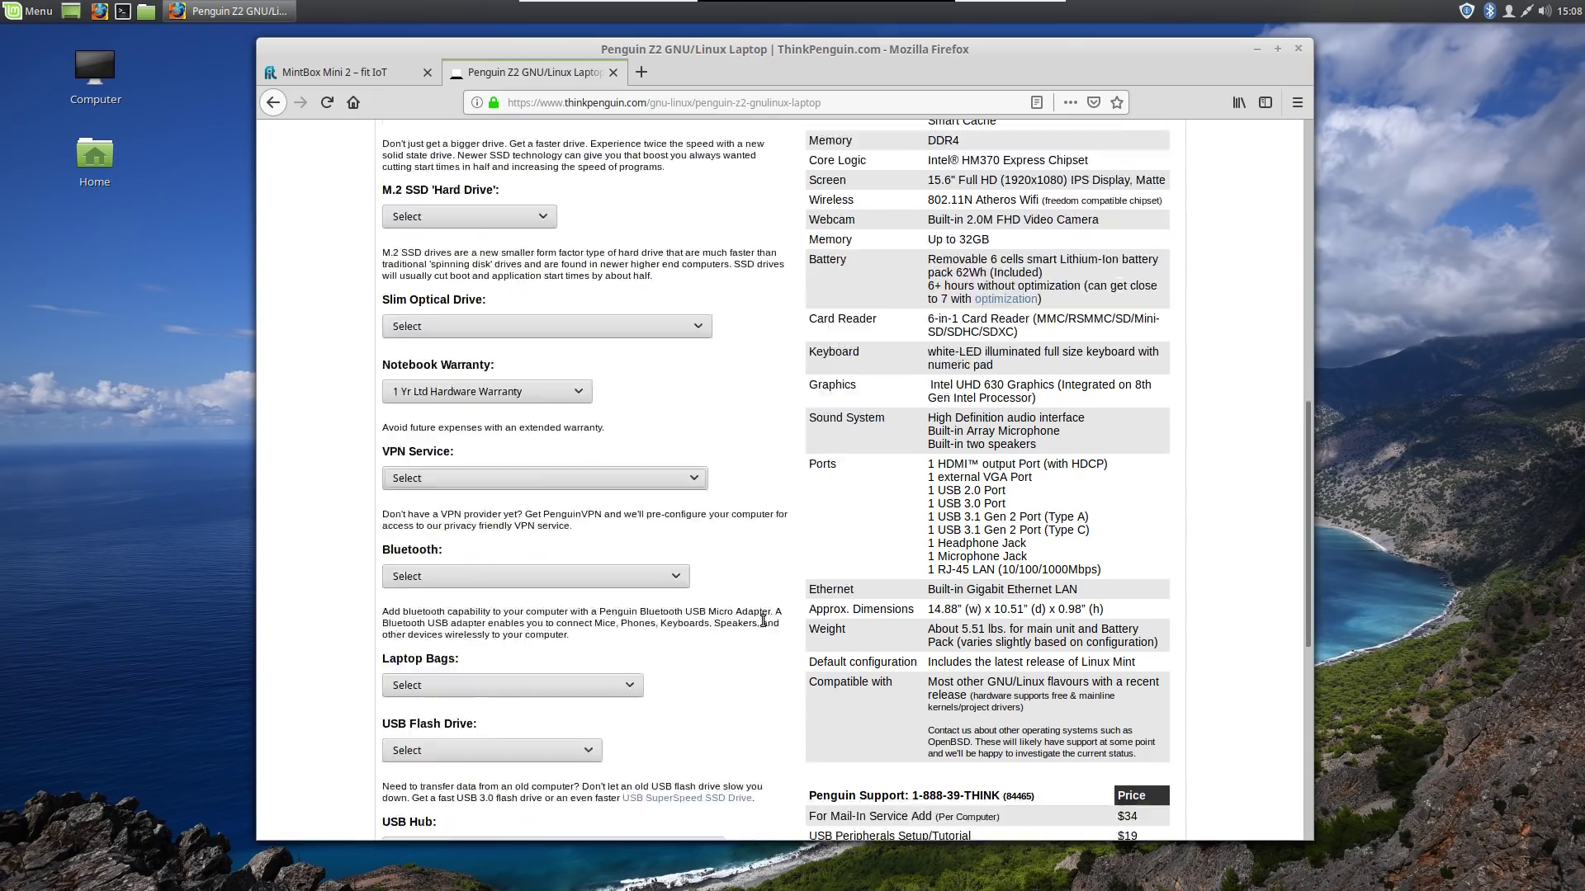
{"action": "scroll", "coordinate": [640, 631], "scroll_direction": "down", "scroll_amount": 2}
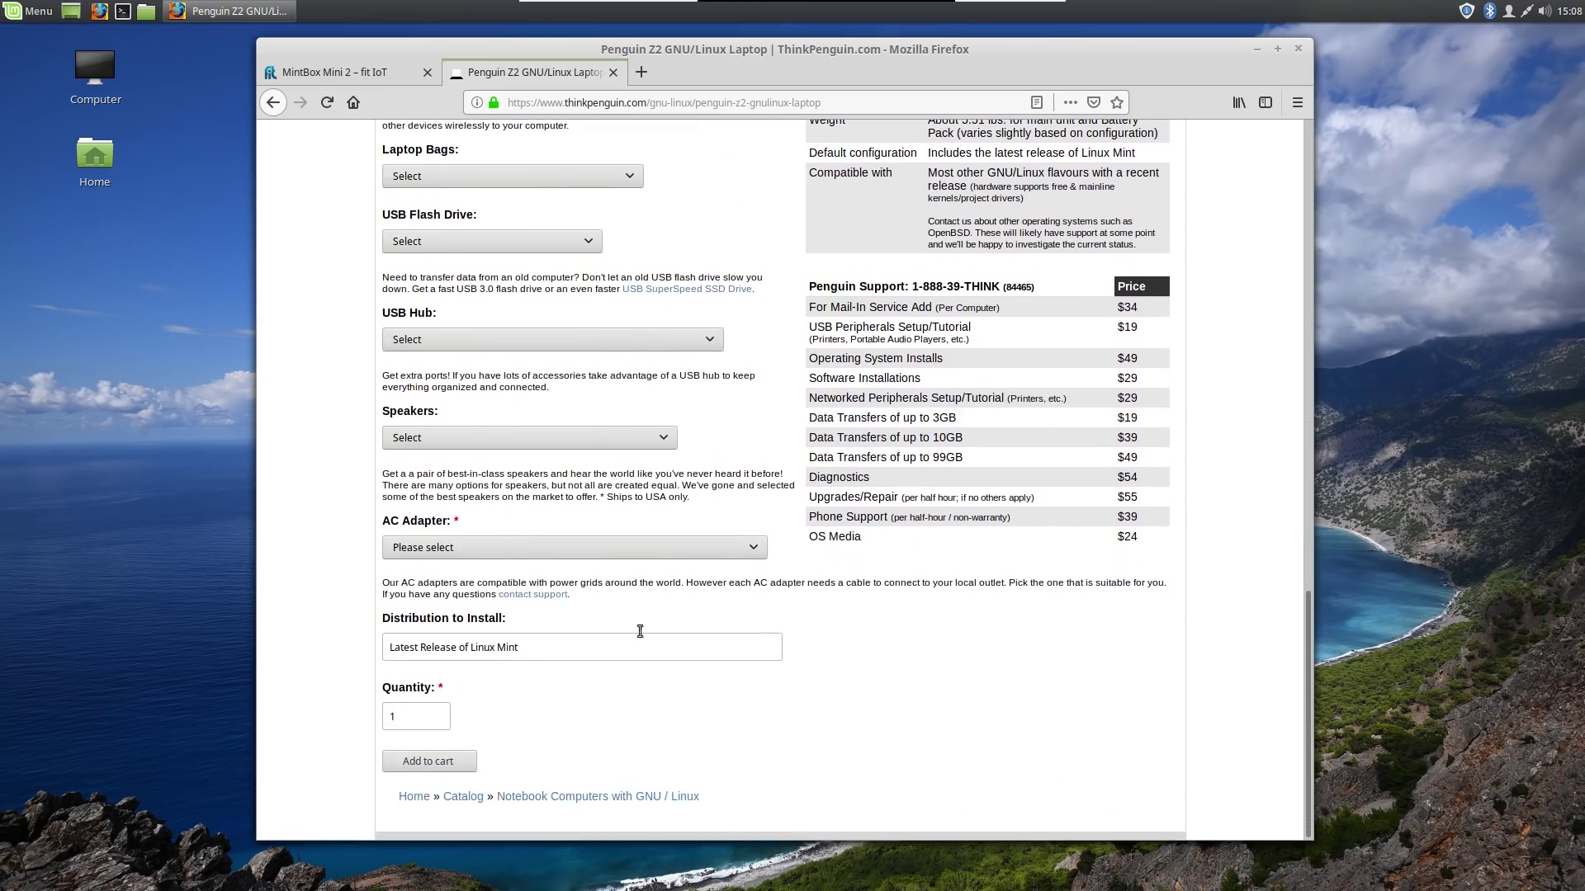
{"action": "left_click", "coordinate": [552, 656]}
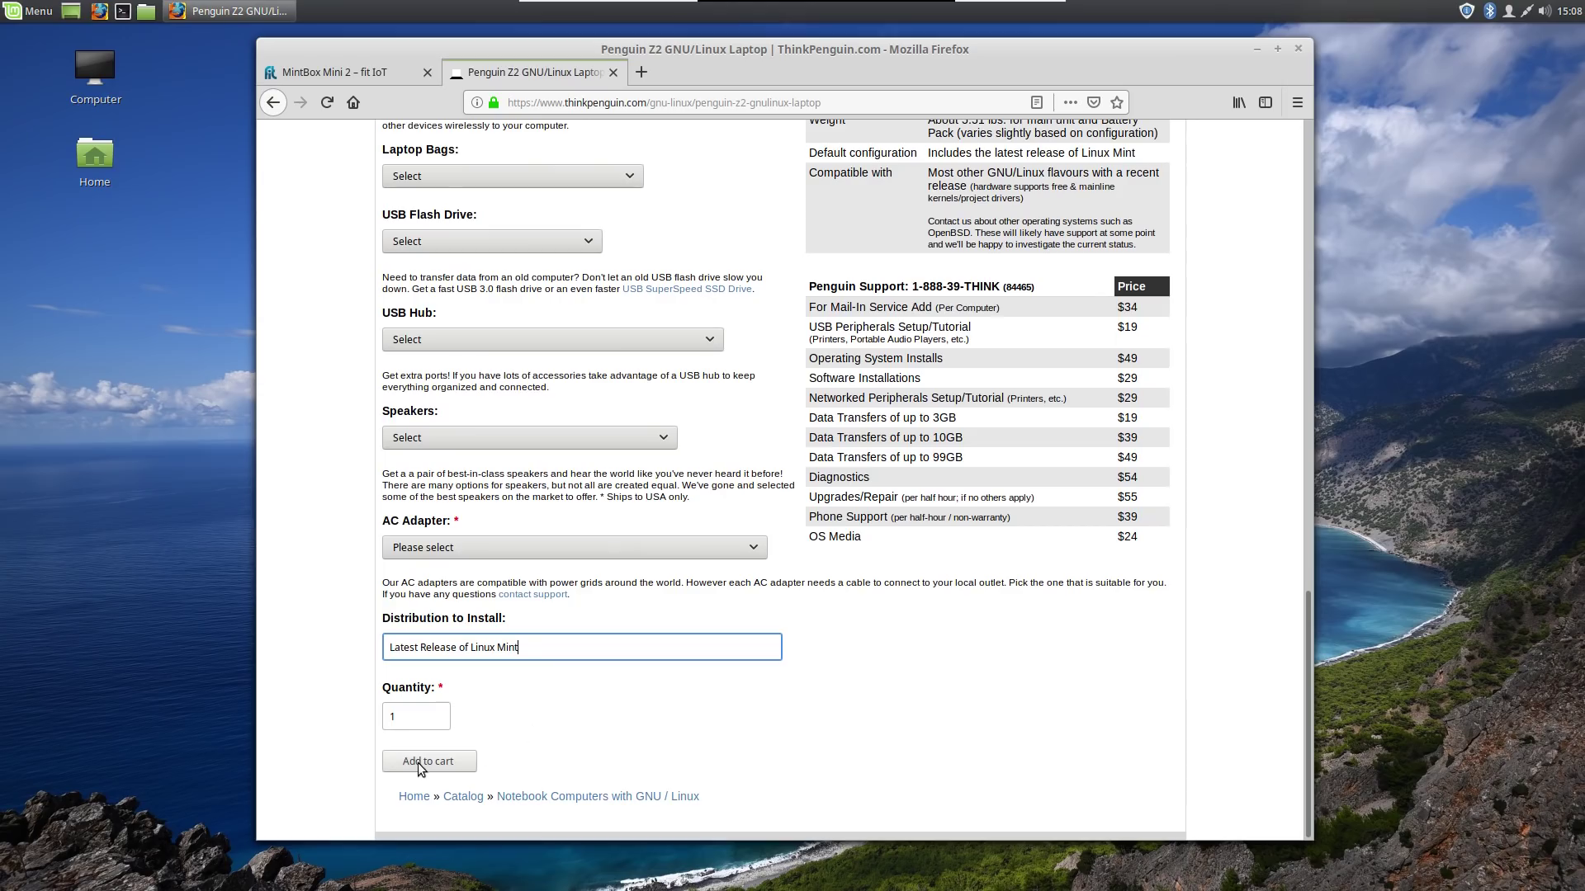
{"action": "left_click", "coordinate": [877, 589]}
{"action": "scroll", "coordinate": [874, 583], "scroll_direction": "up", "scroll_amount": 4}
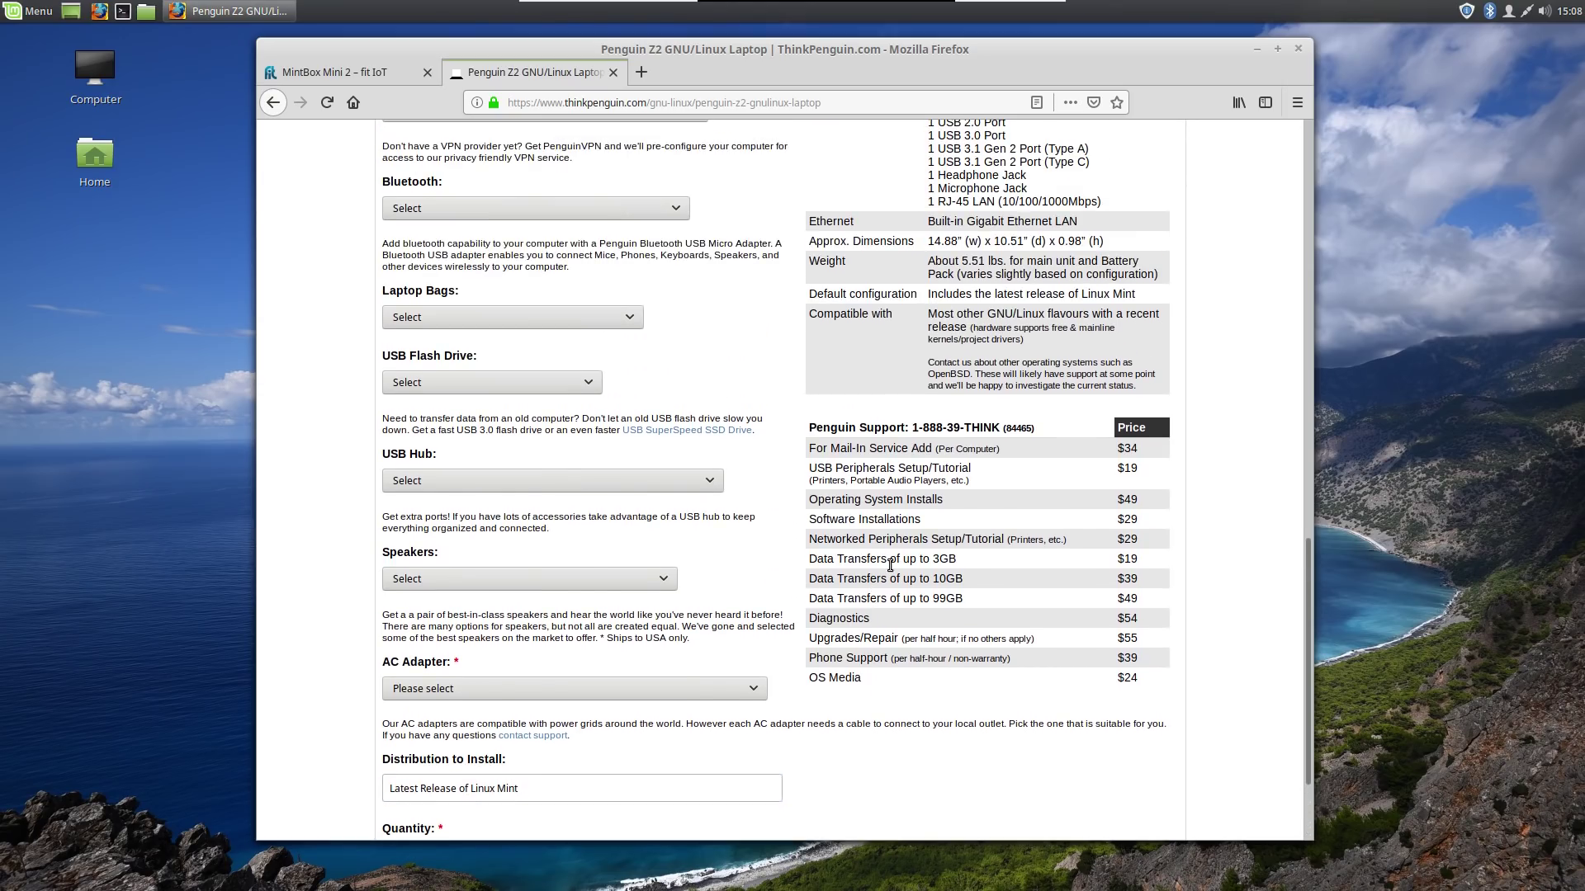
{"action": "scroll", "coordinate": [890, 565], "scroll_direction": "up", "scroll_amount": 5}
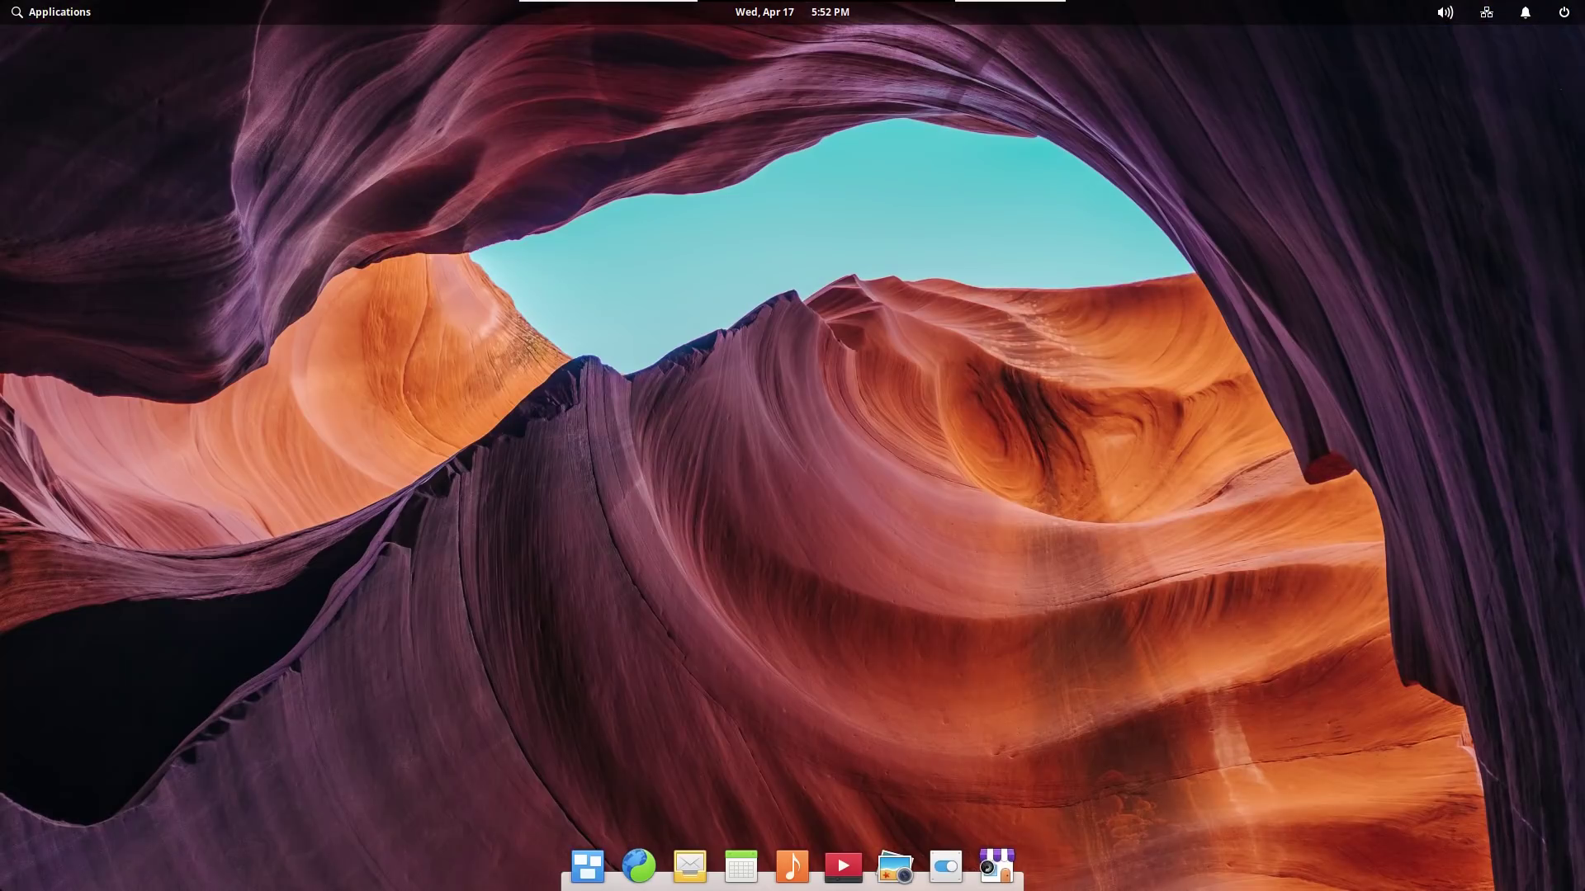
Review the AppCenter, Calendar and Files changelogs under Installed, then update all 13 apps.
{"action": "left_click", "coordinate": [991, 872]}
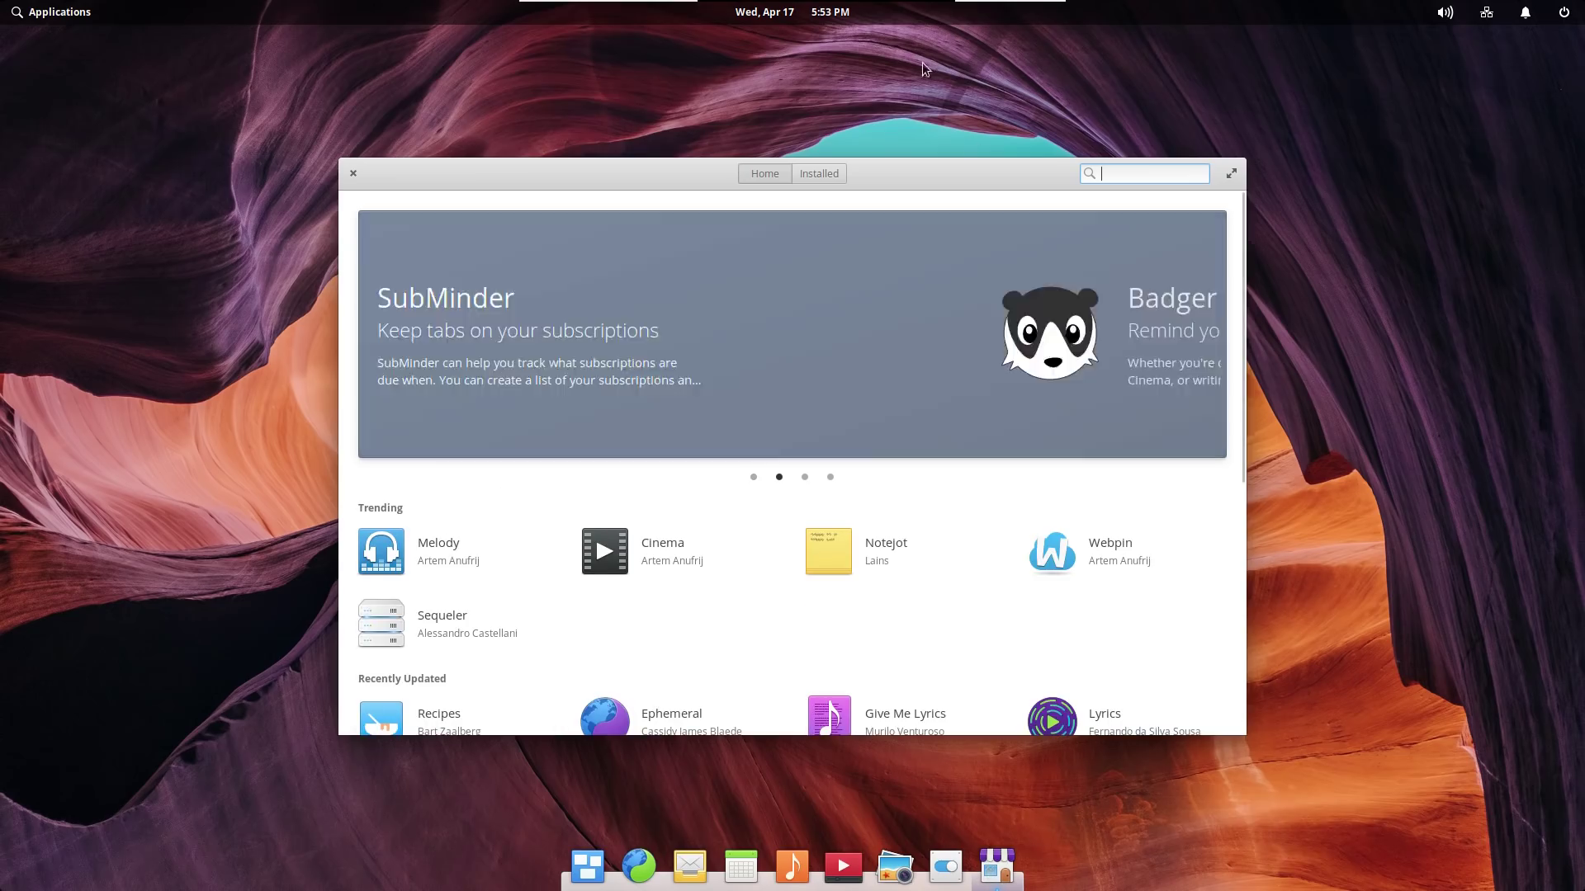
{"action": "left_click", "coordinate": [809, 175]}
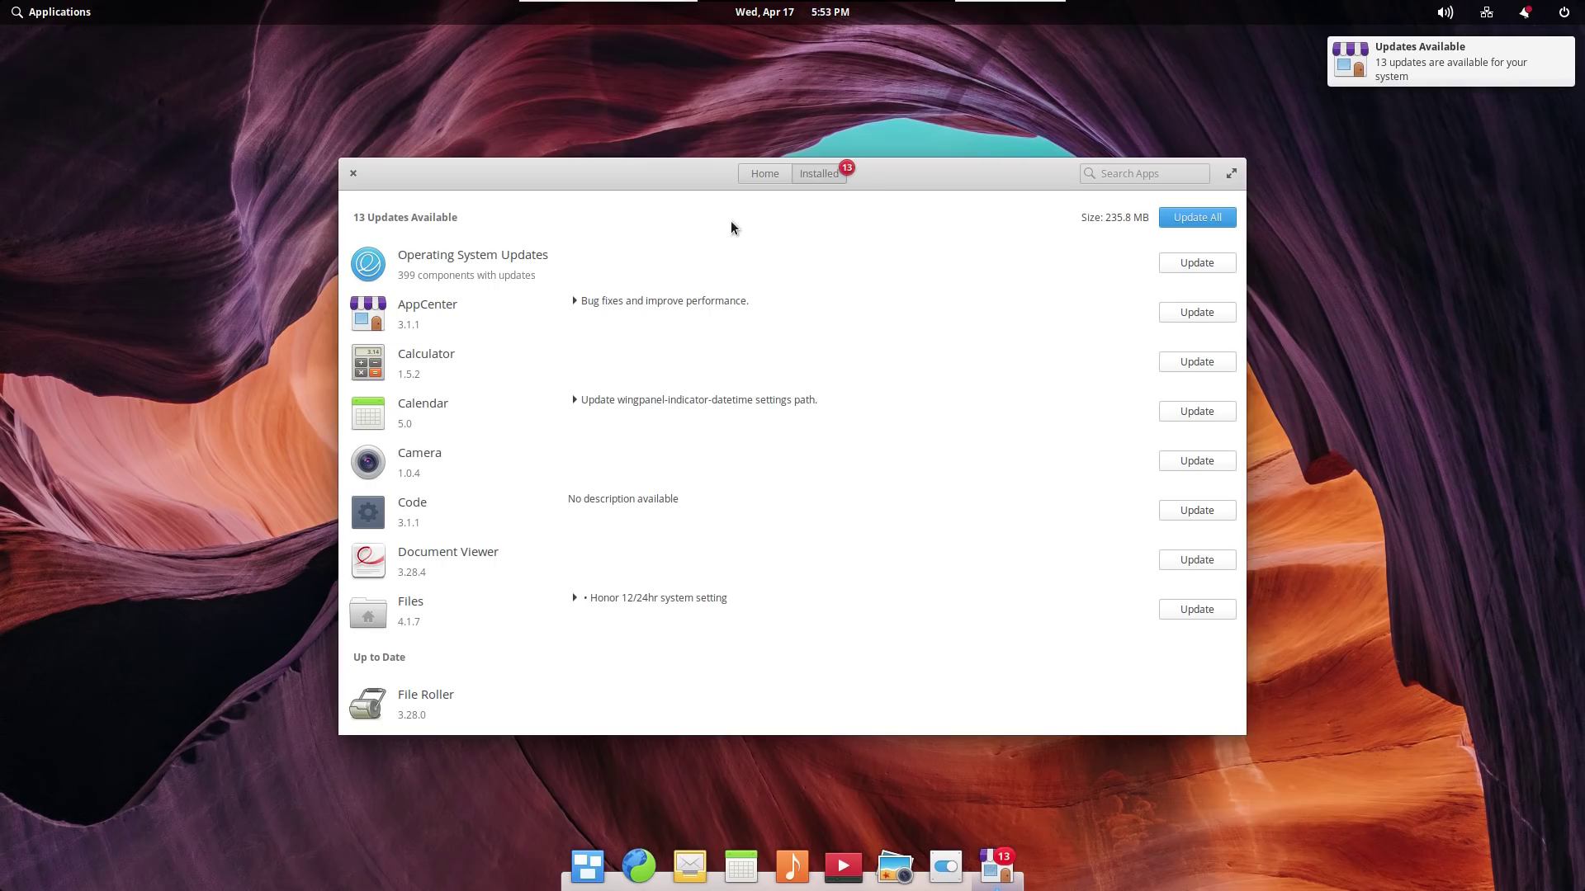
{"action": "left_click", "coordinate": [594, 303]}
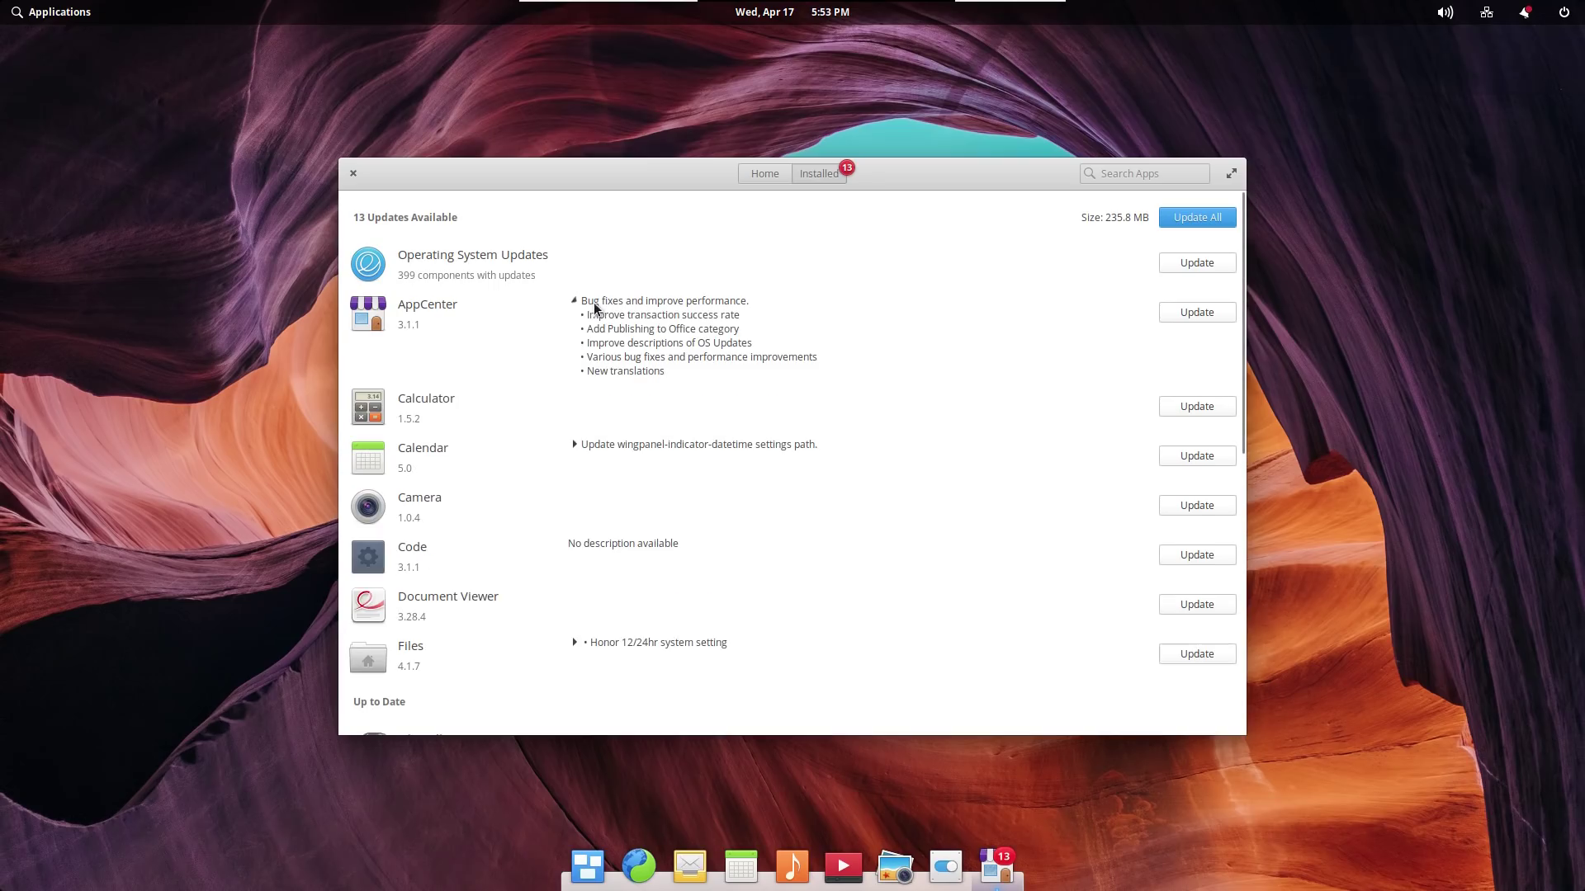
{"action": "left_click", "coordinate": [641, 446]}
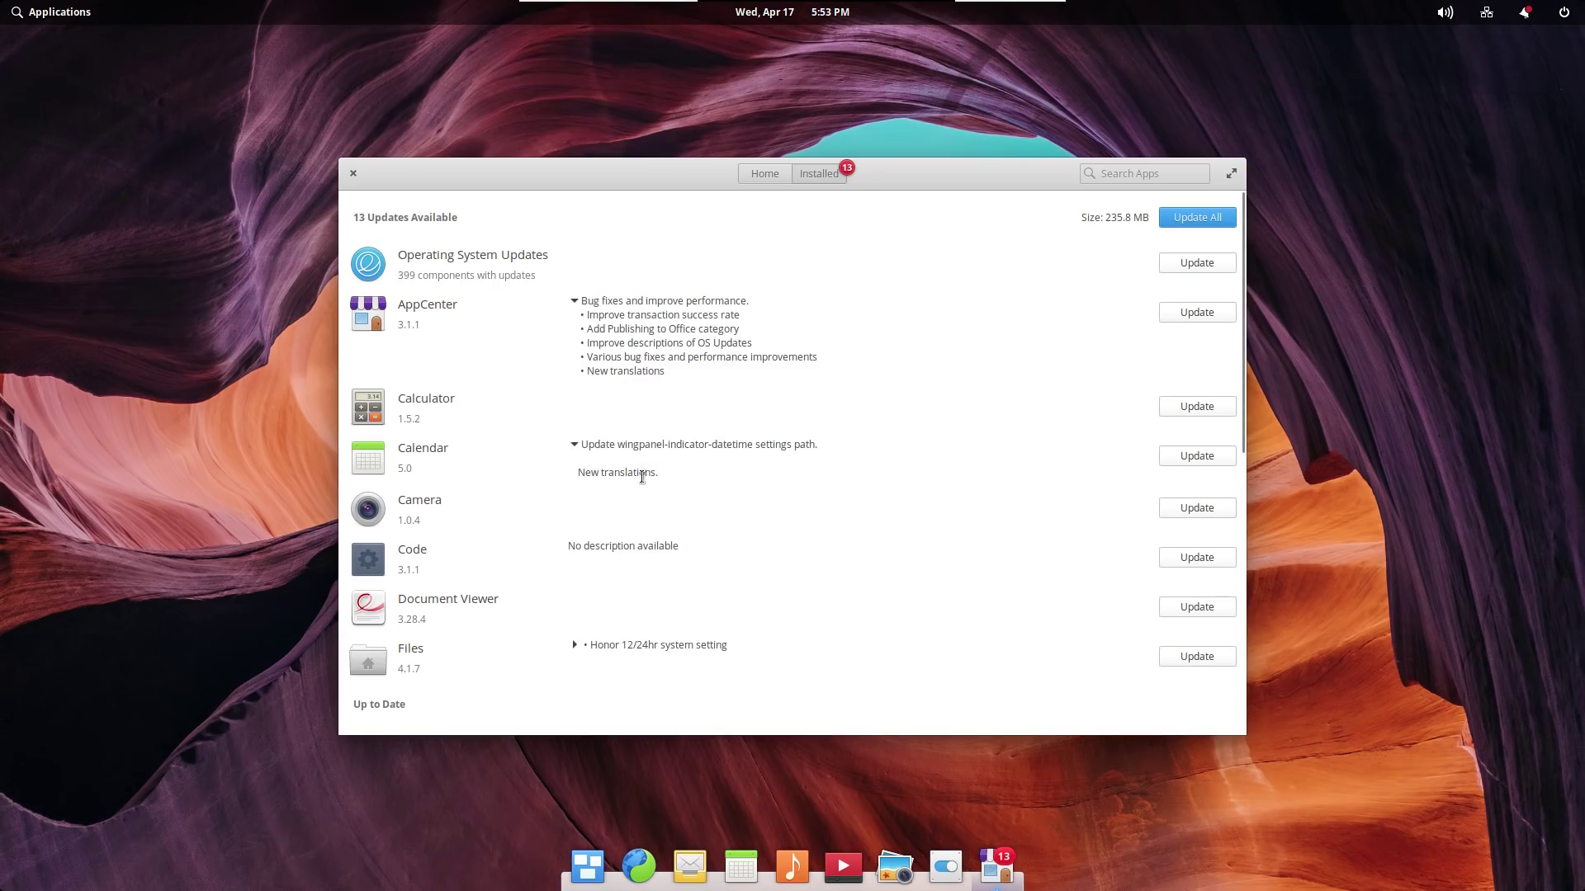
{"action": "left_click", "coordinate": [651, 645]}
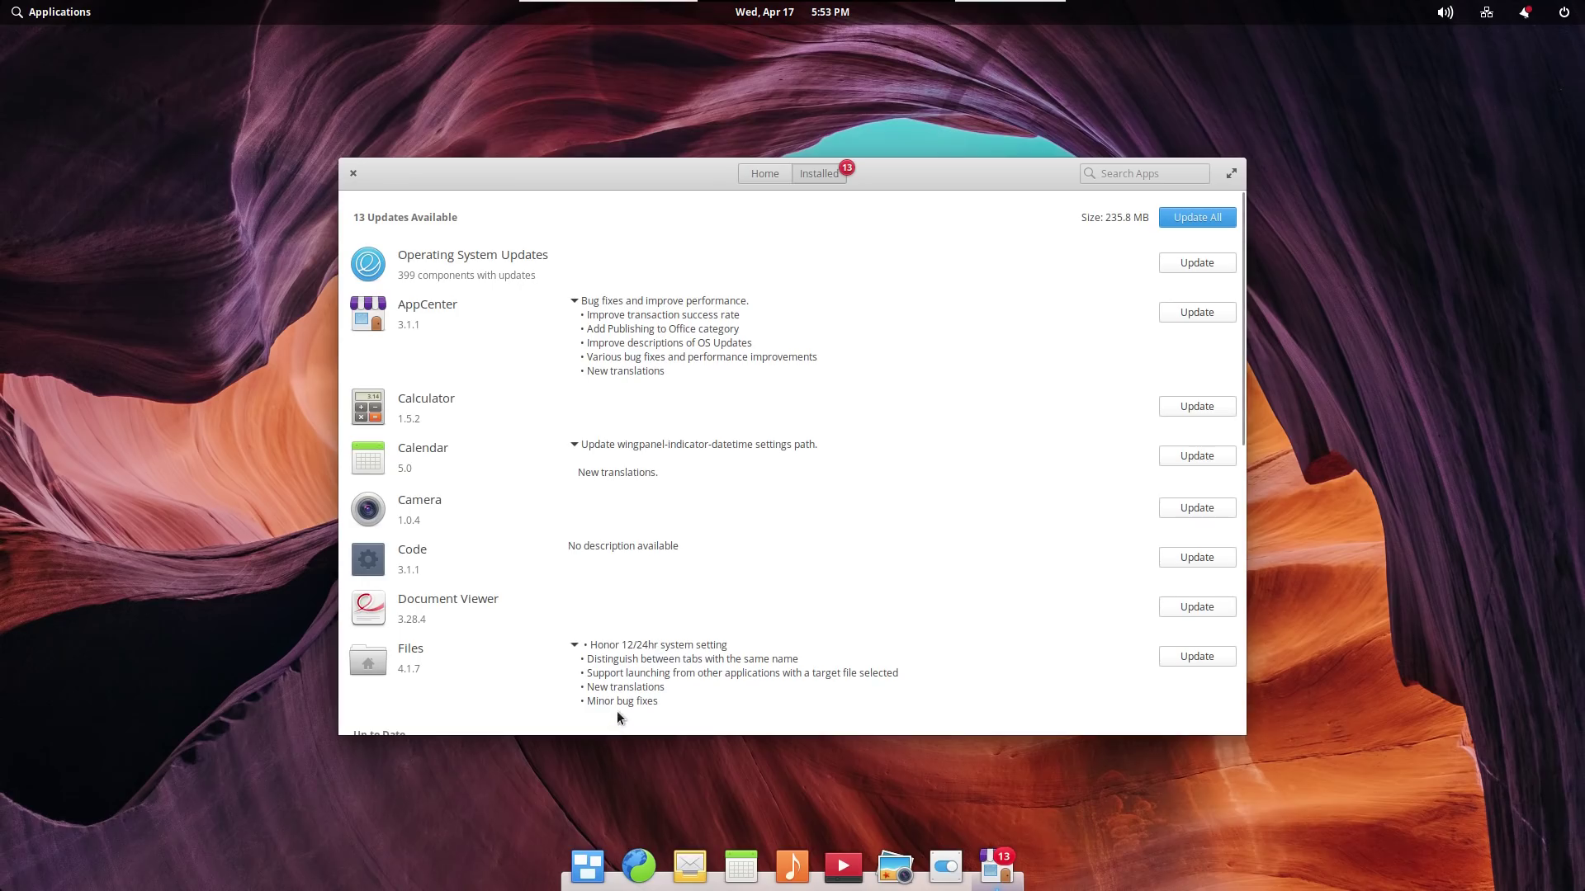
{"action": "left_click", "coordinate": [1210, 223]}
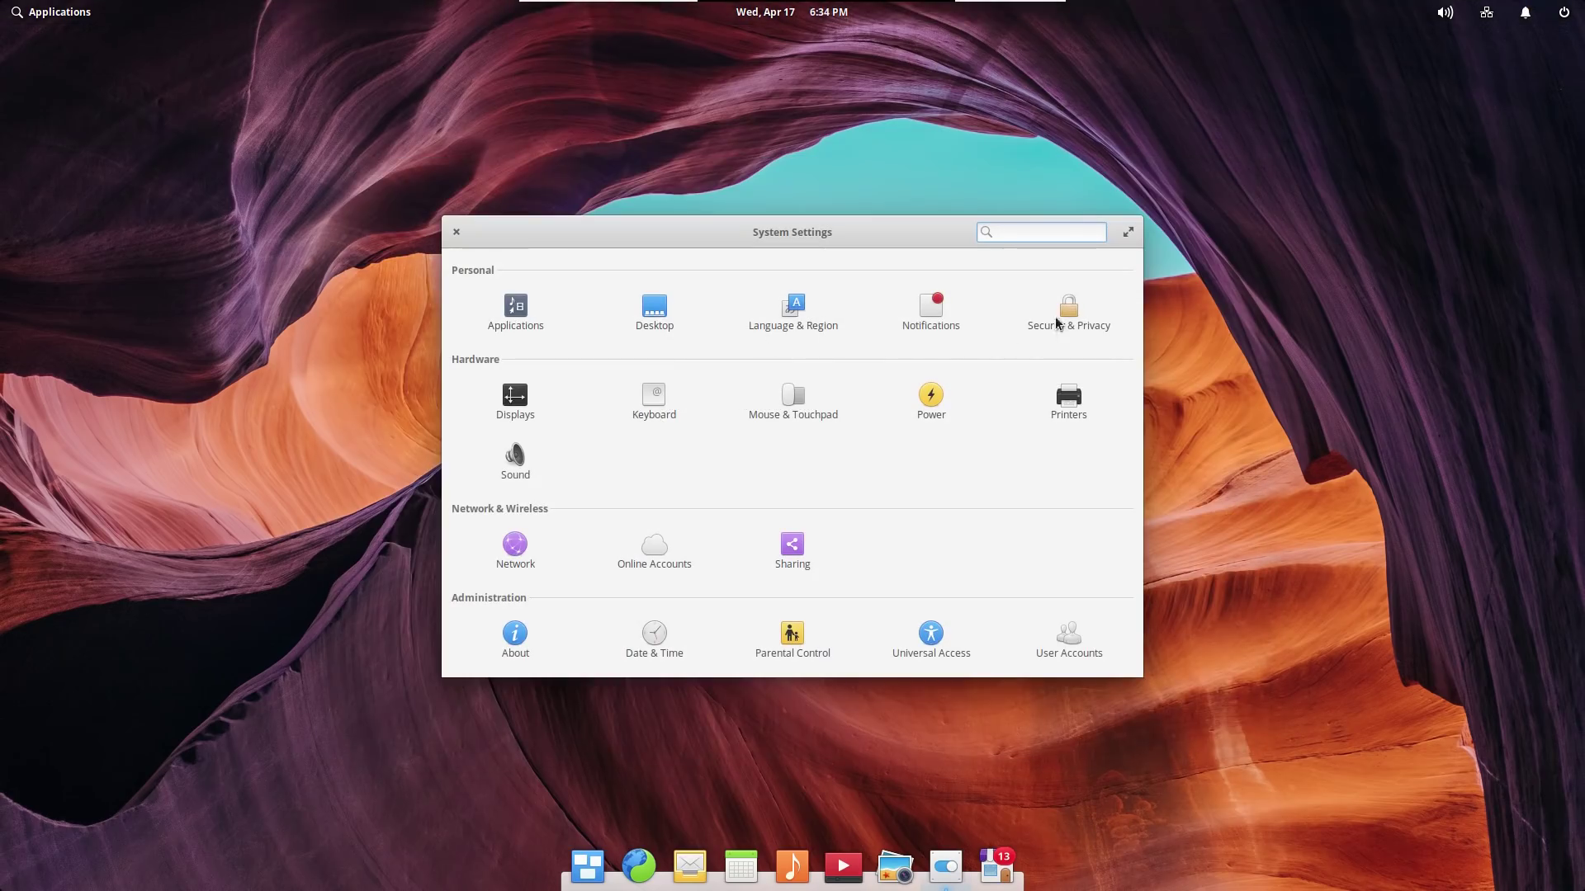
{"action": "left_click", "coordinate": [1058, 323]}
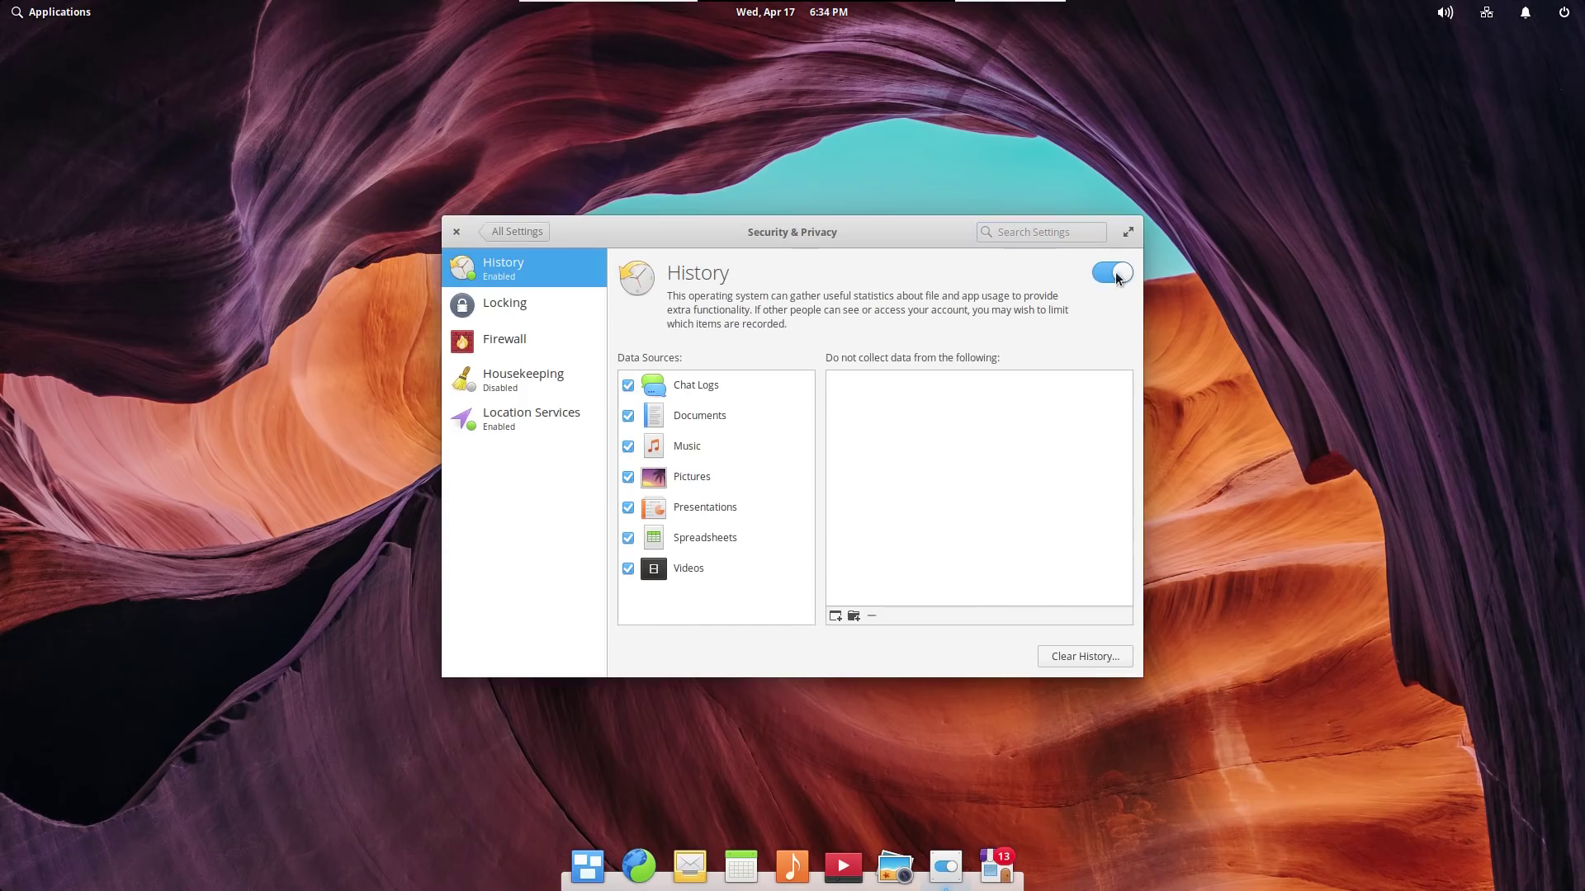
Turn off usage history recording and switch Location Services off.
{"action": "left_click", "coordinate": [1119, 274]}
{"action": "left_click", "coordinate": [517, 305]}
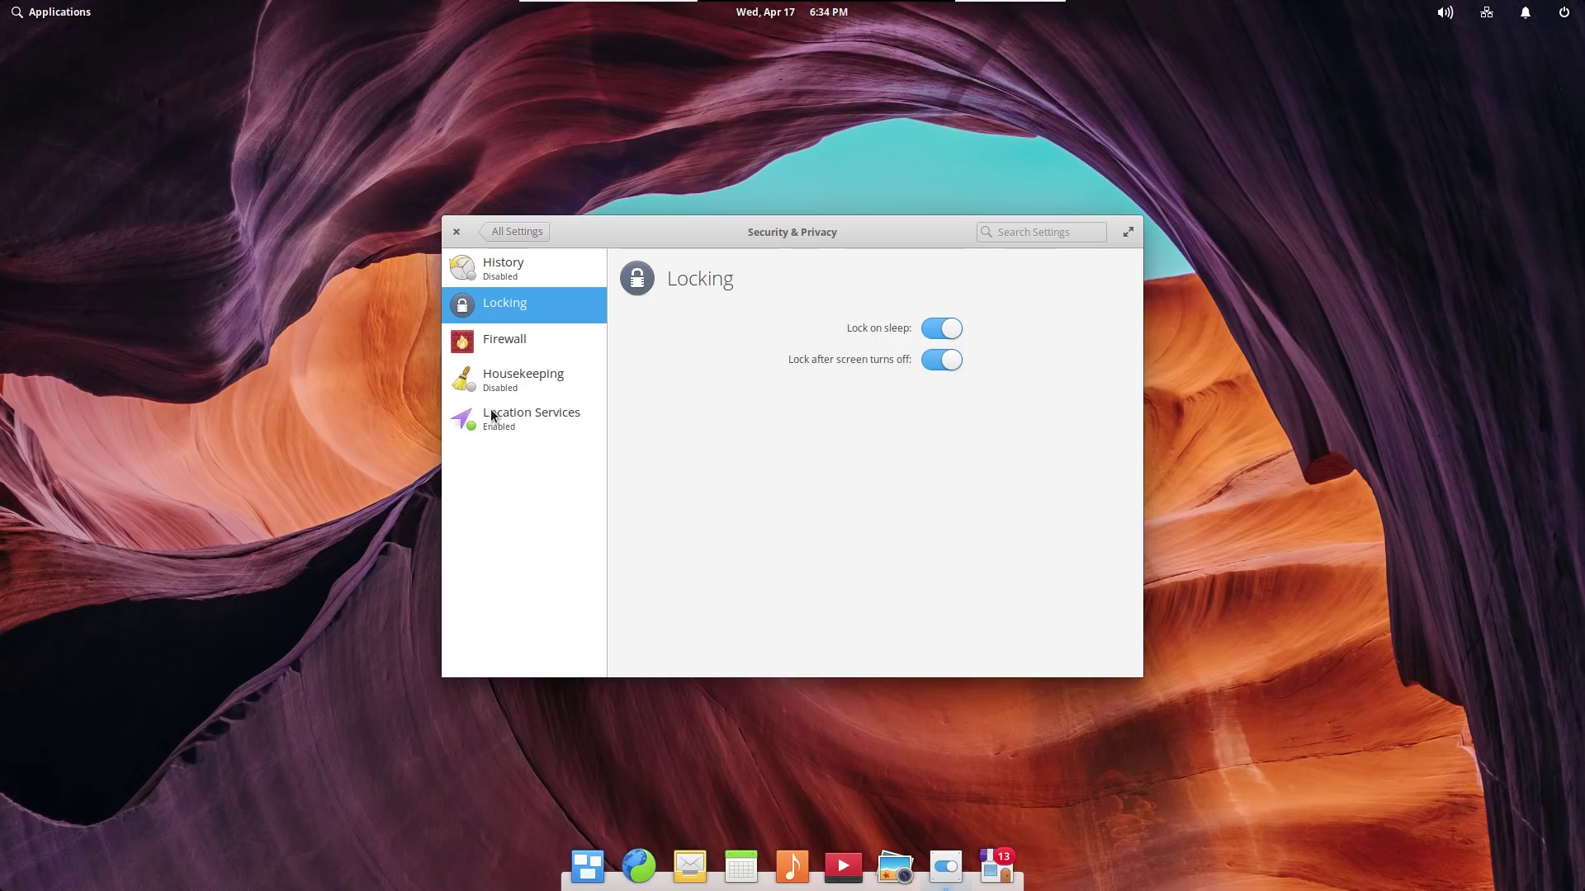
{"action": "left_click", "coordinate": [490, 410]}
{"action": "left_click", "coordinate": [1114, 274]}
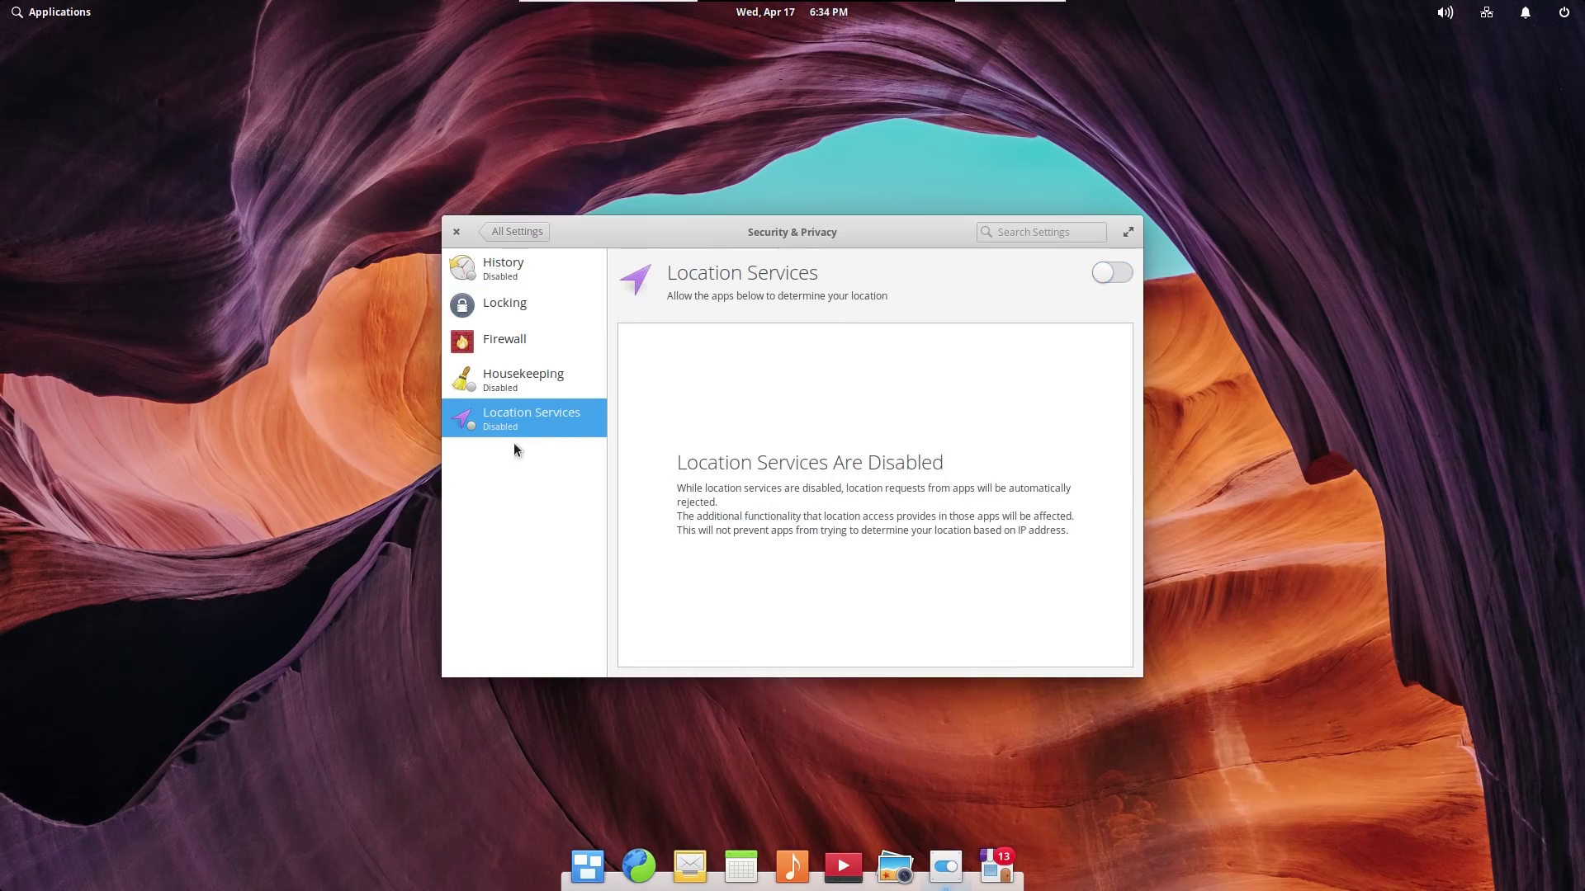
Enable Housekeeping auto-deletion of old trashed and temporary files.
{"action": "left_click", "coordinate": [502, 384]}
{"action": "left_click", "coordinate": [978, 360]}
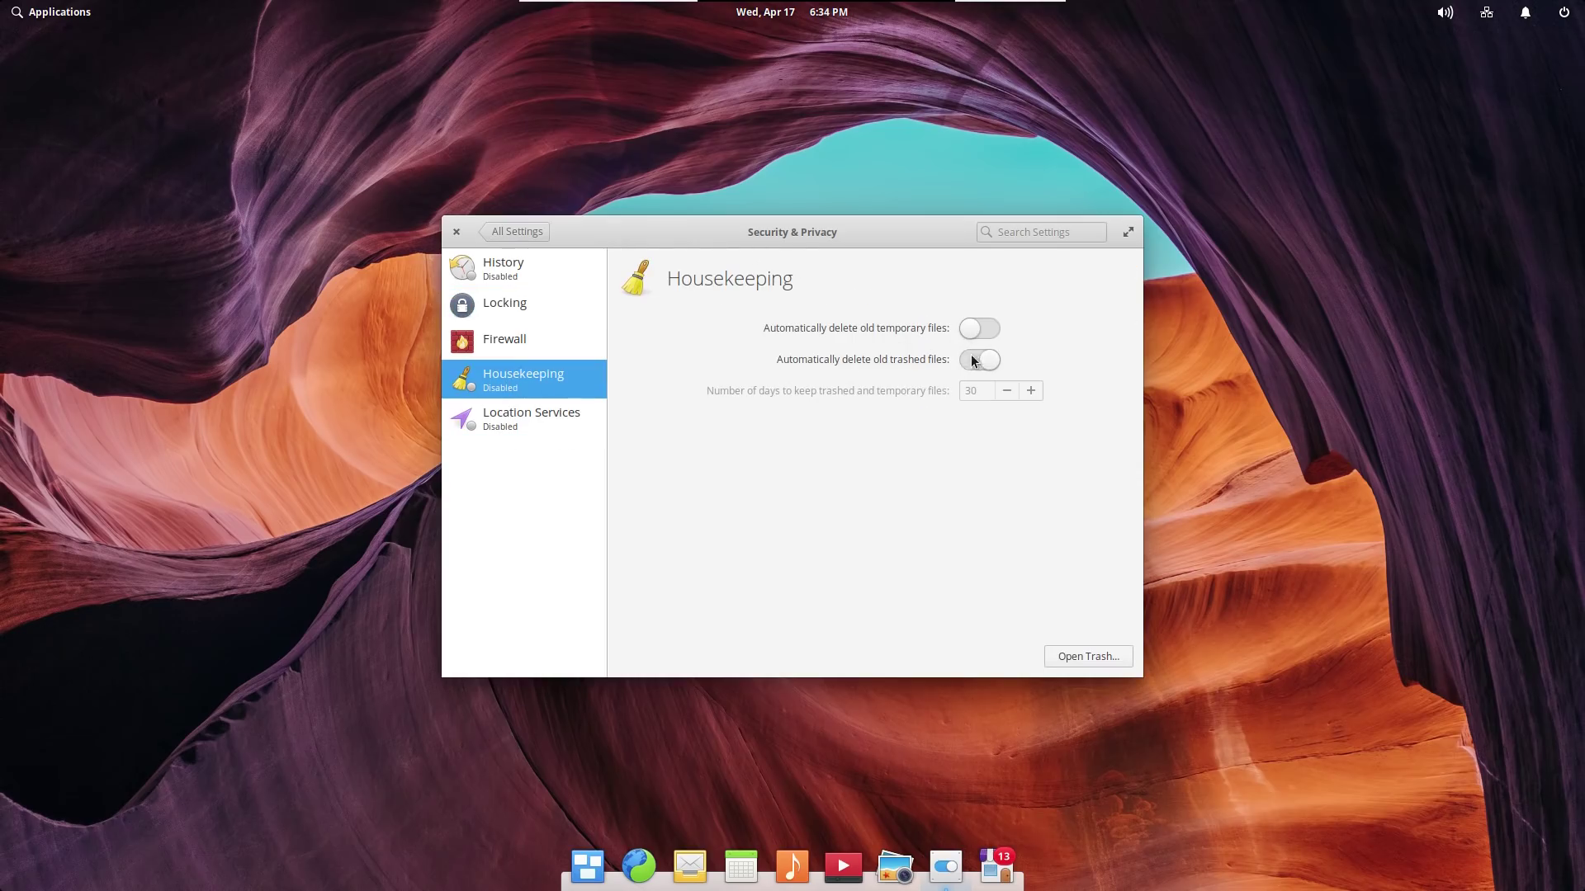
{"action": "left_click", "coordinate": [979, 329]}
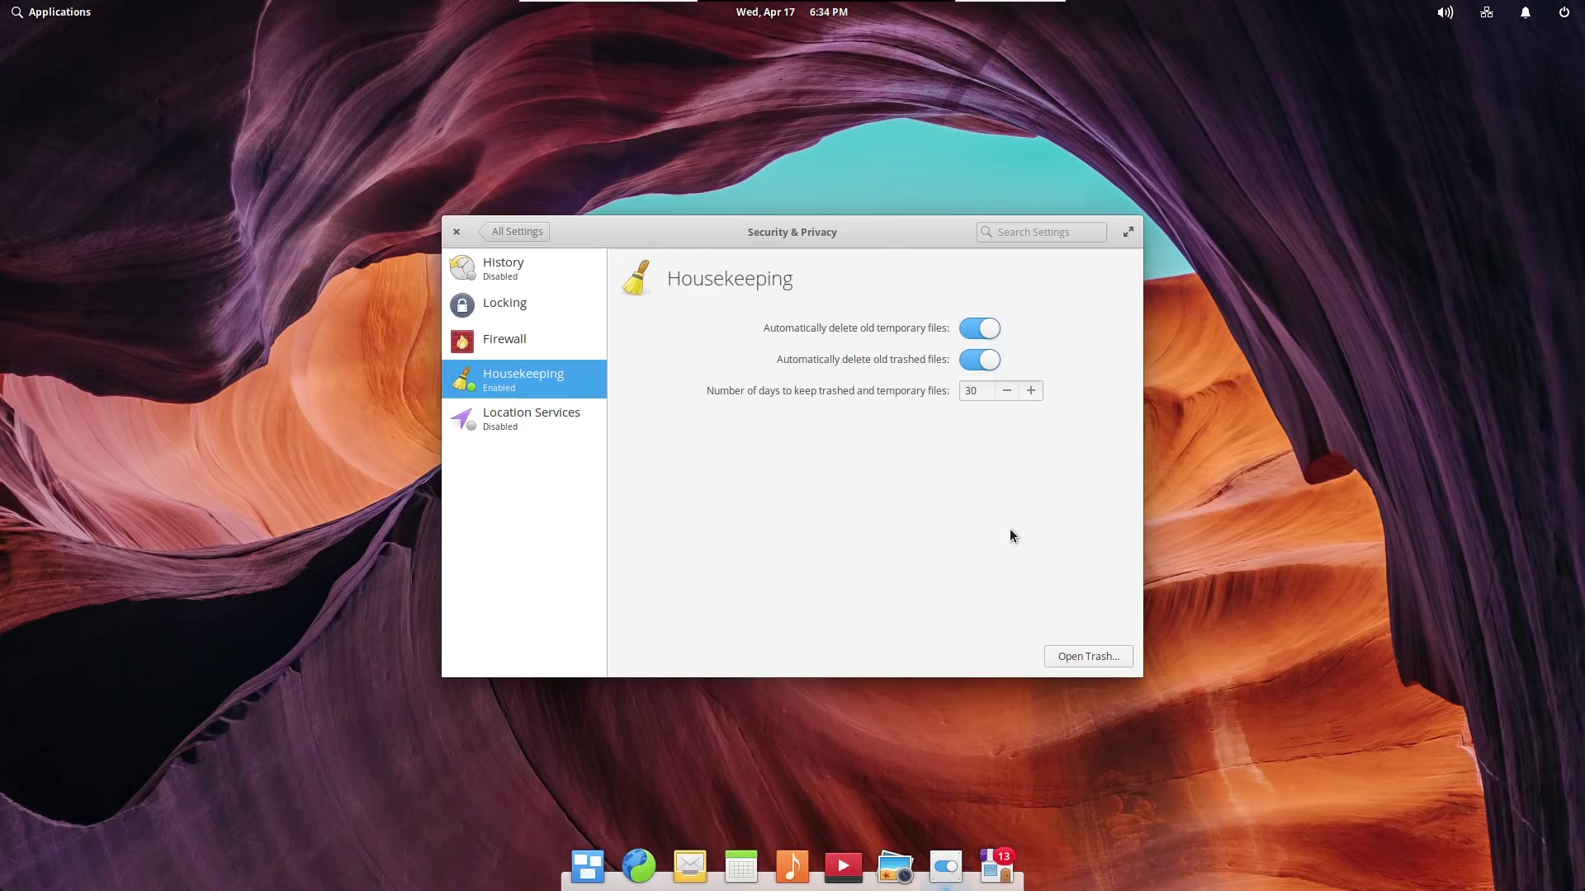
{"action": "left_click", "coordinate": [487, 332]}
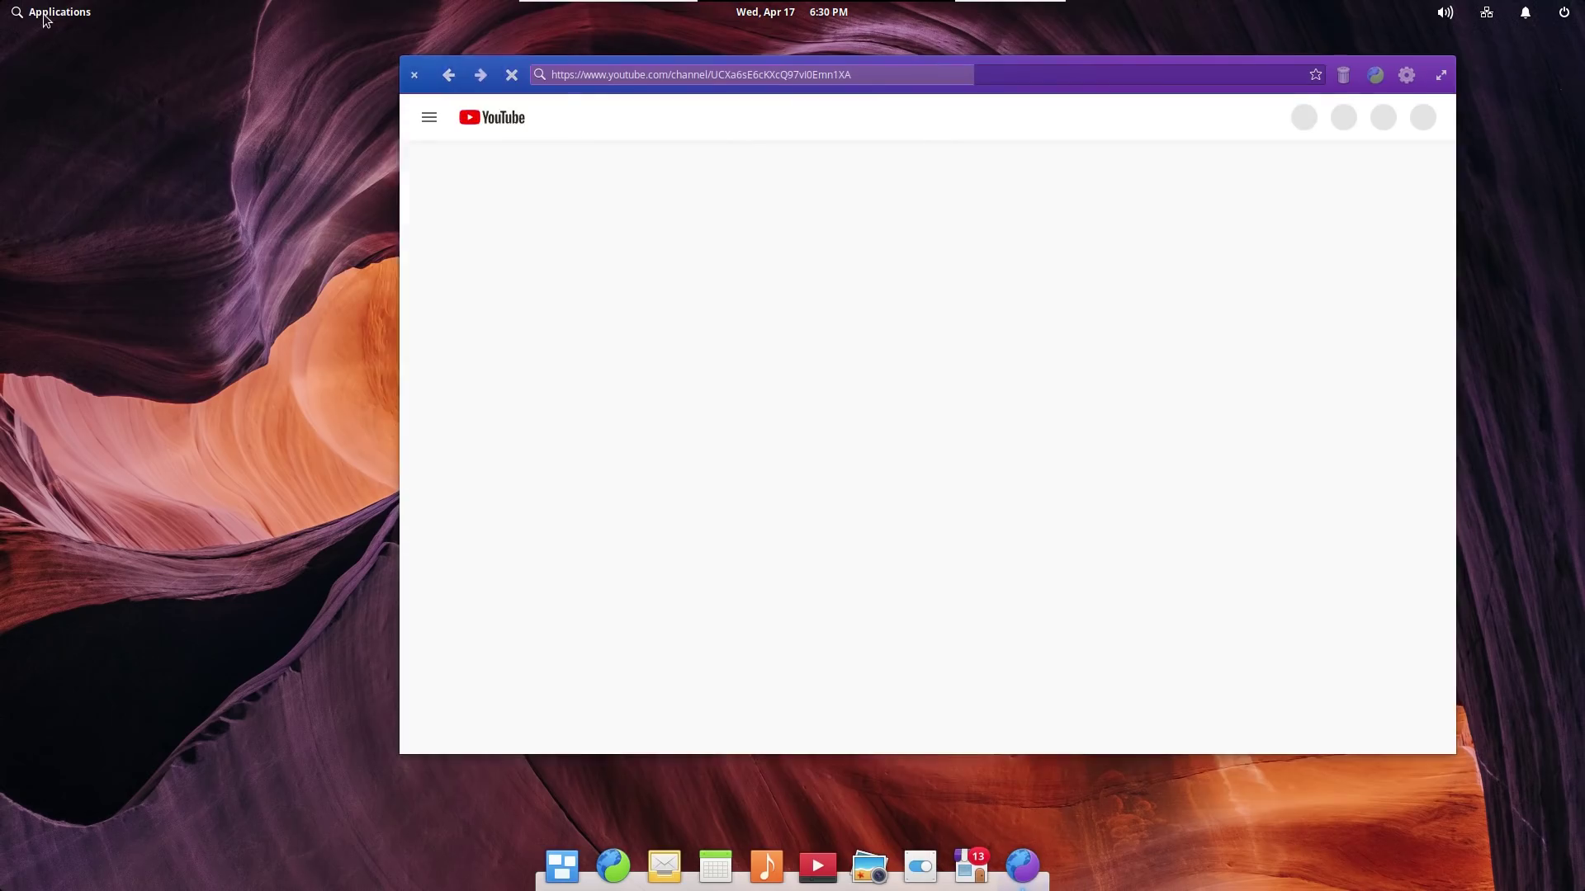
Launch Files and the system Monitor from the Applications menu.
{"action": "left_click", "coordinate": [47, 15]}
{"action": "left_click", "coordinate": [283, 237]}
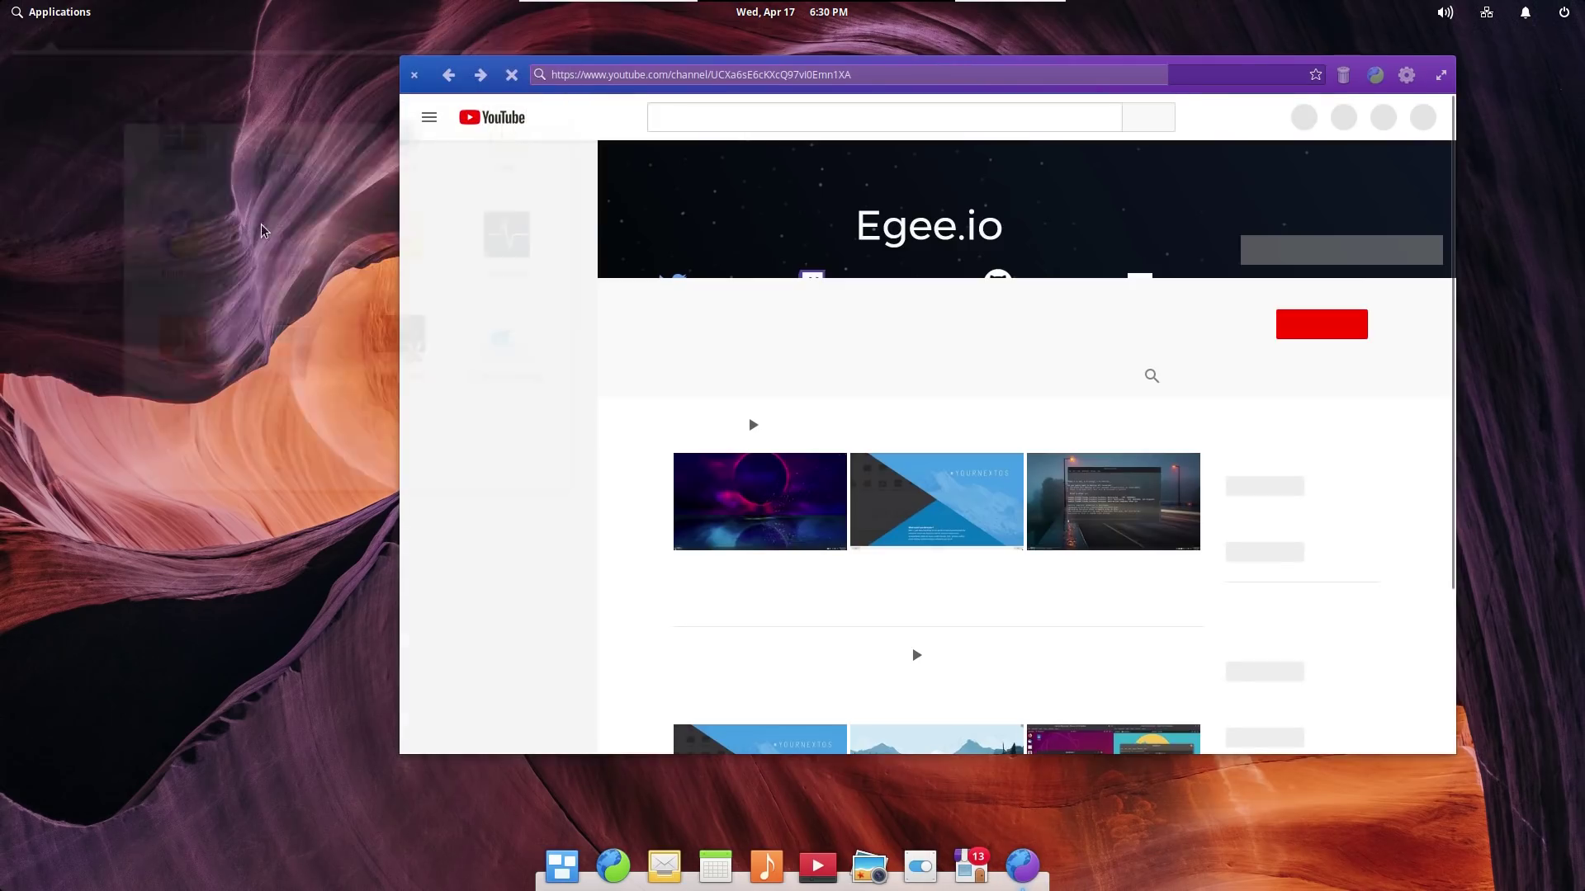
{"action": "left_click", "coordinate": [64, 18]}
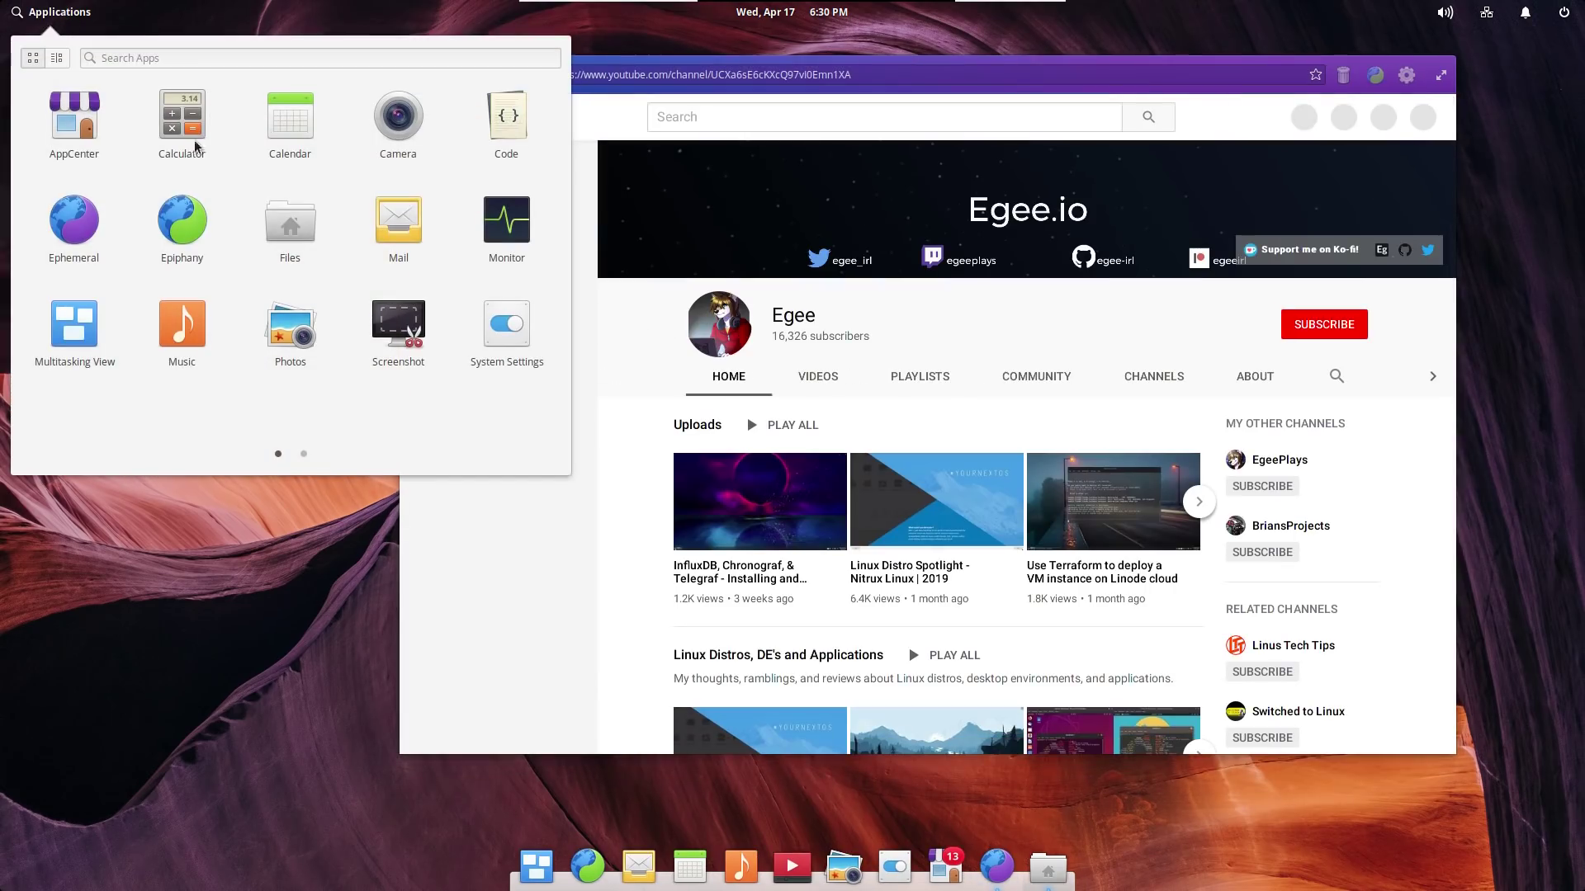
{"action": "scroll", "coordinate": [418, 304], "scroll_direction": "down", "scroll_amount": 1}
{"action": "scroll", "coordinate": [83, 131], "scroll_direction": "up", "scroll_amount": 1}
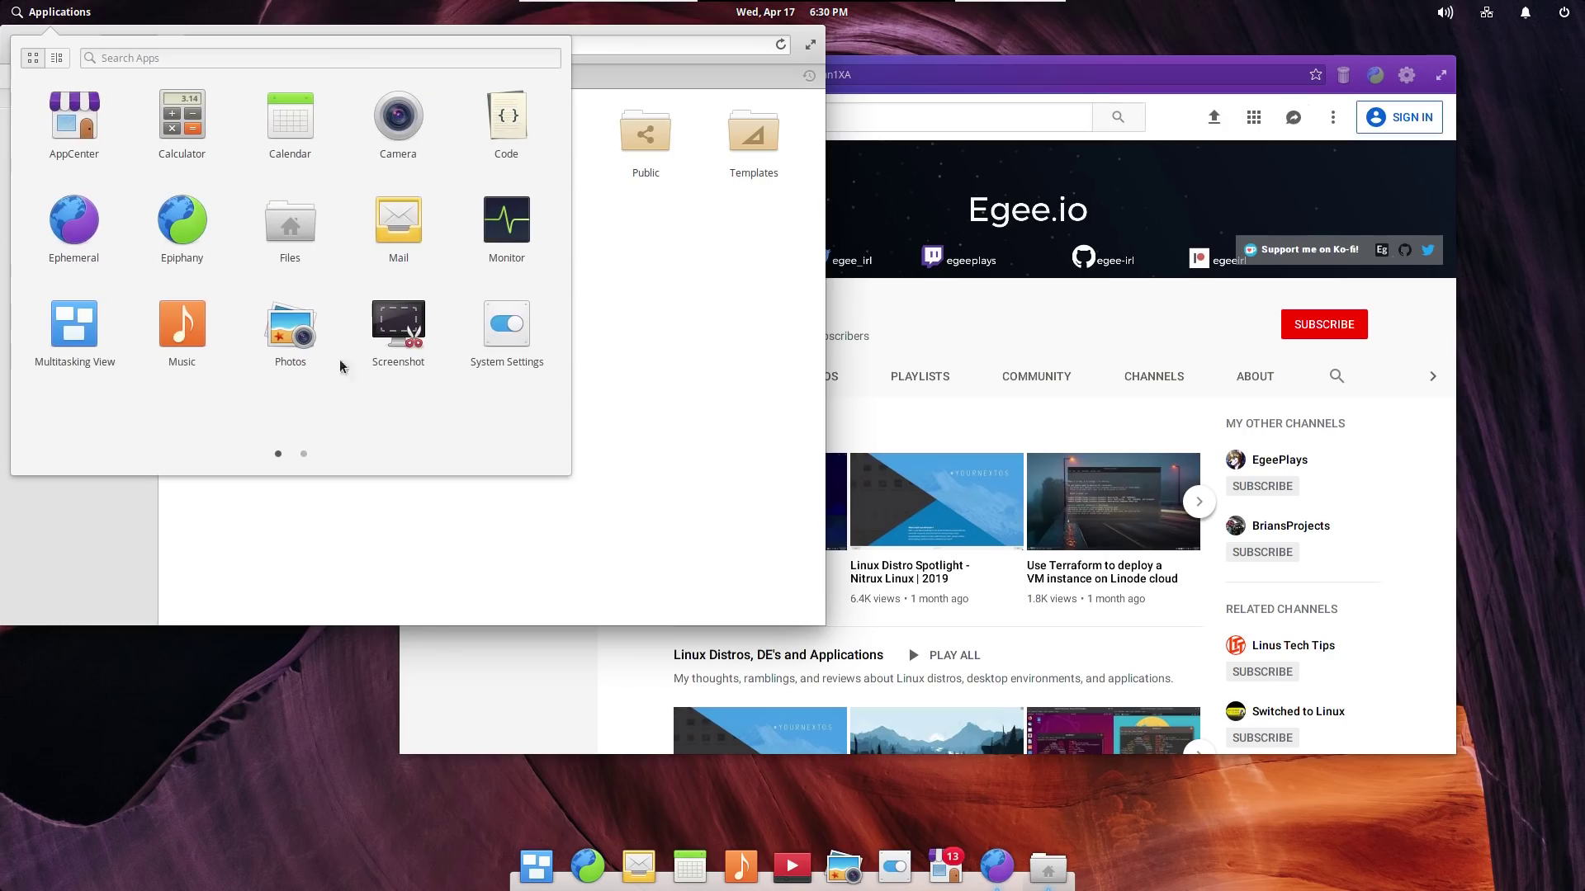
{"action": "left_click", "coordinate": [504, 239]}
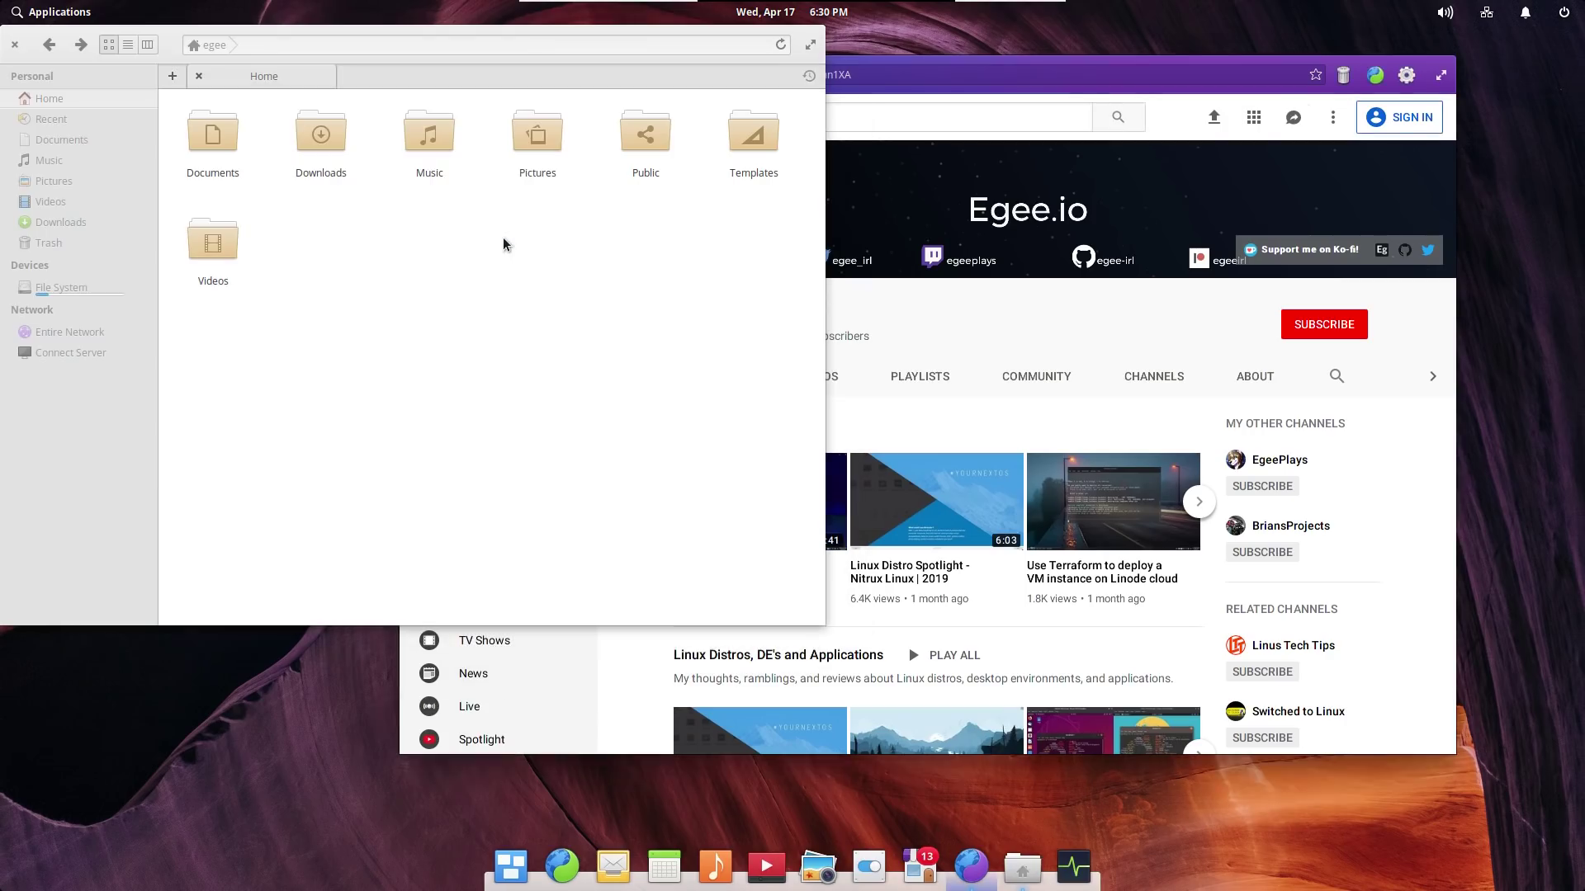
Tile Monitor top-left, Files bottom-left and the browser on the right half.
{"action": "left_click_drag", "start_coordinate": [791, 178], "coordinate": [328, 40]}
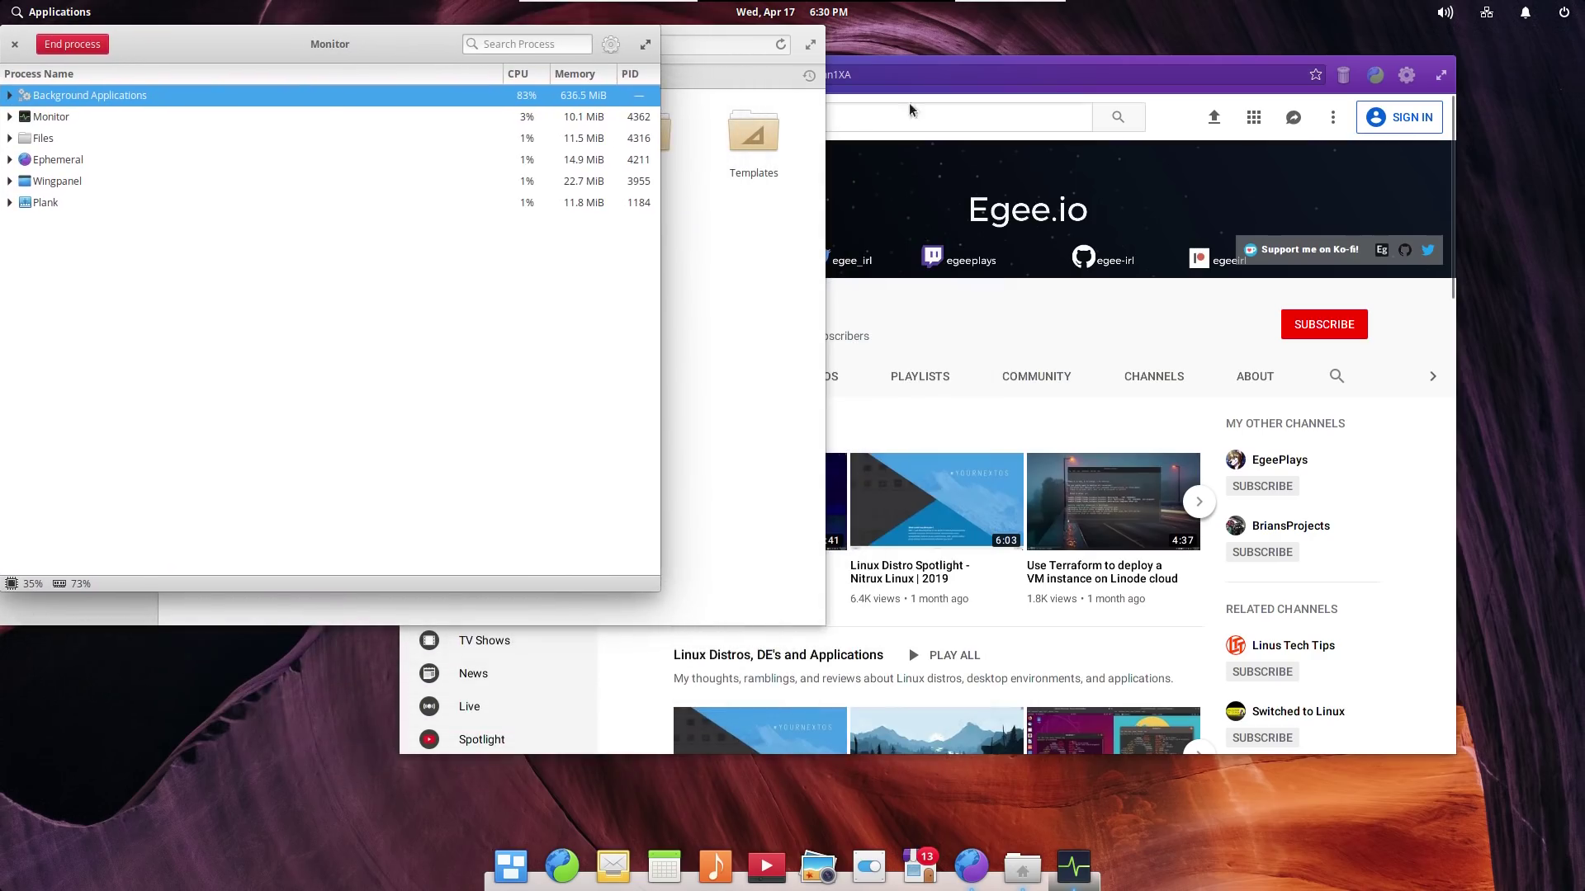
{"action": "left_click_drag", "start_coordinate": [728, 67], "coordinate": [730, 153]}
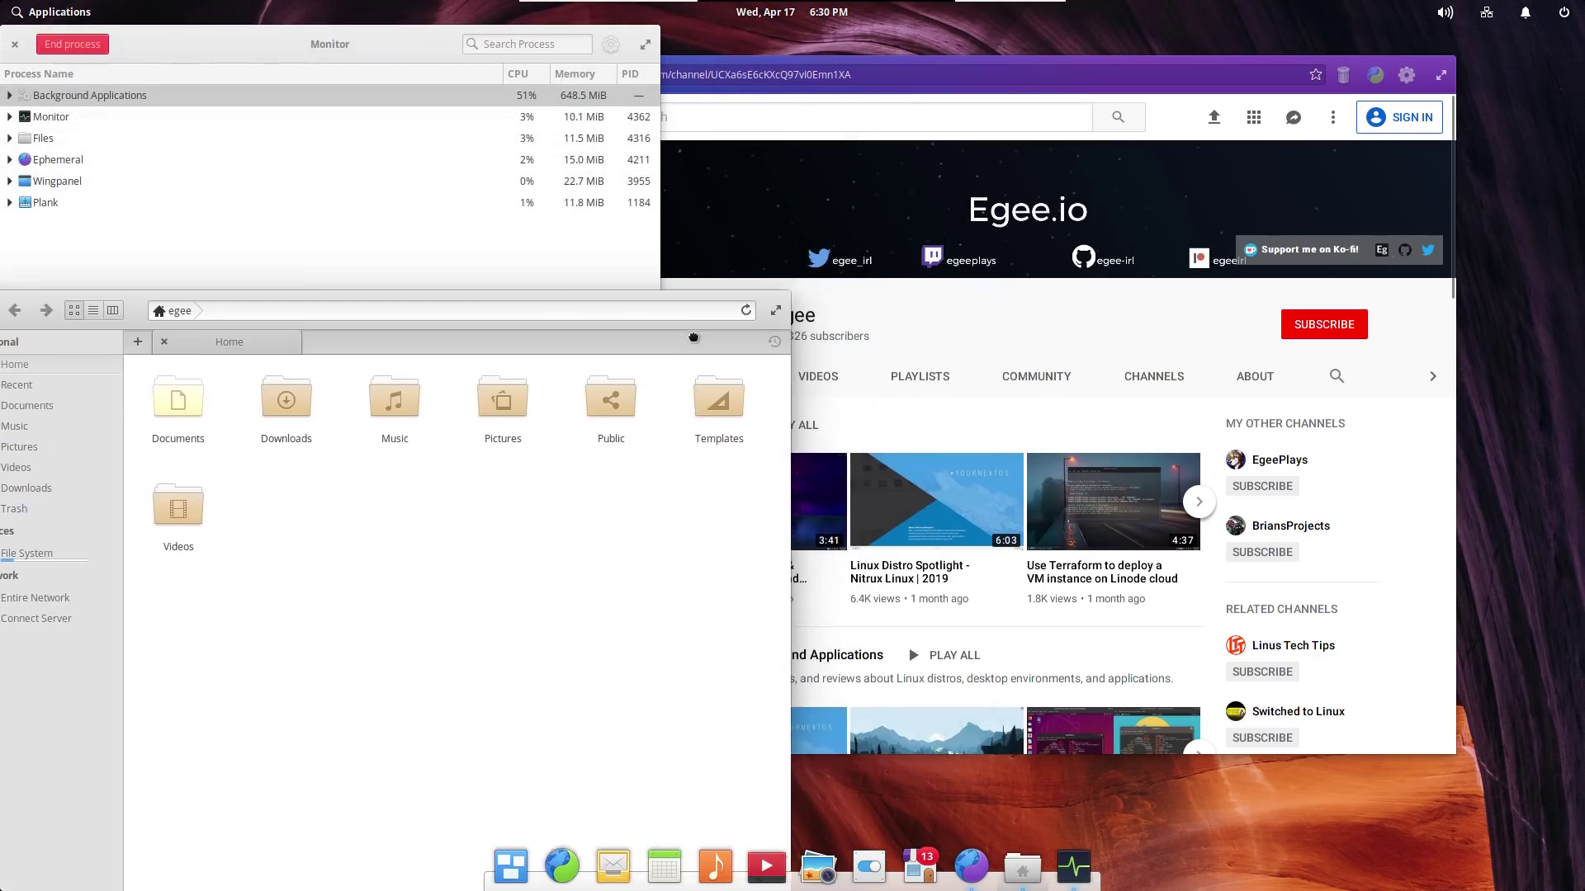
{"action": "left_click_drag", "start_coordinate": [694, 337], "coordinate": [728, 337]}
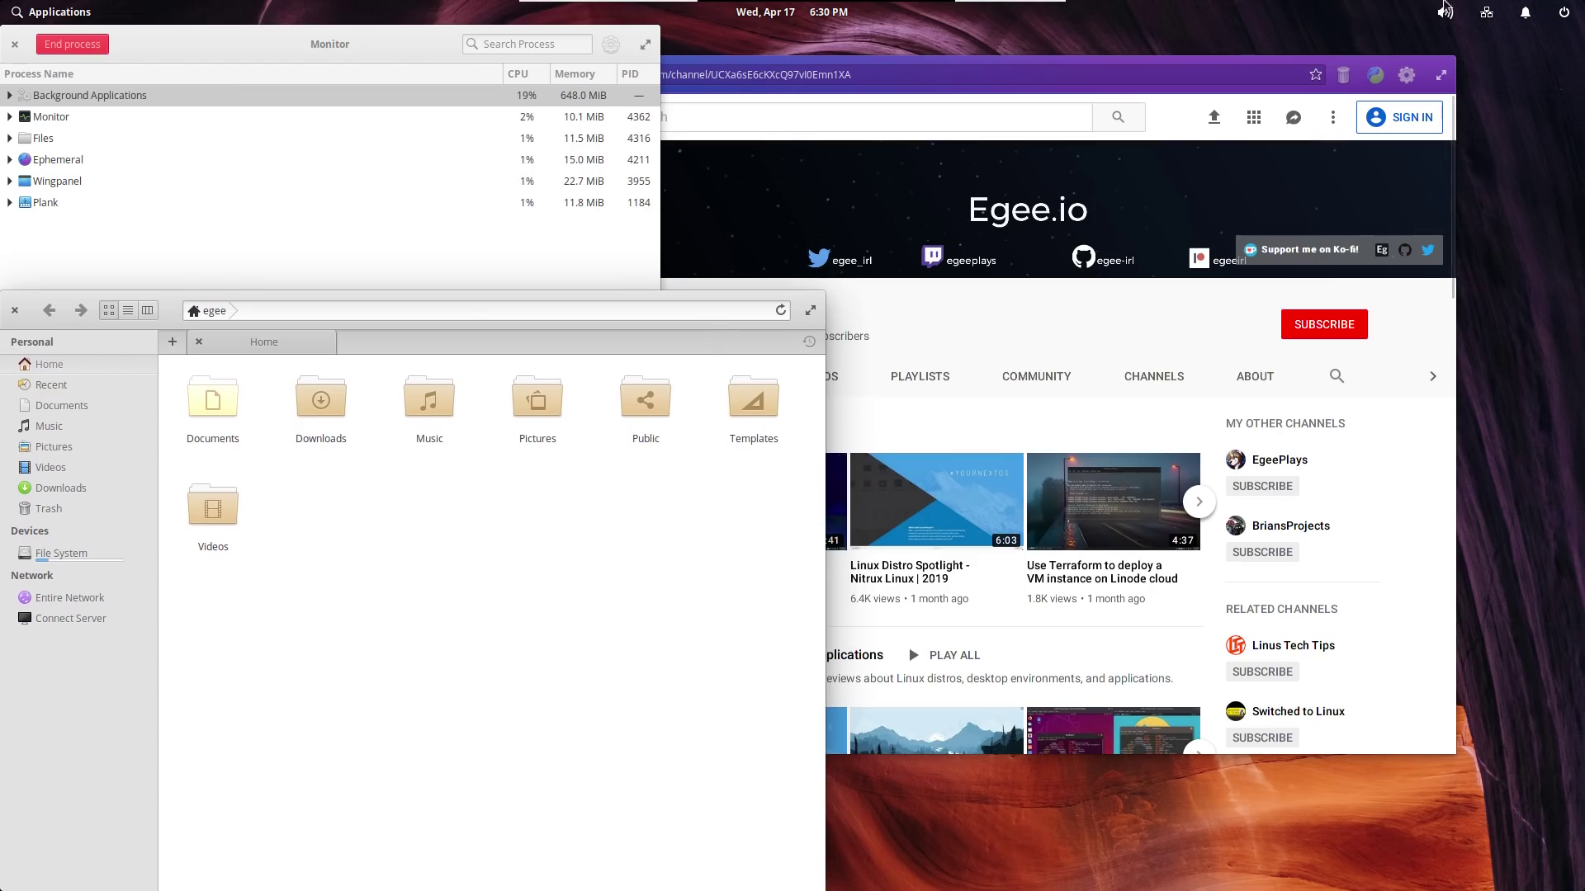
{"action": "left_click_drag", "start_coordinate": [1052, 62], "coordinate": [1581, 462]}
{"action": "mouse_move", "coordinate": [502, 310]}
{"action": "left_mouse_down"}
{"action": "mouse_move", "coordinate": [135, 840]}
{"action": "mouse_move", "coordinate": [47, 844]}
{"action": "mouse_move", "coordinate": [2, 717]}
{"action": "mouse_move", "coordinate": [6, 346]}
{"action": "mouse_move", "coordinate": [602, 225]}
{"action": "mouse_move", "coordinate": [496, 295]}
{"action": "left_mouse_up"}
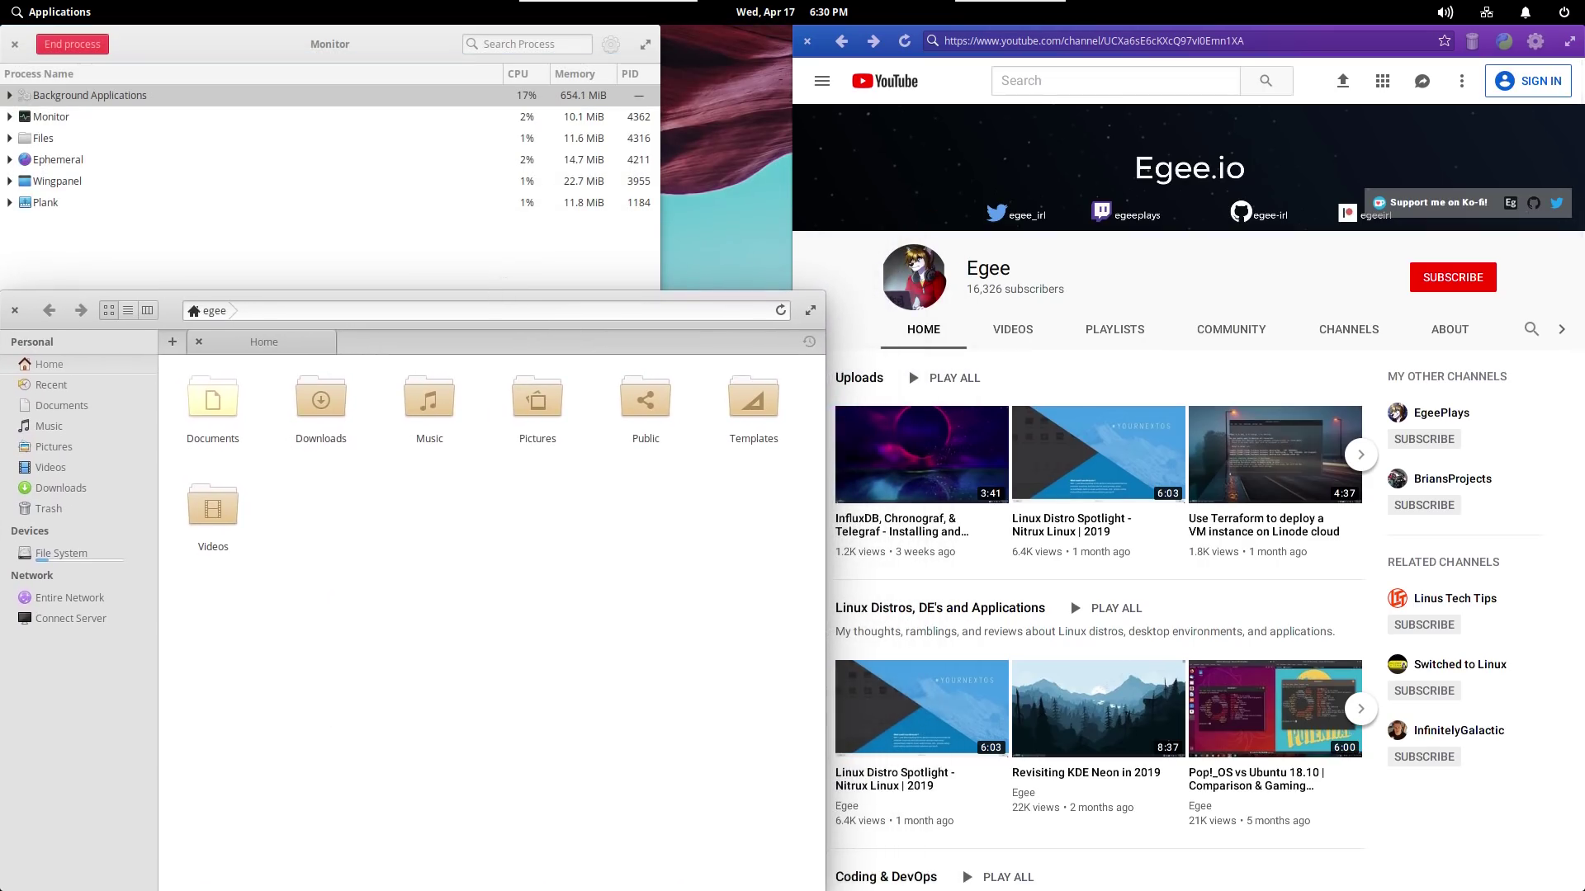
{"action": "left_click", "coordinate": [368, 27]}
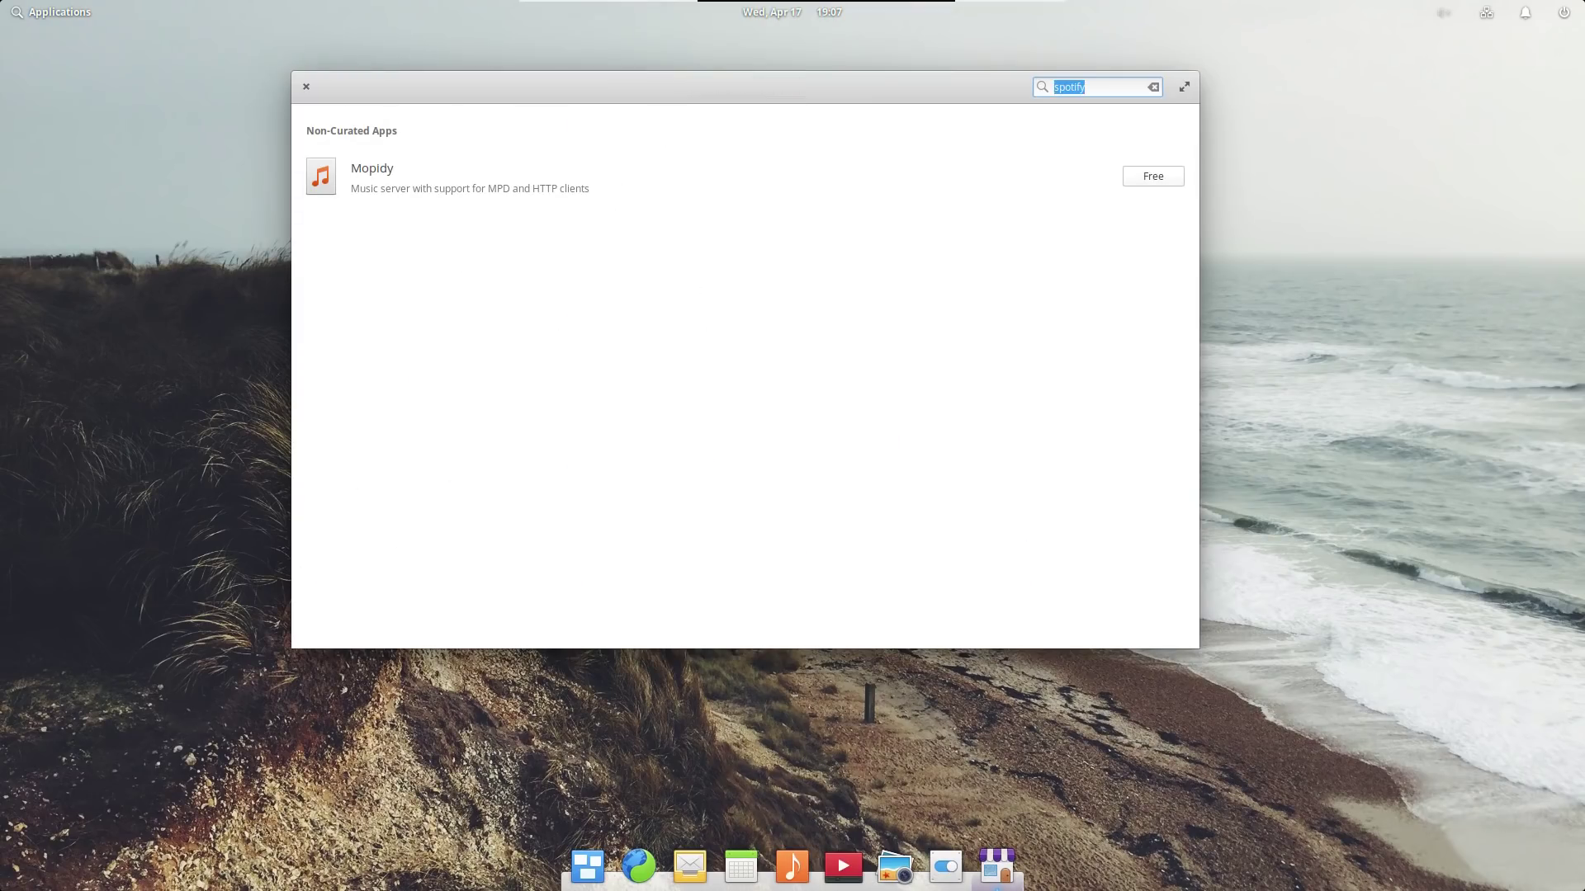
Search AppCenter for discord (no results), then code, vscode and visual; type 'install discord'.
{"action": "key", "text": "BackSpace"}
{"action": "type", "text": "discord"}
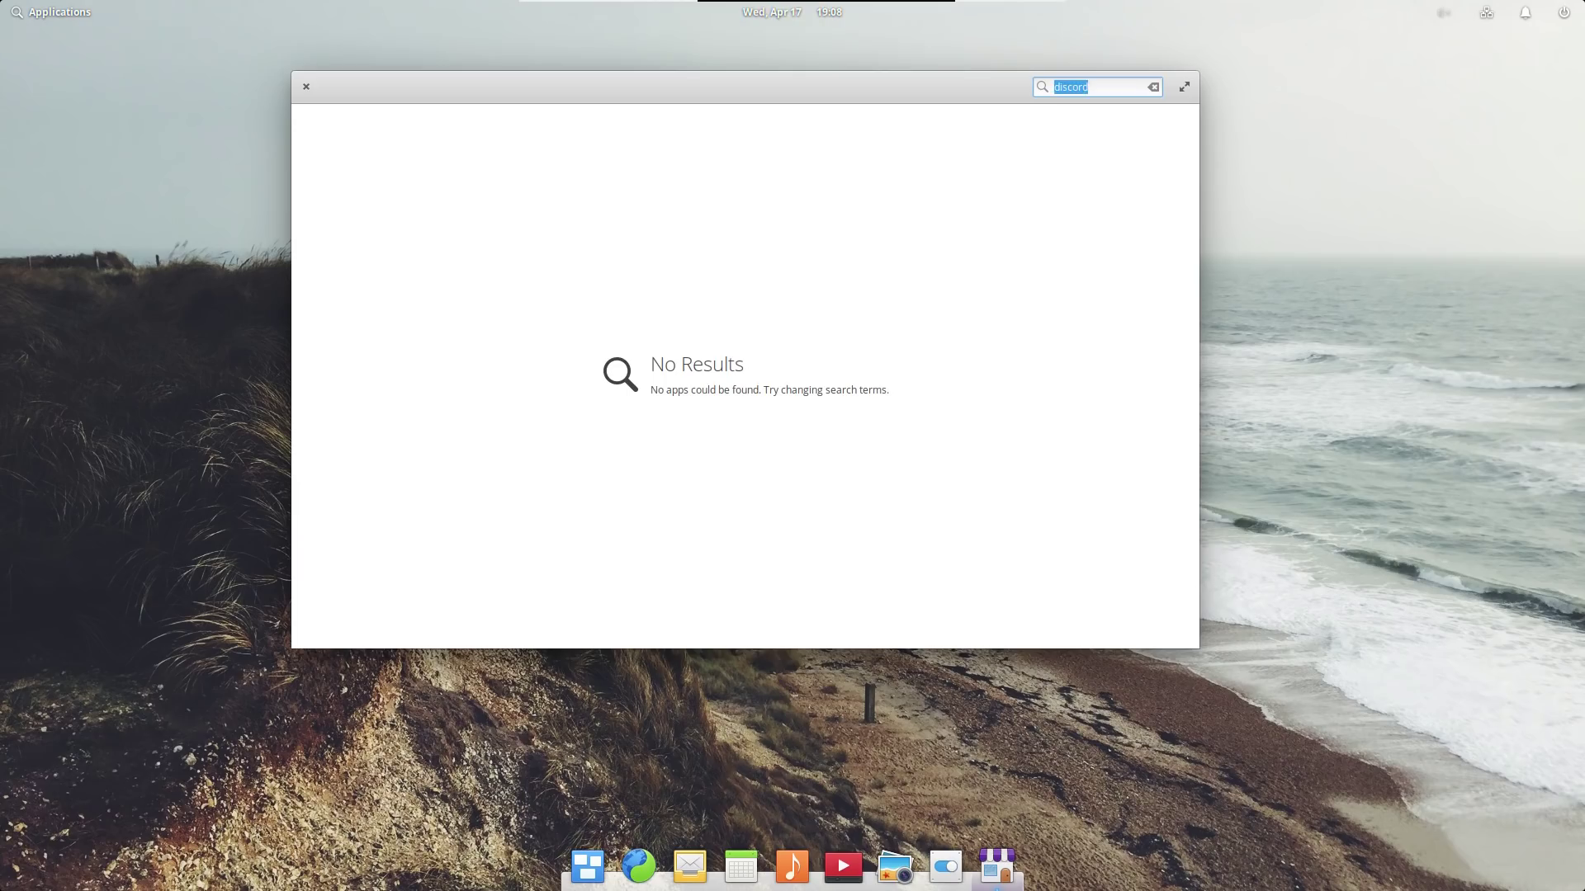
{"action": "key", "text": "BackSpace"}
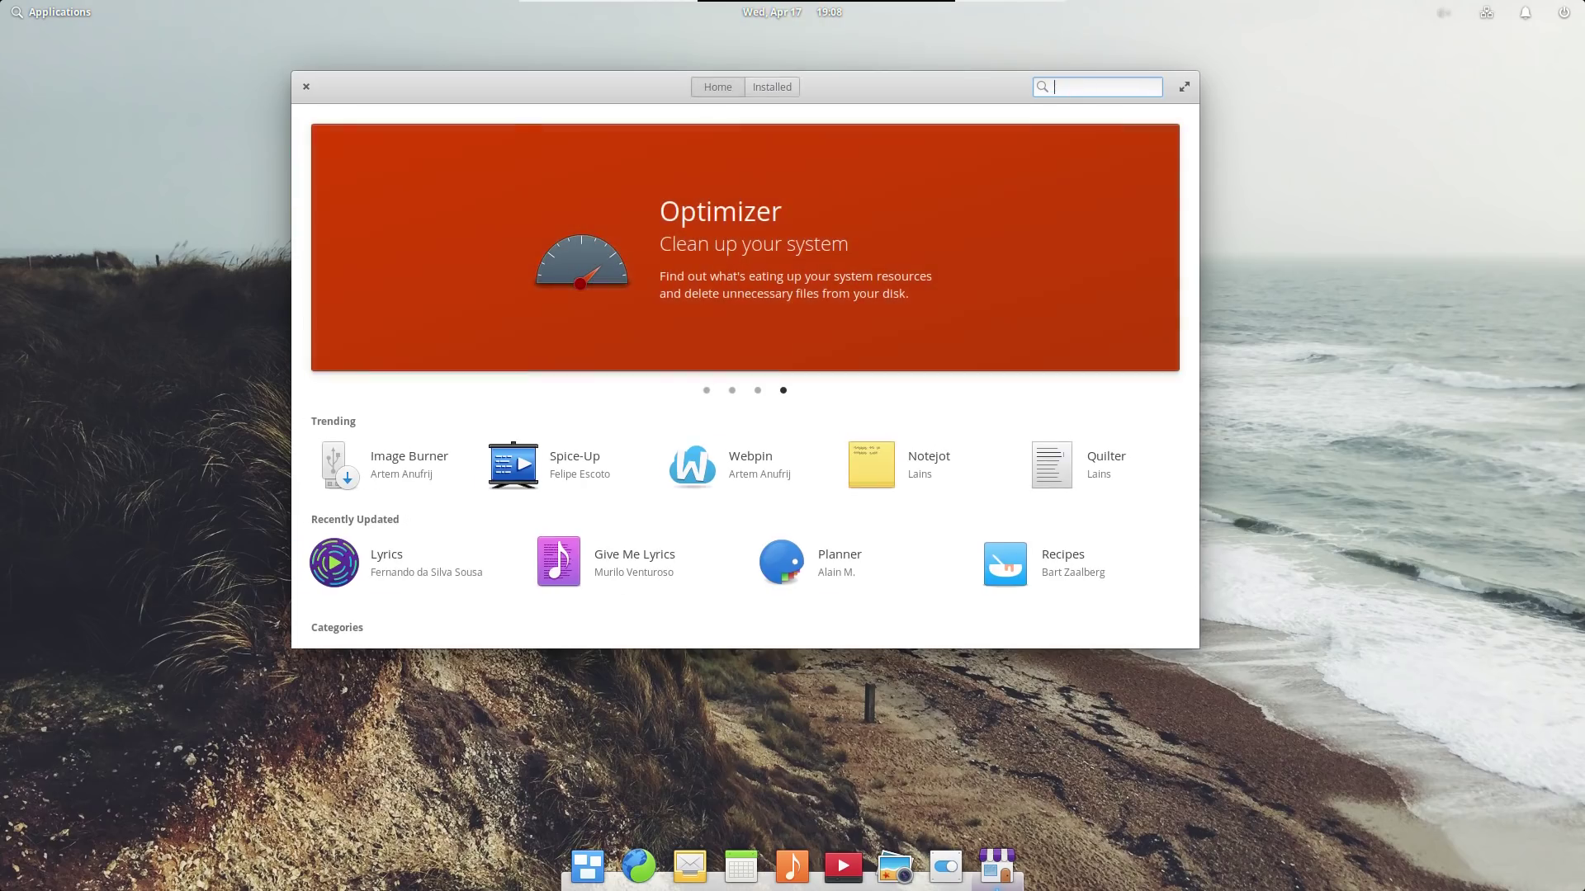
{"action": "type", "text": "code"}
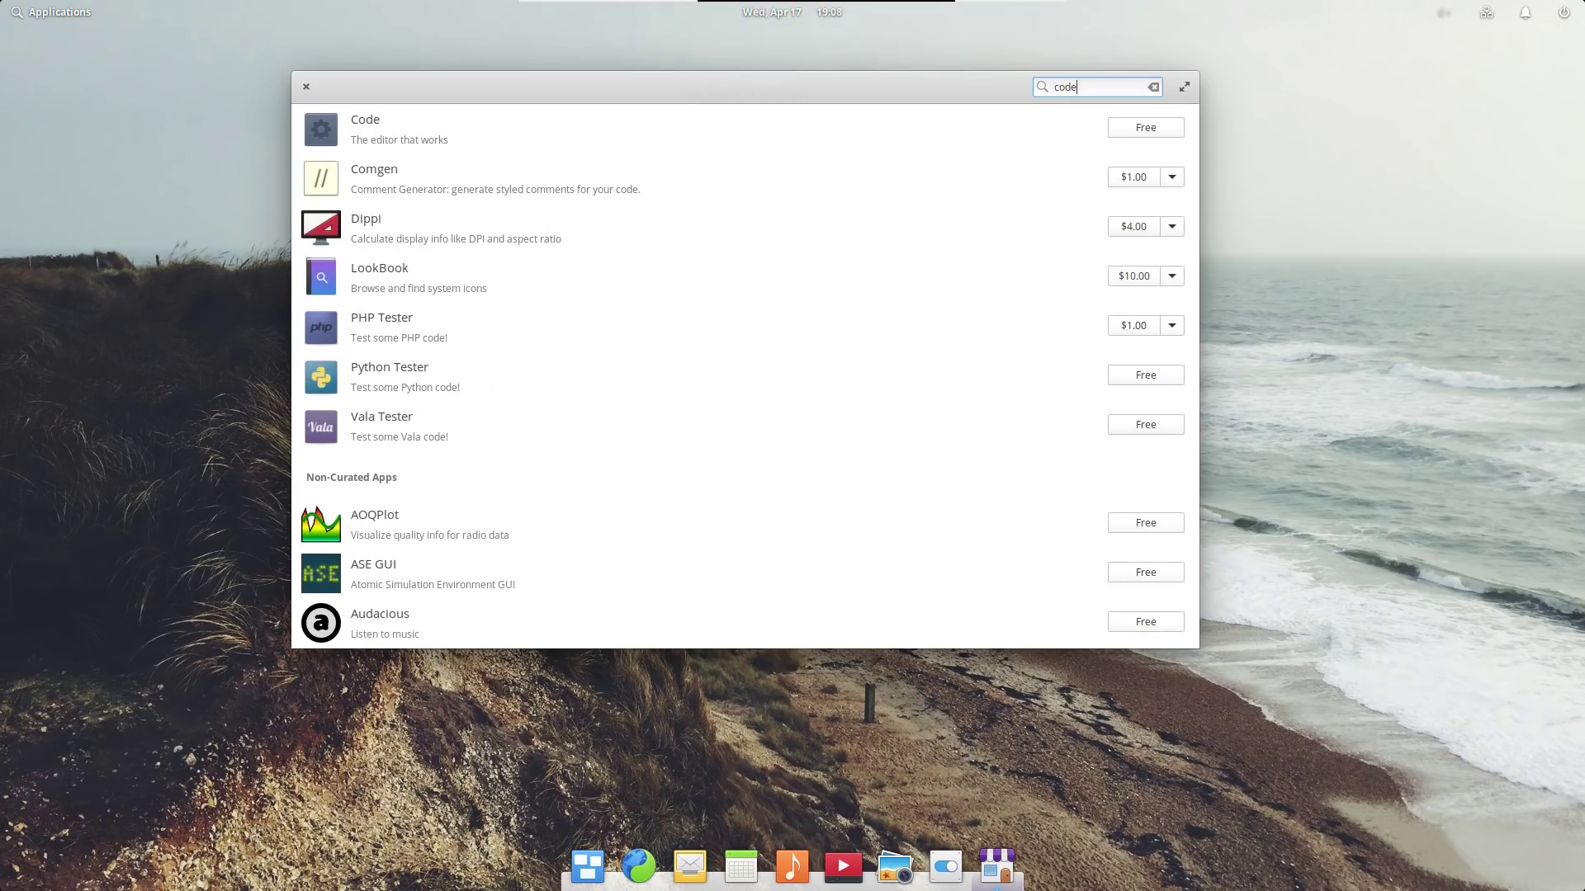
{"action": "type", "text": "vs"}
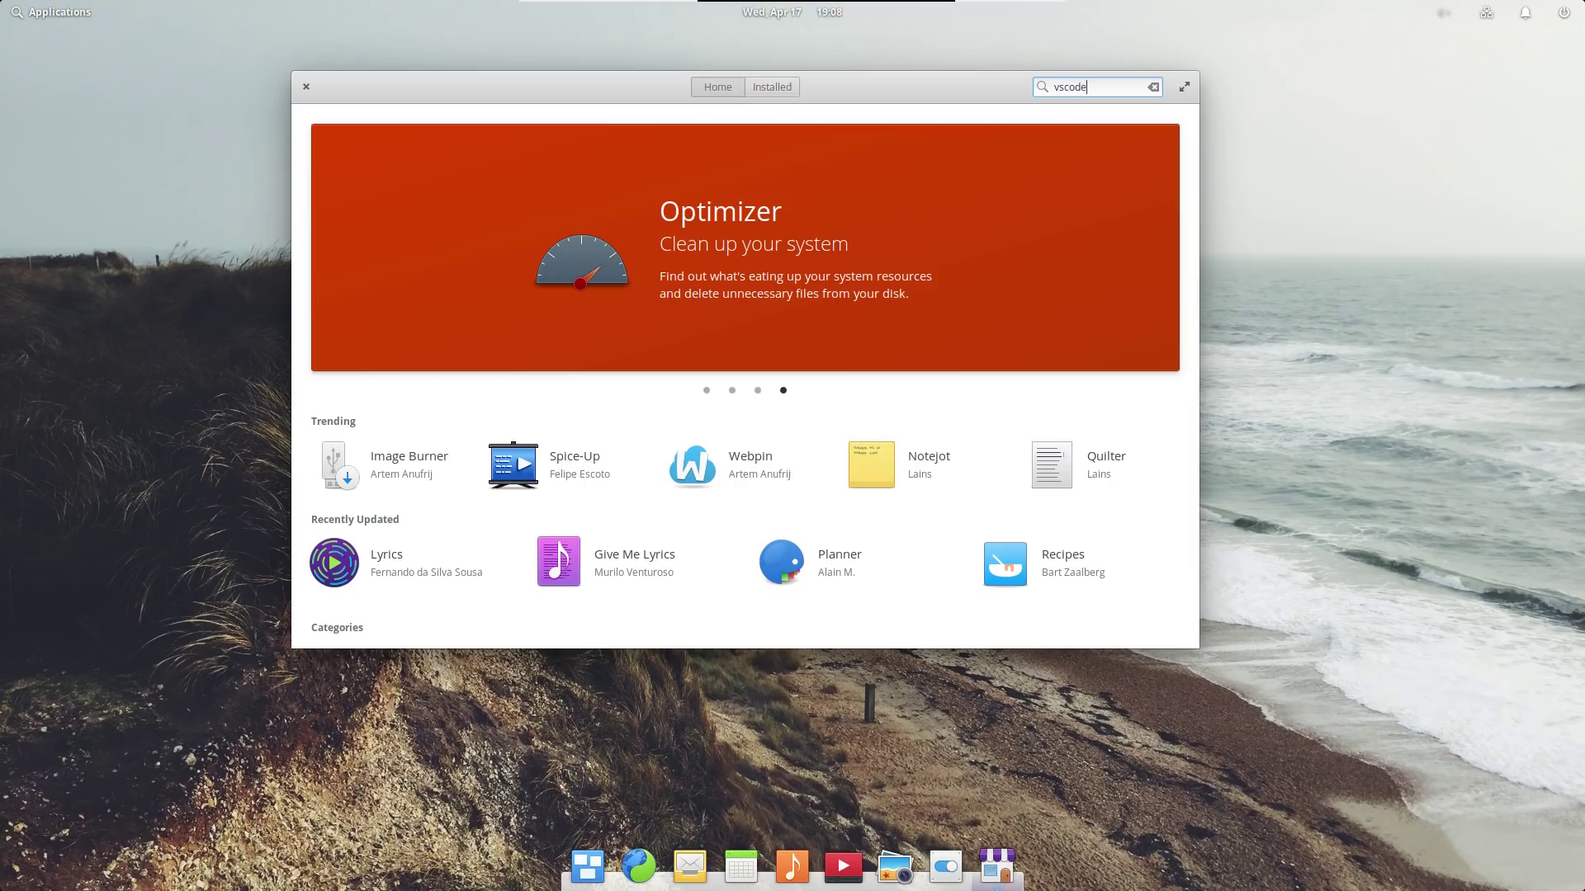
{"action": "type", "text": "visual"}
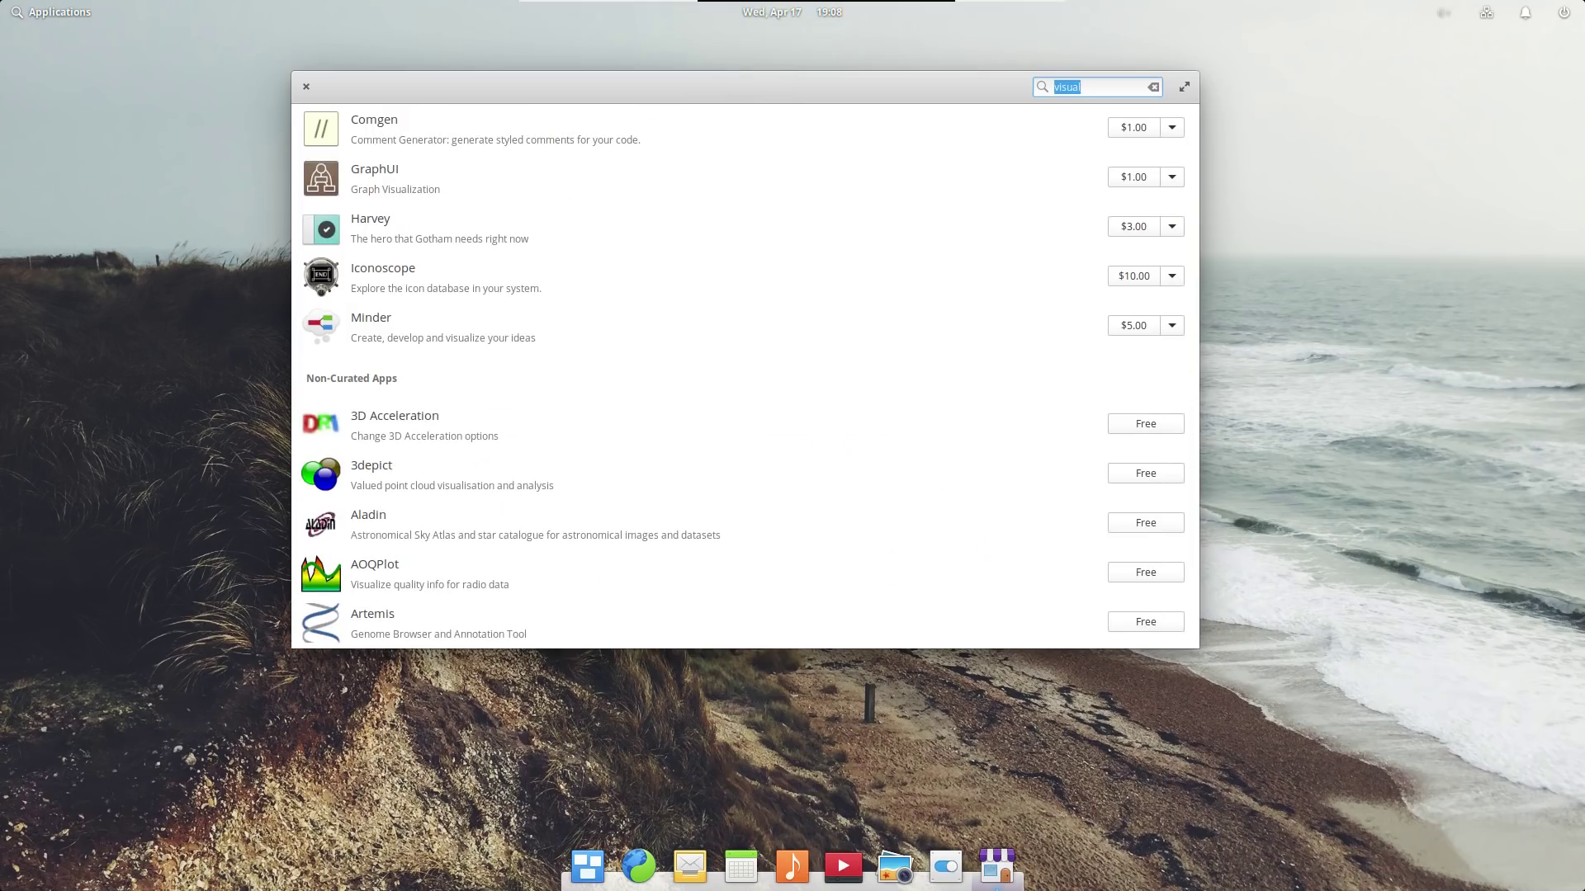
{"action": "key", "text": "BackSpace"}
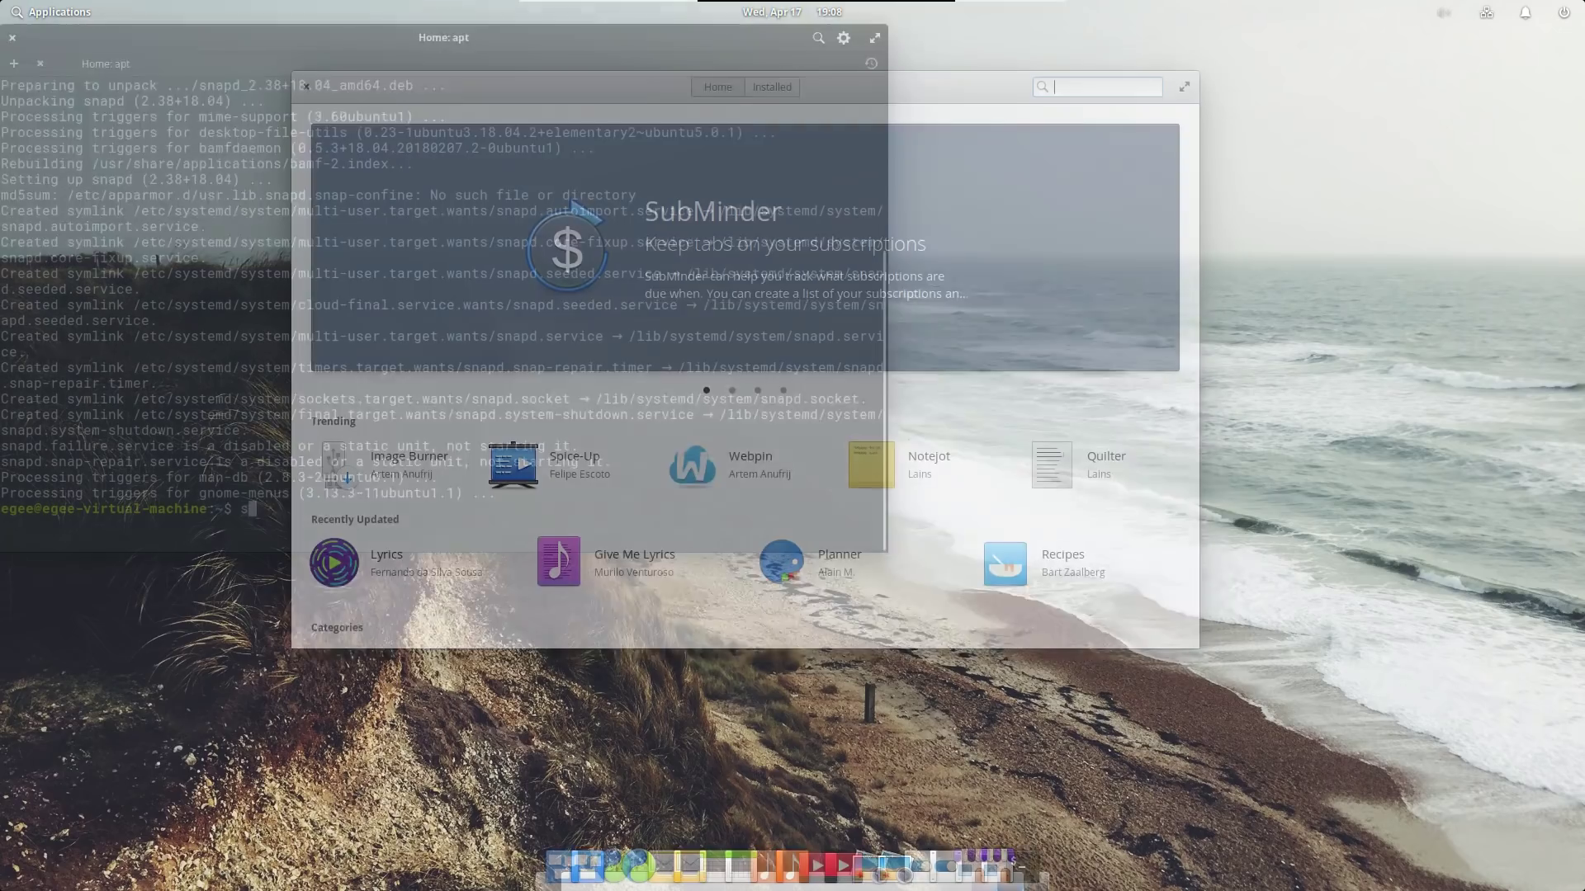
{"action": "type", "text": "instal"}
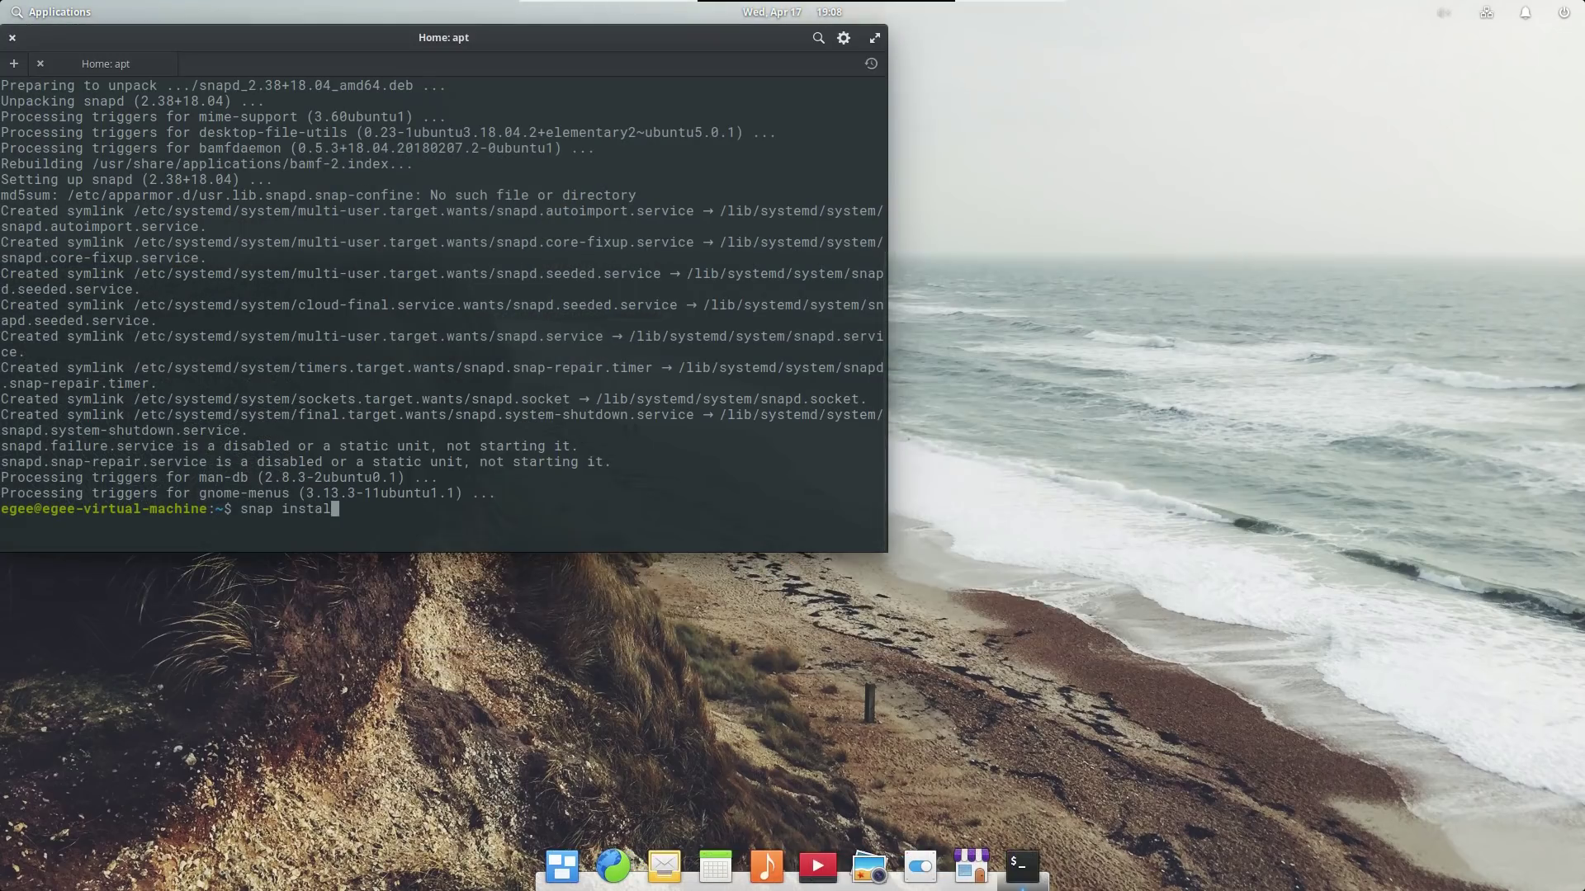
{"action": "type", "text": "l discord"}
Install Discord with 'snap install discord' and launch it with 'snap run discord'.
{"action": "key", "text": "Return"}
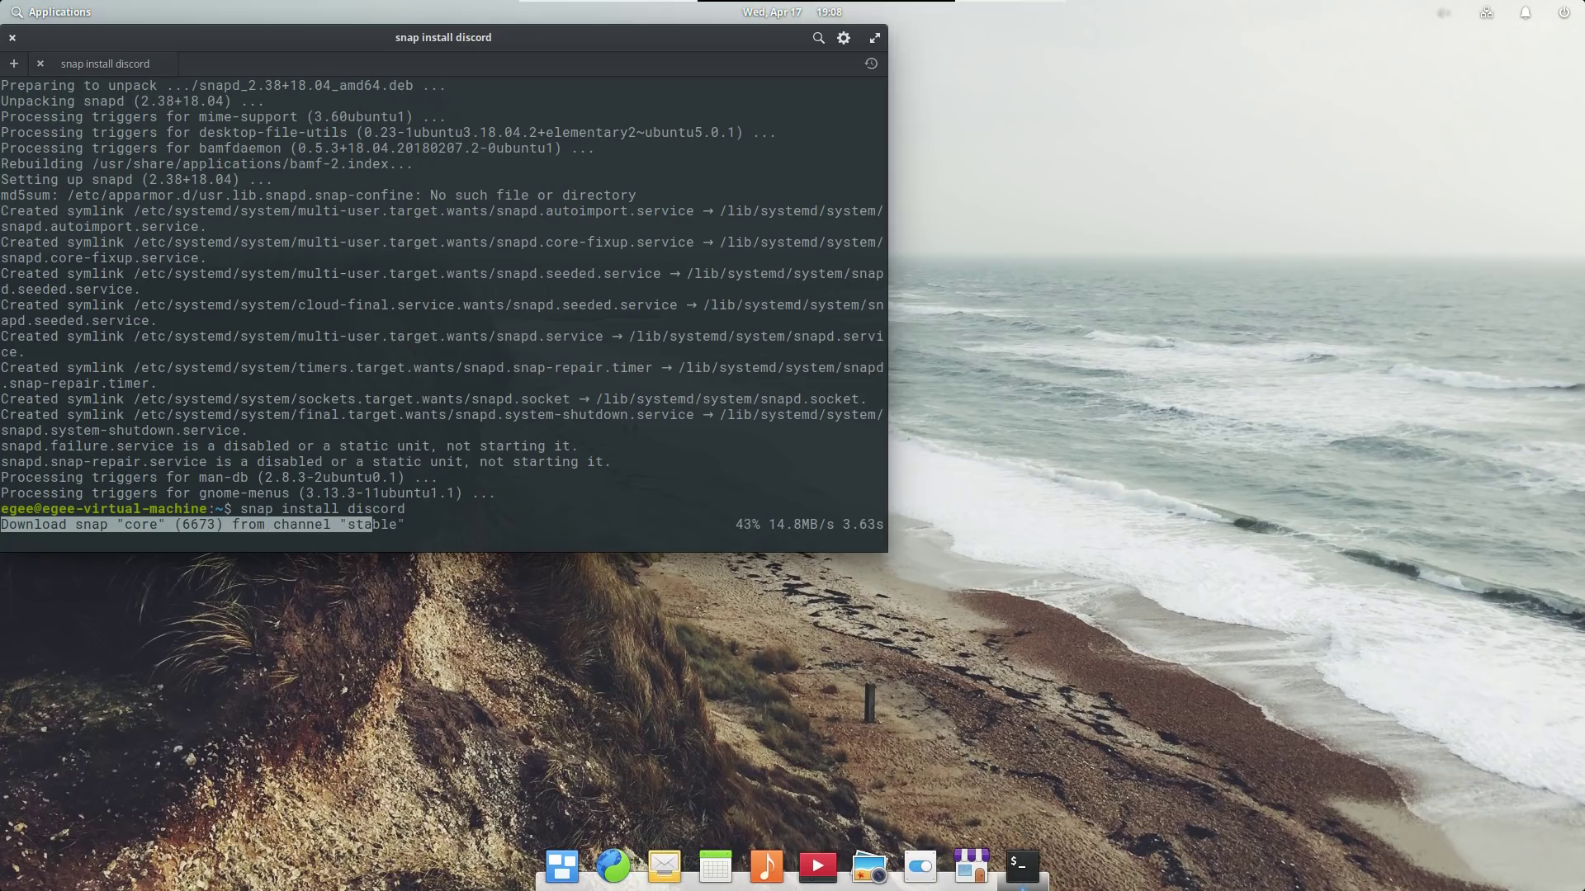
{"action": "type", "text": "sn"}
{"action": "type", "text": "ap run "}
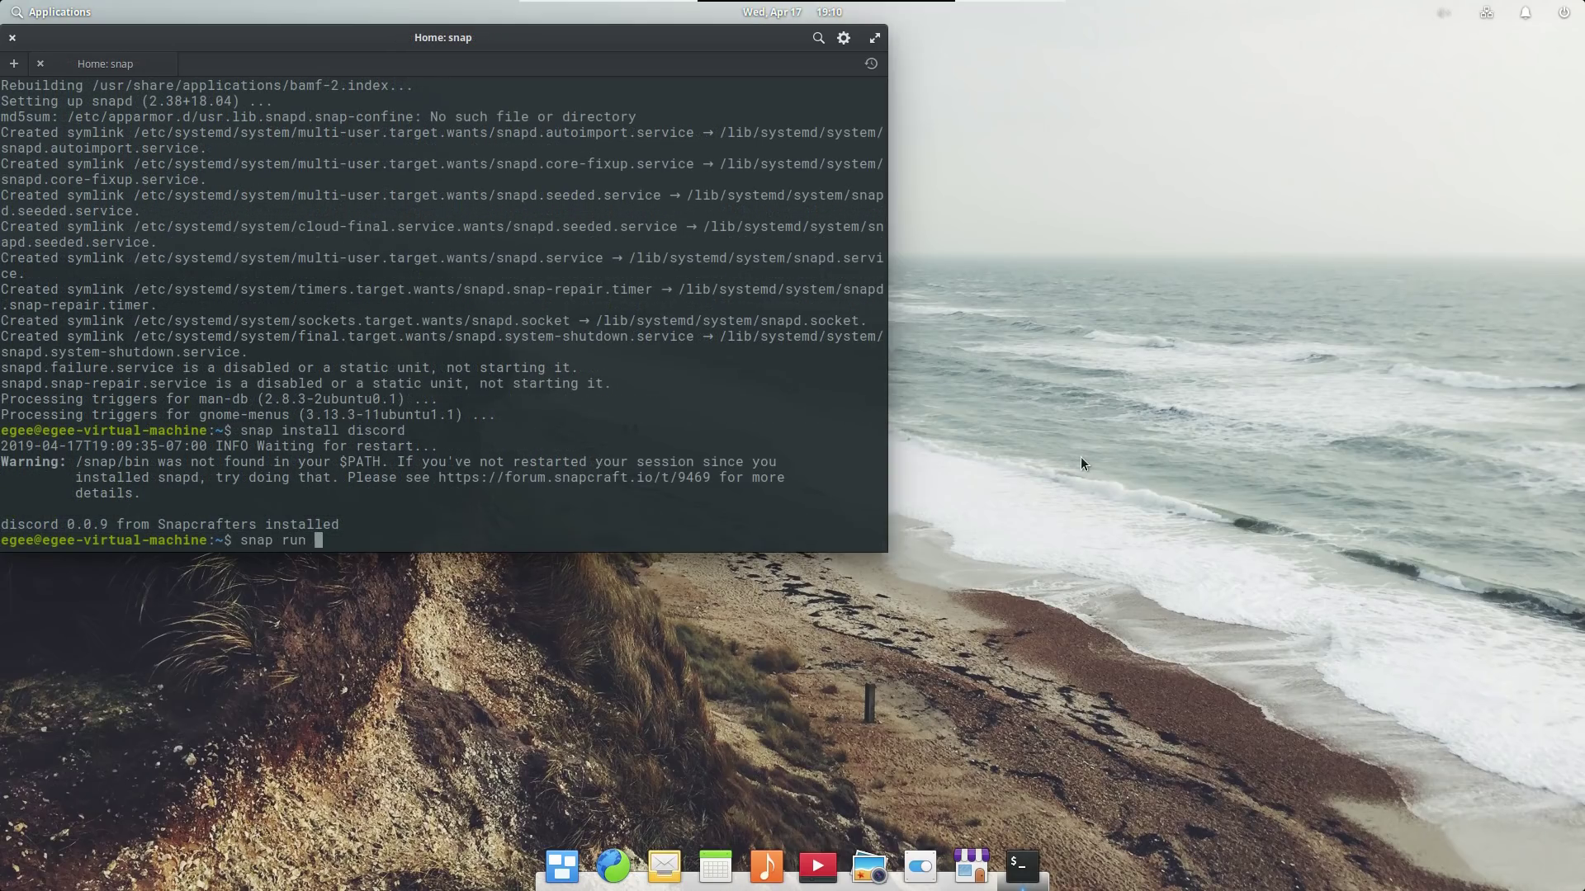
{"action": "type", "text": "discord"}
{"action": "key", "text": "Return"}
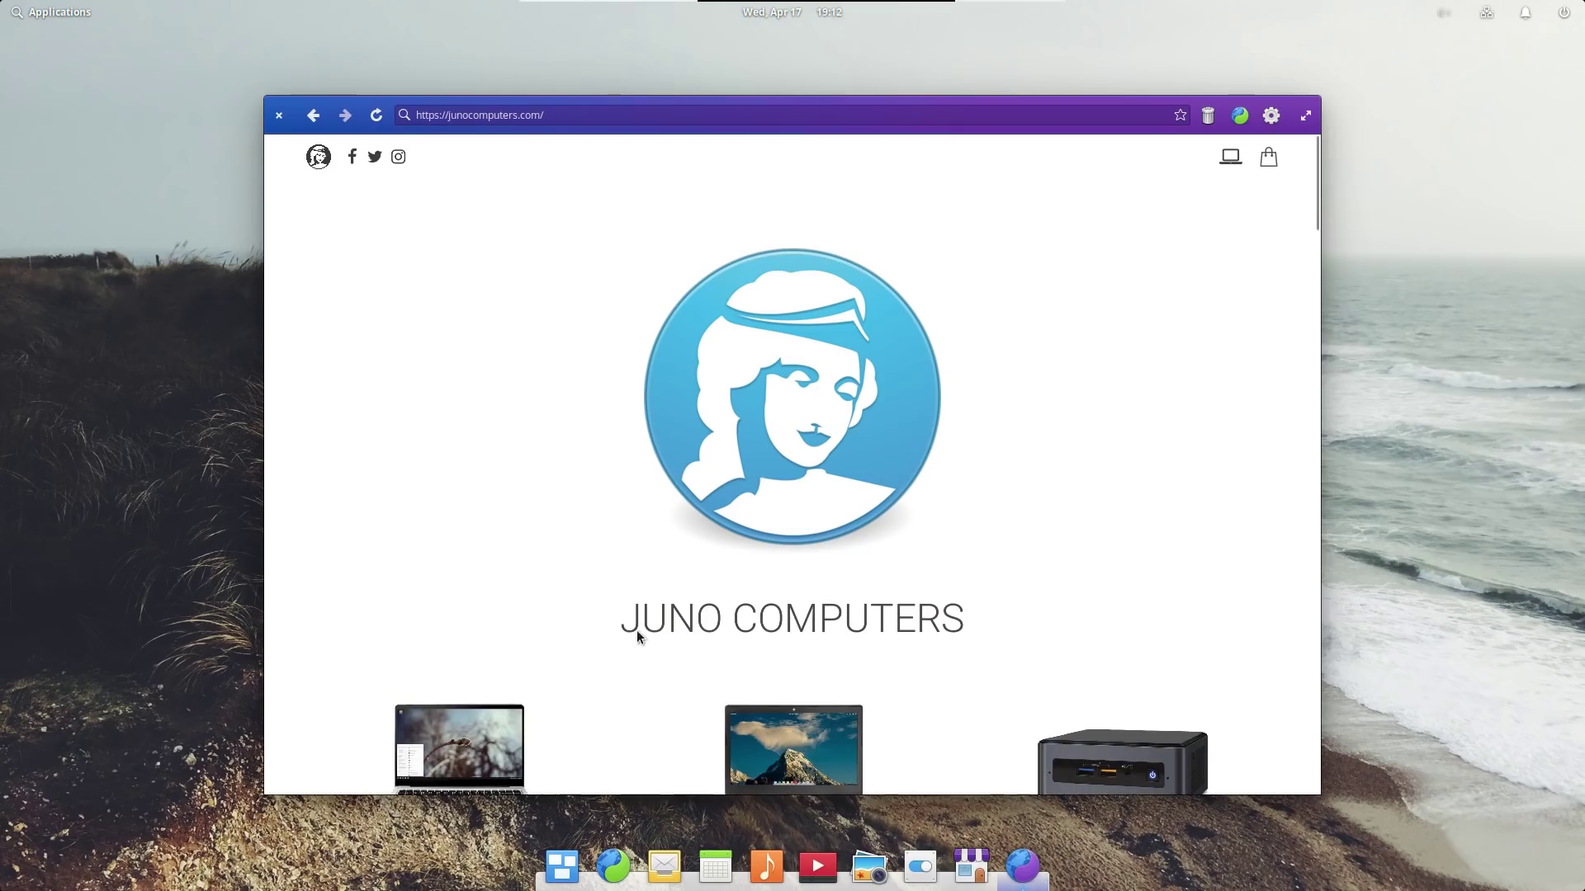
Open the Jupiter 14" laptop page and check its operating system options, keeping elementary OS 5.0.
{"action": "scroll", "coordinate": [629, 630], "scroll_direction": "down", "scroll_amount": 5}
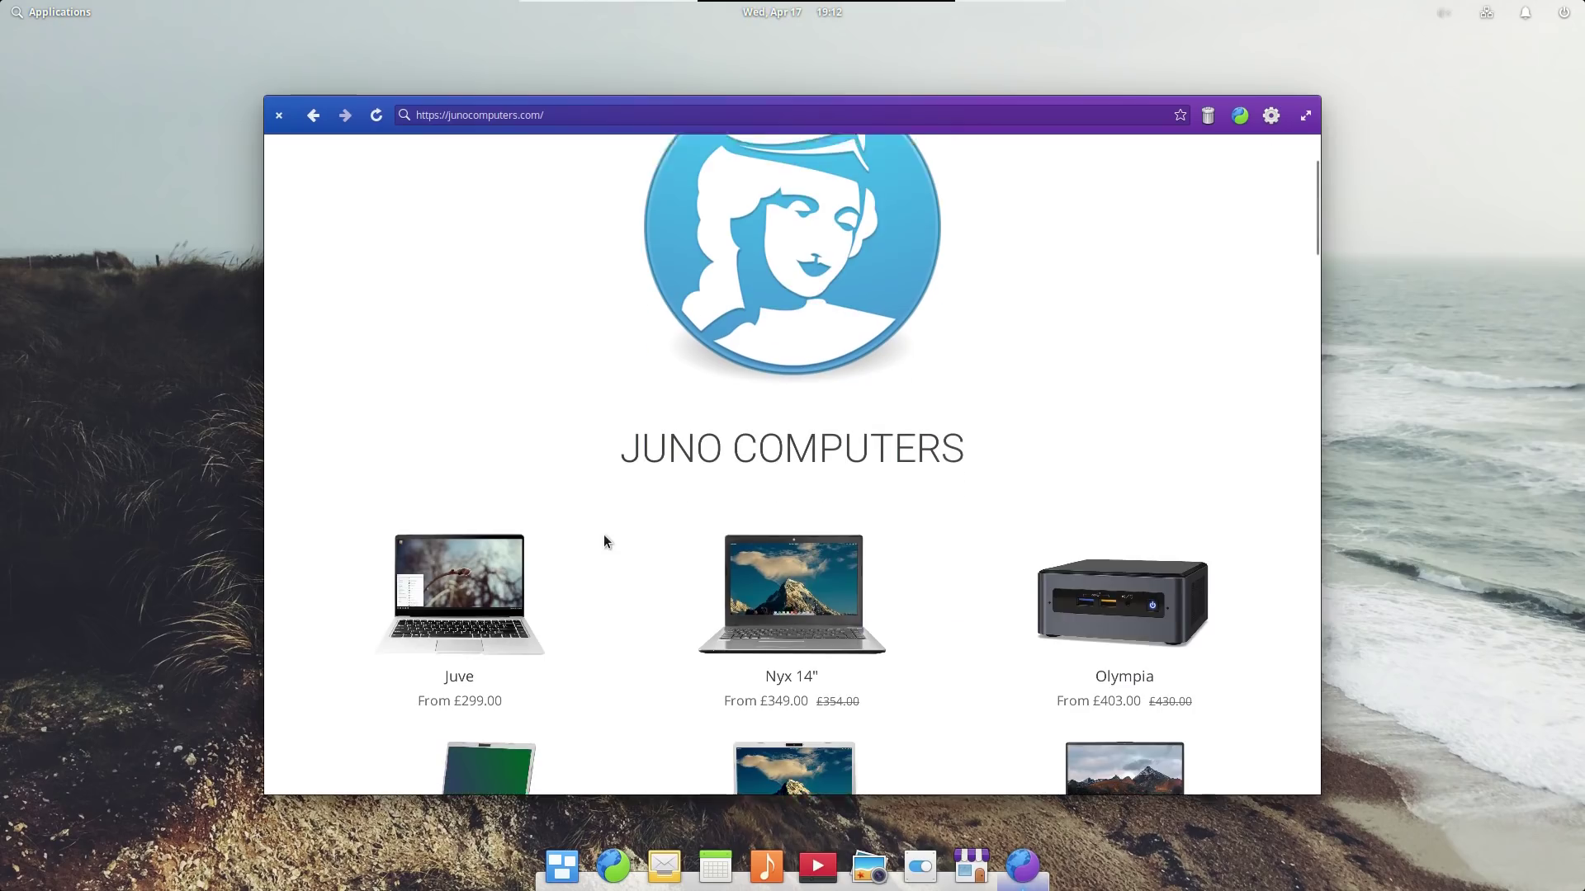
{"action": "scroll", "coordinate": [603, 533], "scroll_direction": "down", "scroll_amount": 2}
{"action": "left_click", "coordinate": [789, 615]}
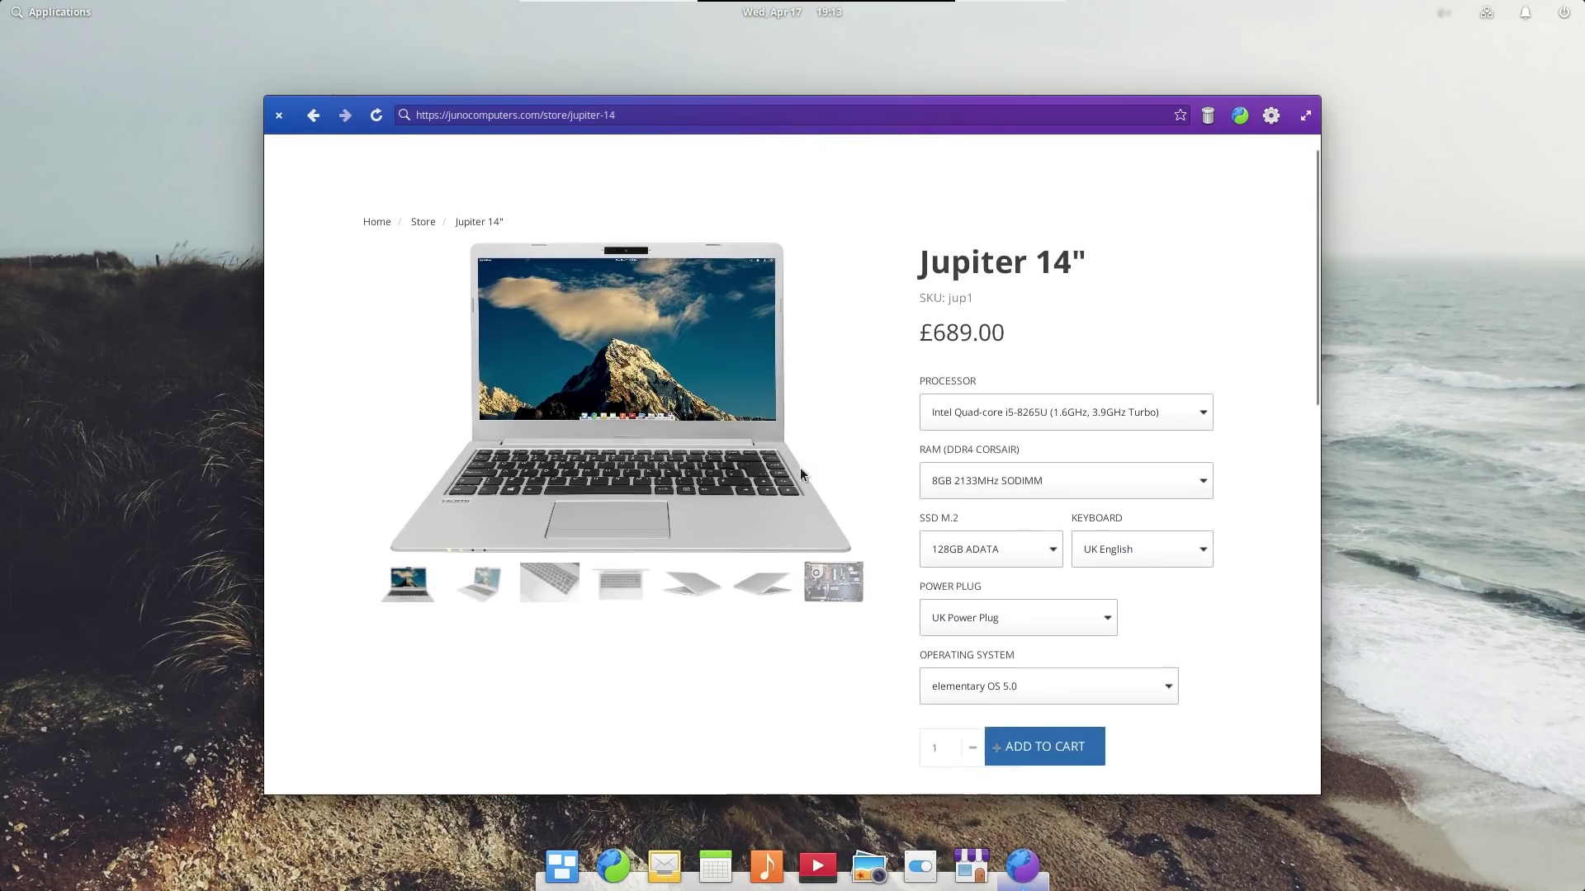
{"action": "left_click", "coordinate": [1167, 670]}
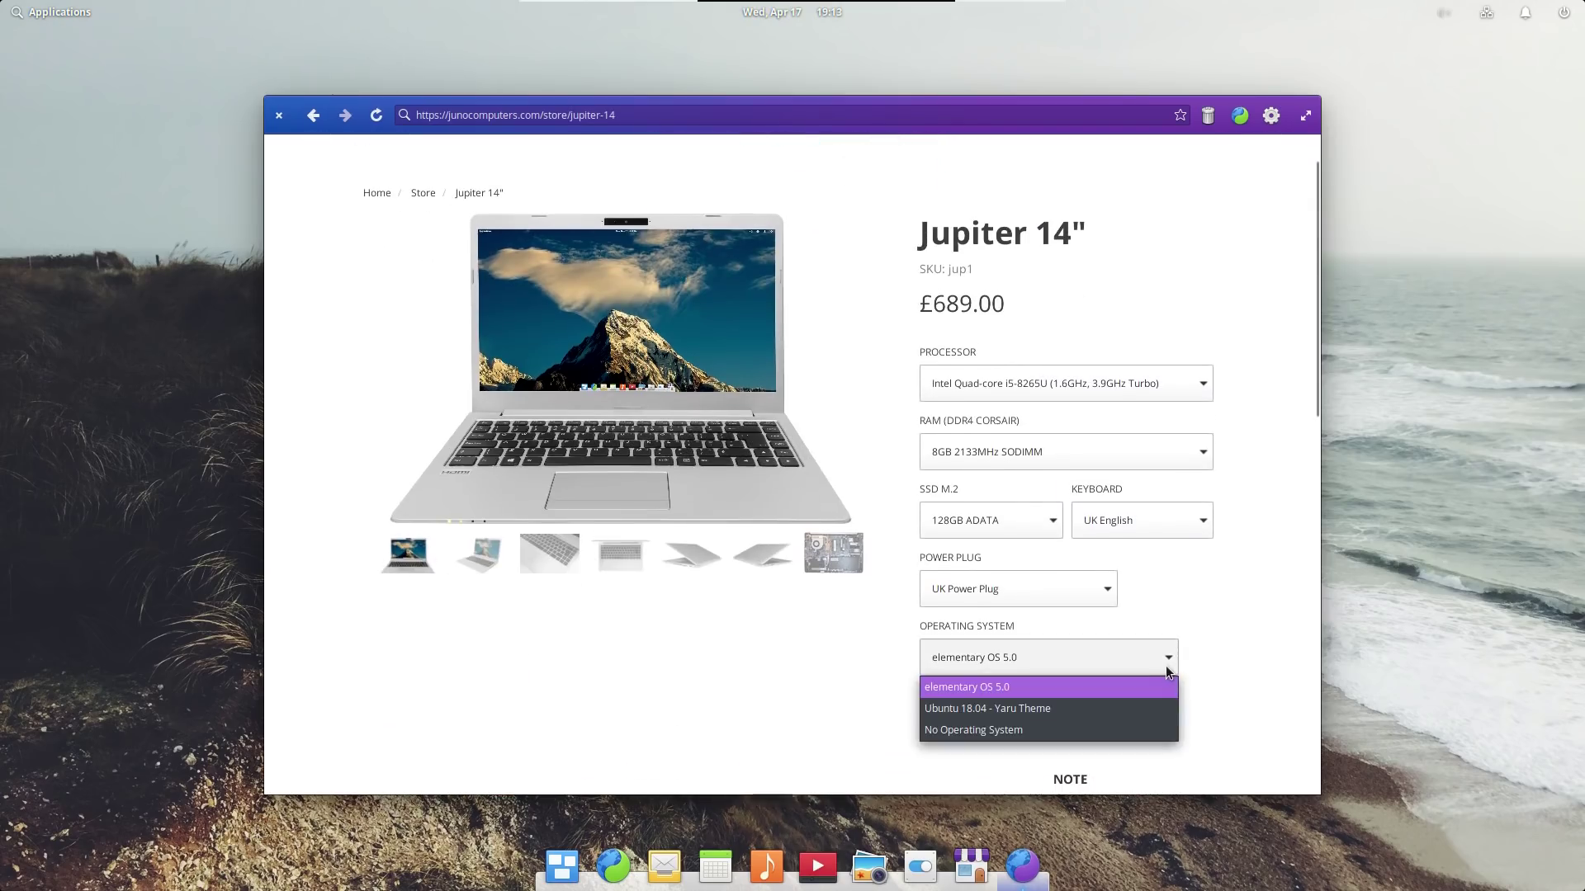
{"action": "left_click", "coordinate": [1167, 670]}
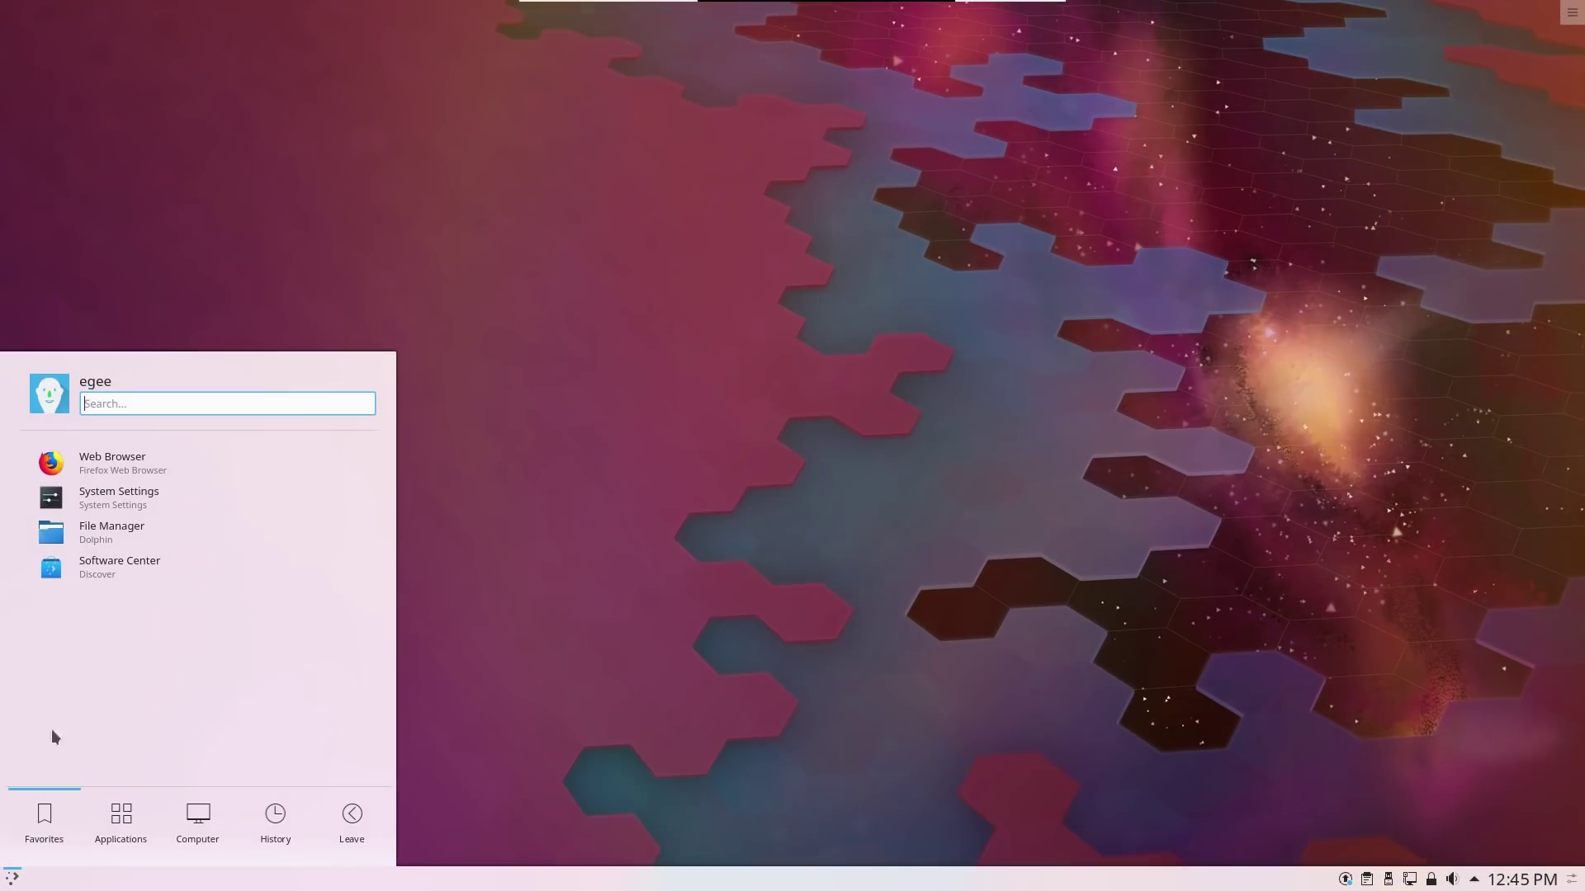
Launch Discover from the launcher and list its 341 available updates.
{"action": "left_click", "coordinate": [111, 568]}
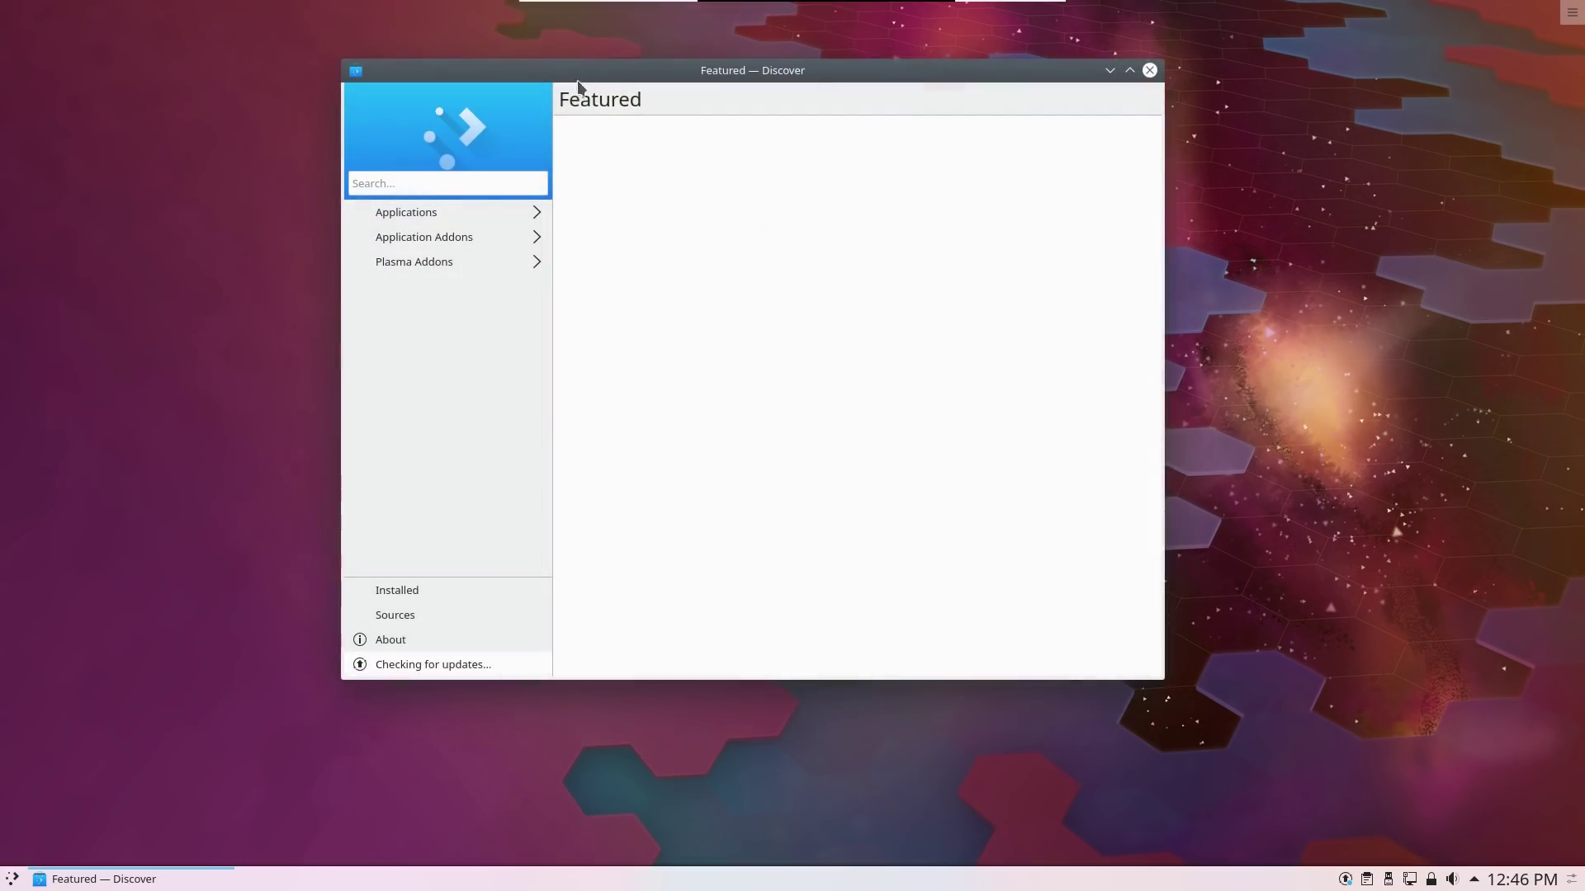
{"action": "left_click", "coordinate": [438, 667]}
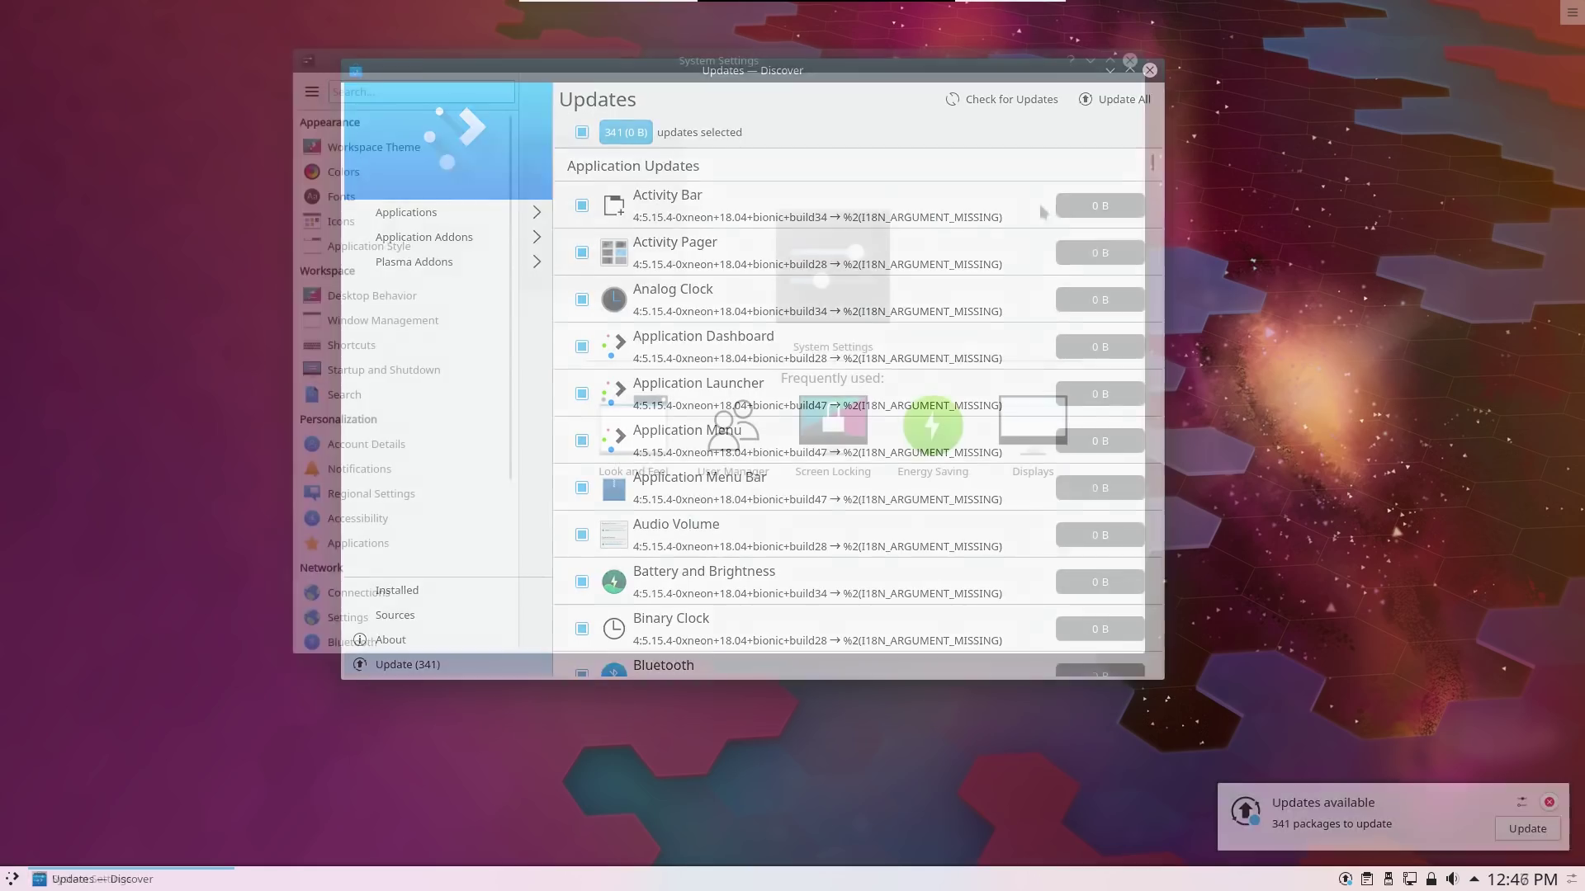
{"action": "left_click", "coordinate": [373, 148]}
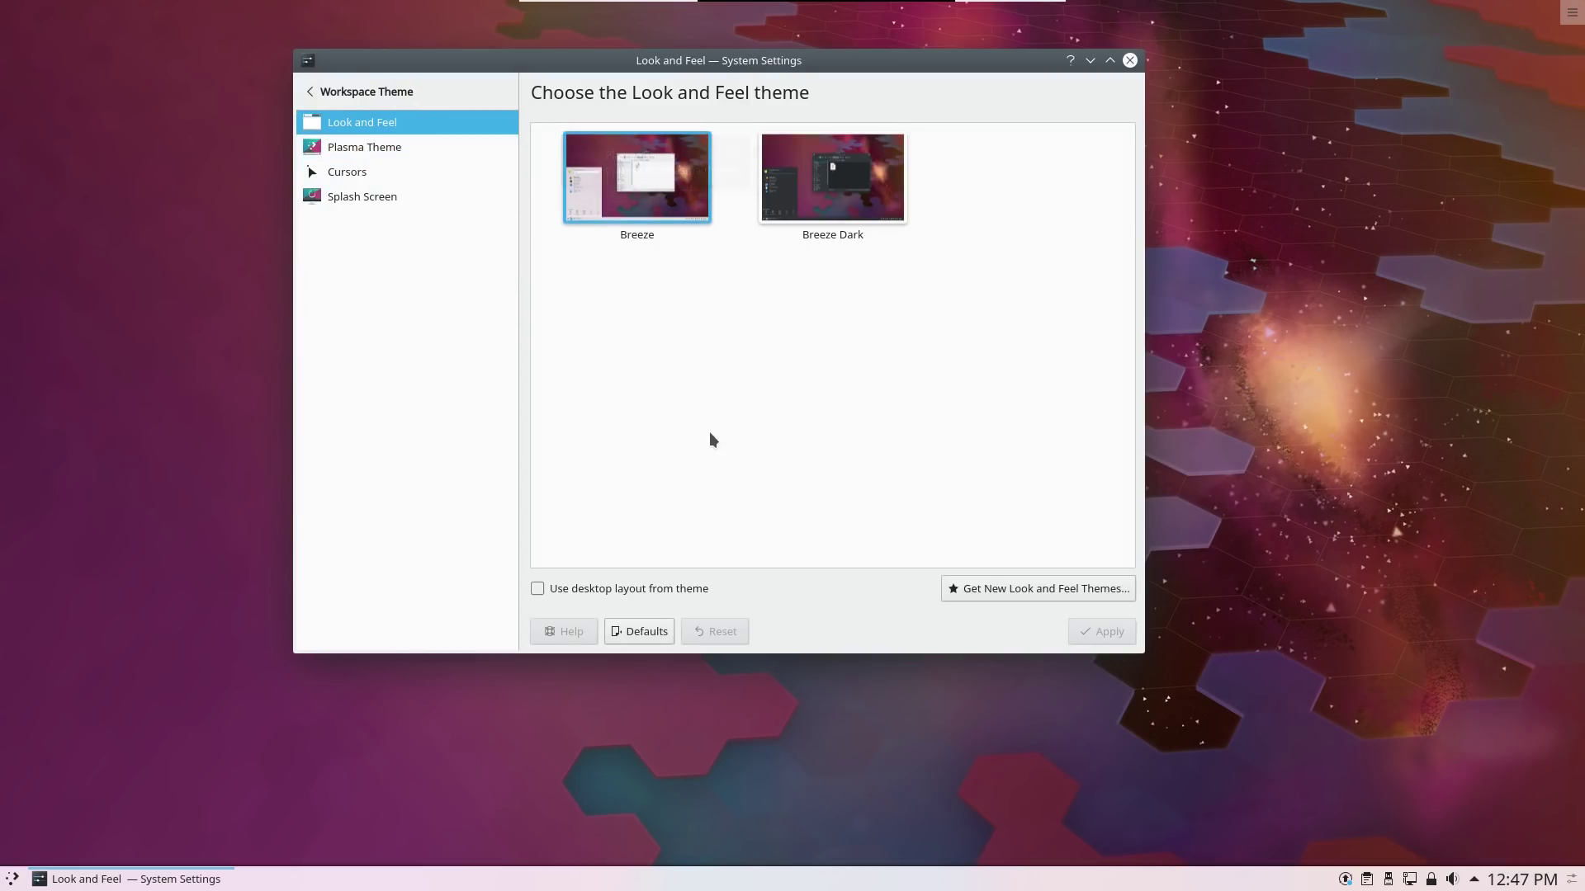
Apply the Breeze Dark look and feel and make the bottom panel 40 px tall.
{"action": "left_click", "coordinate": [885, 165]}
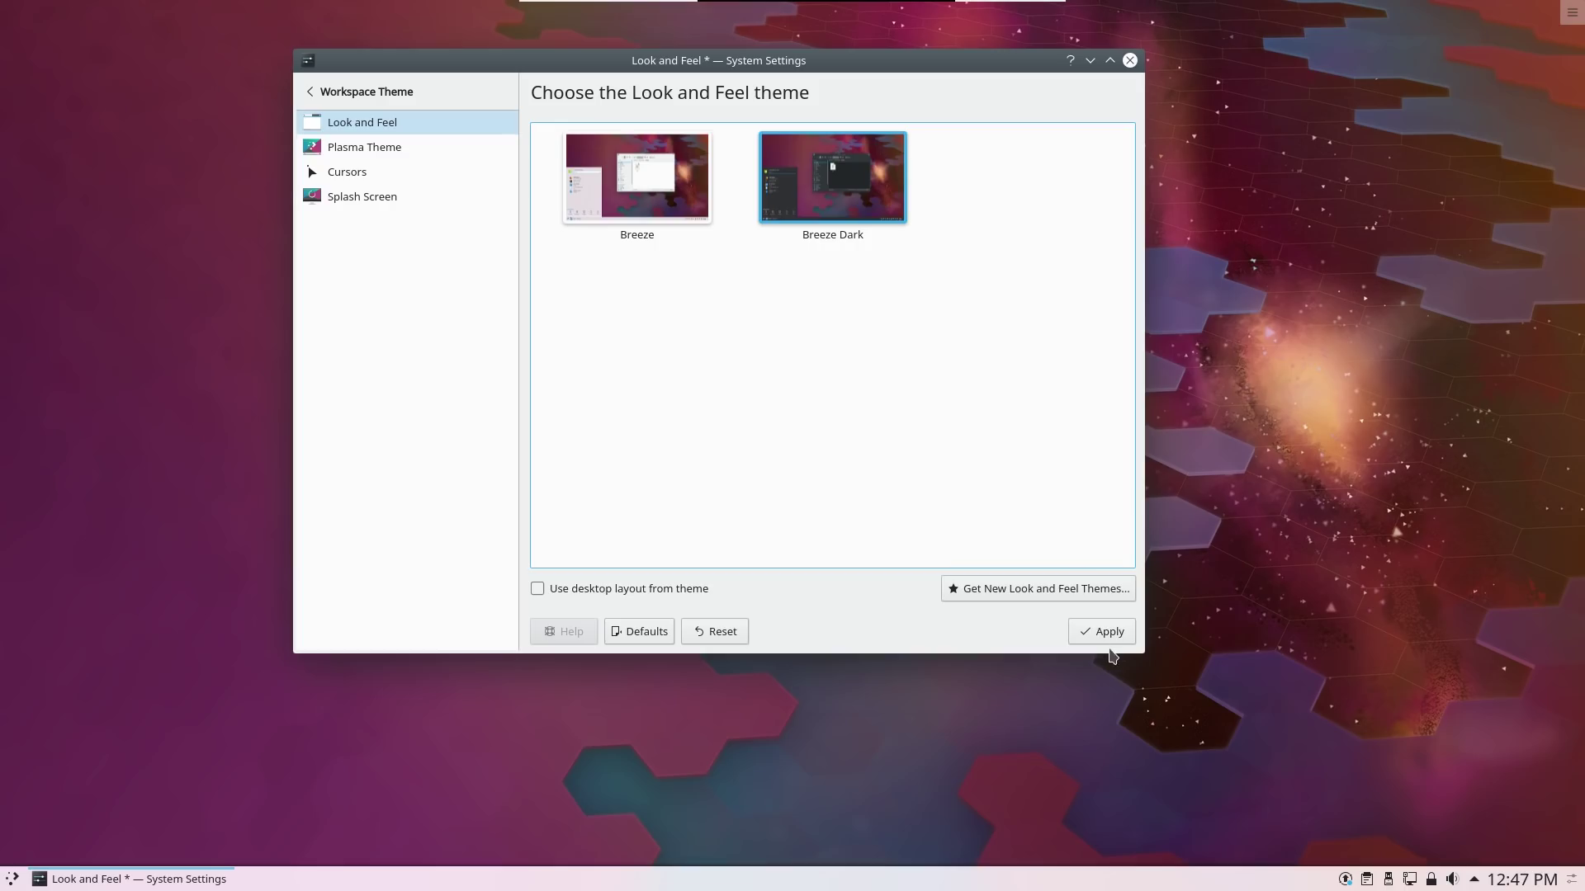
{"action": "left_click", "coordinate": [1099, 642]}
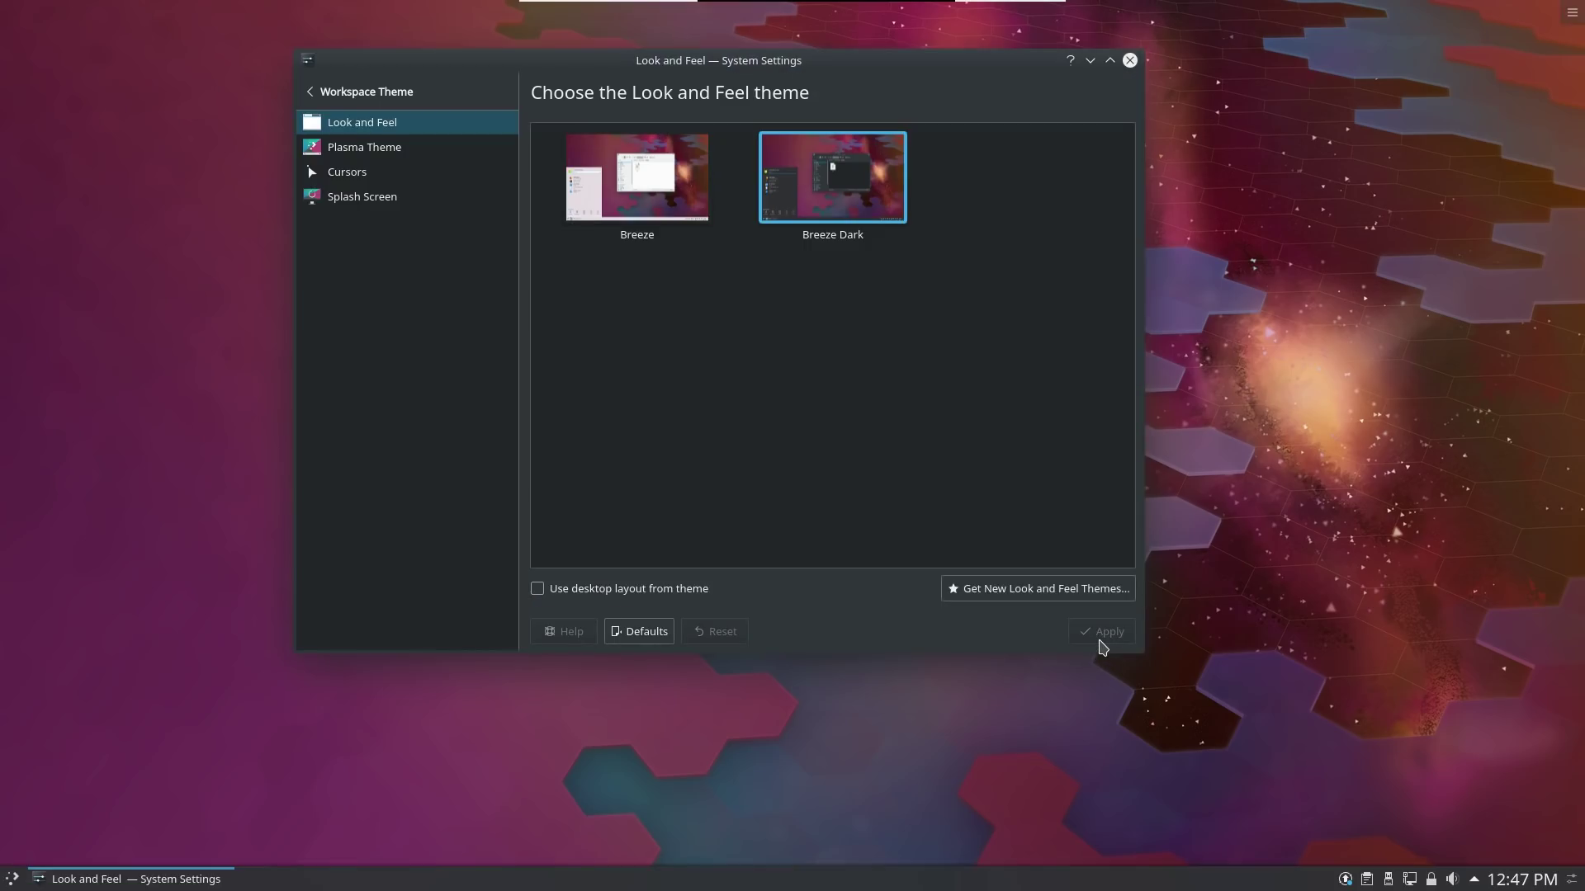
{"action": "left_click", "coordinate": [1572, 881]}
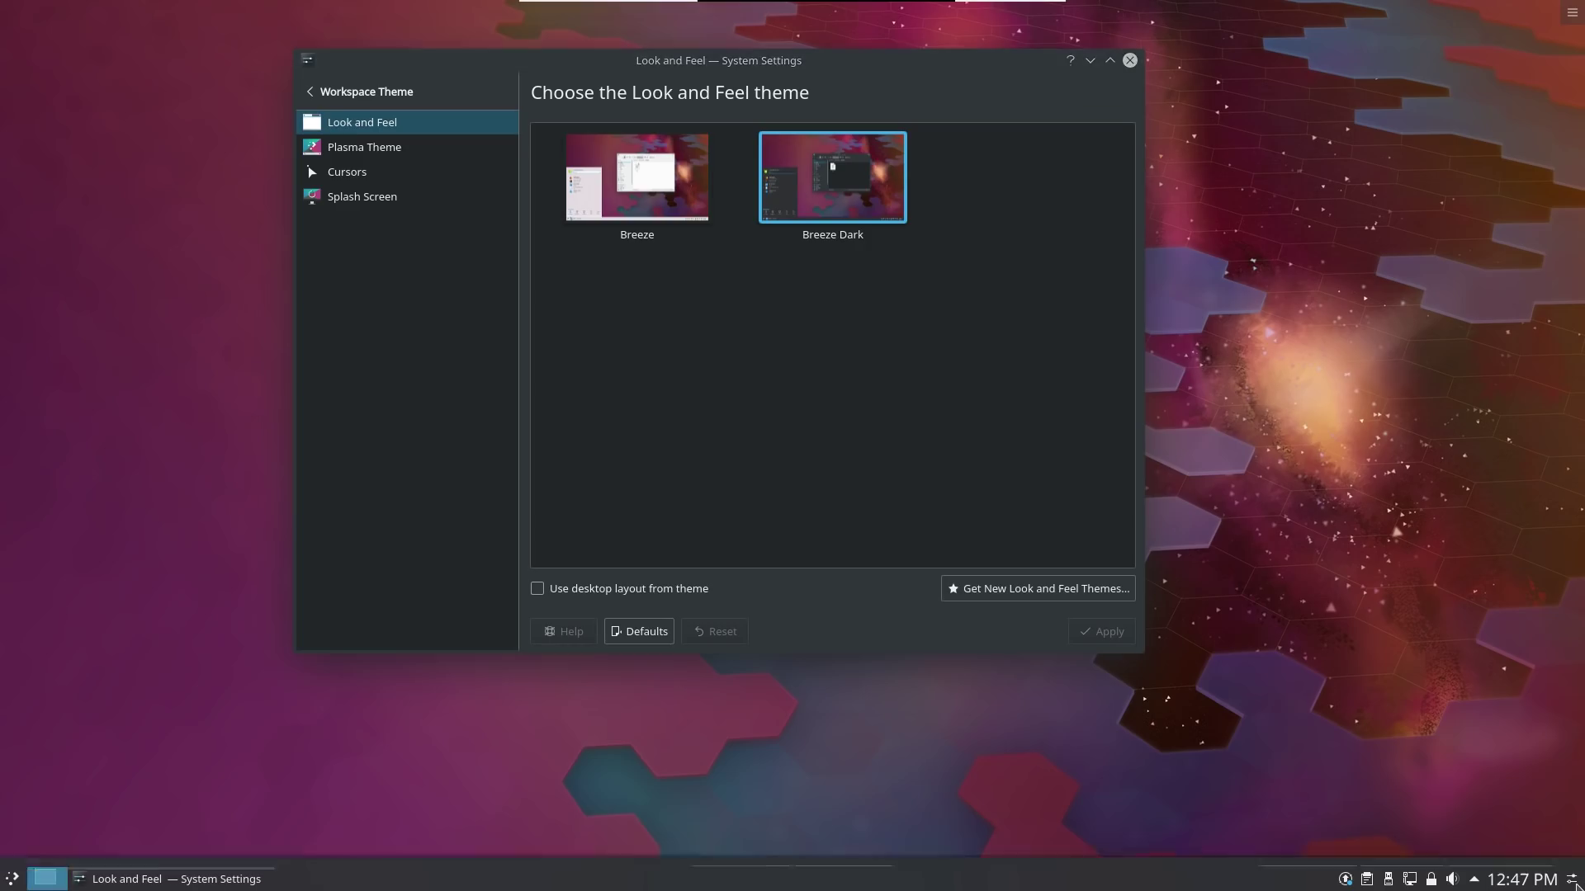
{"action": "left_click_drag", "start_coordinate": [869, 814], "coordinate": [869, 805]}
{"action": "left_click", "coordinate": [913, 558]}
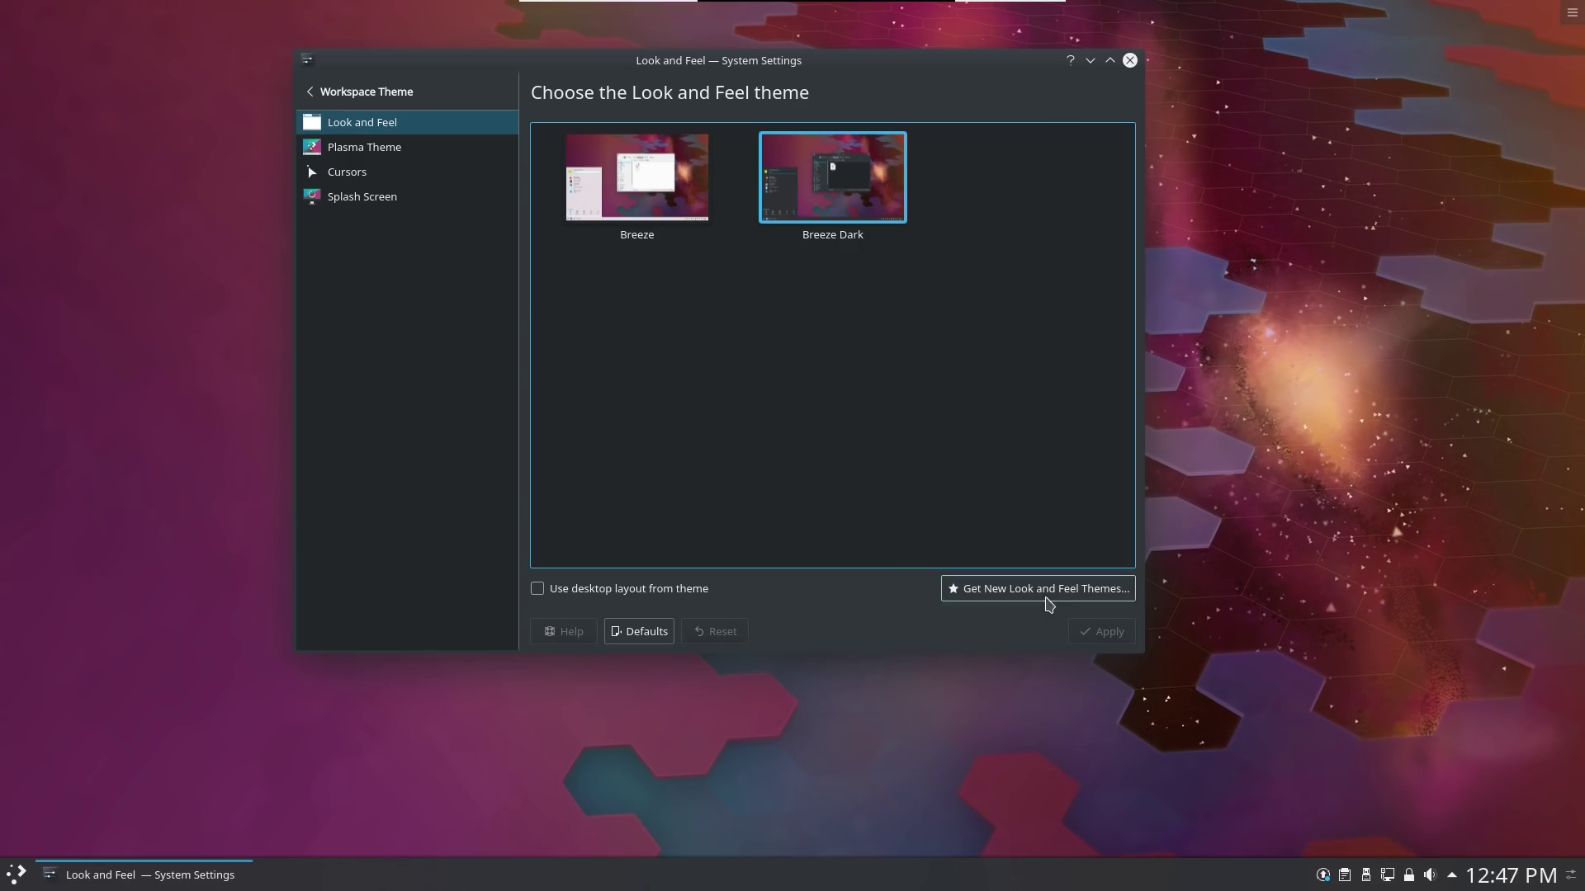
Browse the downloadable Look and Feel themes, then close the theme downloader.
{"action": "left_click", "coordinate": [1045, 602]}
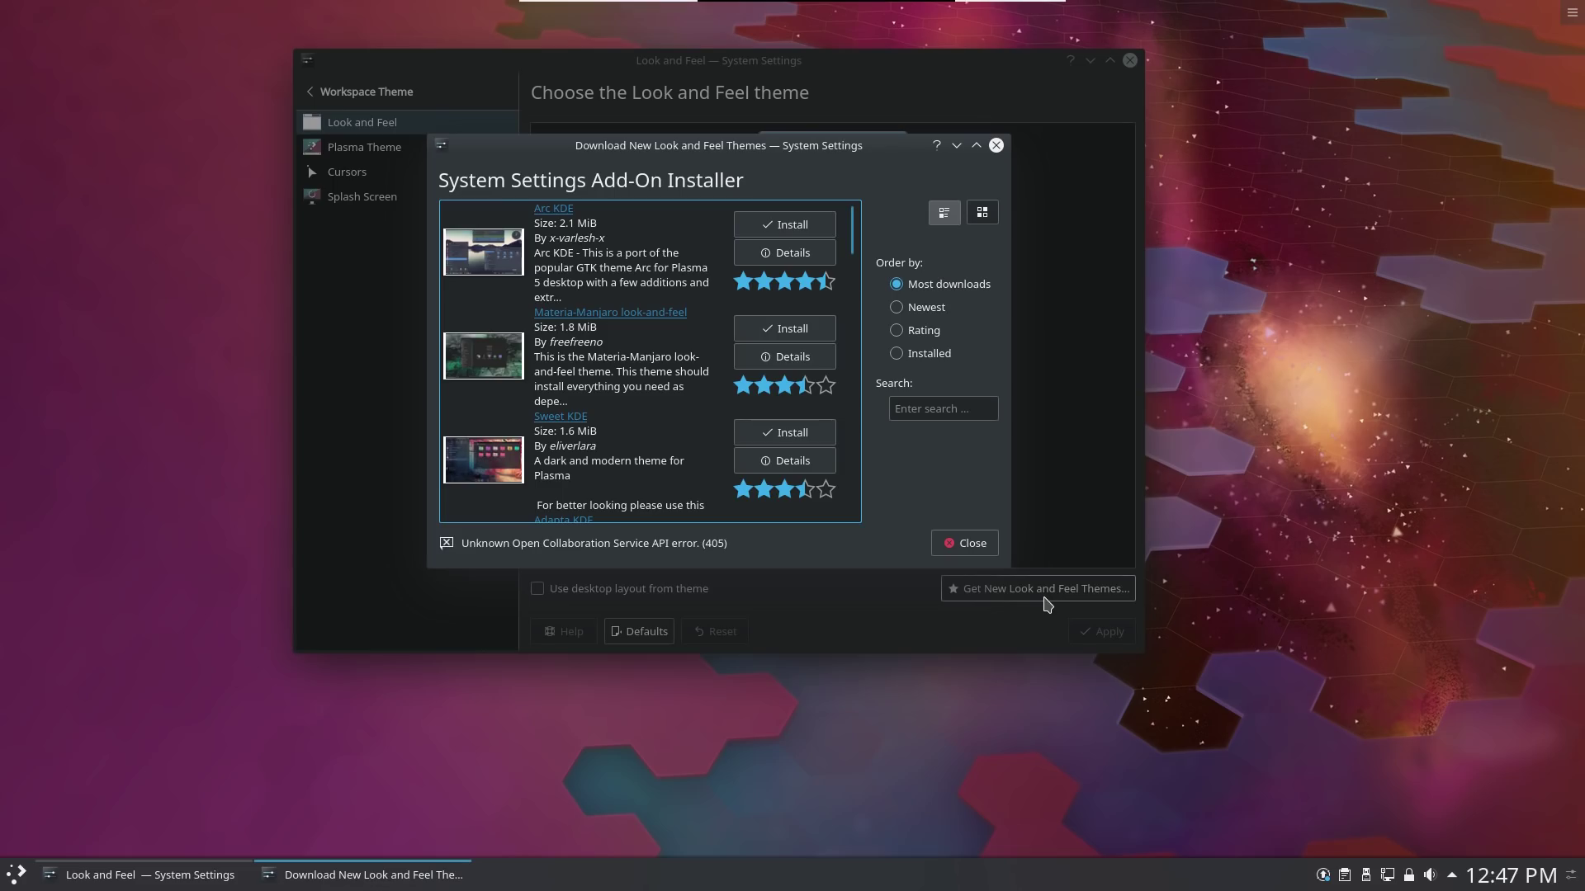
{"action": "scroll", "coordinate": [715, 449], "scroll_direction": "down", "scroll_amount": 5}
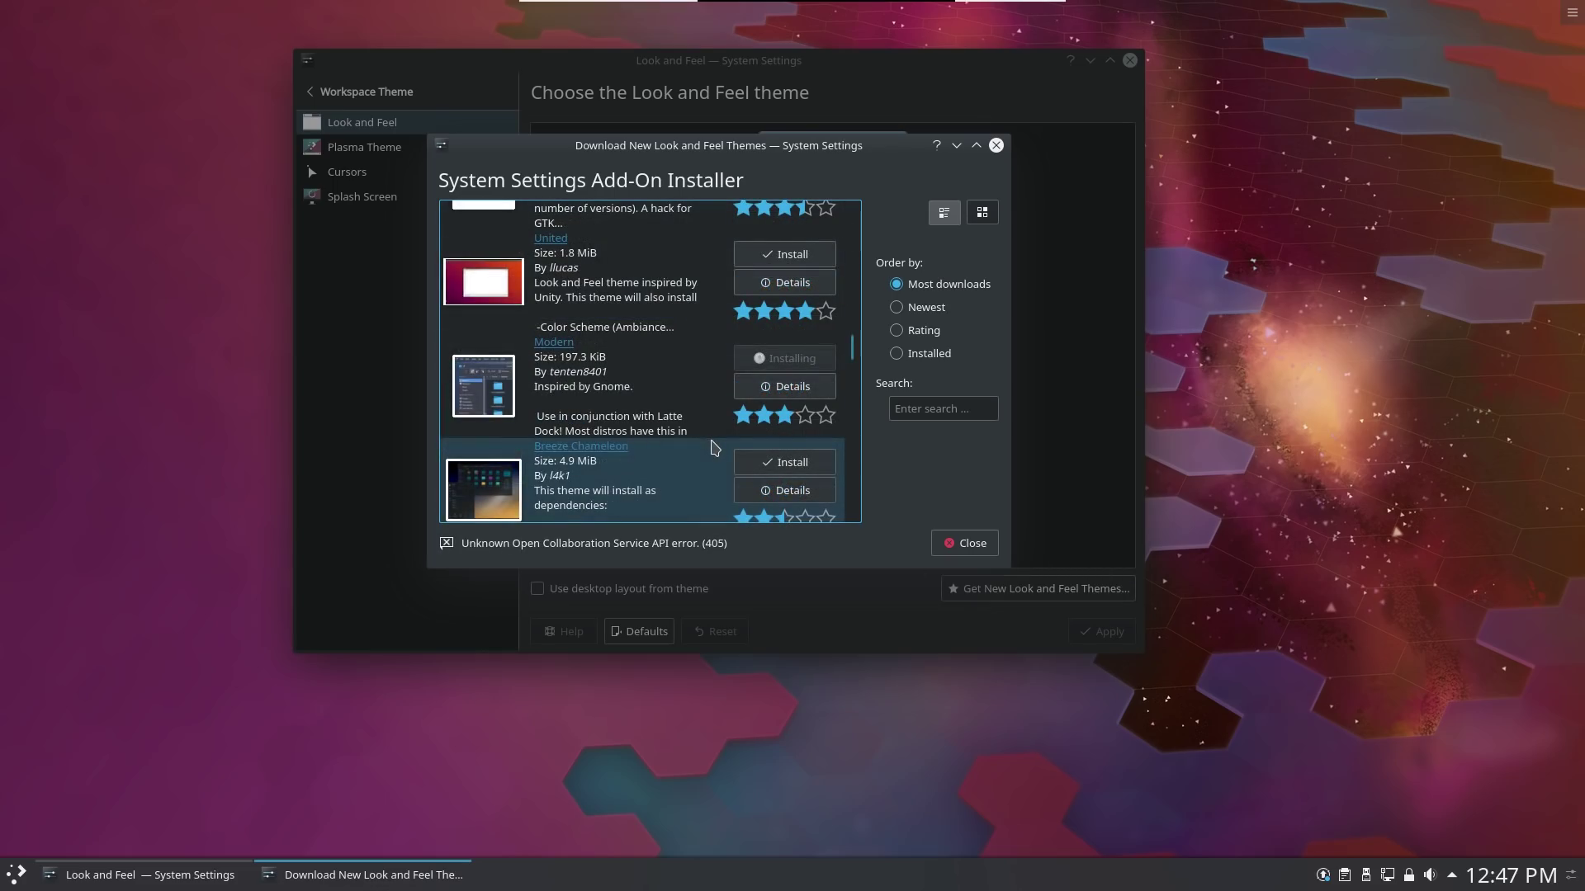
{"action": "left_click", "coordinate": [966, 542]}
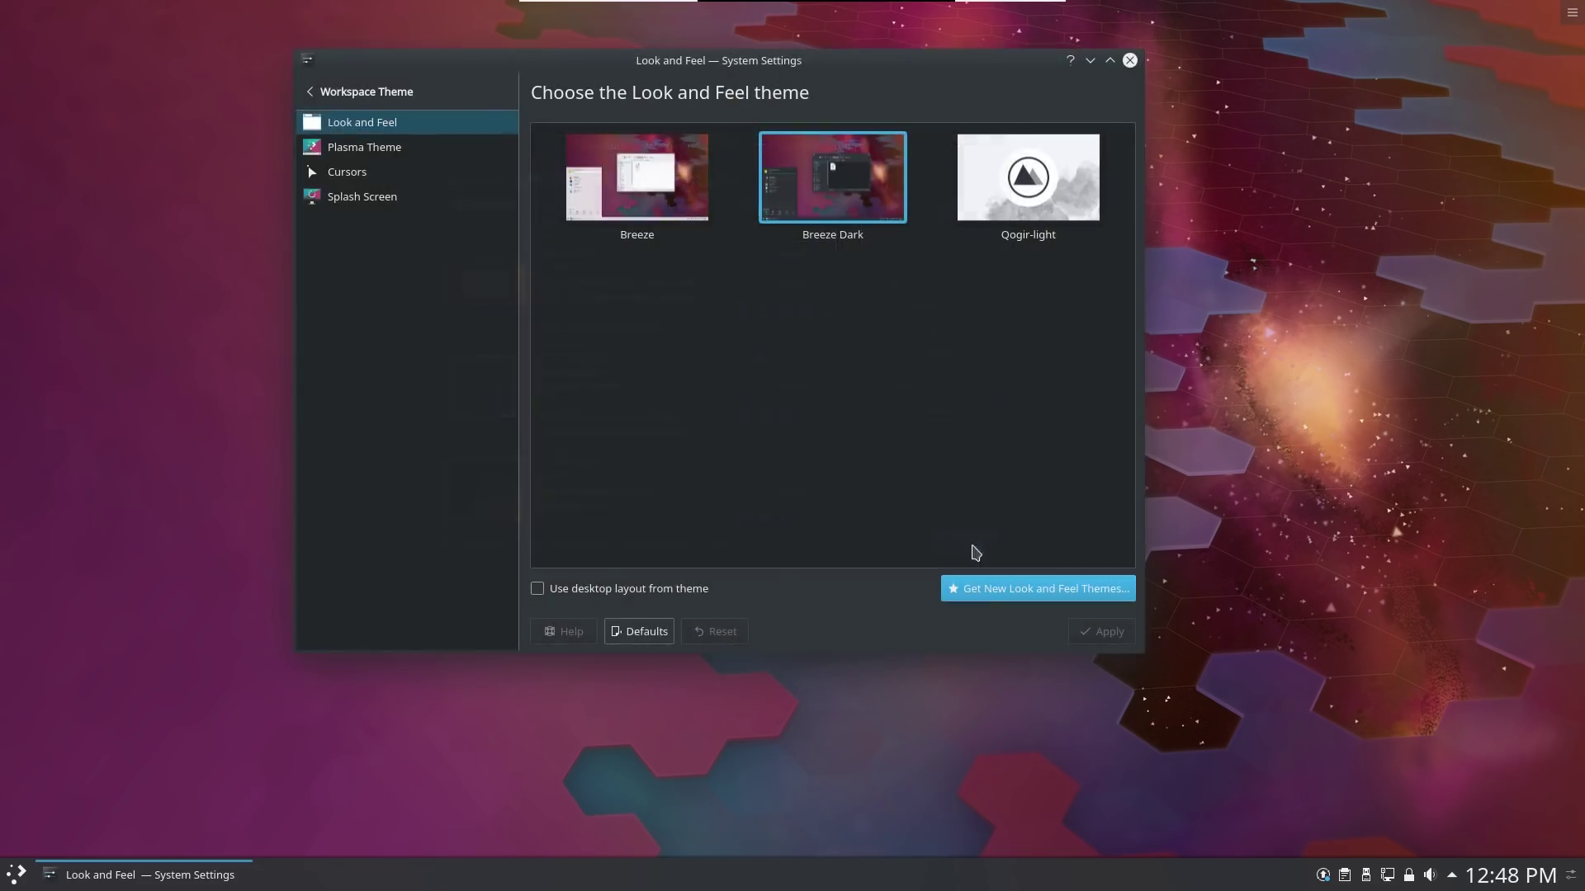
Select the Back To Black Plasma theme and apply it.
{"action": "left_click", "coordinate": [348, 147]}
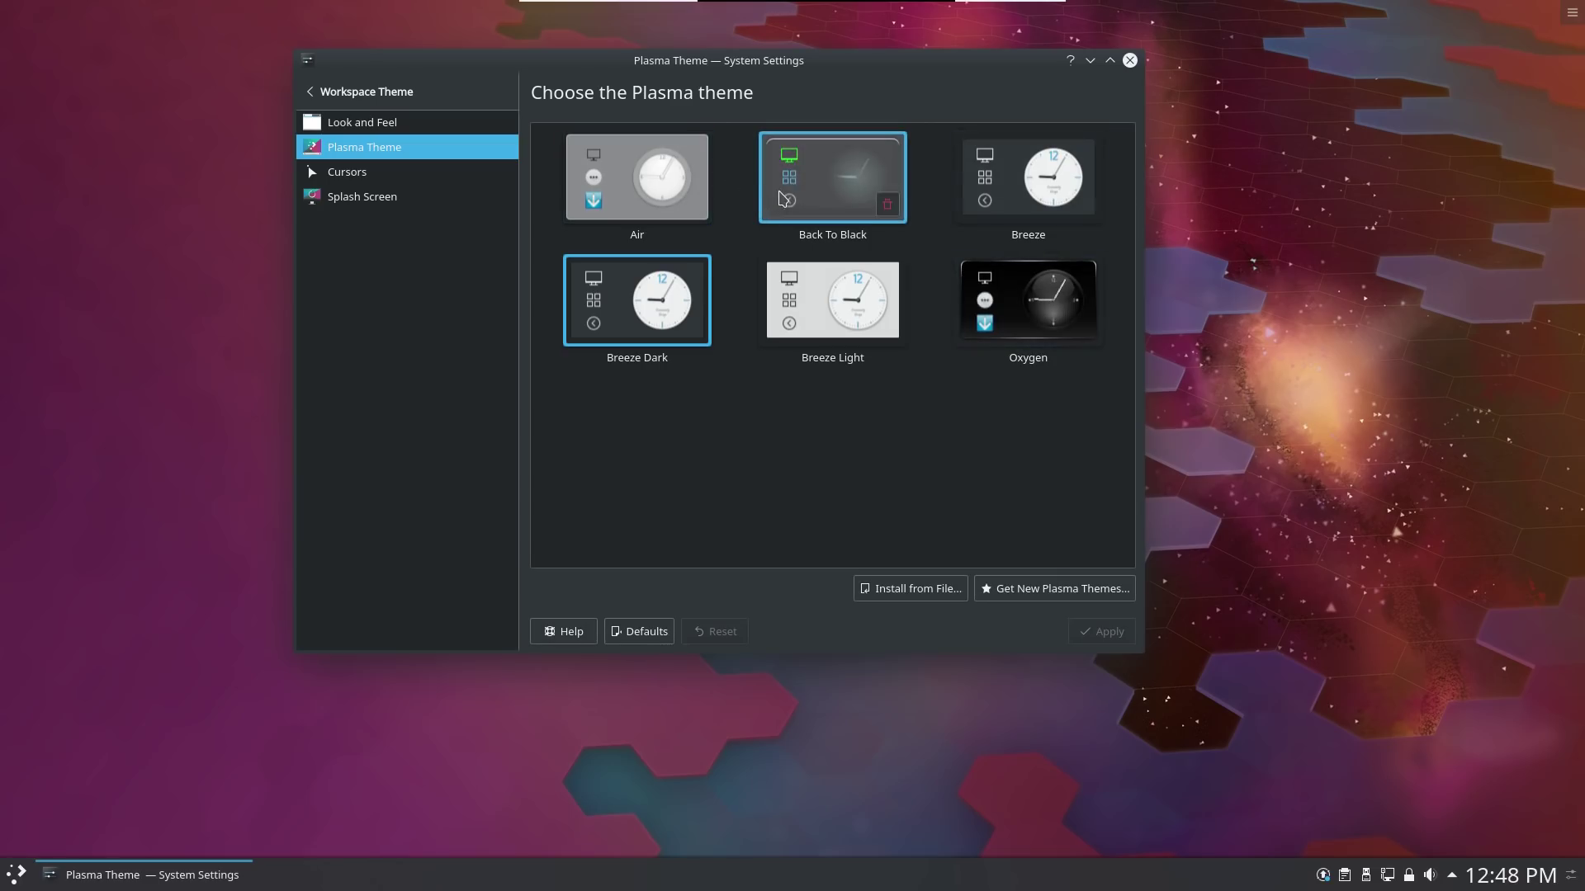
{"action": "left_click", "coordinate": [817, 186]}
{"action": "left_click", "coordinate": [1123, 636]}
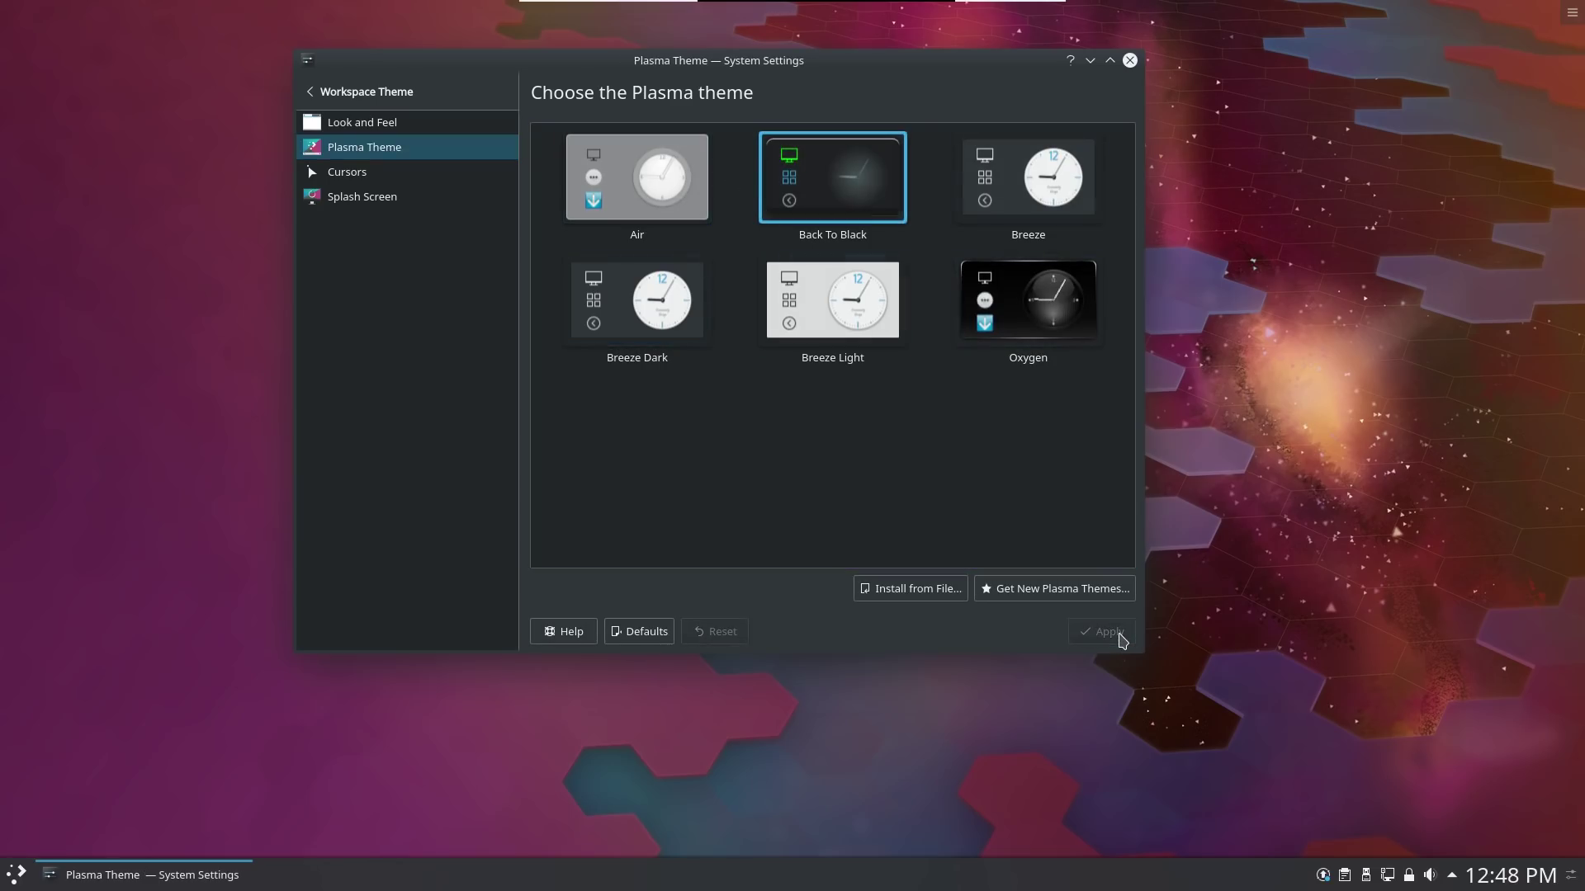
{"action": "left_click", "coordinate": [18, 873]}
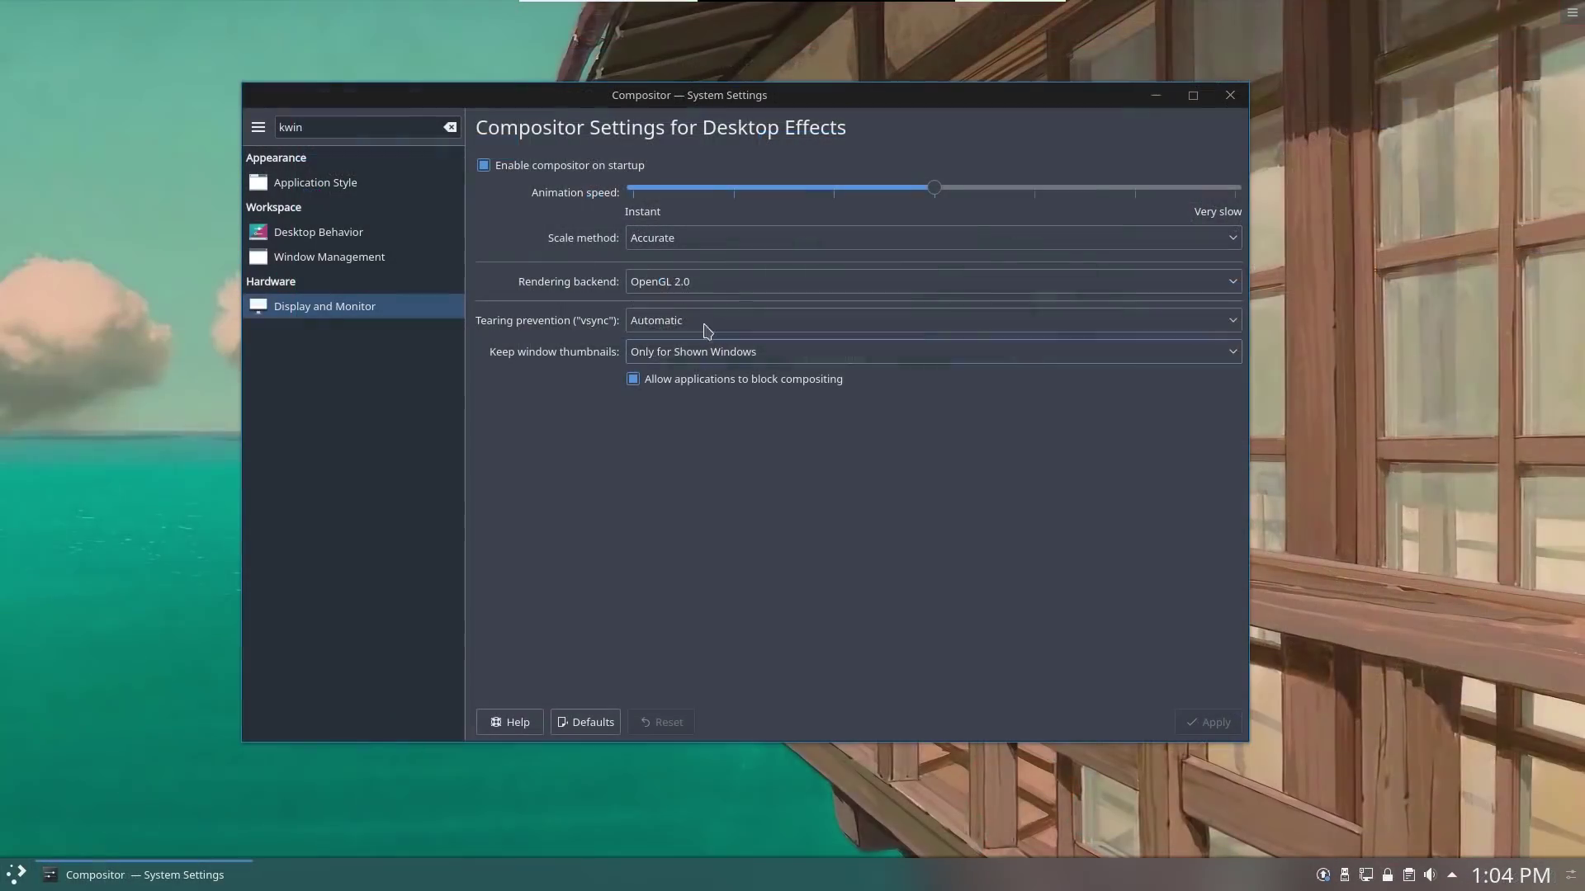
Set XRender rendering and Never tearing prevention, disallow apps blocking compositing, and apply.
{"action": "left_click", "coordinate": [682, 285]}
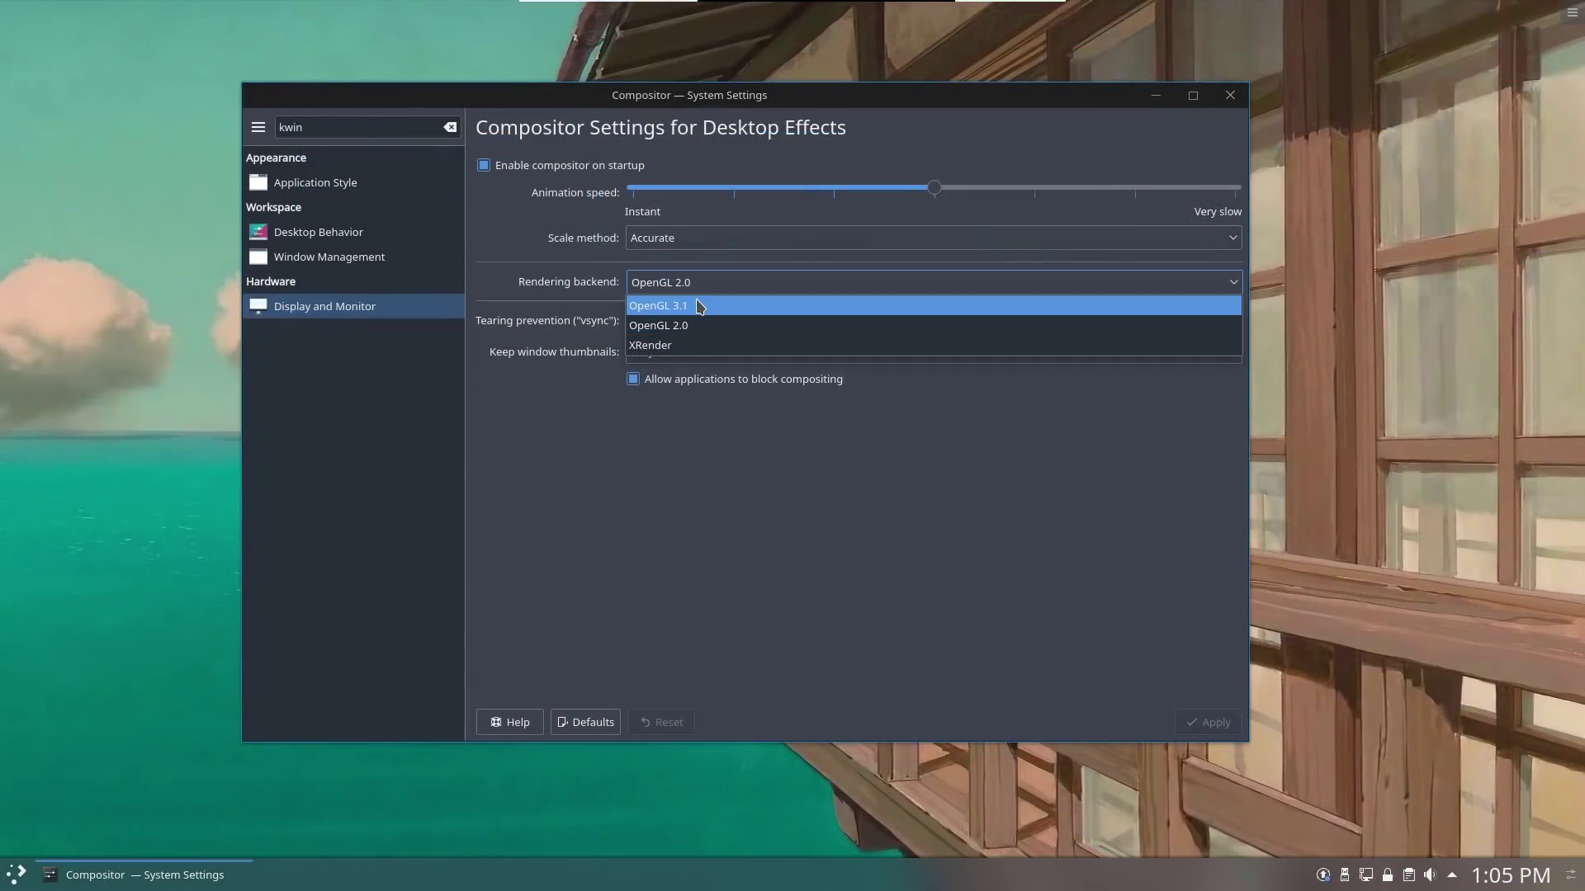
{"action": "left_click", "coordinate": [685, 345]}
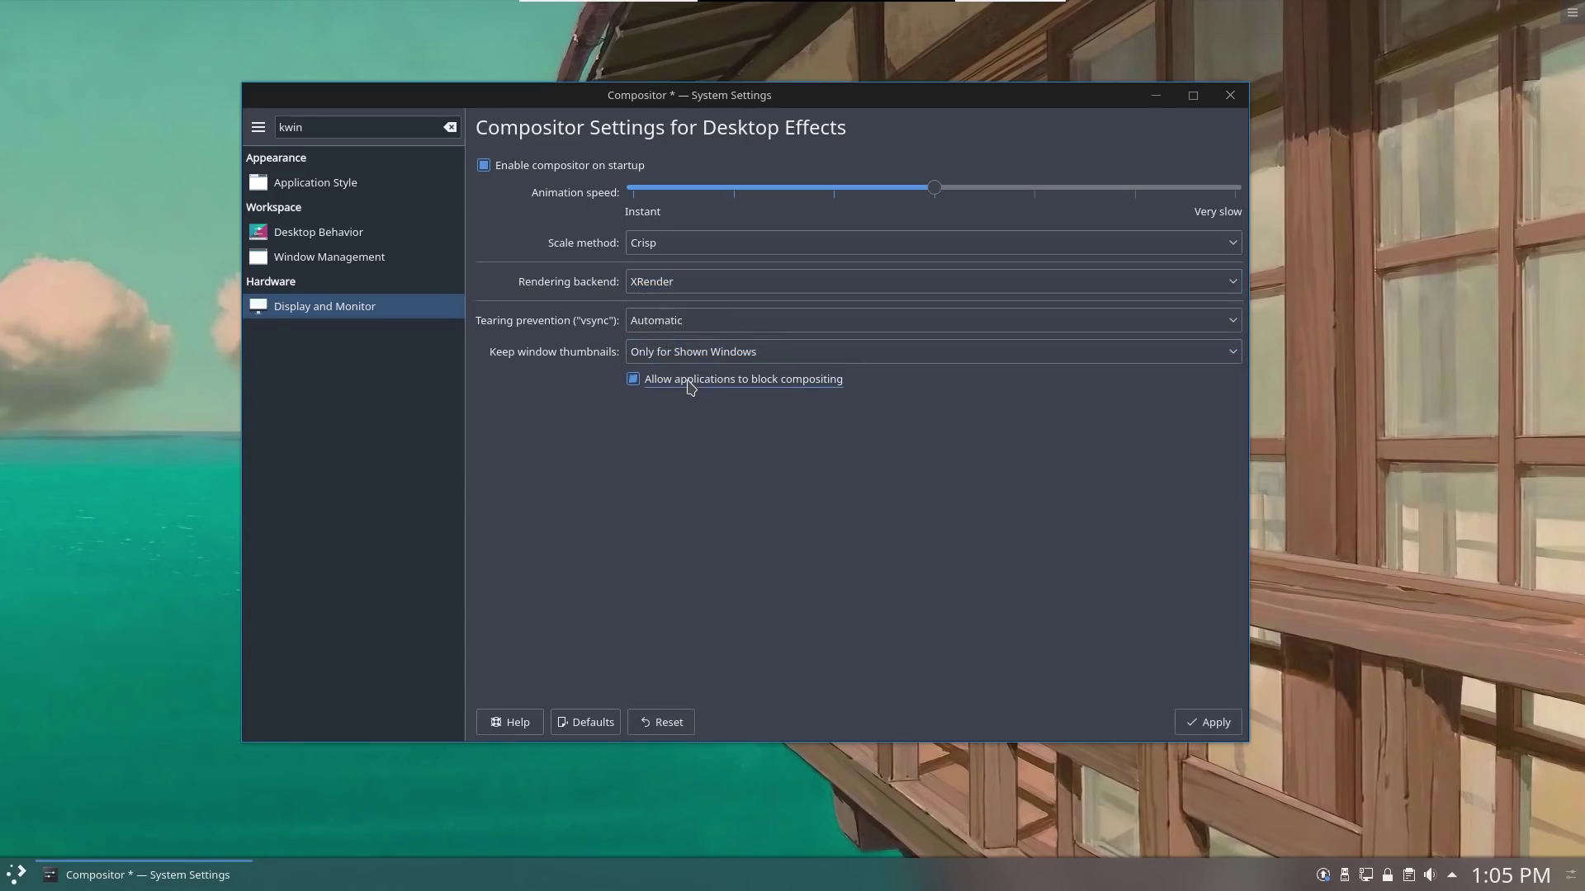
{"action": "left_click", "coordinate": [671, 330]}
{"action": "left_click", "coordinate": [644, 345]}
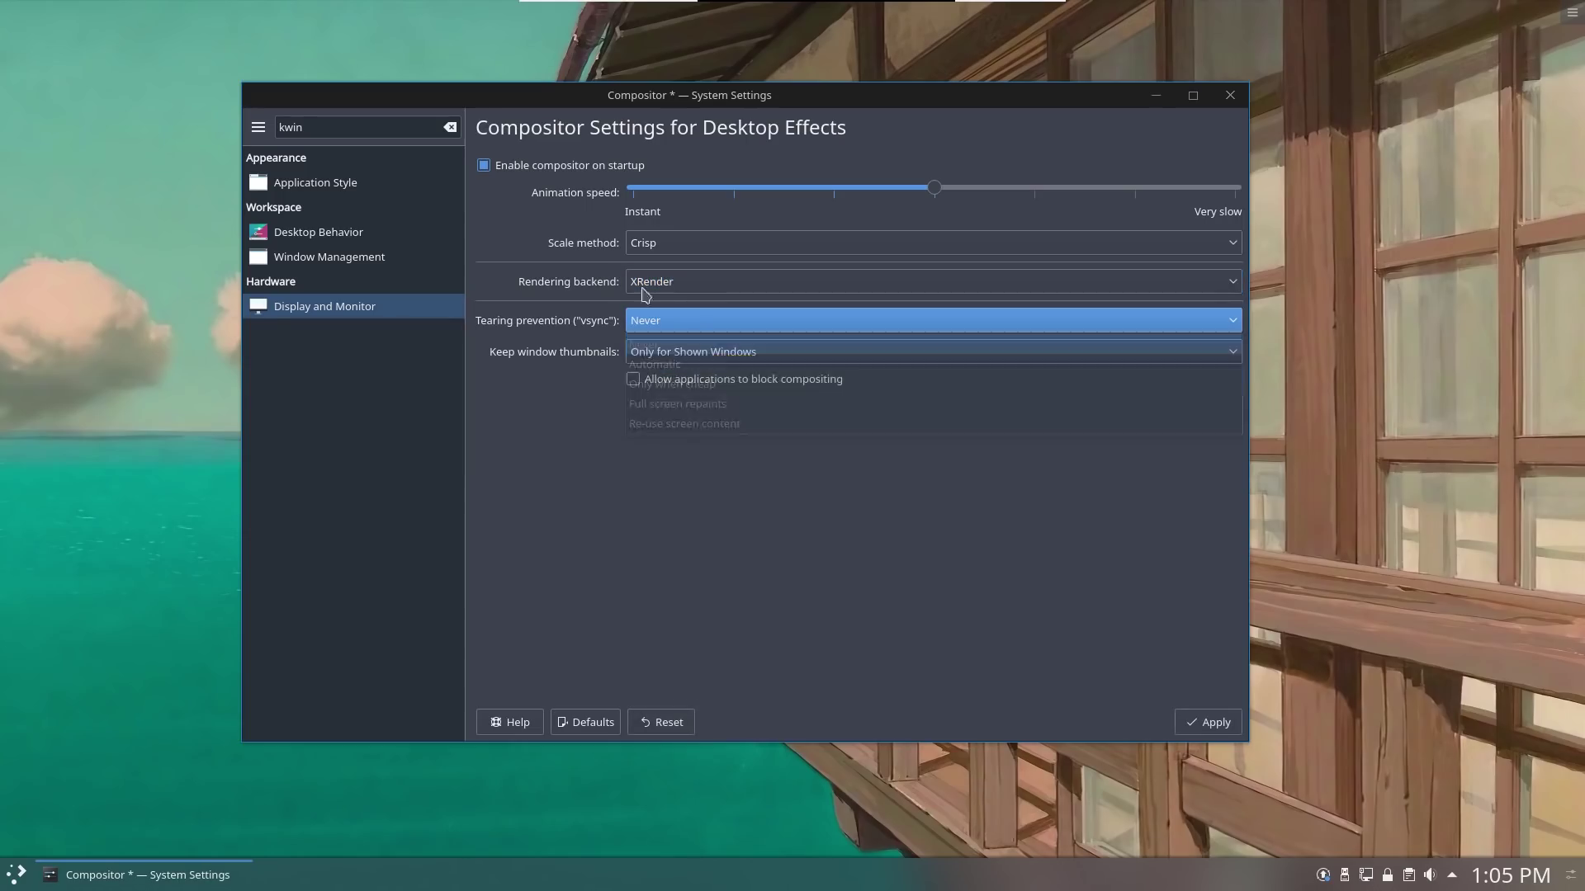
{"action": "left_click", "coordinate": [557, 169]}
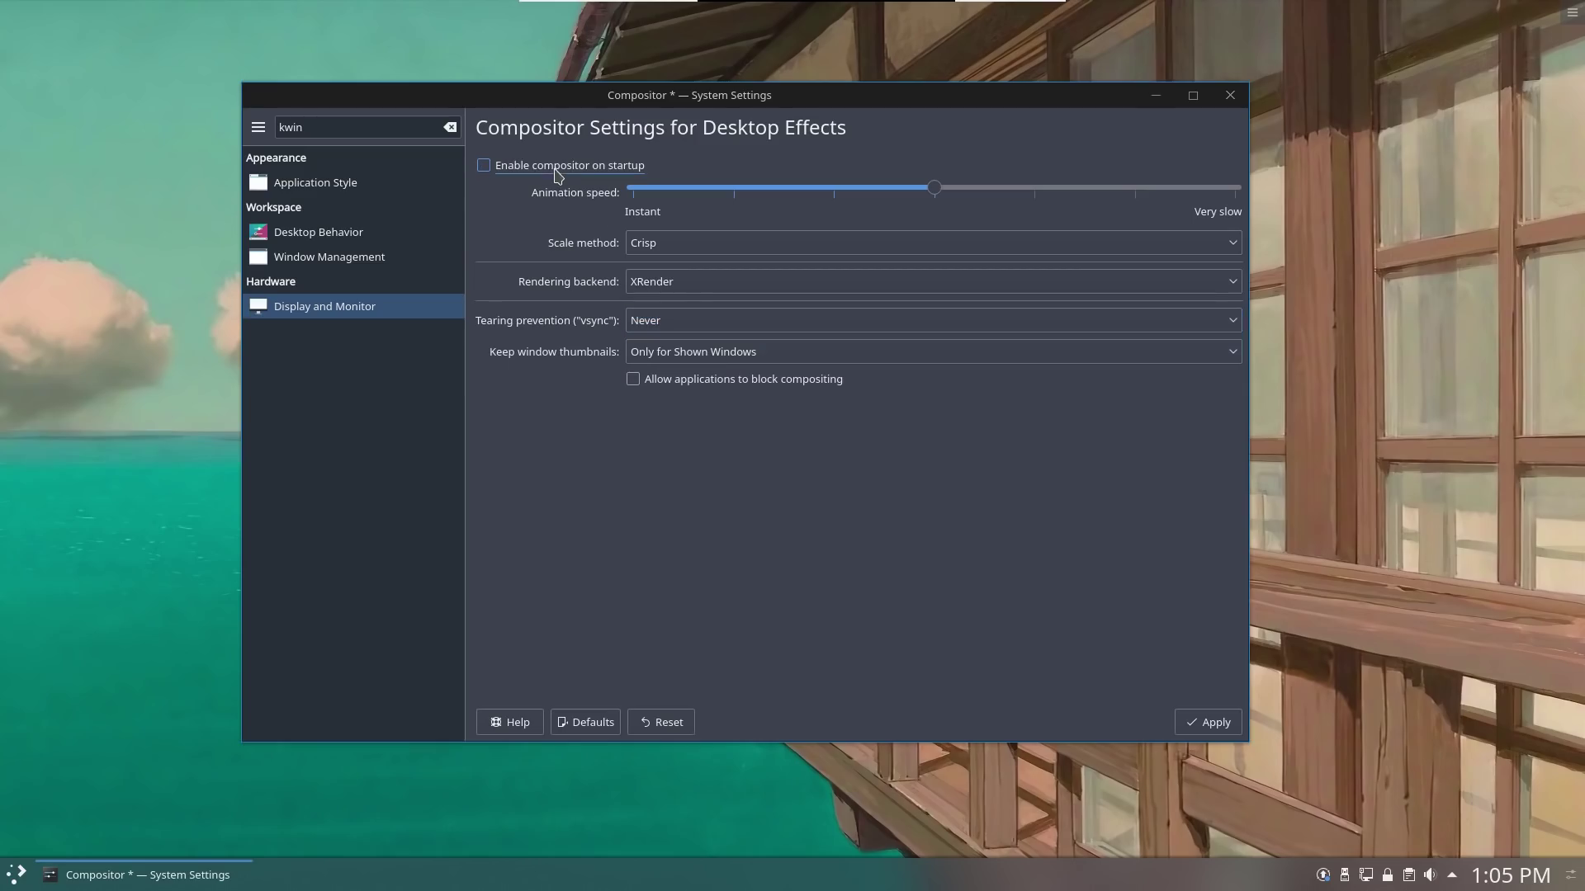
{"action": "left_click", "coordinate": [1210, 731]}
{"action": "mouse_move", "coordinate": [815, 101]}
{"action": "left_mouse_down"}
{"action": "mouse_move", "coordinate": [1552, 248]}
{"action": "mouse_move", "coordinate": [1581, 285]}
{"action": "mouse_move", "coordinate": [33, 430]}
{"action": "mouse_move", "coordinate": [570, 354]}
{"action": "mouse_move", "coordinate": [859, 96]}
{"action": "mouse_move", "coordinate": [843, 101]}
{"action": "left_mouse_up"}
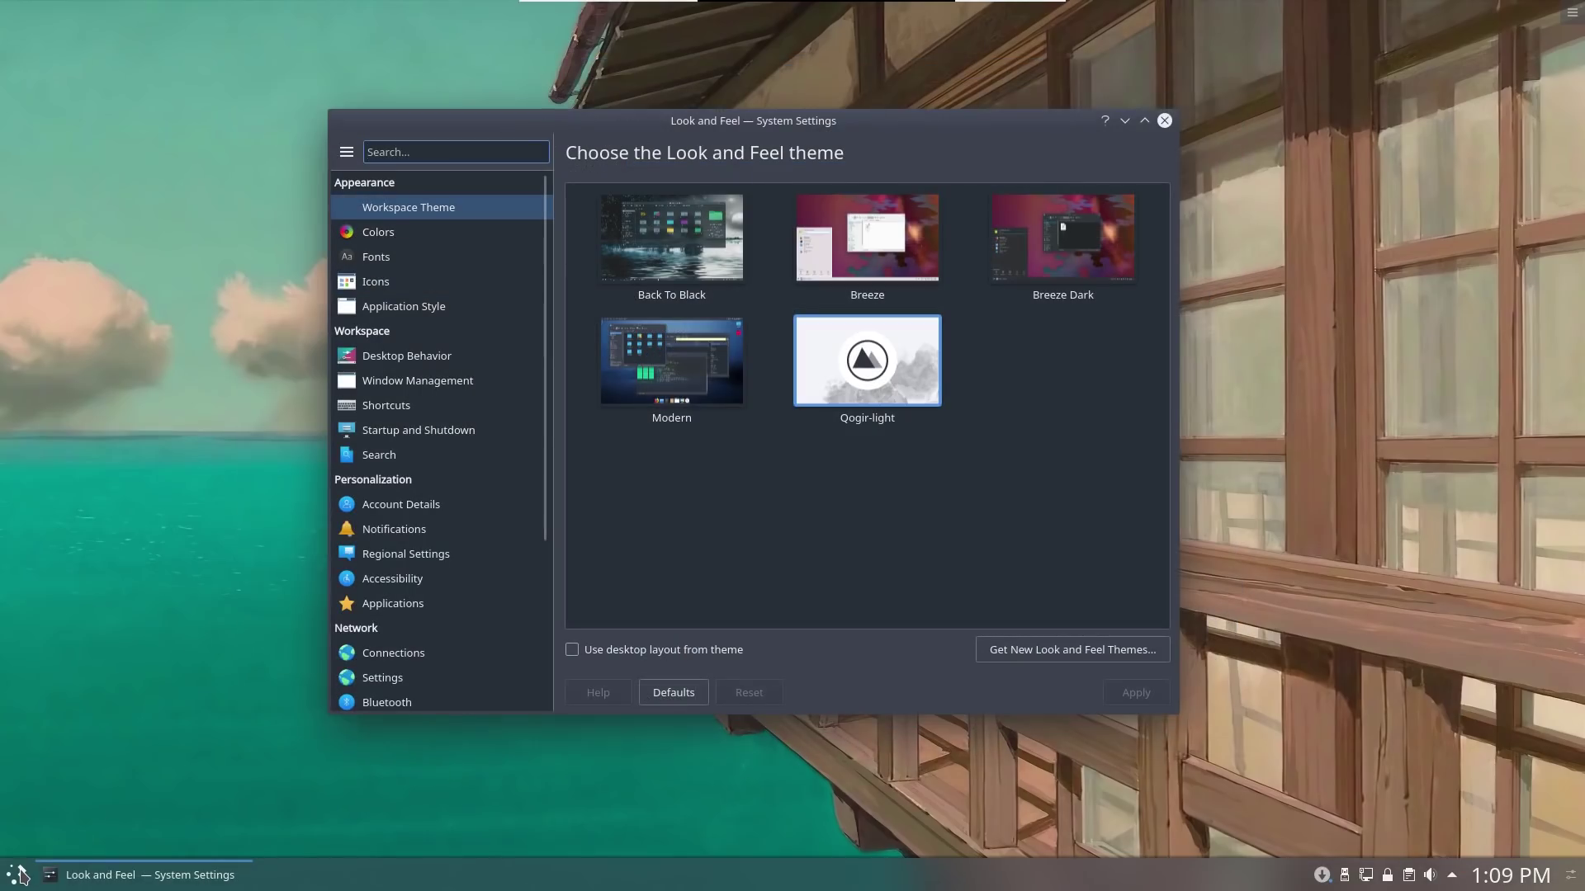
Launch Dolphin, centre its window and browse the Root of the filesystem.
{"action": "left_click", "coordinate": [21, 877]}
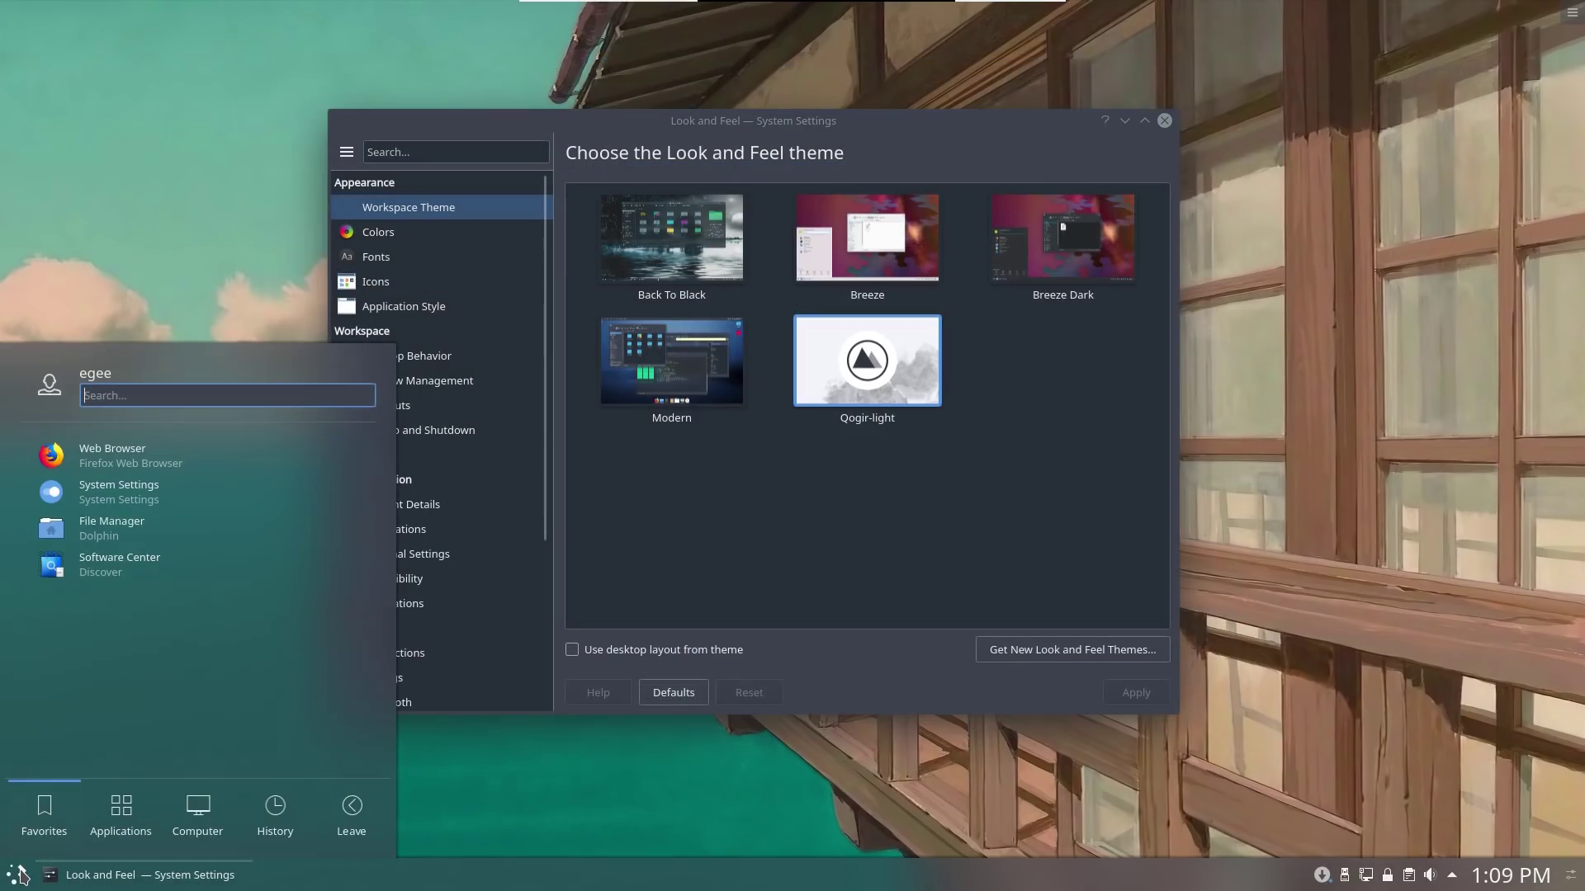
{"action": "left_click", "coordinate": [121, 529]}
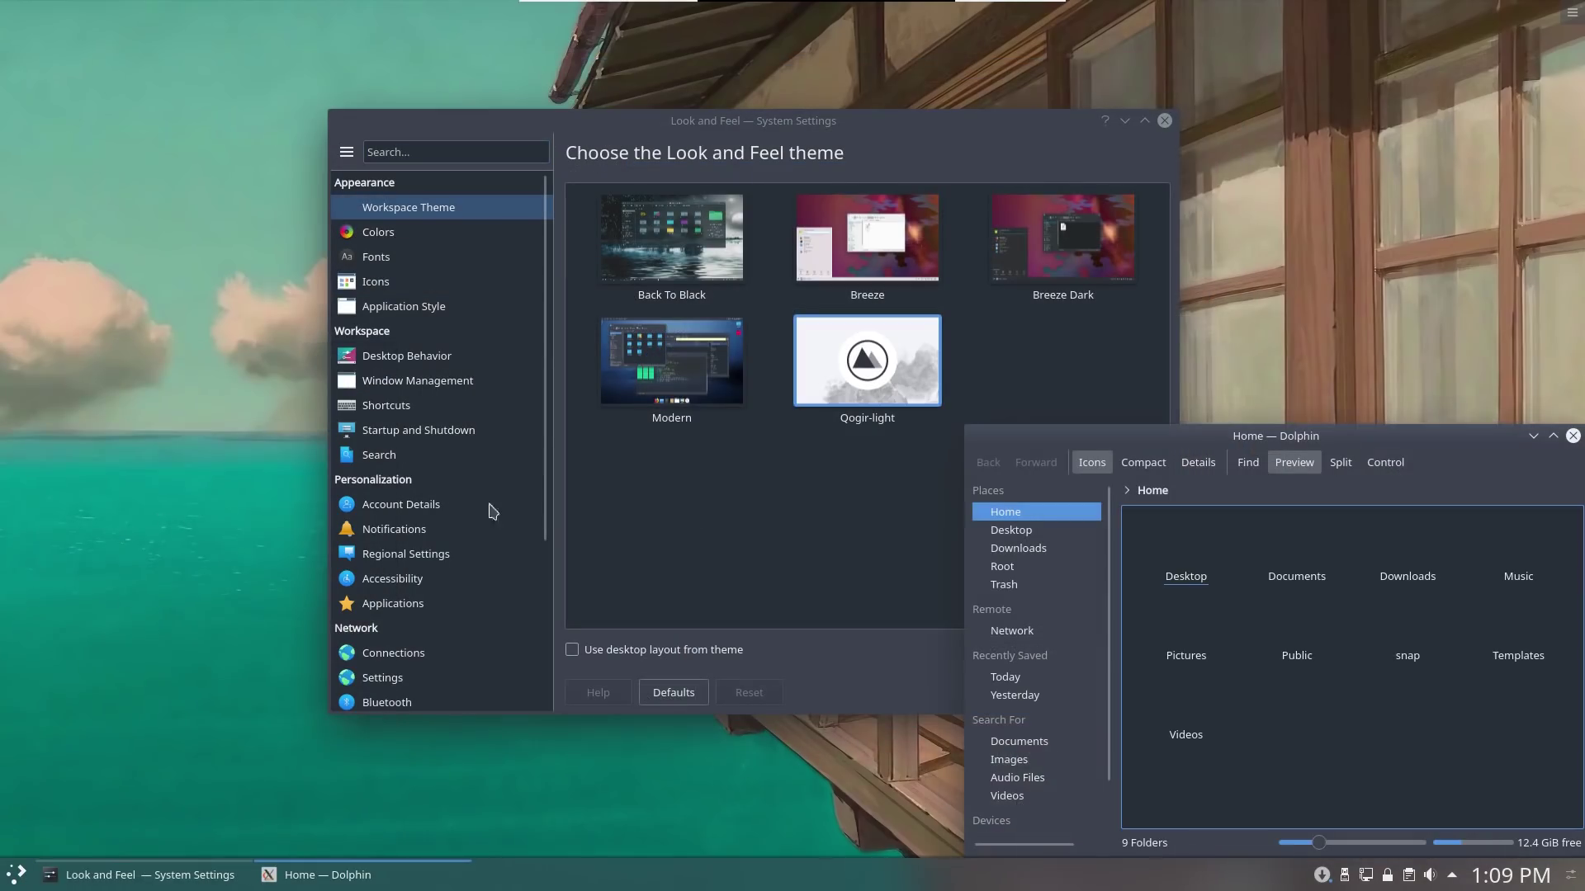
{"action": "left_click_drag", "start_coordinate": [1247, 445], "coordinate": [652, 183]}
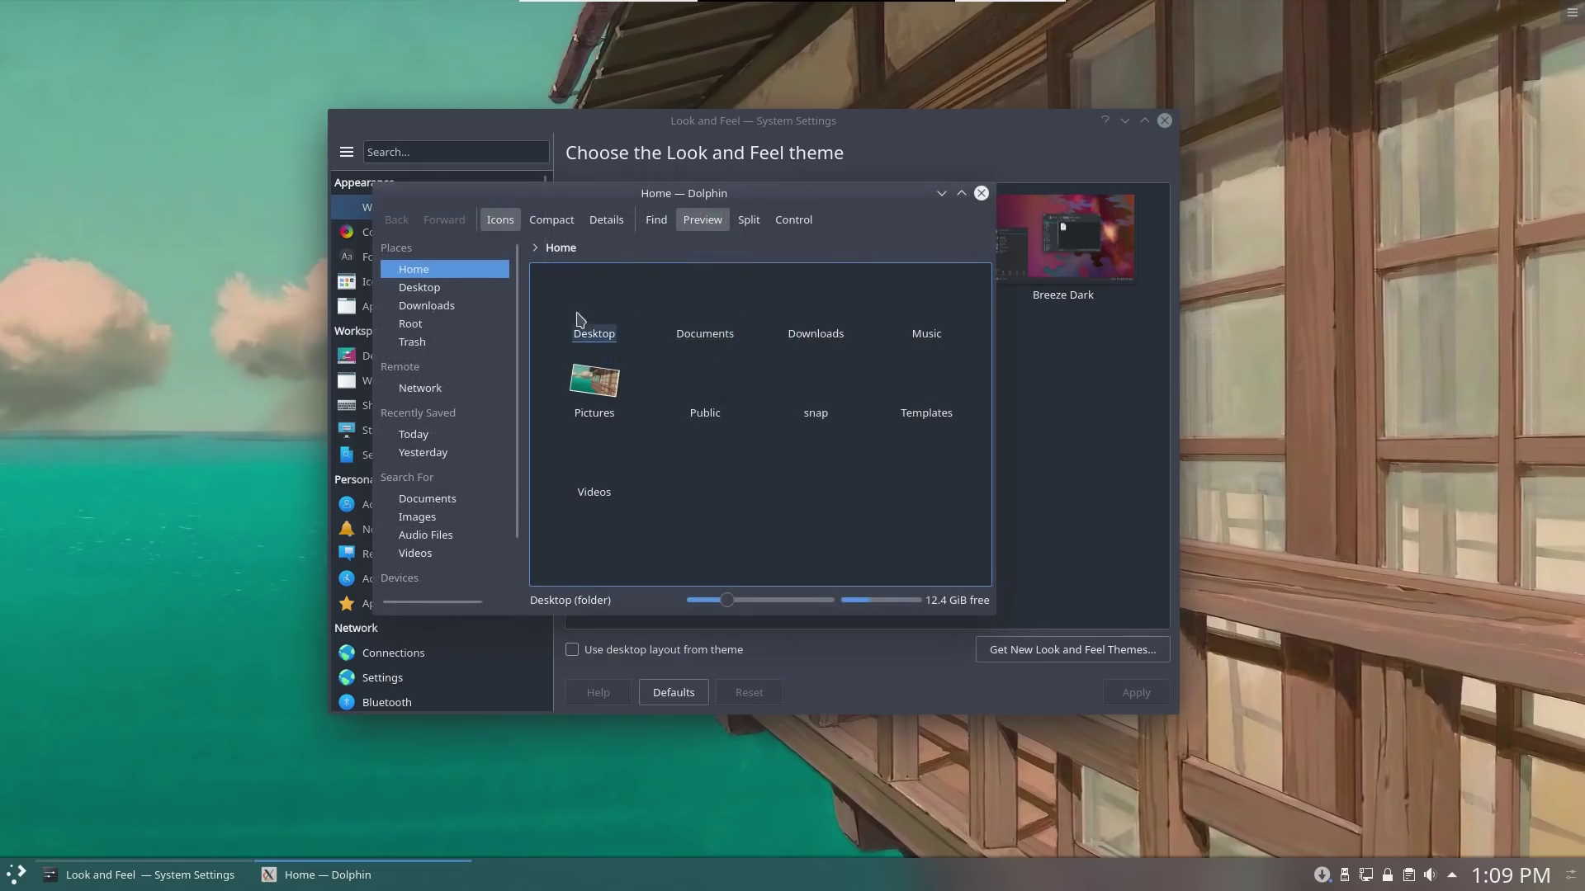
{"action": "left_click", "coordinate": [408, 325]}
{"action": "scroll", "coordinate": [753, 355], "scroll_direction": "down", "scroll_amount": 3}
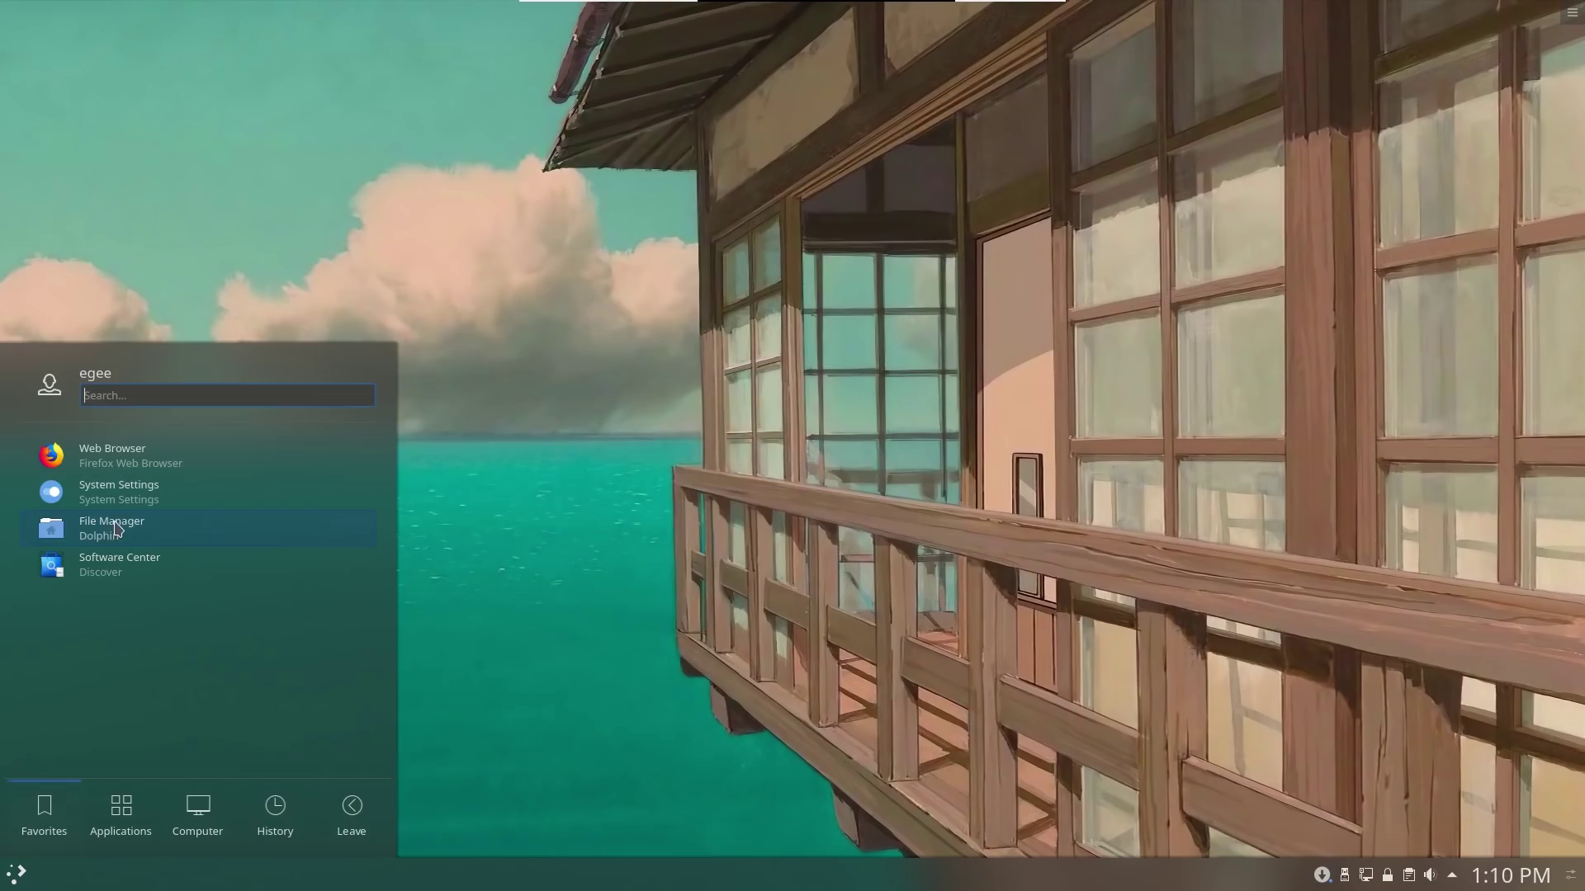
Start System Settings, centre its window and go to Workspace Theme.
{"action": "left_click", "coordinate": [114, 510]}
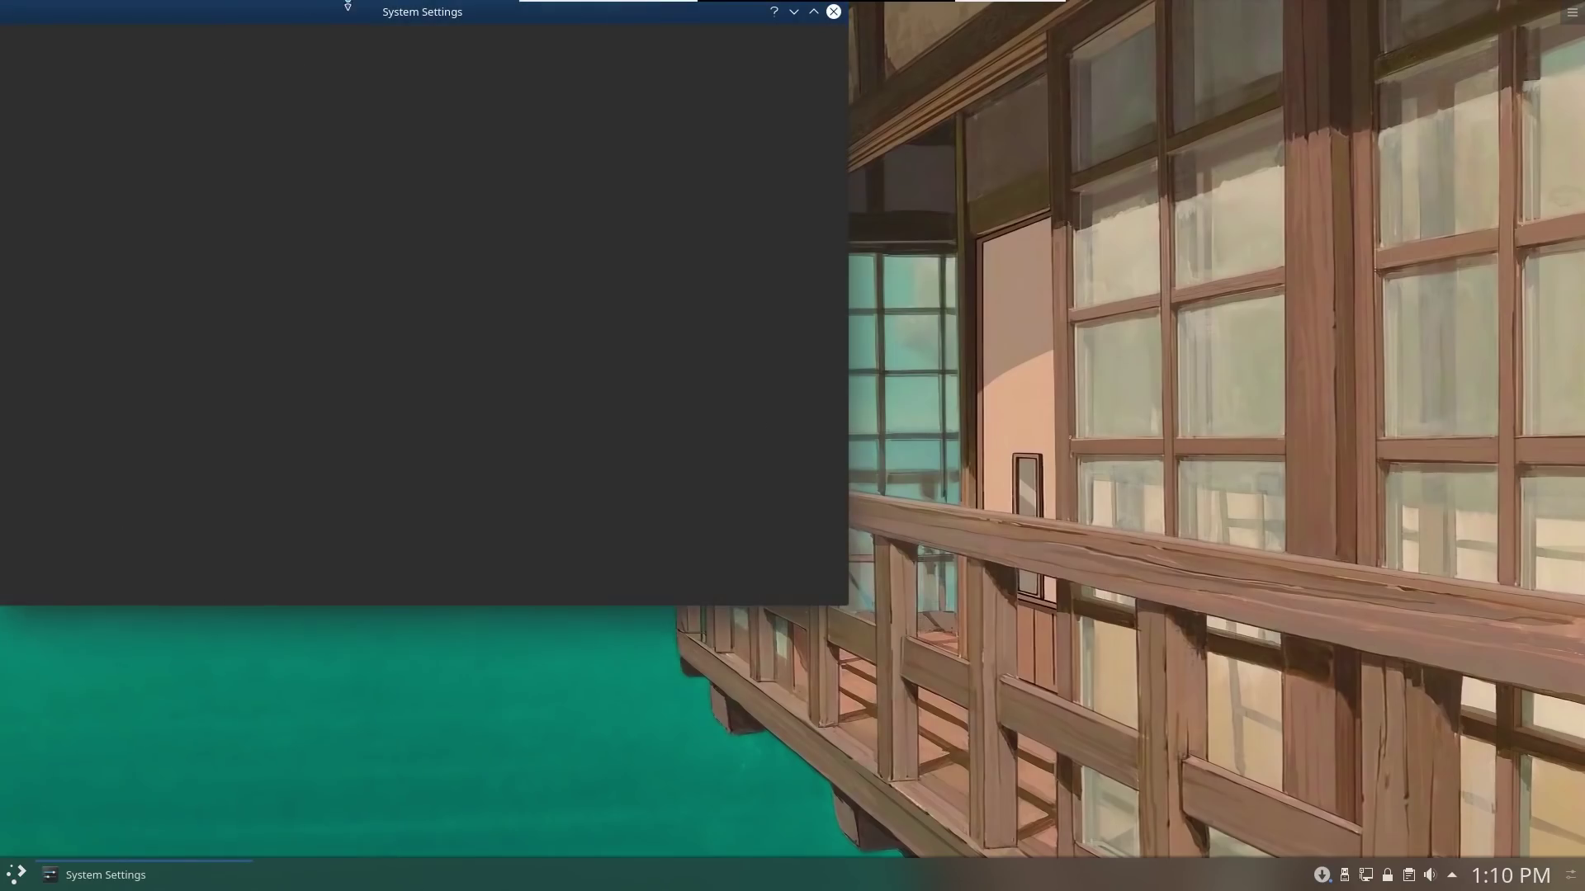
{"action": "left_click_drag", "start_coordinate": [353, 17], "coordinate": [606, 93]}
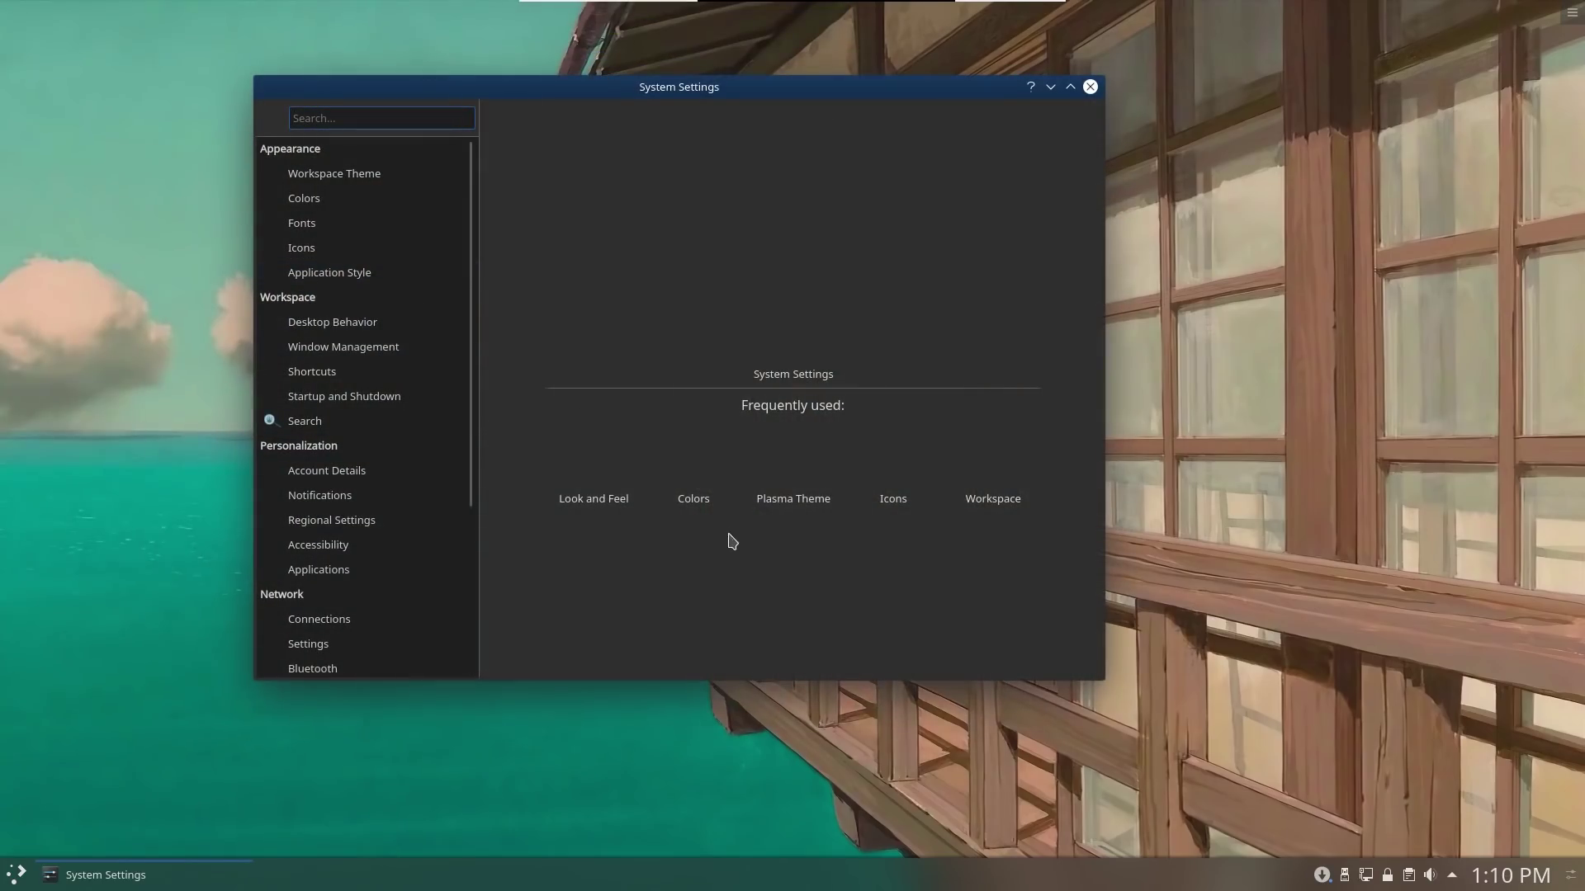
{"action": "left_click", "coordinate": [356, 172]}
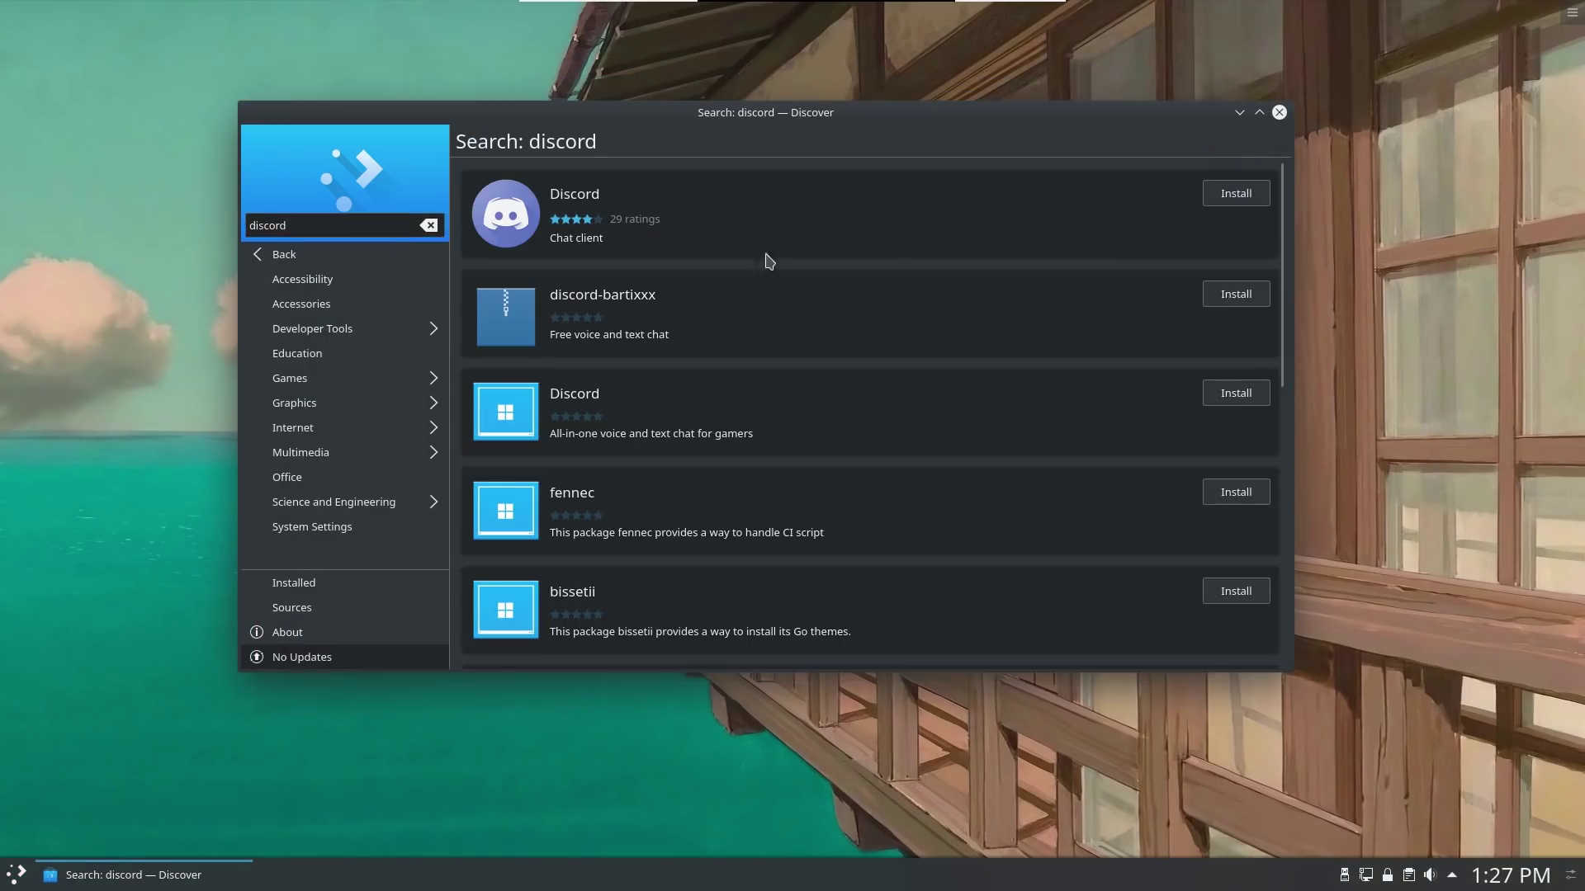
Open the Discord chat client's details in Discover and start its installation.
{"action": "left_click", "coordinate": [1172, 221]}
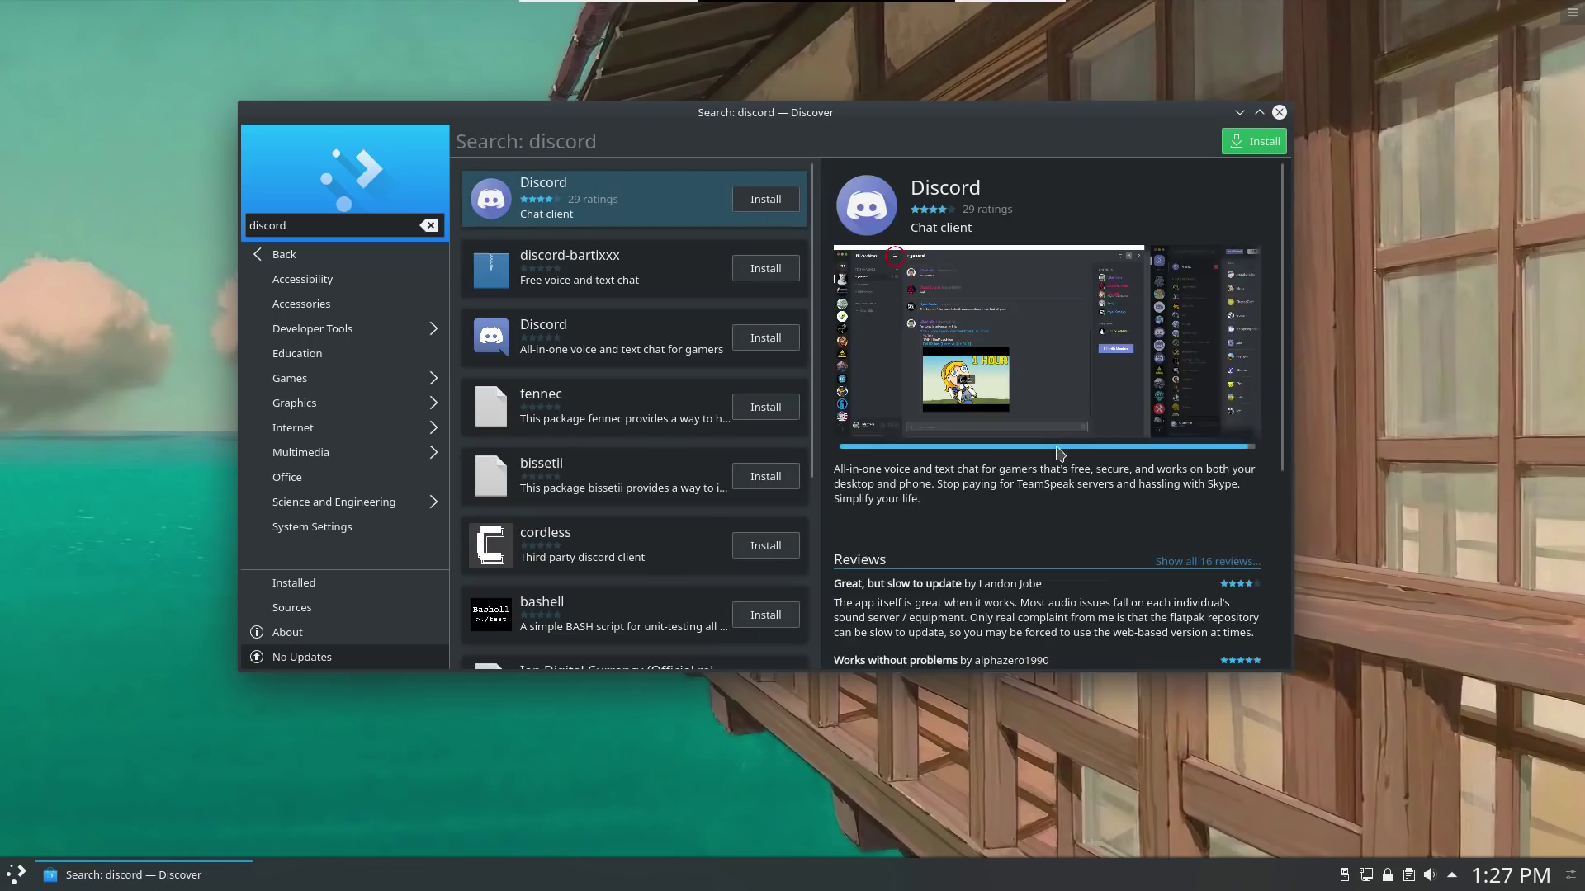
{"action": "scroll", "coordinate": [1065, 493], "scroll_direction": "down", "scroll_amount": 5}
{"action": "scroll", "coordinate": [1065, 493], "scroll_direction": "up", "scroll_amount": 4}
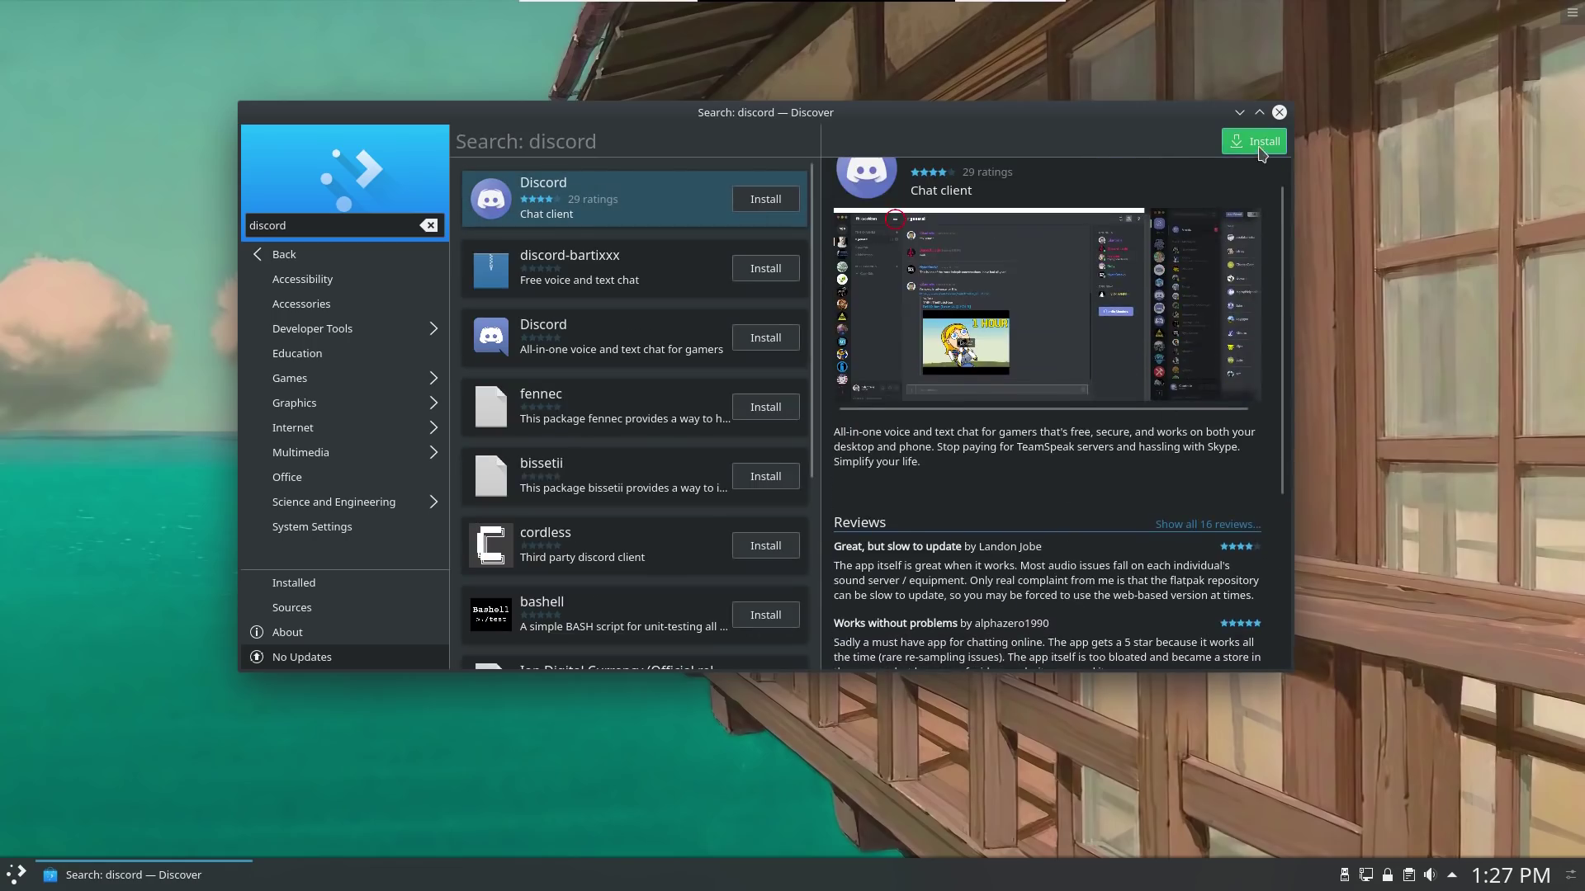
{"action": "left_click", "coordinate": [1259, 145]}
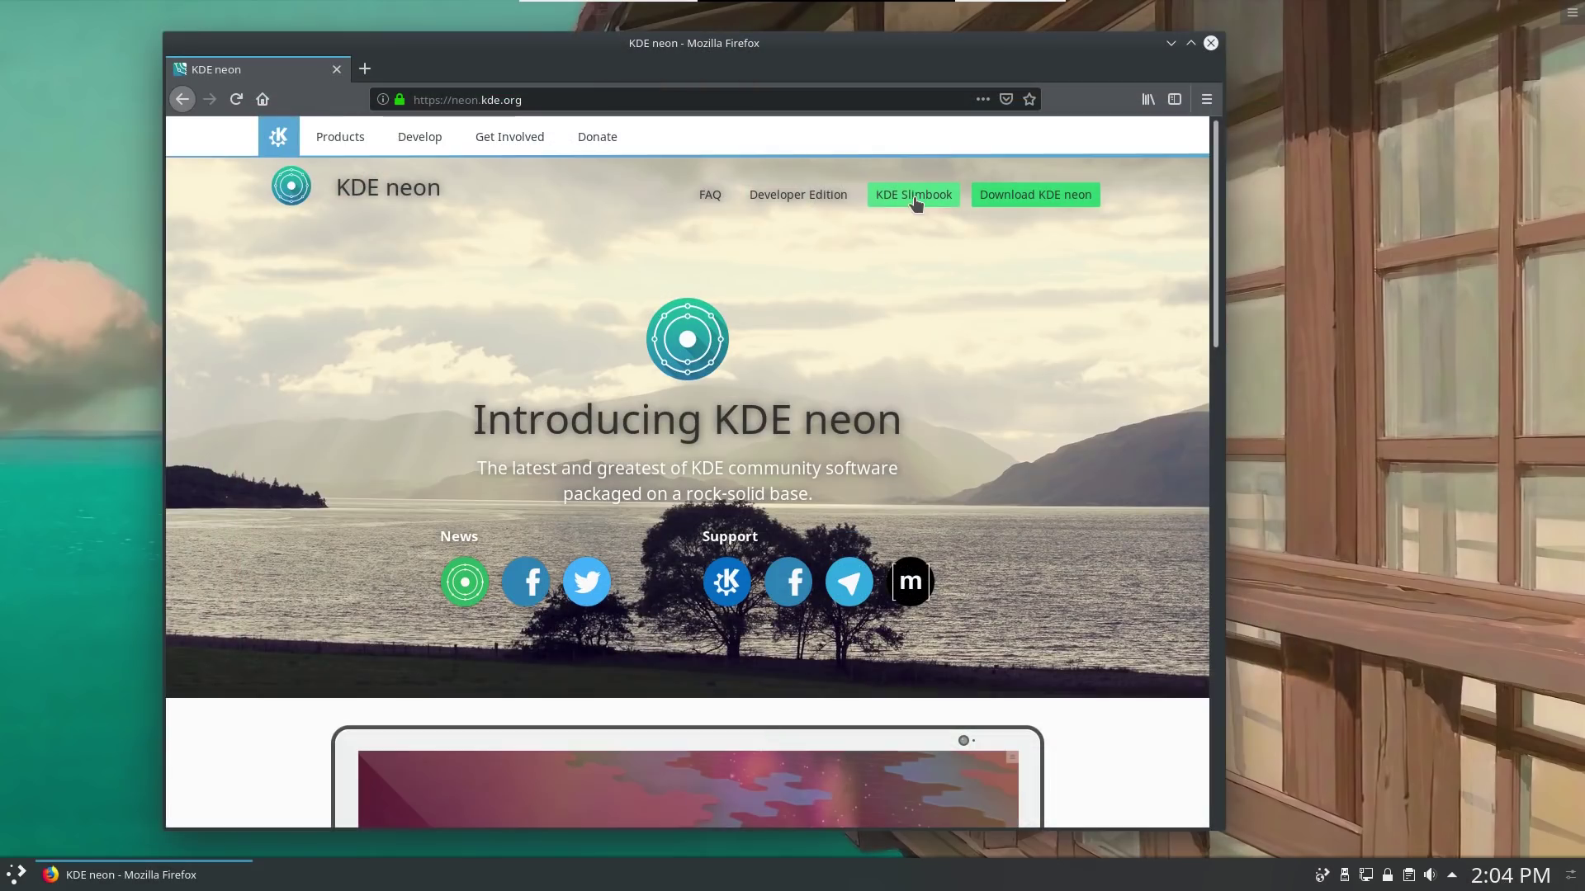
Go from KDE Slimbook to the KDE II Intel i7 page at 799,00 € and accept cookies.
{"action": "left_click", "coordinate": [913, 196]}
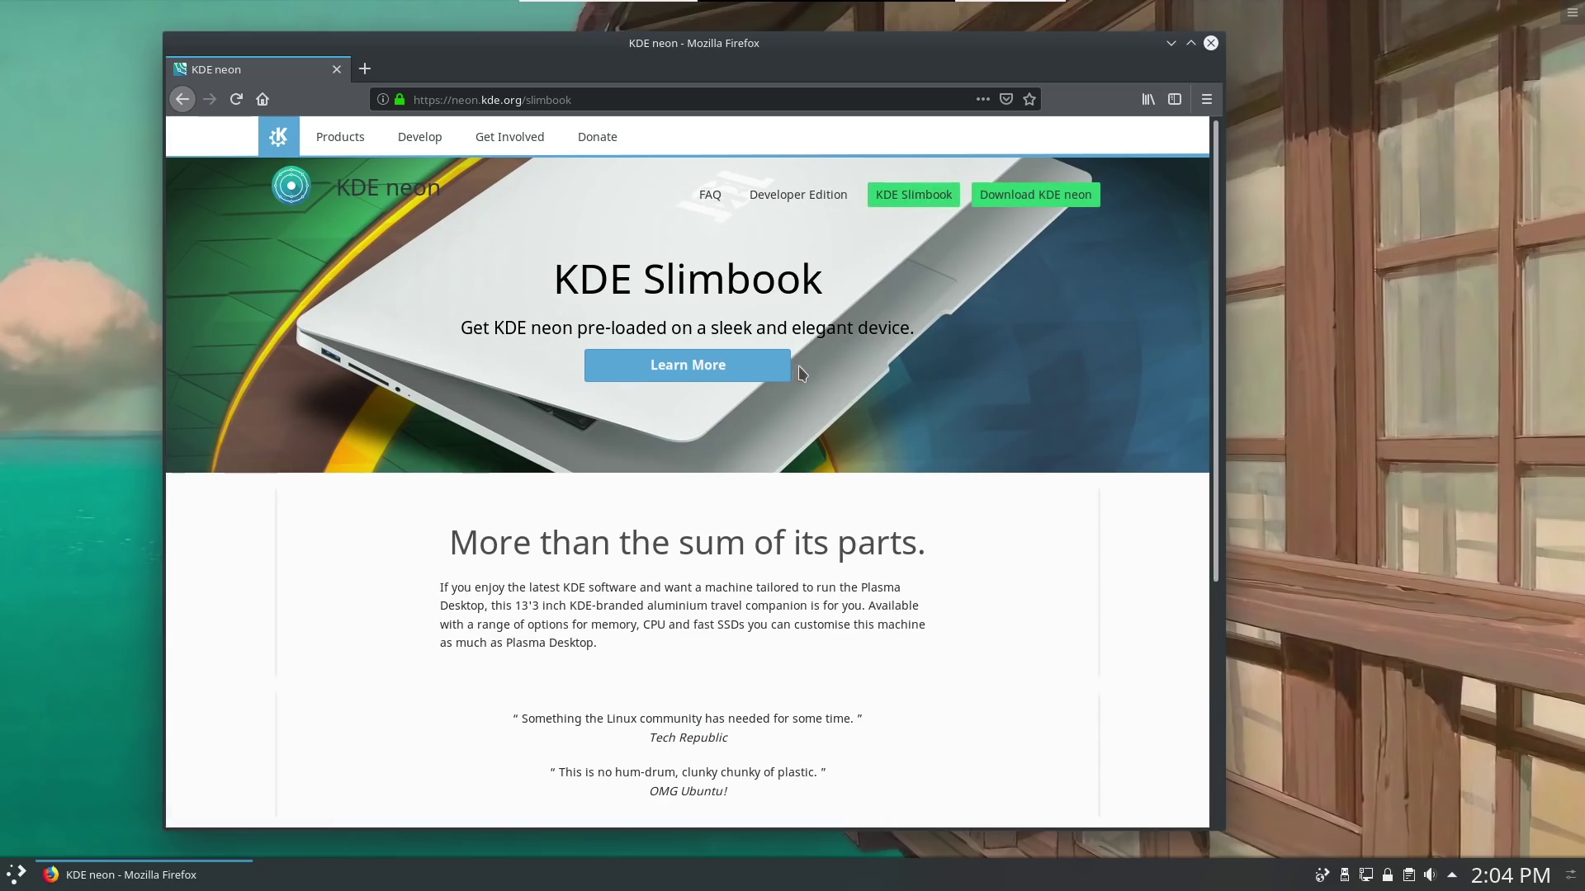
{"action": "left_click", "coordinate": [690, 368]}
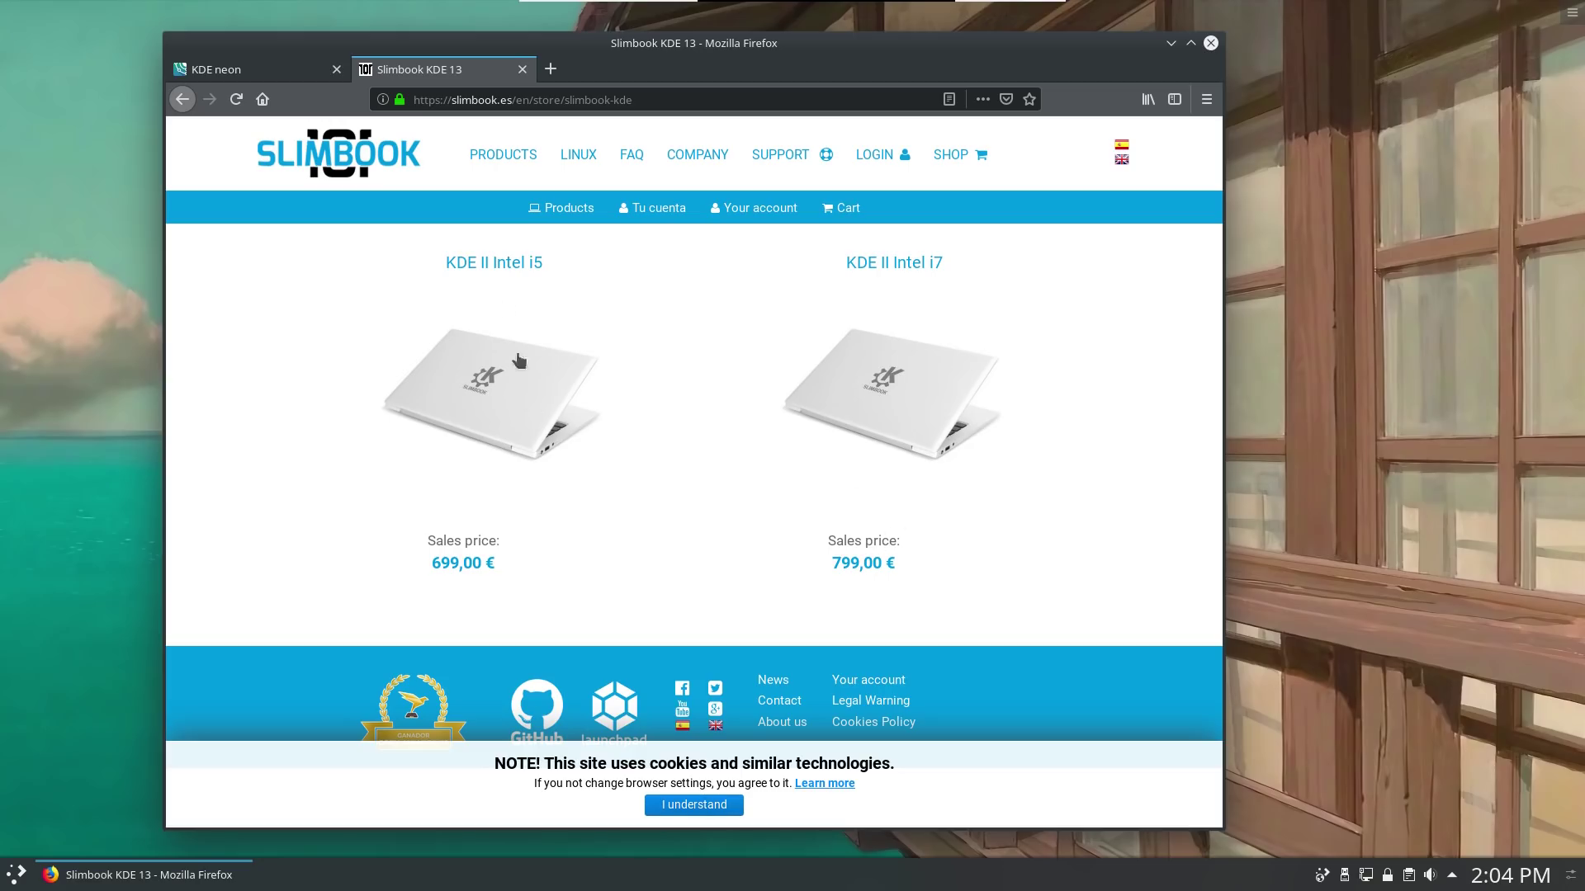
{"action": "left_click", "coordinate": [917, 264]}
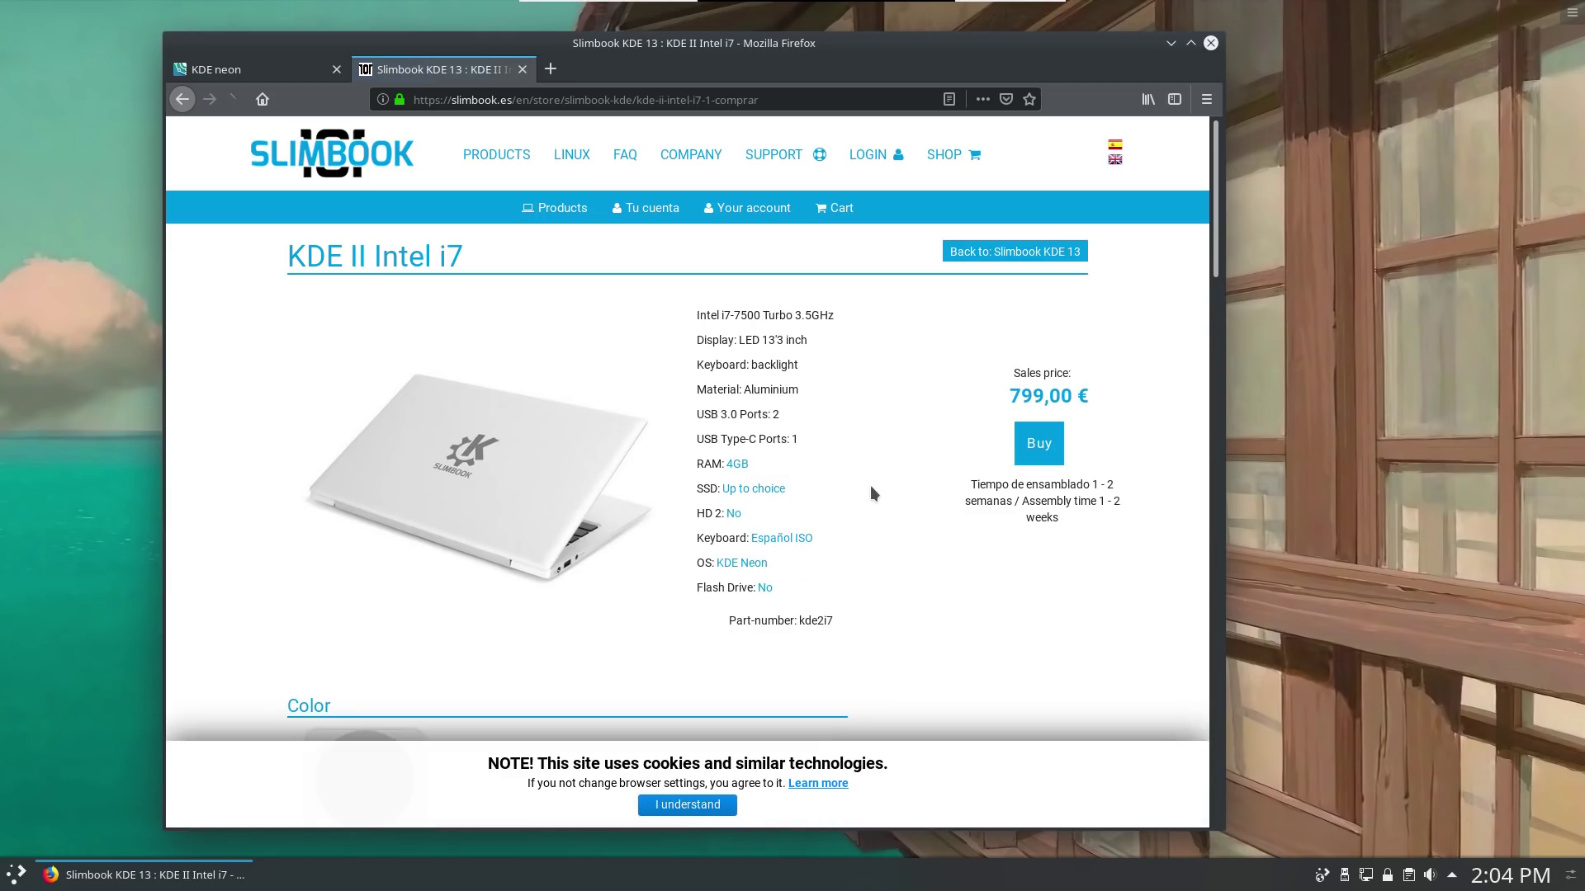
{"action": "left_click", "coordinate": [687, 805]}
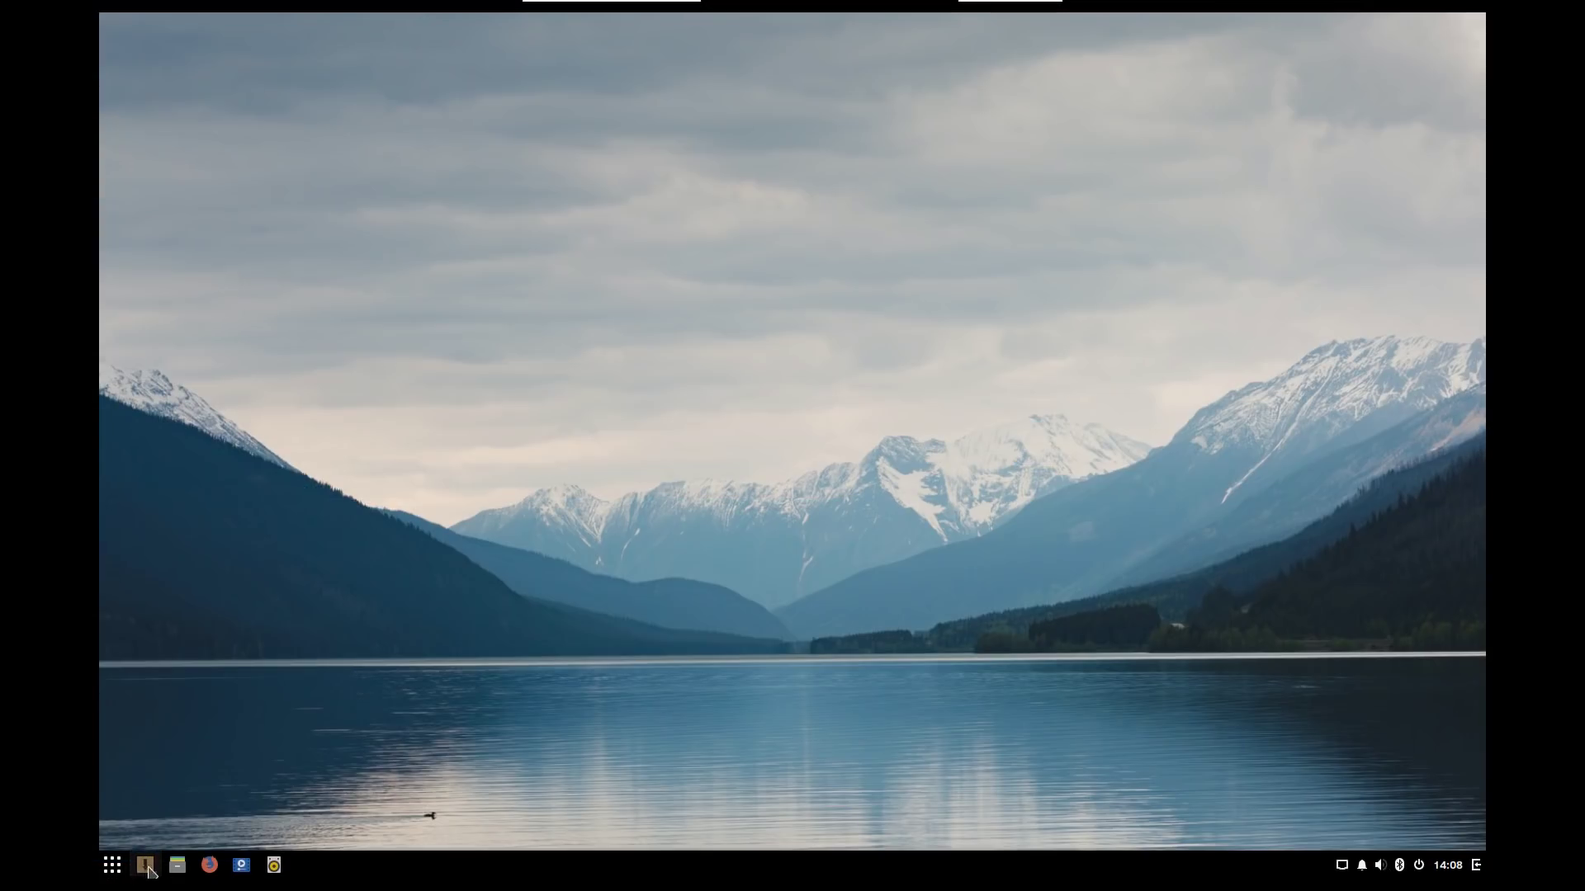
Launch Hardware Drivers from a 'dr' menu search and show Software Center's 68 updates.
{"action": "left_click", "coordinate": [113, 868]}
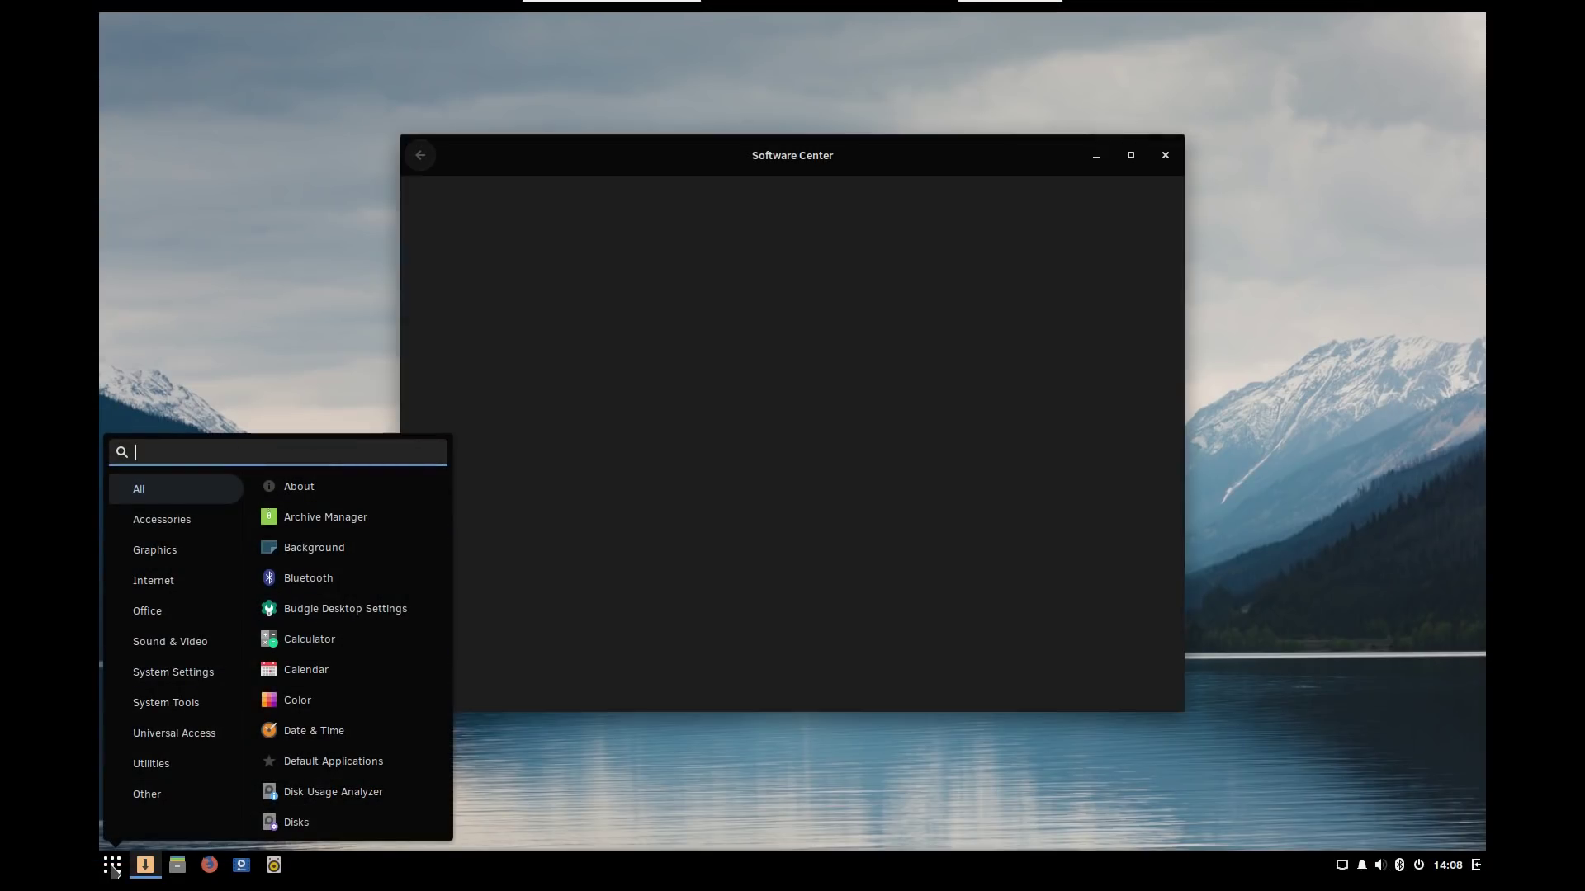
{"action": "type", "text": "dr"}
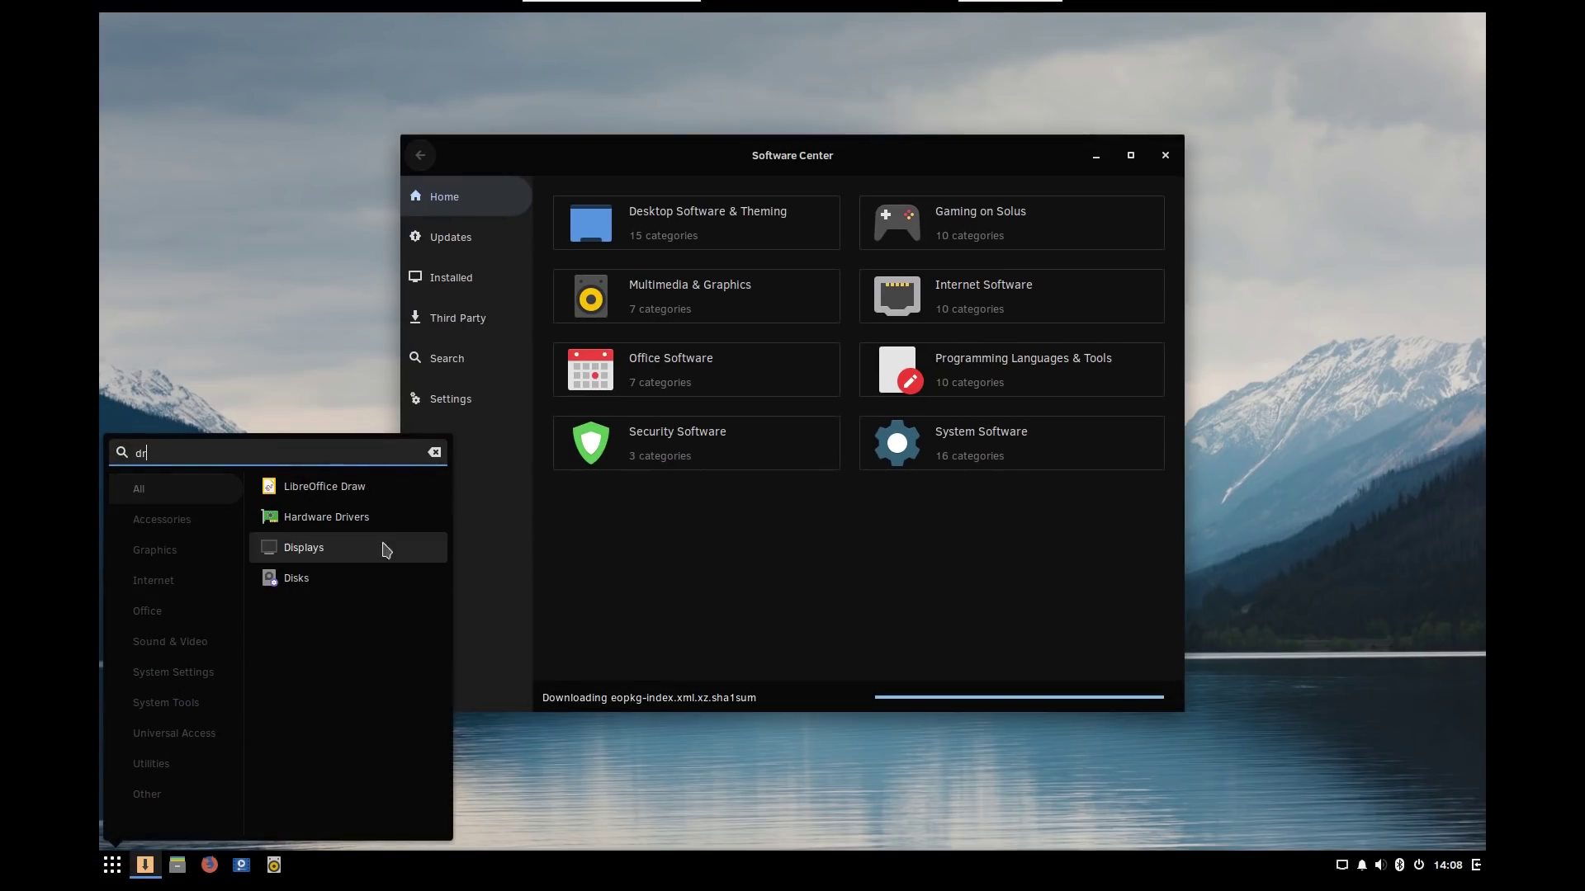
{"action": "left_click", "coordinate": [356, 521]}
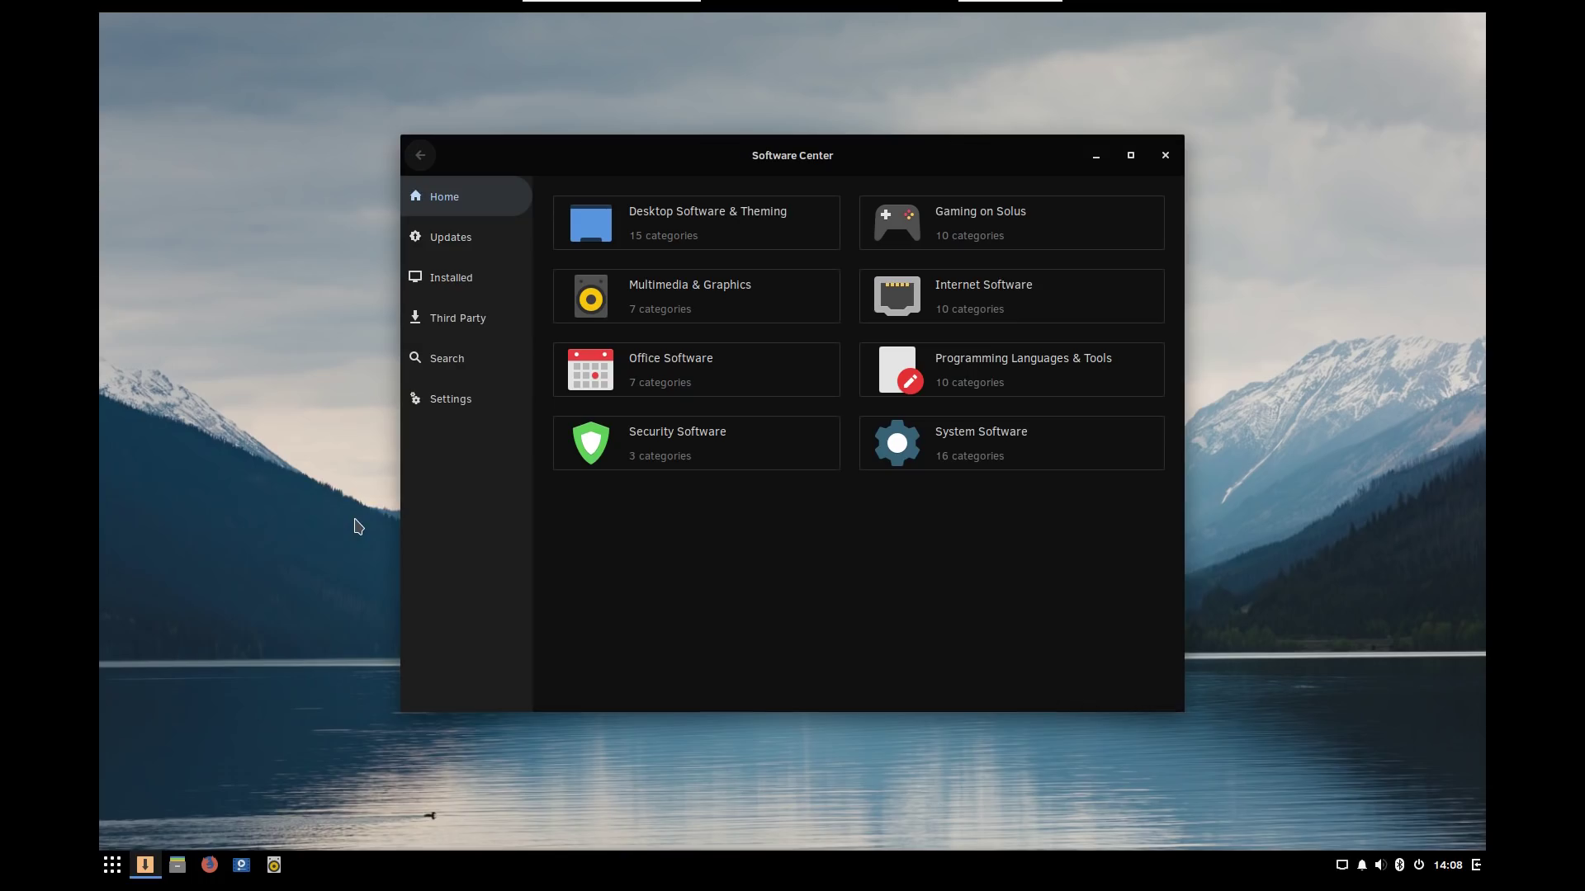
{"action": "left_click", "coordinate": [461, 241]}
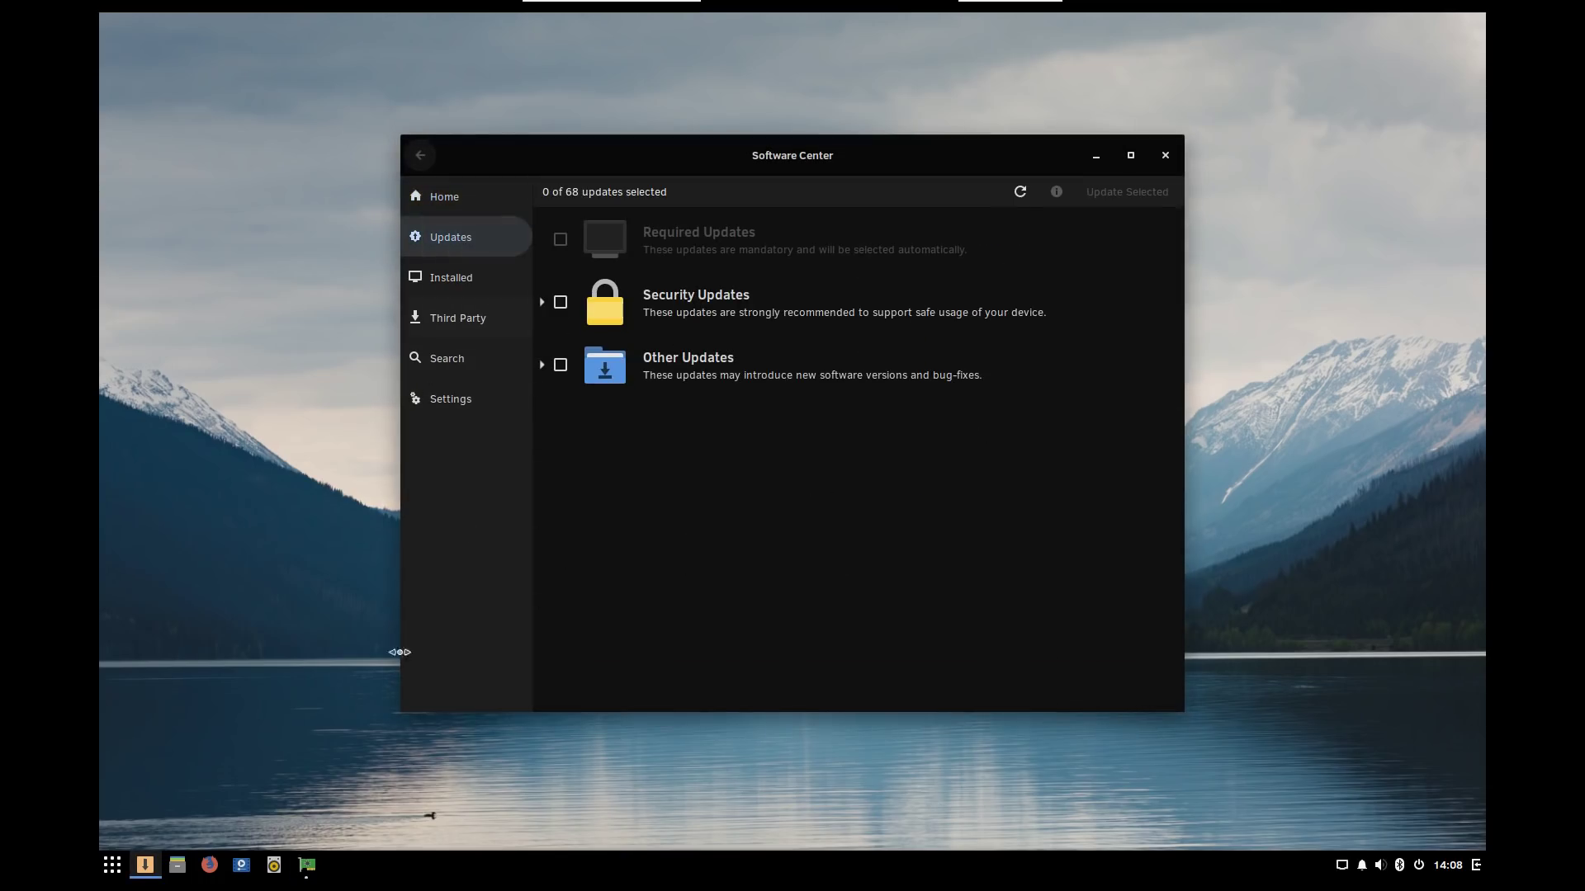
Arrange the driver manager and Software Center windows side by side.
{"action": "left_click", "coordinate": [307, 865]}
{"action": "left_click_drag", "start_coordinate": [814, 308], "coordinate": [399, 235]}
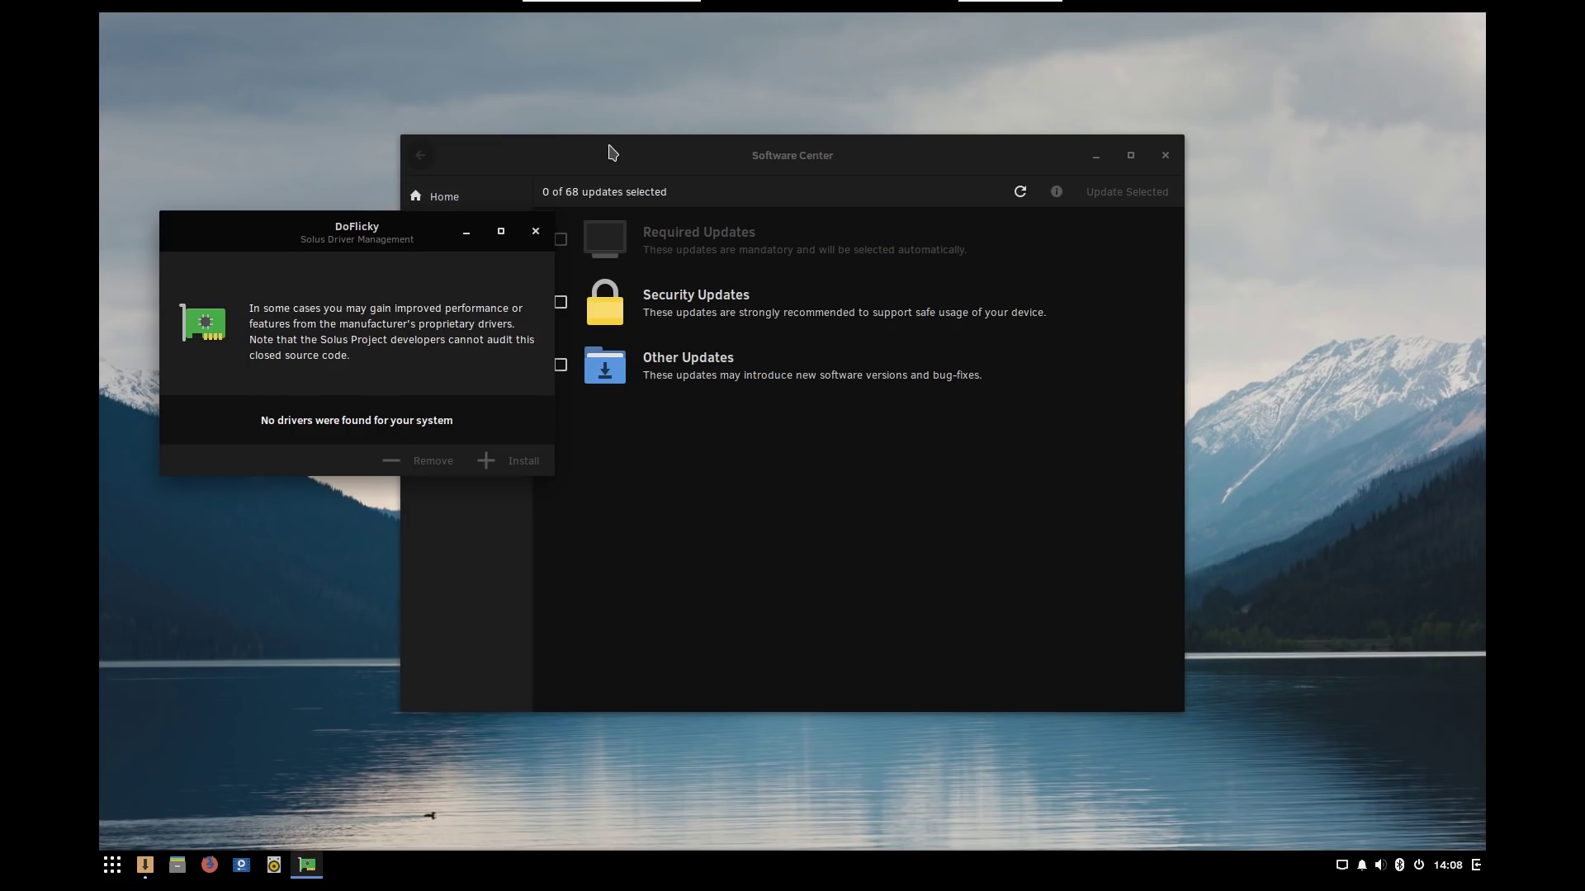
{"action": "left_click_drag", "start_coordinate": [606, 144], "coordinate": [761, 136]}
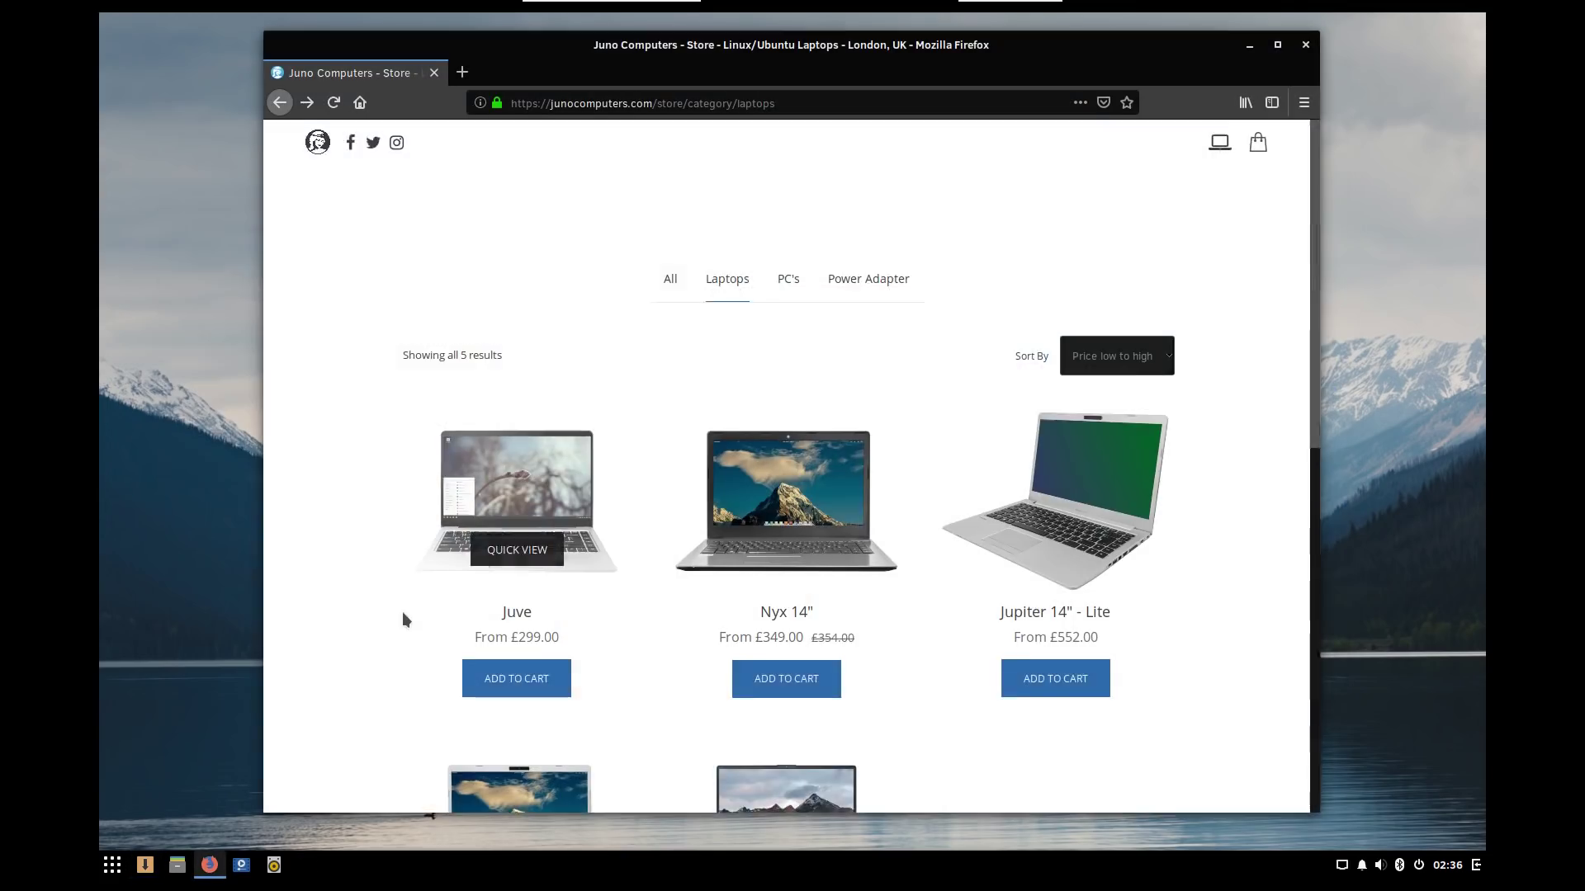
Open the £299.00 Juve laptop page, view its second photo and scroll to configuration options.
{"action": "scroll", "coordinate": [598, 456], "scroll_direction": "down", "scroll_amount": 3}
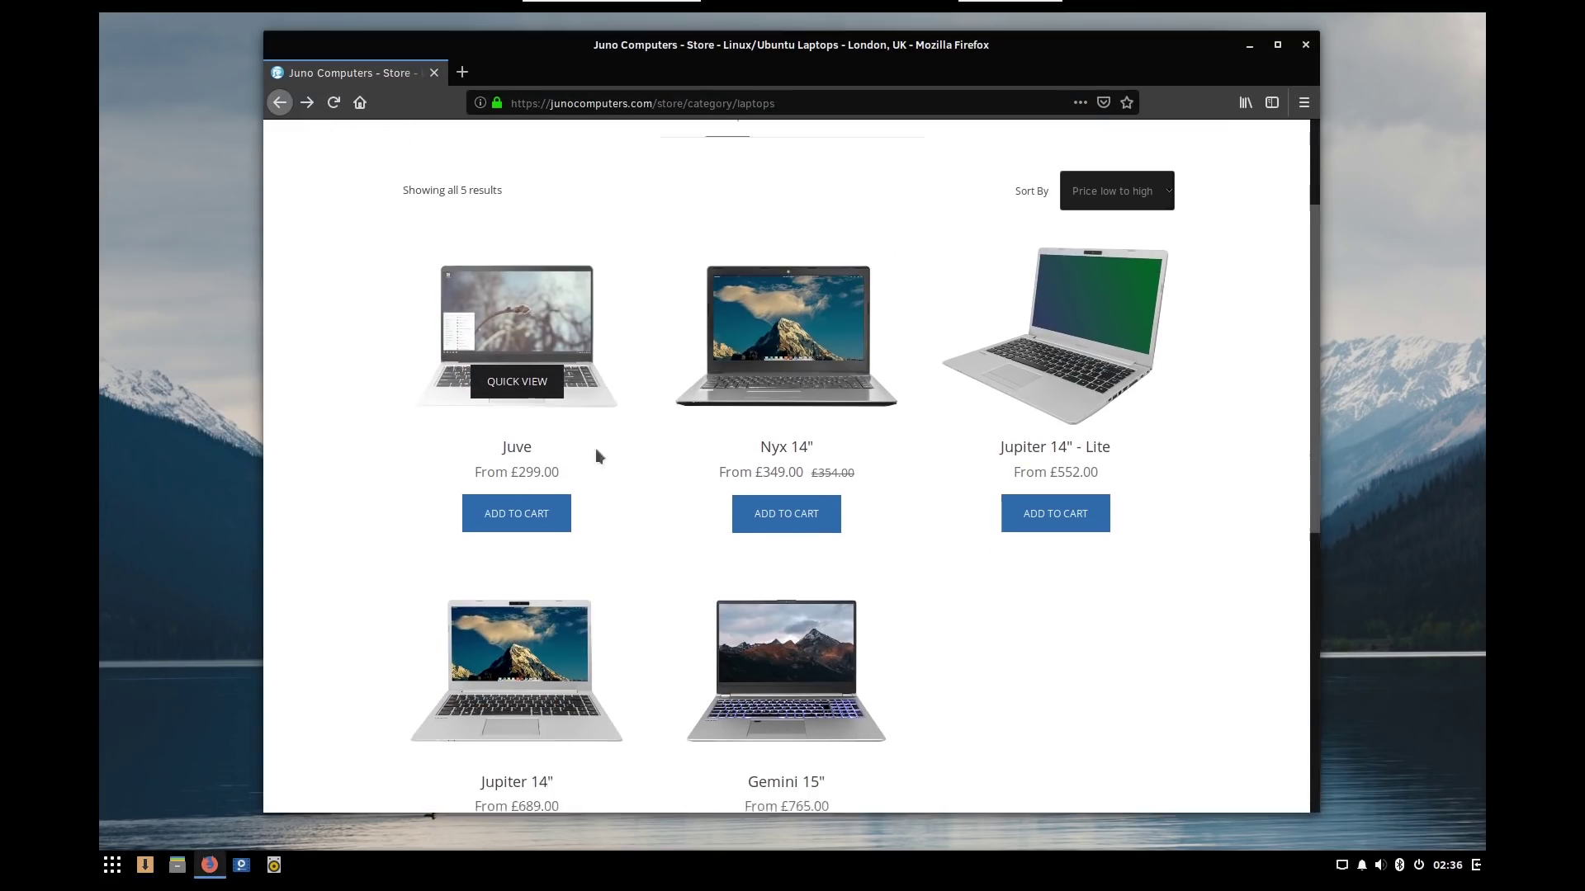
{"action": "left_click", "coordinate": [501, 341]}
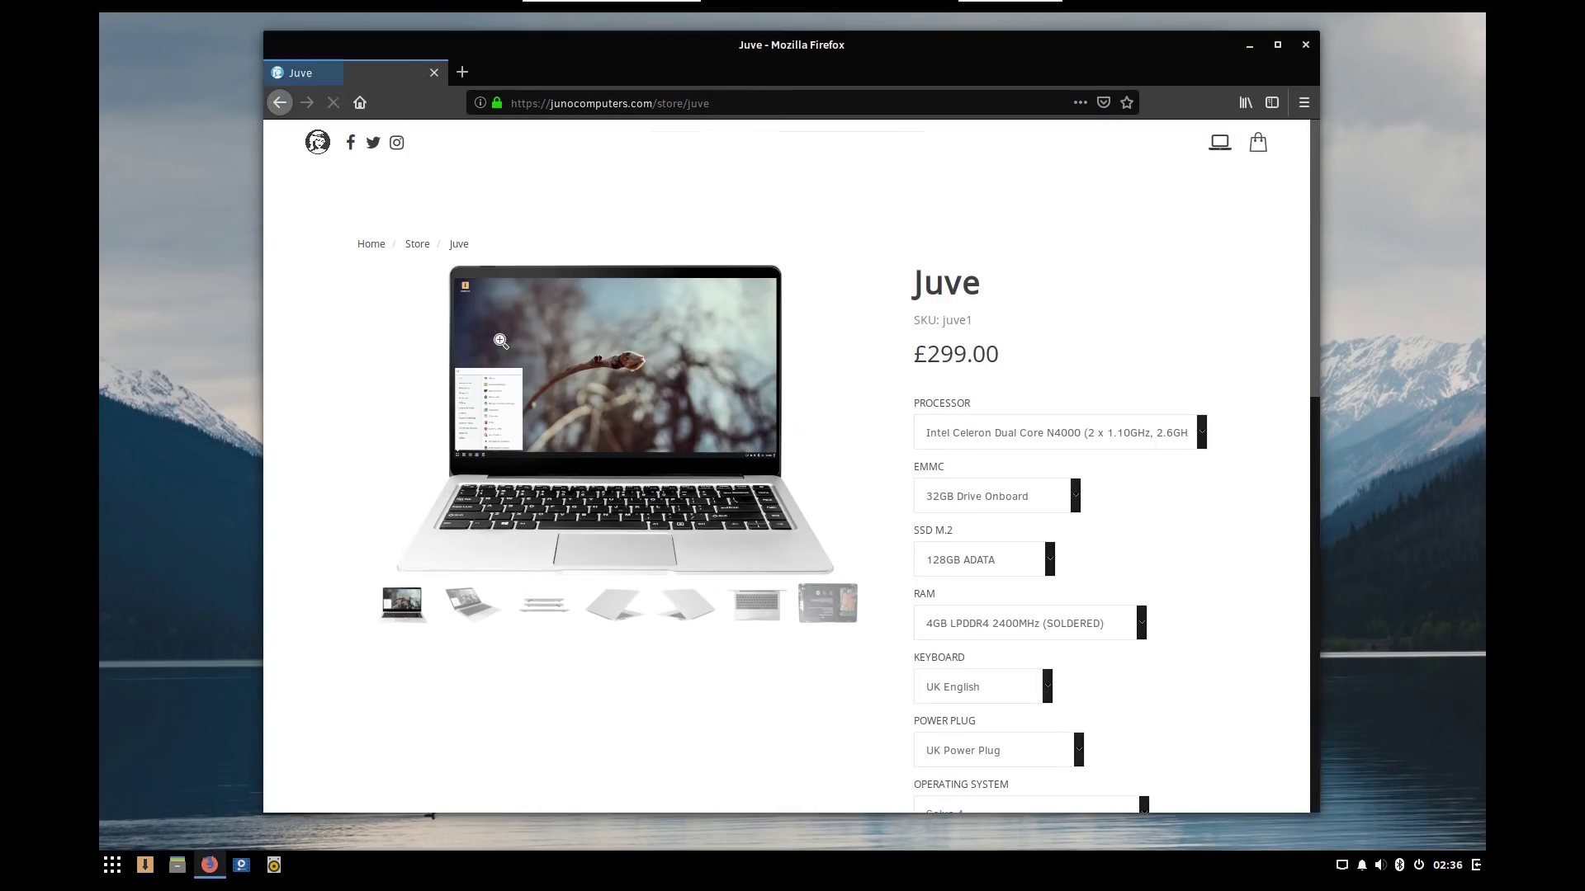
{"action": "left_click", "coordinate": [473, 619]}
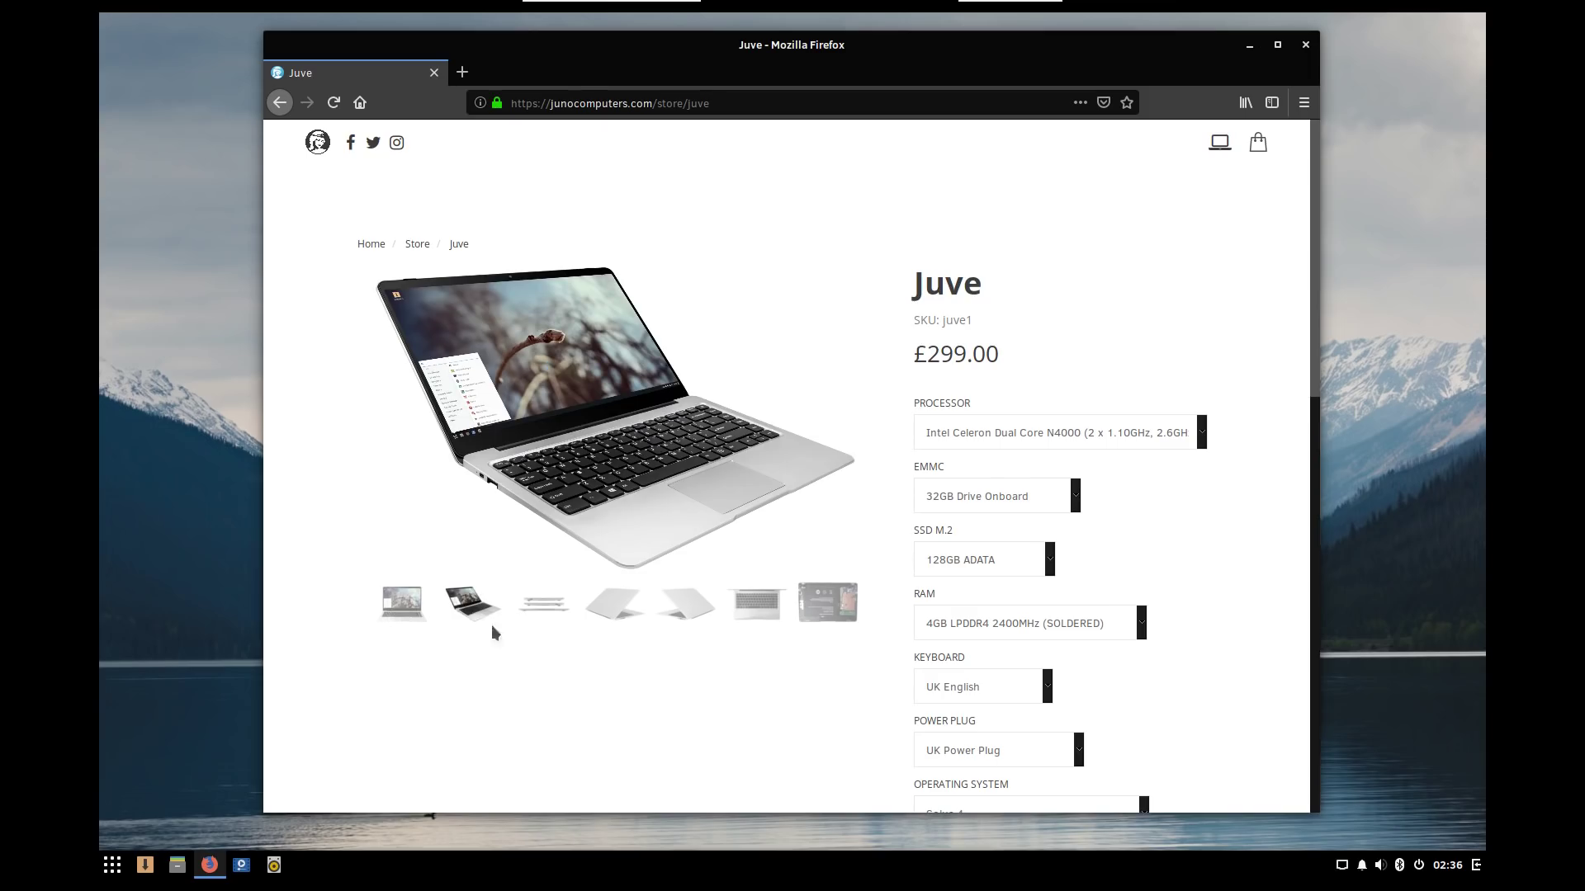
{"action": "scroll", "coordinate": [553, 662], "scroll_direction": "down", "scroll_amount": 4}
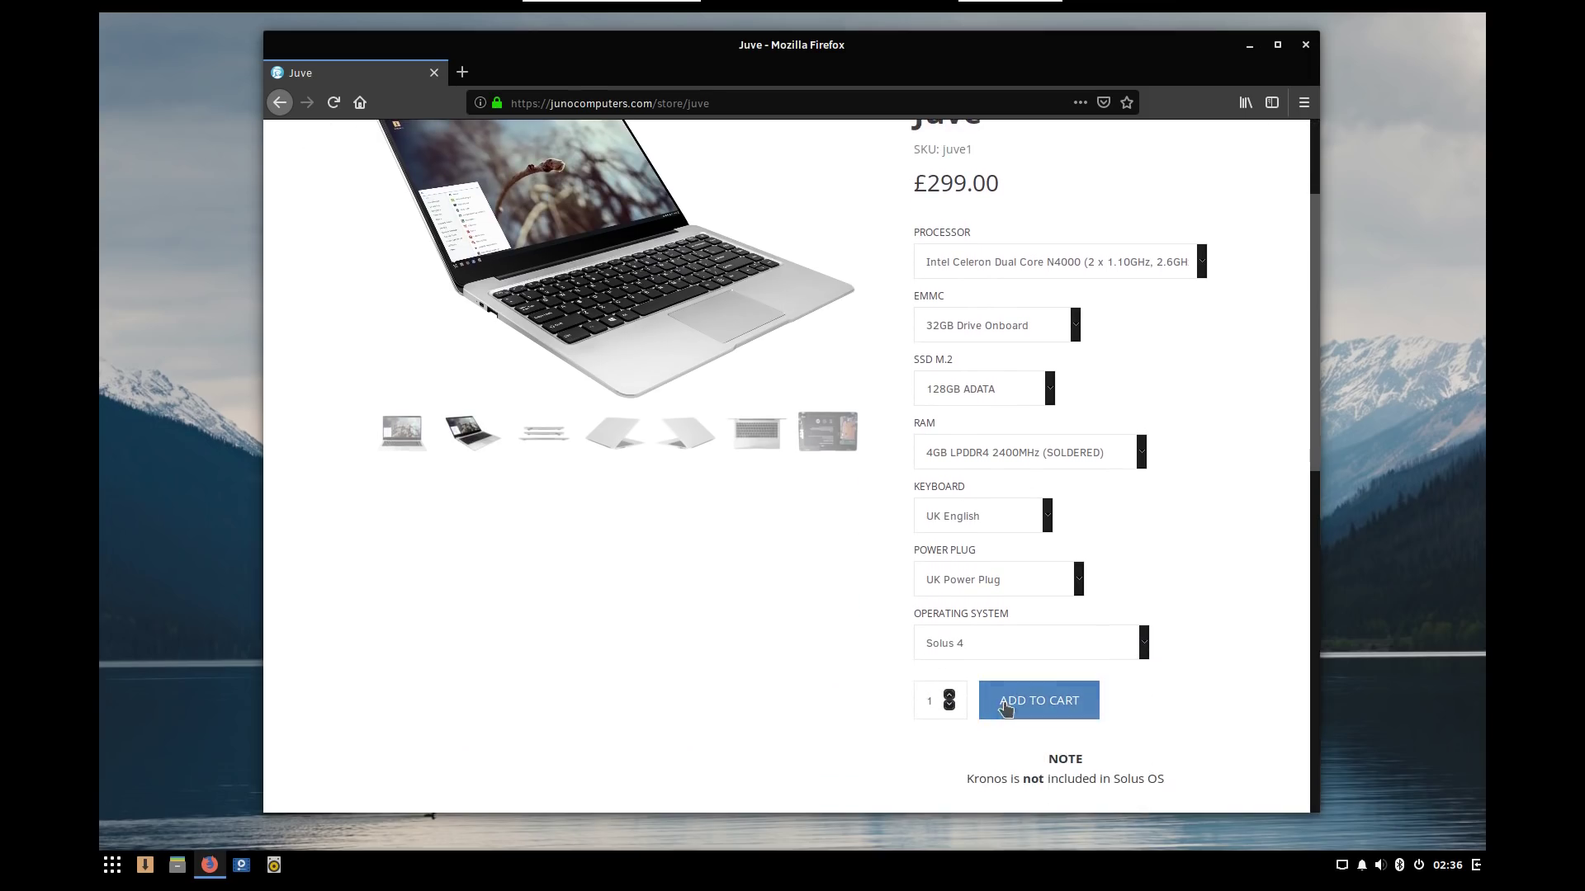
Check the Juve's OS choices, read Manjaro 18.0 release notes, then launch Add/Remove Software.
{"action": "left_click", "coordinate": [1096, 645]}
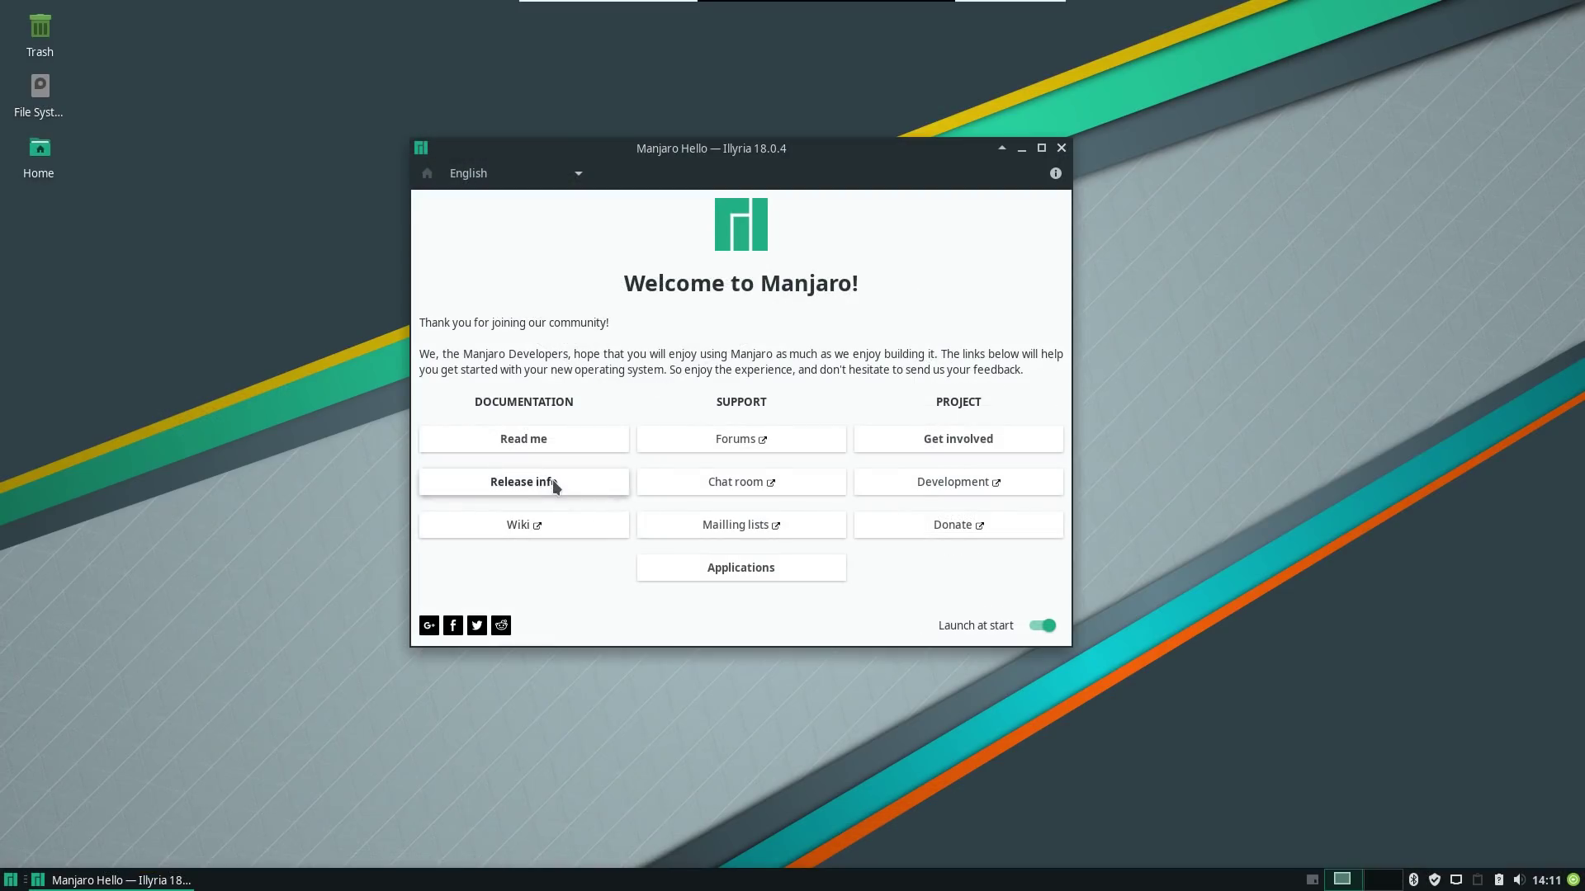
{"action": "left_click", "coordinate": [552, 481]}
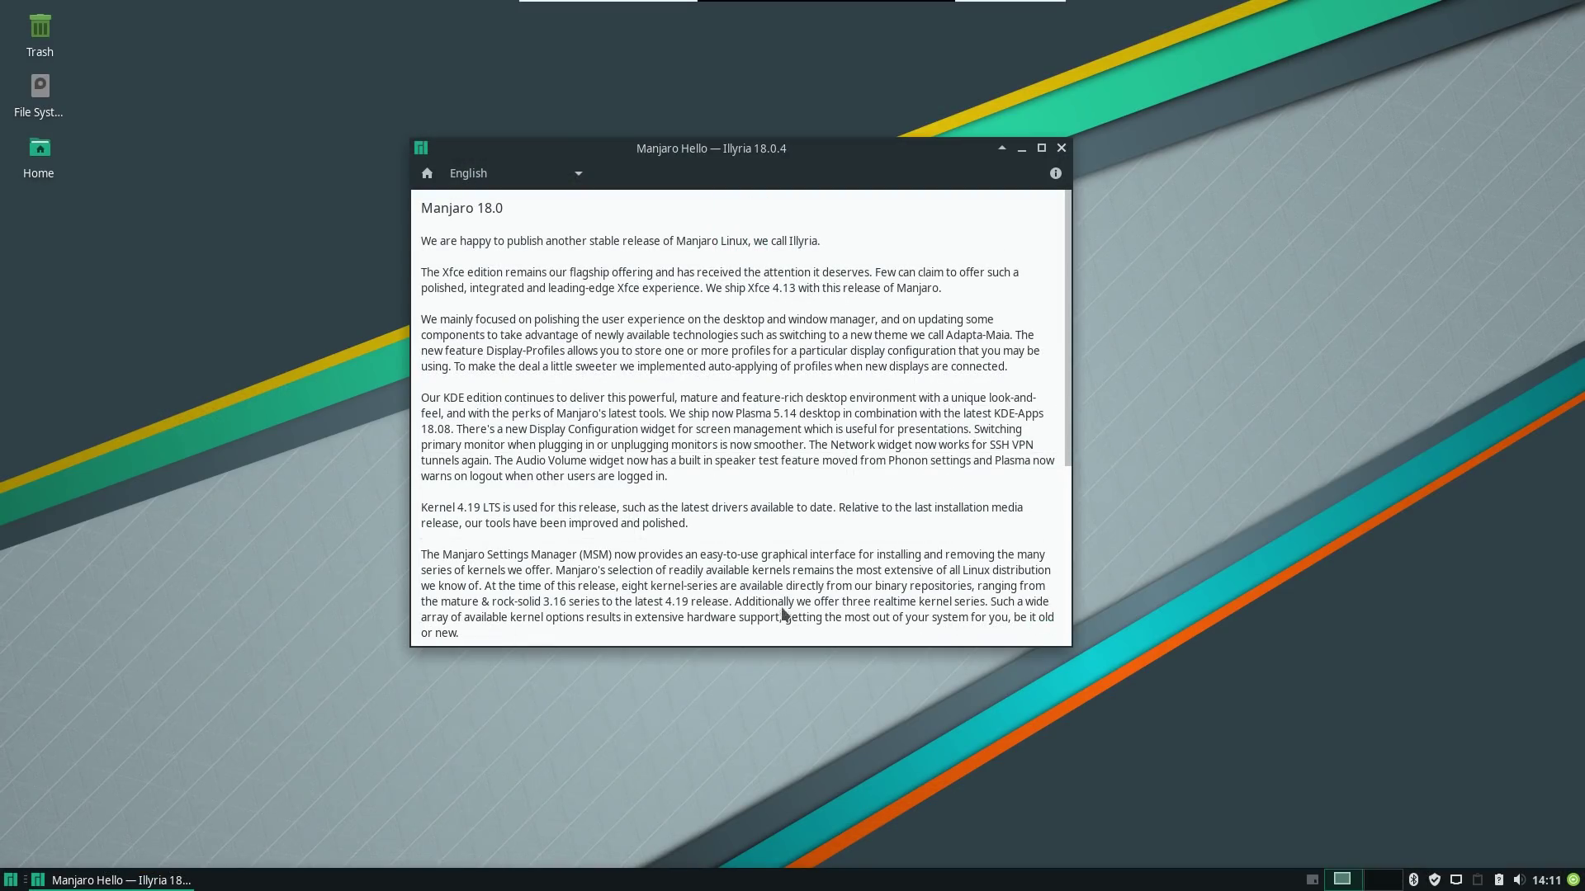
{"action": "left_click", "coordinate": [5, 885]}
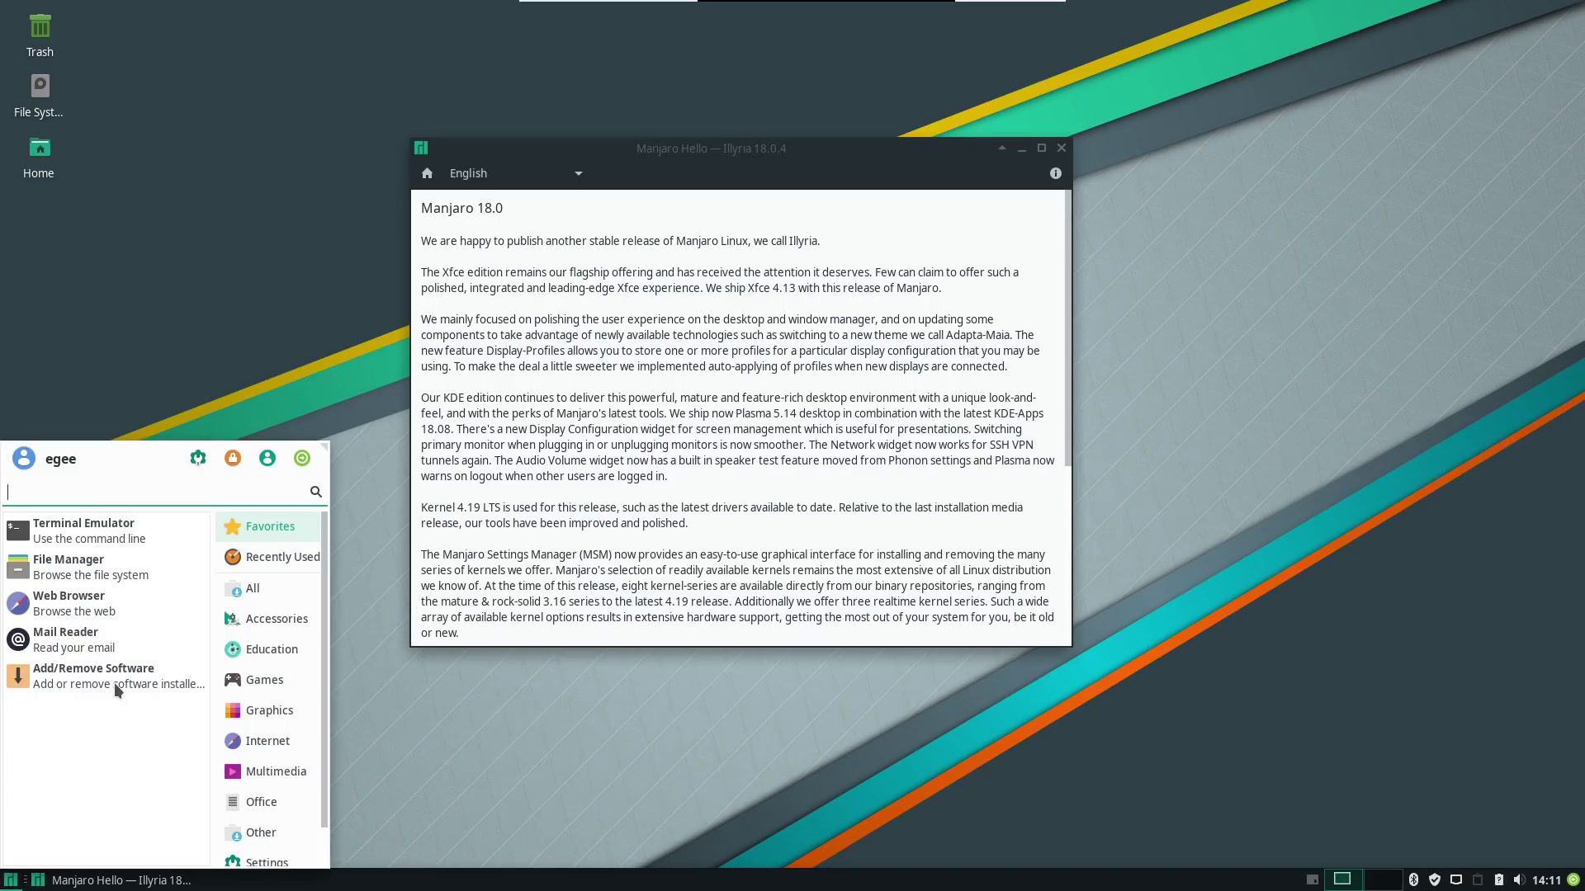
{"action": "left_click", "coordinate": [114, 682]}
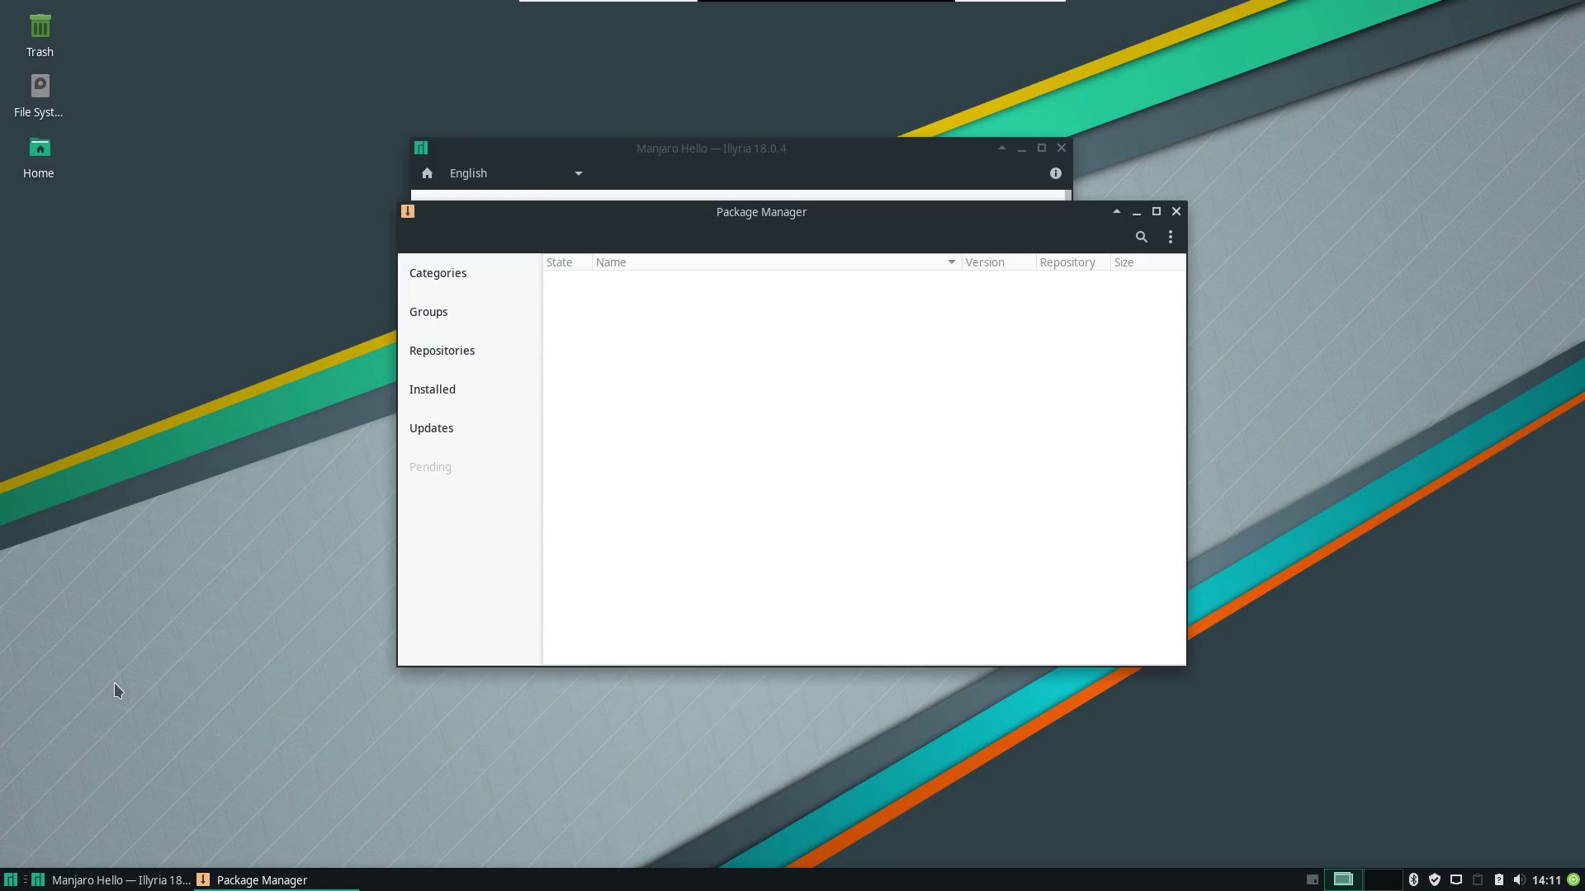
In Pamac, review the 189 available updates and start the full system upgrade.
{"action": "left_click", "coordinate": [764, 154]}
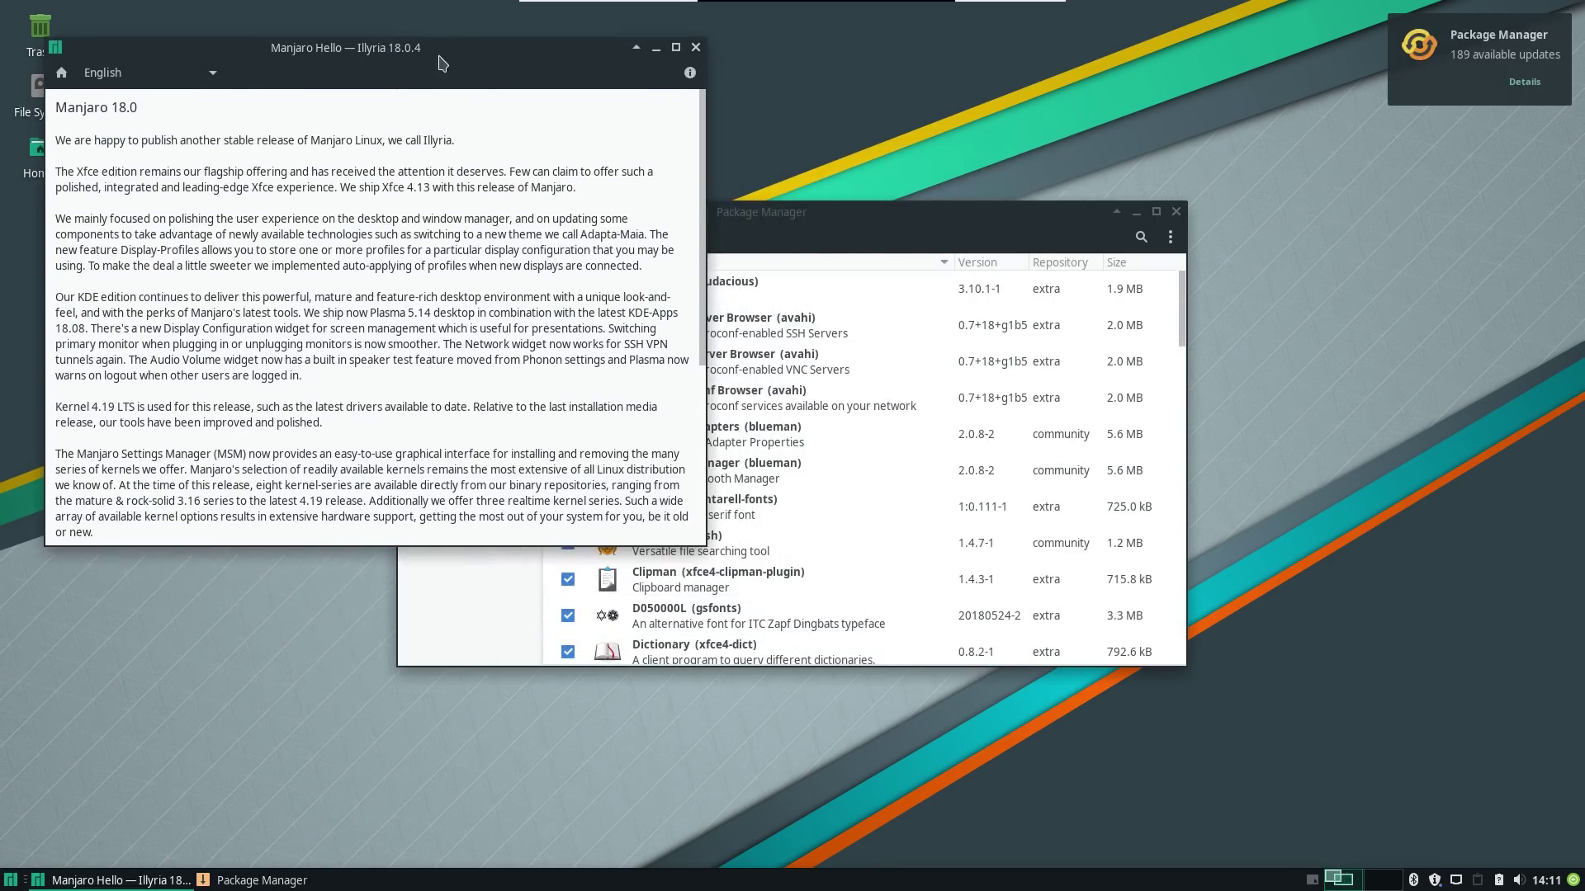
{"action": "left_click_drag", "start_coordinate": [441, 61], "coordinate": [464, 56]}
{"action": "left_click", "coordinate": [964, 213]}
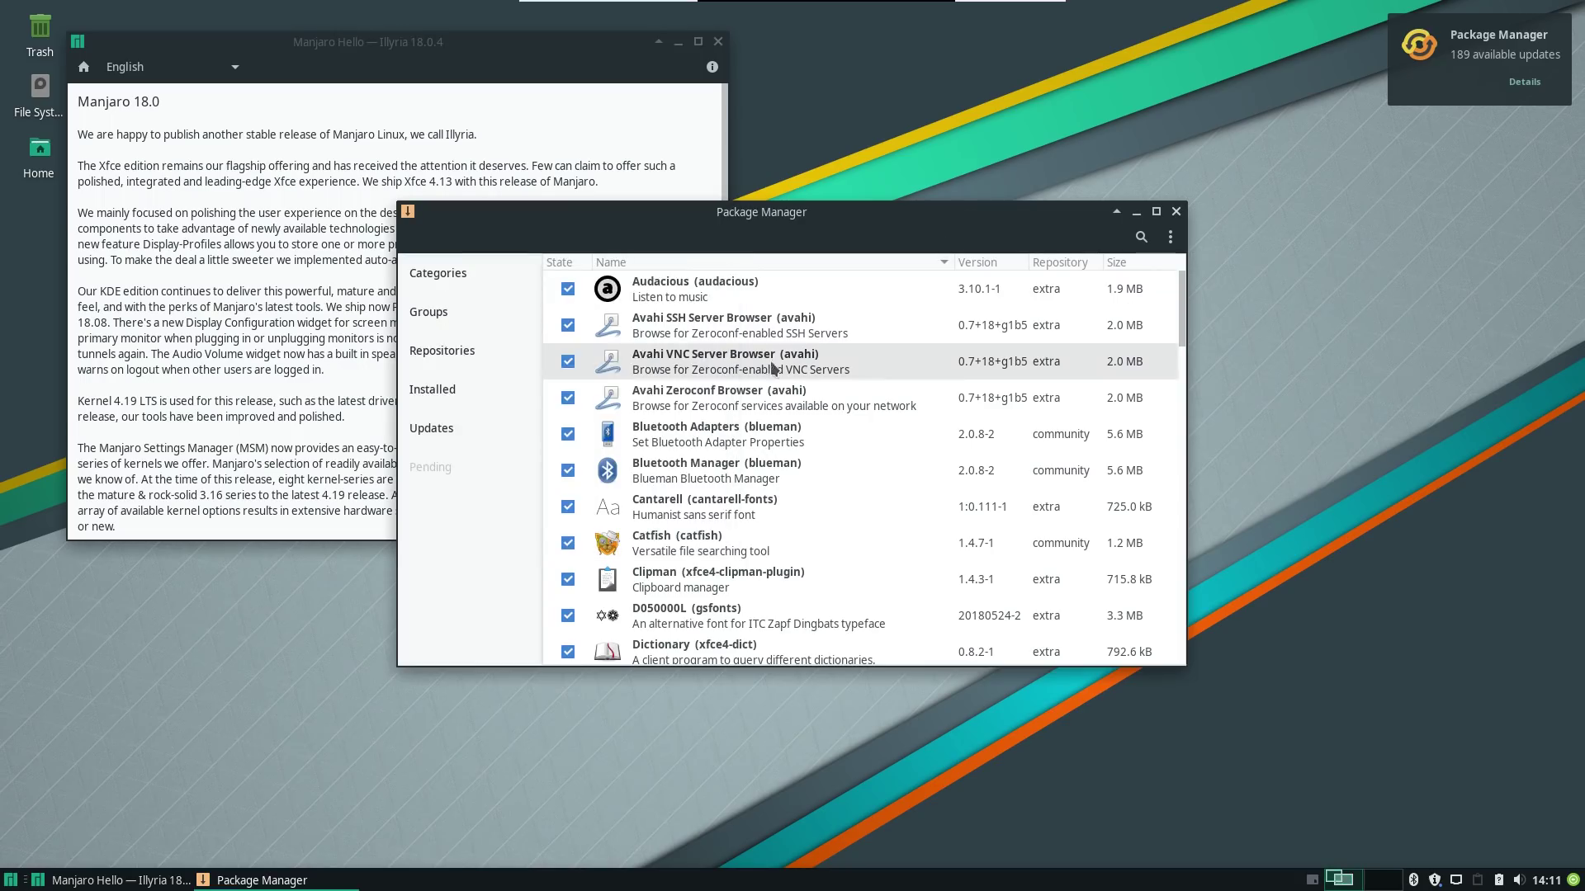
{"action": "left_click", "coordinate": [459, 430]}
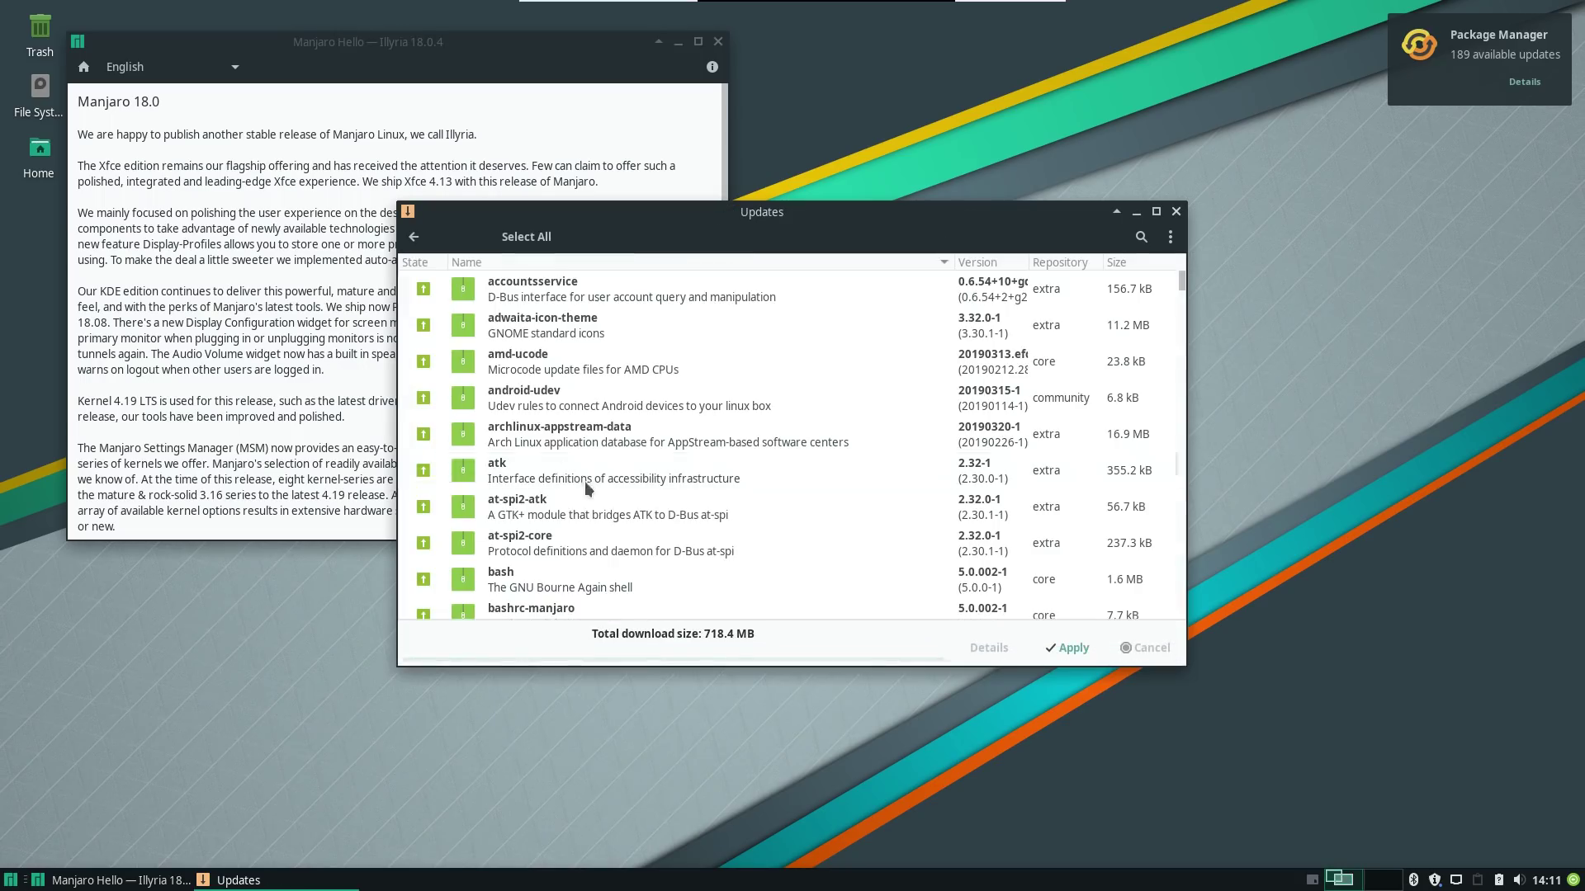
{"action": "left_click", "coordinate": [1070, 649]}
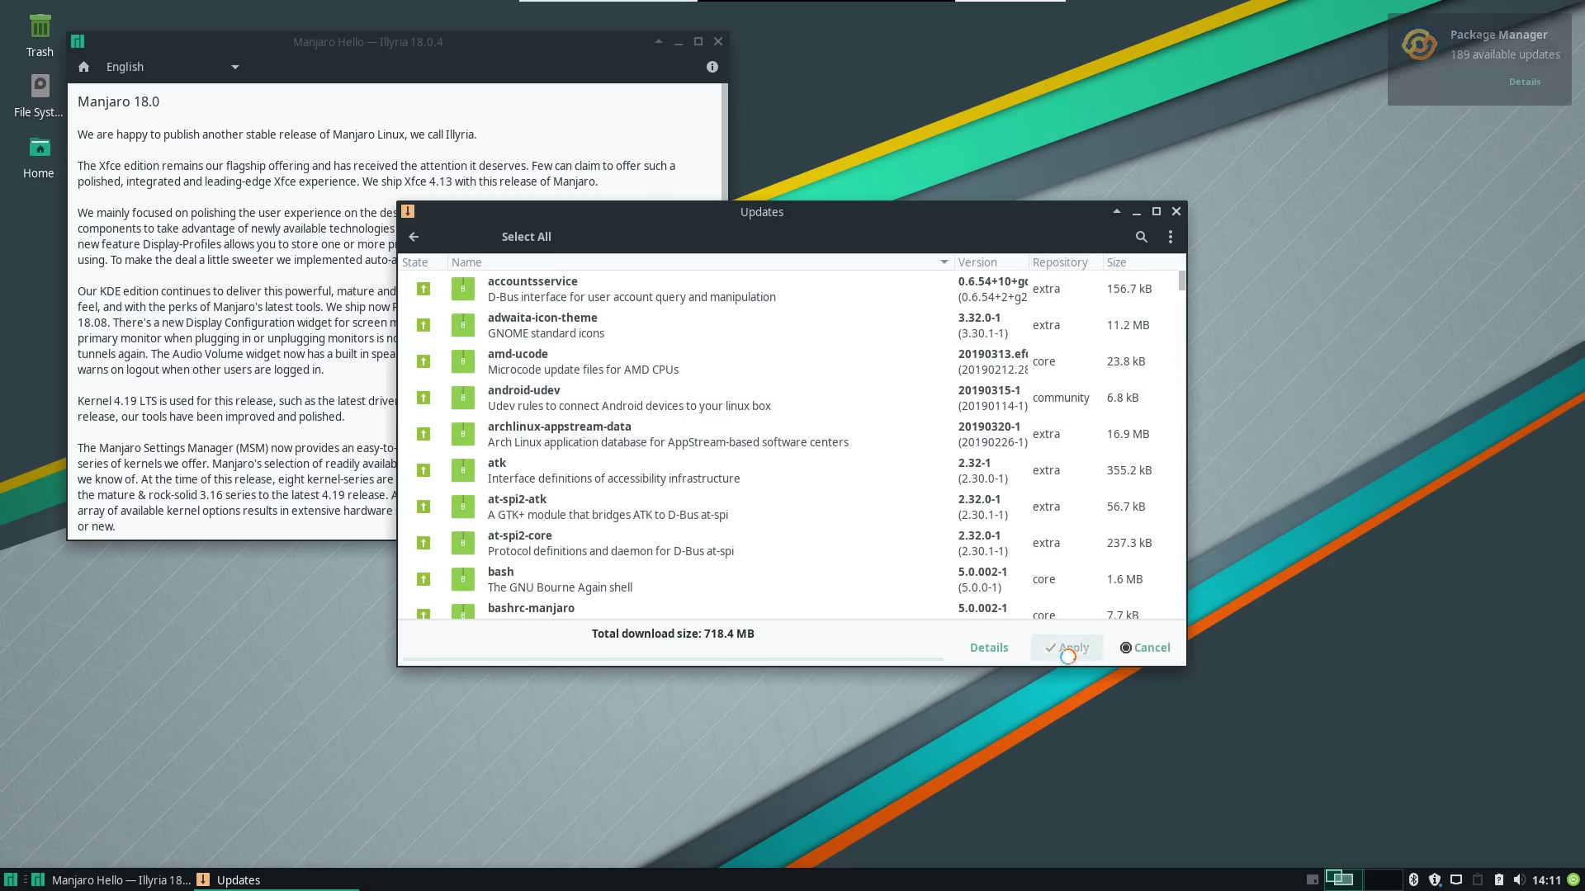
Dismiss the dependency cycle warning and launch Hardware Configuration in Manjaro Settings Manager.
{"action": "left_click", "coordinate": [10, 881]}
{"action": "left_click", "coordinate": [926, 305]}
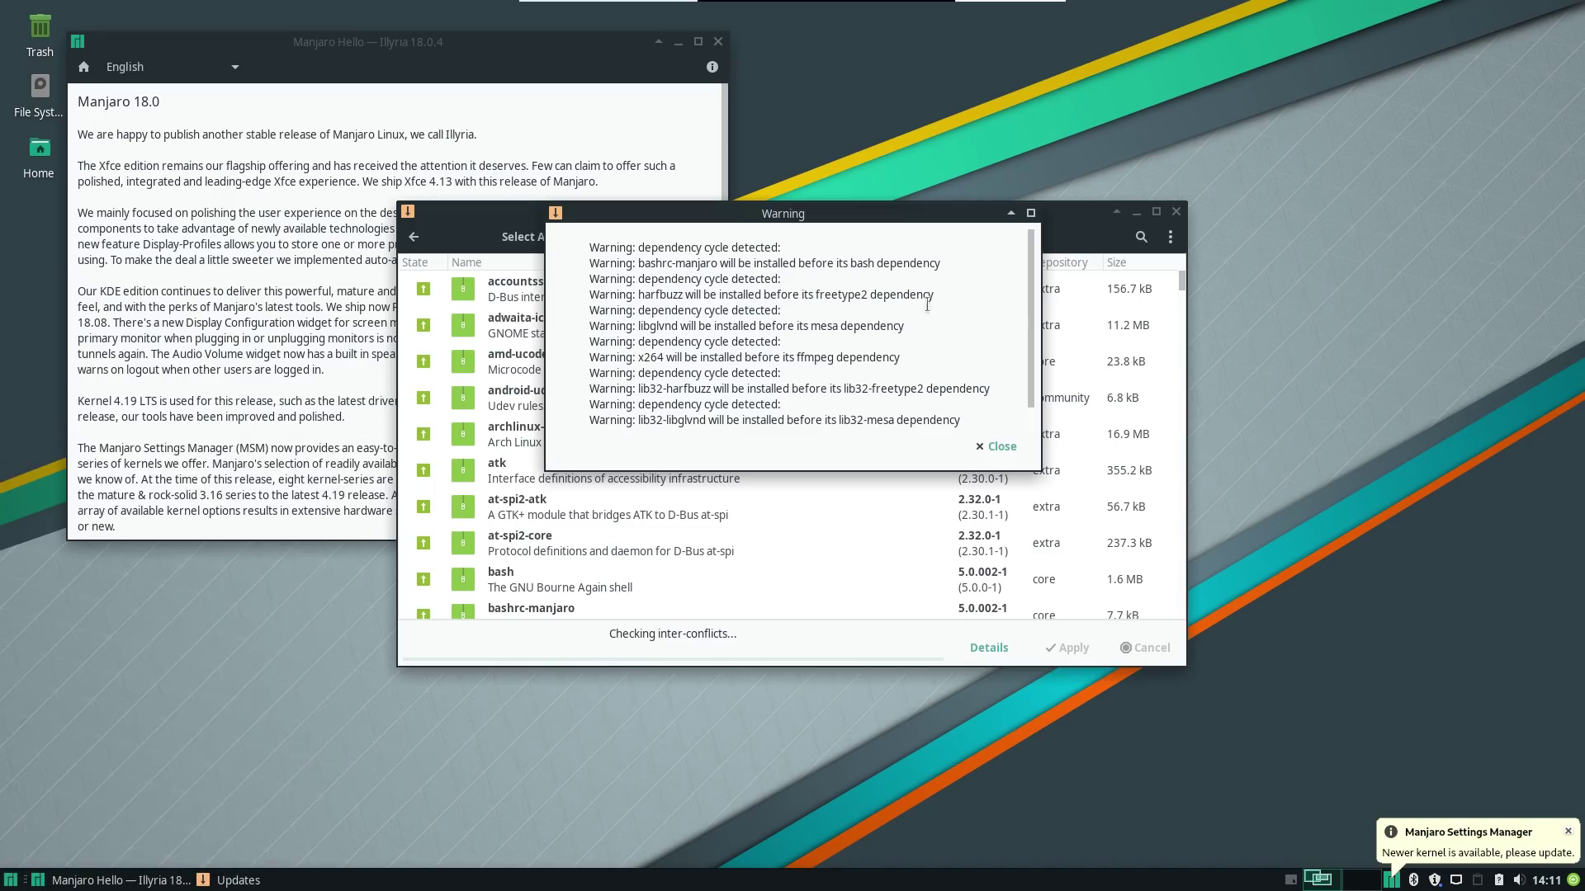
{"action": "left_click", "coordinate": [994, 450]}
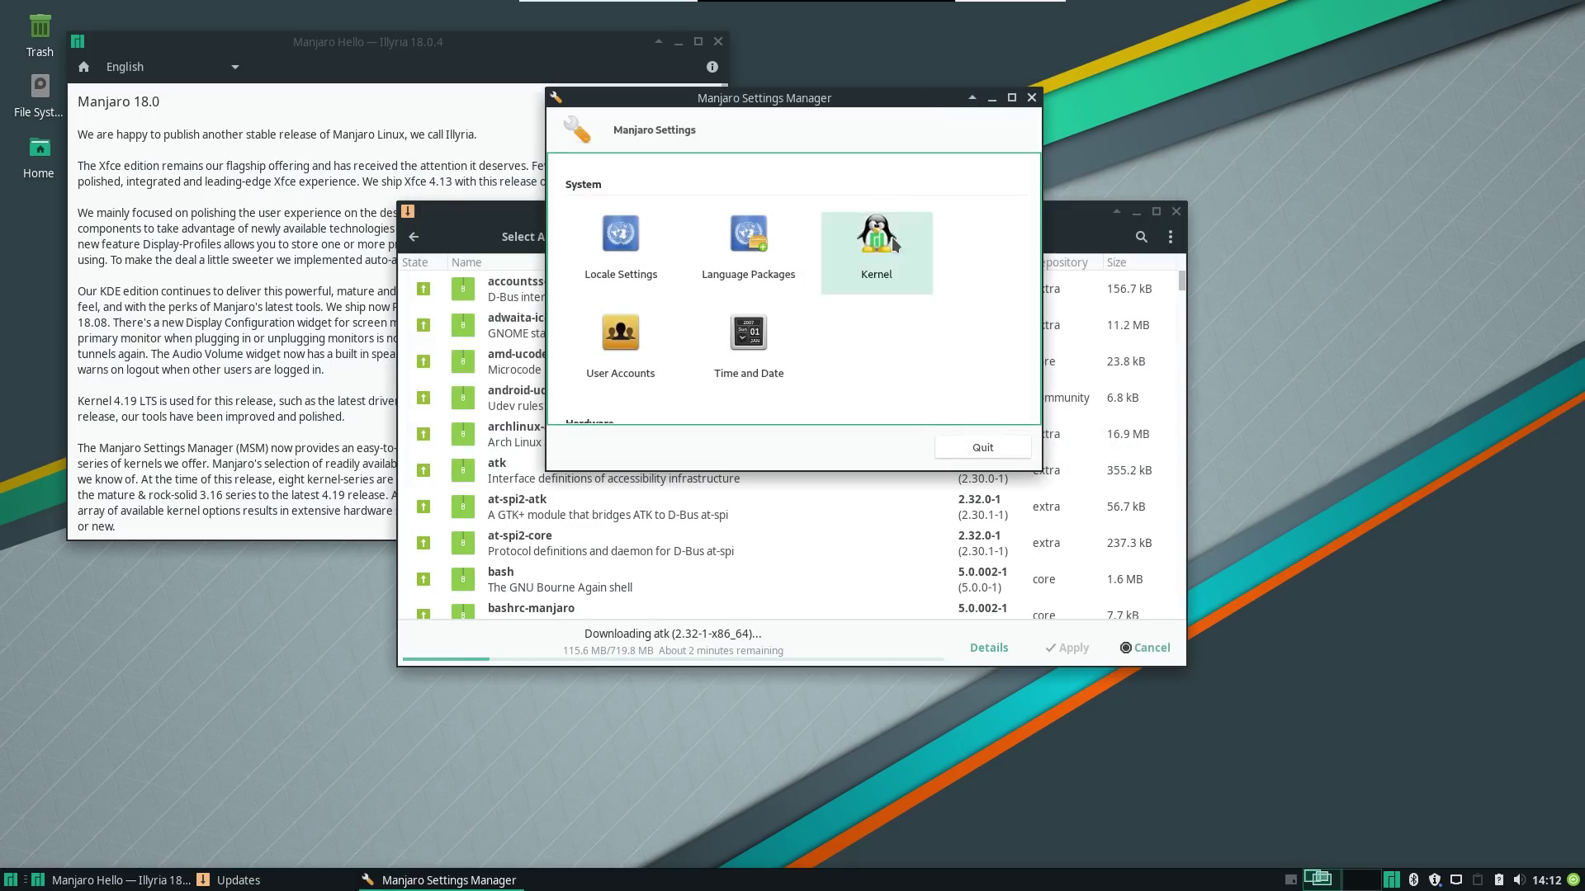
{"action": "scroll", "coordinate": [799, 330], "scroll_direction": "down", "scroll_amount": 3}
{"action": "left_click", "coordinate": [755, 373]}
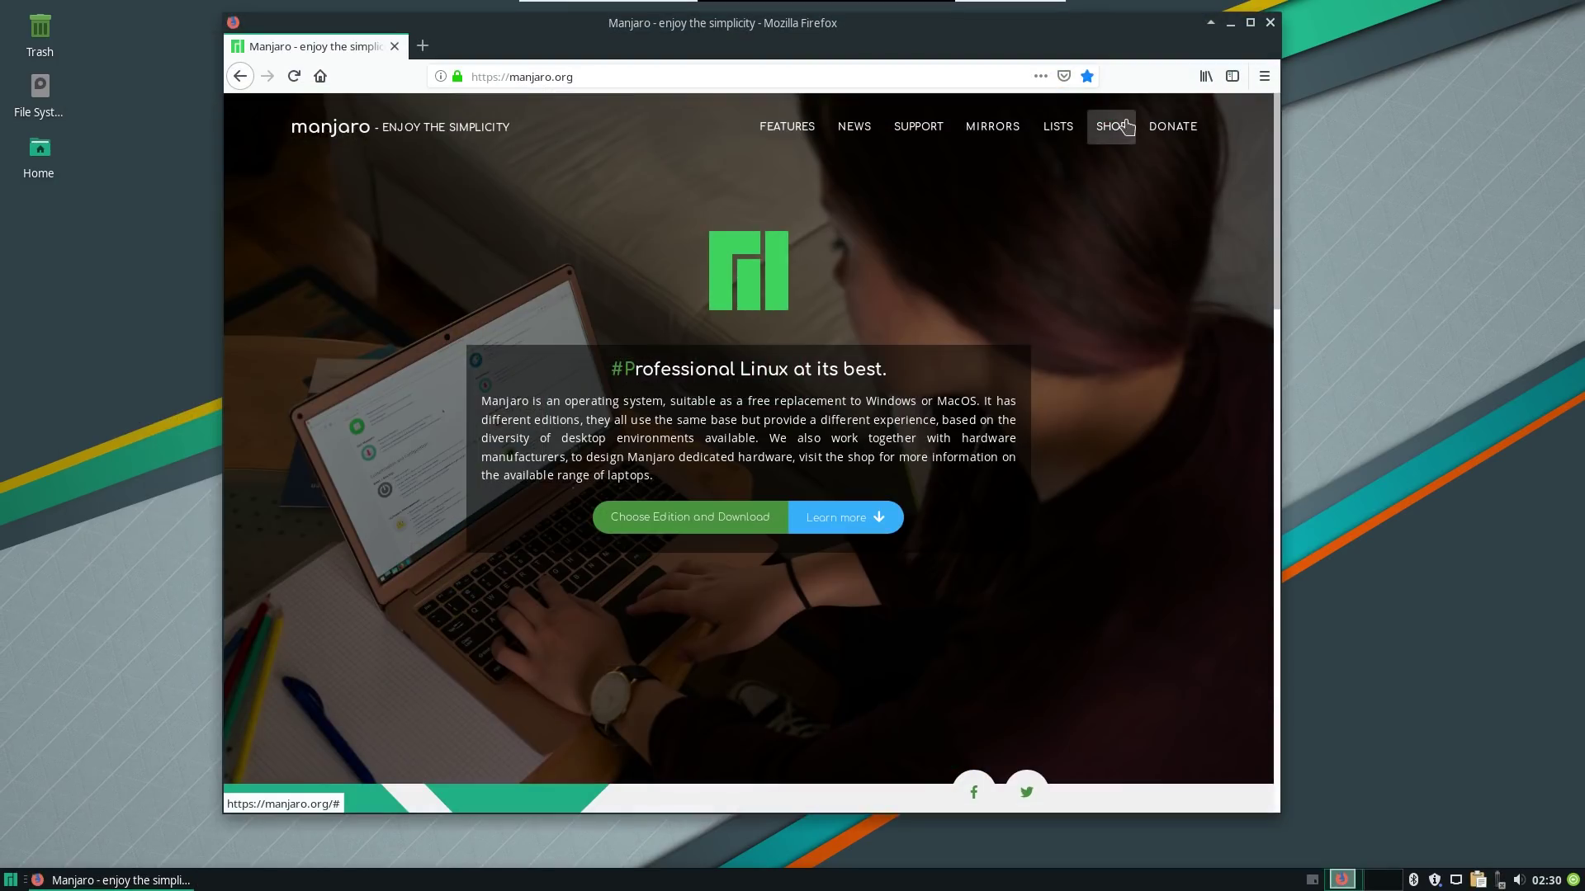
Open the Bladebook, Spitfire and ManjaroBook shop pages in tabs and close the home page tab.
{"action": "left_click", "coordinate": [1126, 126]}
{"action": "middle_click", "coordinate": [1065, 233]}
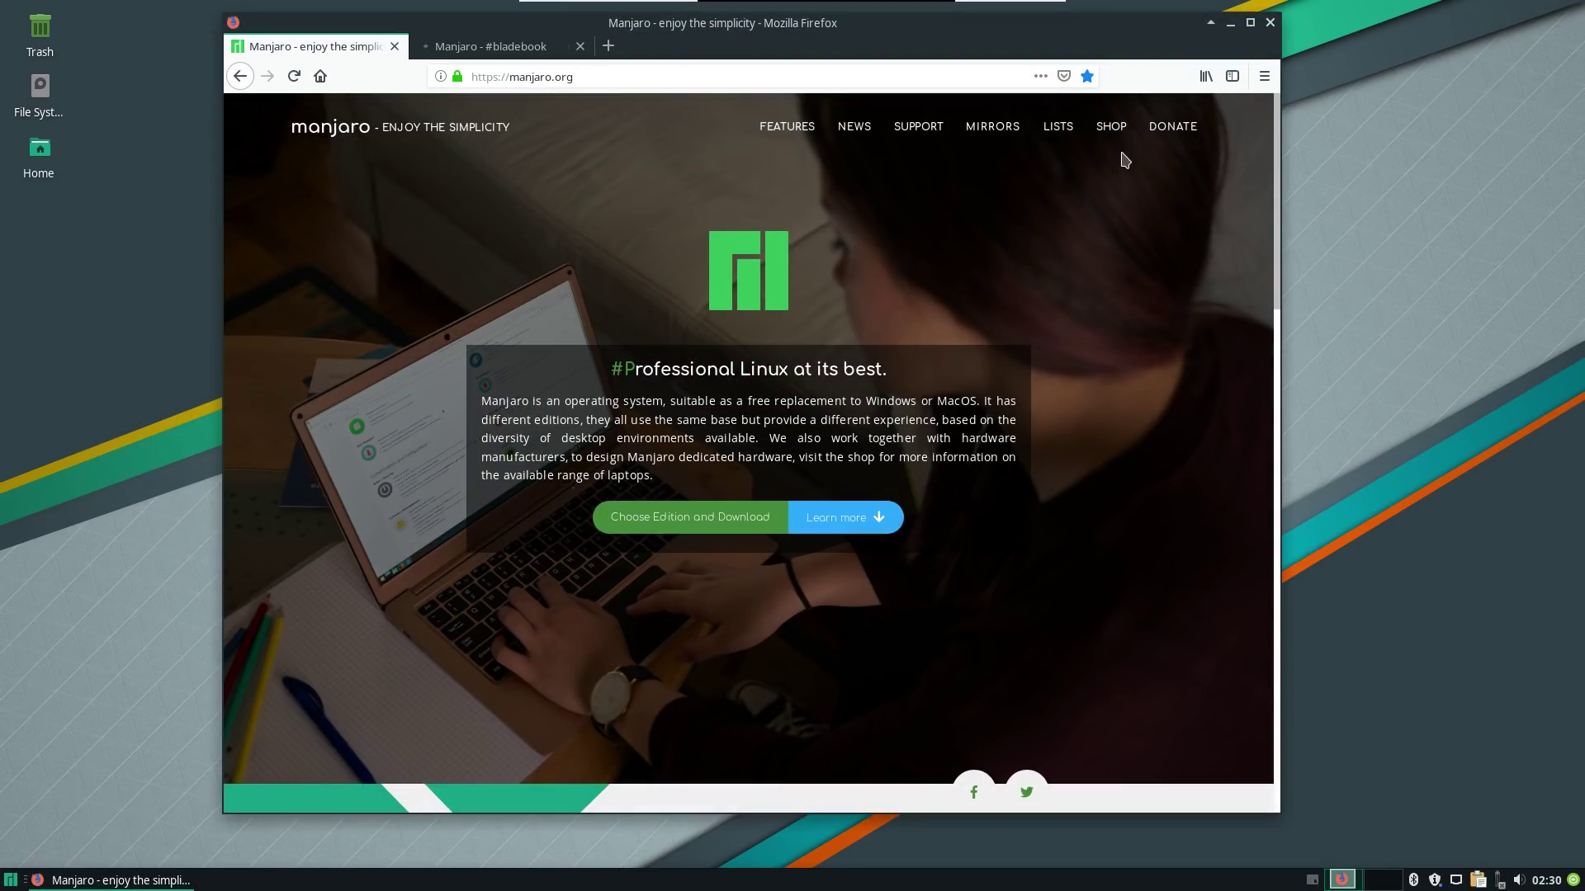
{"action": "left_click", "coordinate": [1111, 127]}
{"action": "middle_click", "coordinate": [1065, 255]}
{"action": "left_click", "coordinate": [1111, 126]}
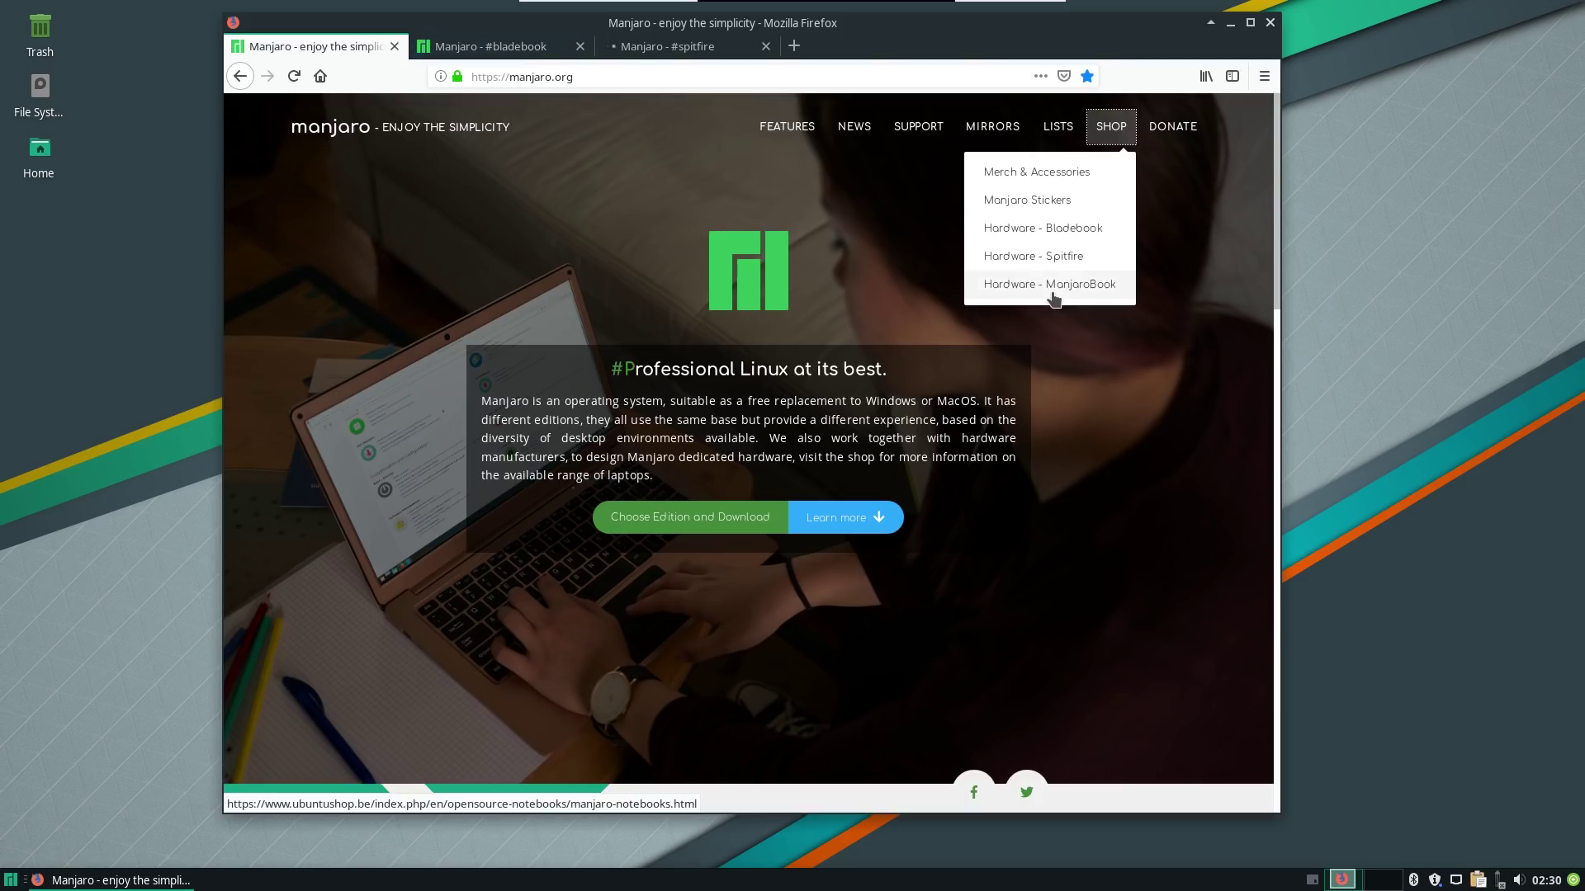
{"action": "left_click", "coordinate": [1052, 288]}
{"action": "middle_click", "coordinate": [343, 48]}
Browse the Bladebook, Spitfire and Manjaro Notebooks pages, scrolling through each laptop's details.
{"action": "left_click", "coordinate": [314, 48]}
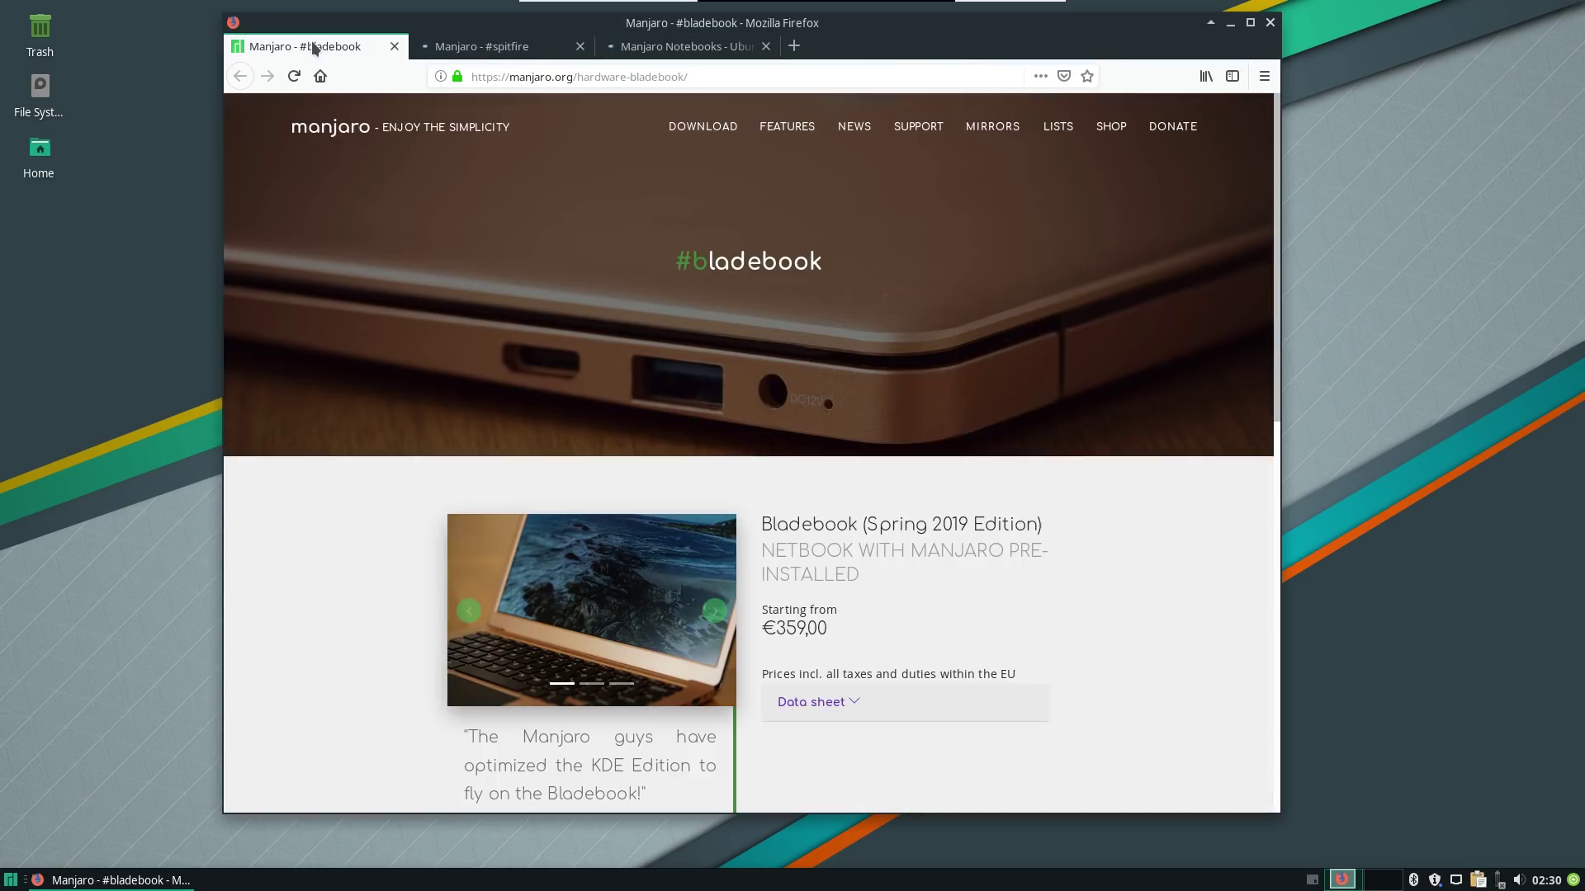
{"action": "scroll", "coordinate": [1104, 555], "scroll_direction": "down", "scroll_amount": 10}
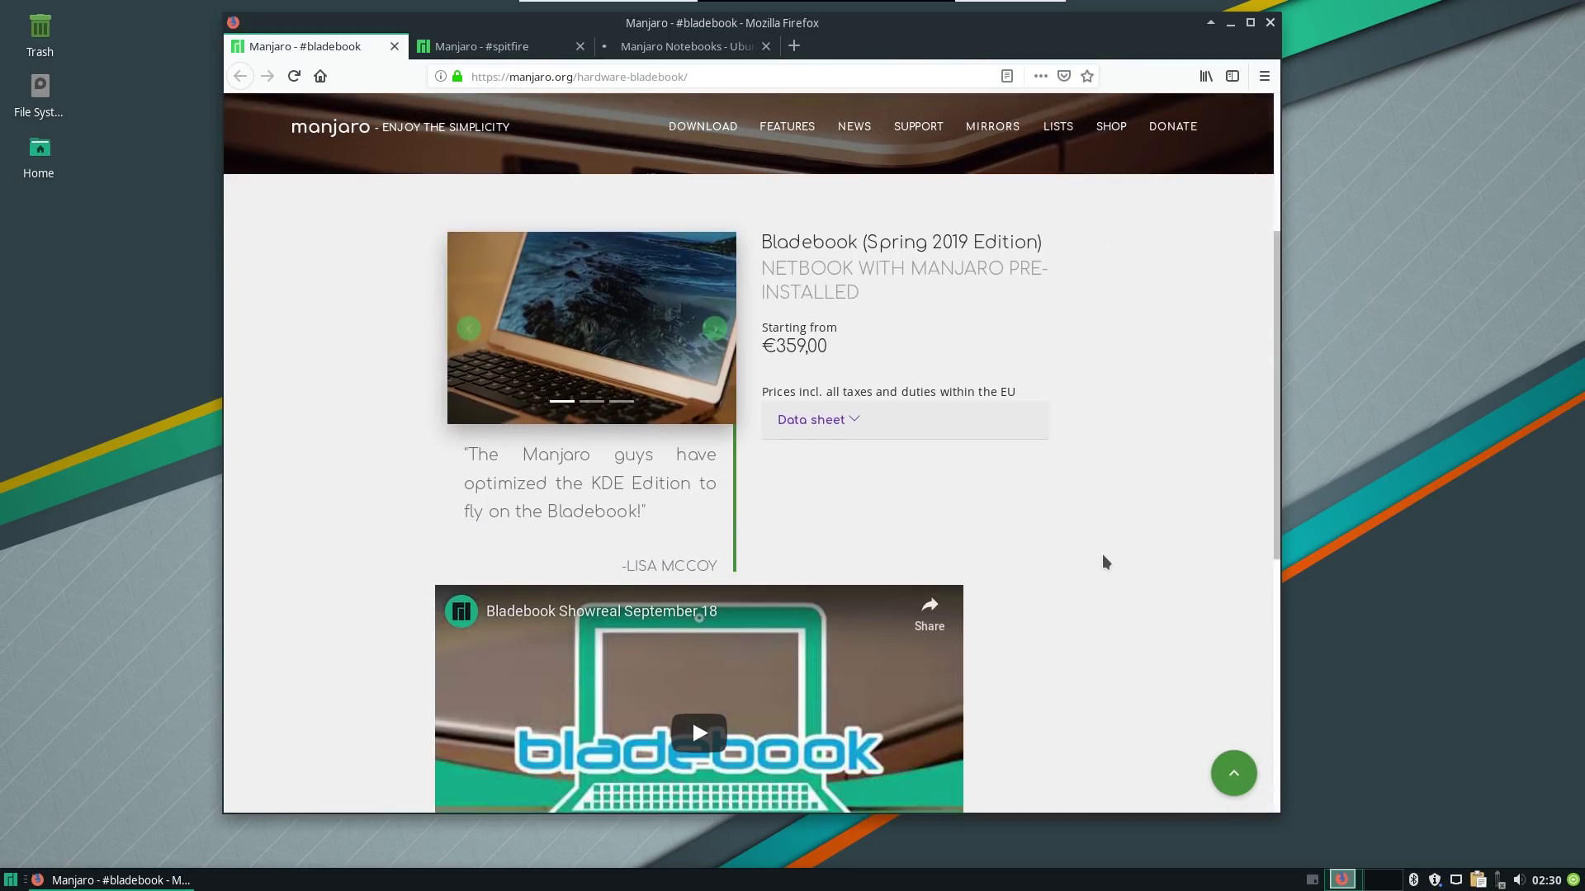
{"action": "key", "text": "ctrl+Tab"}
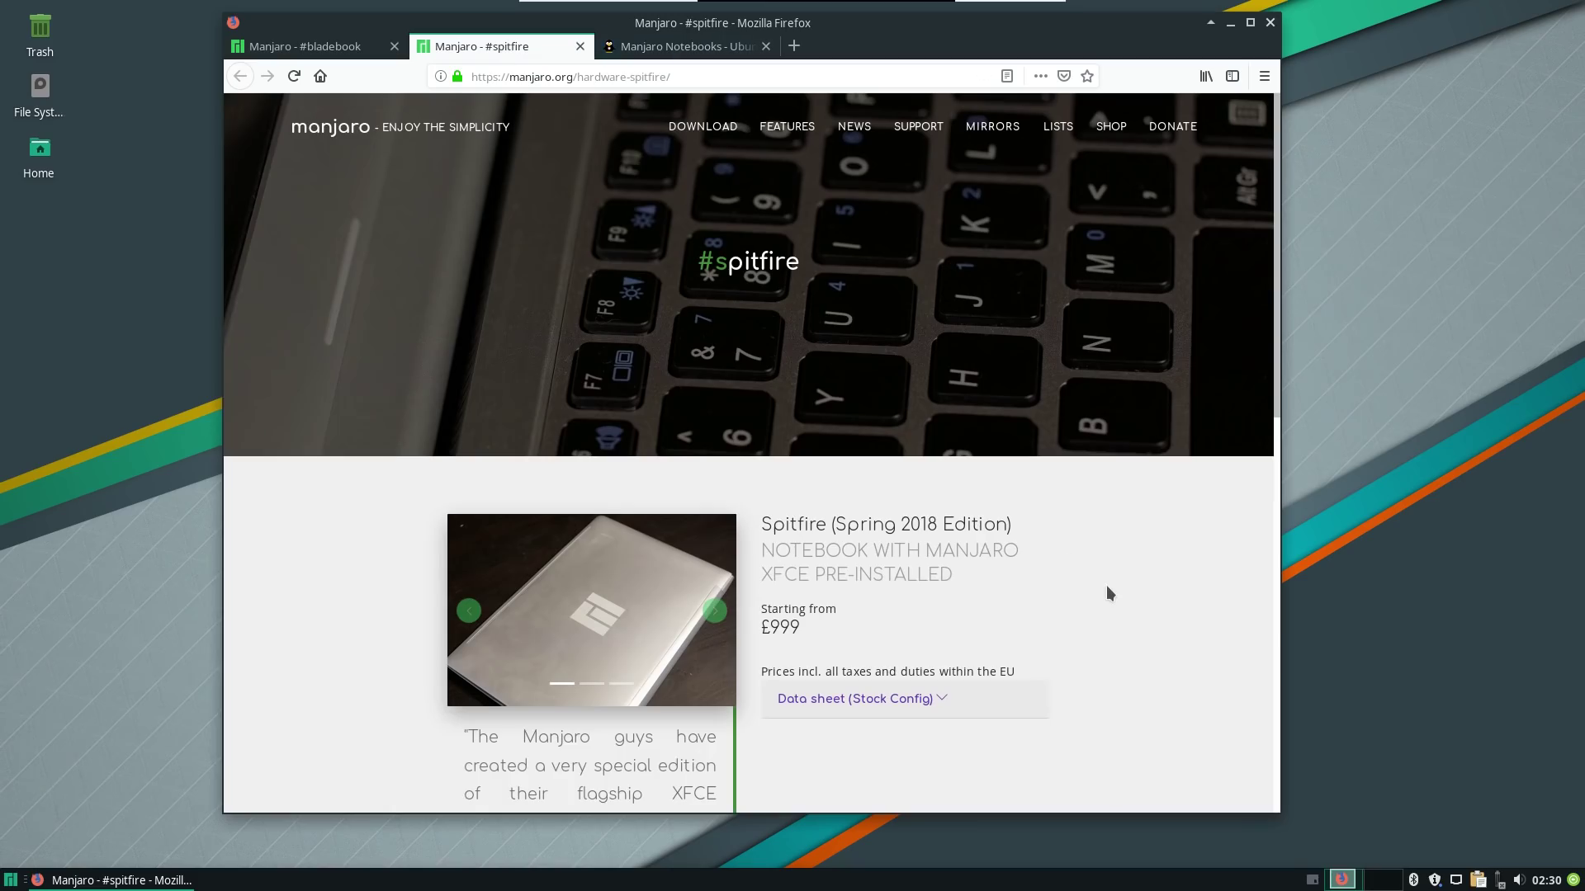
{"action": "scroll", "coordinate": [1106, 586], "scroll_direction": "down", "scroll_amount": 8}
{"action": "scroll", "coordinate": [1106, 586], "scroll_direction": "down", "scroll_amount": 3}
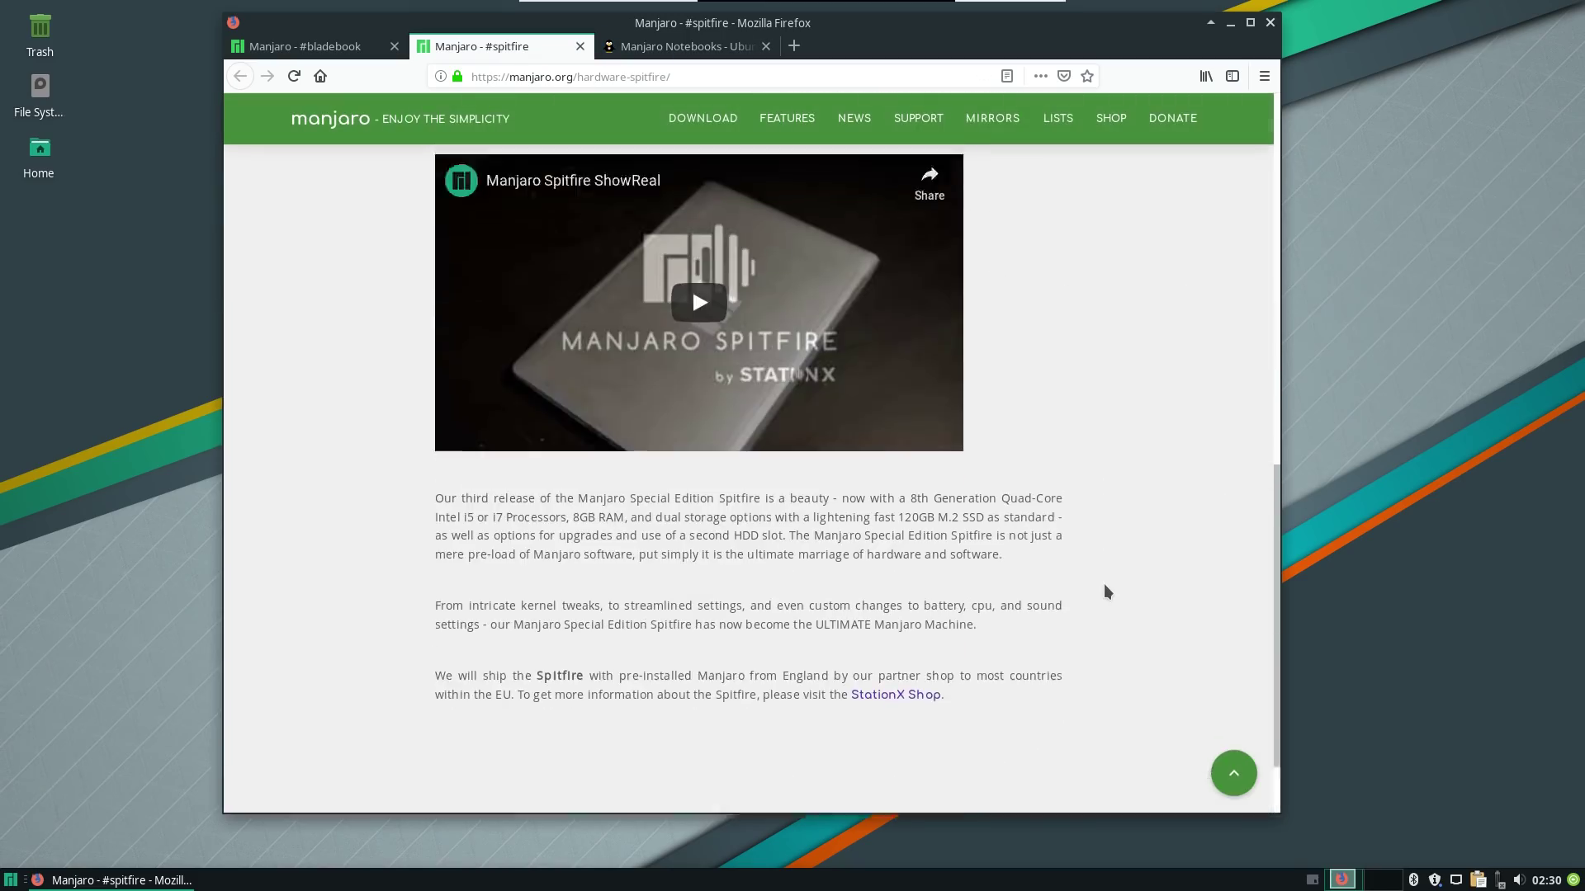
{"action": "scroll", "coordinate": [1103, 583], "scroll_direction": "up", "scroll_amount": 6}
{"action": "left_click", "coordinate": [702, 47]}
{"action": "scroll", "coordinate": [1098, 291], "scroll_direction": "down", "scroll_amount": 10}
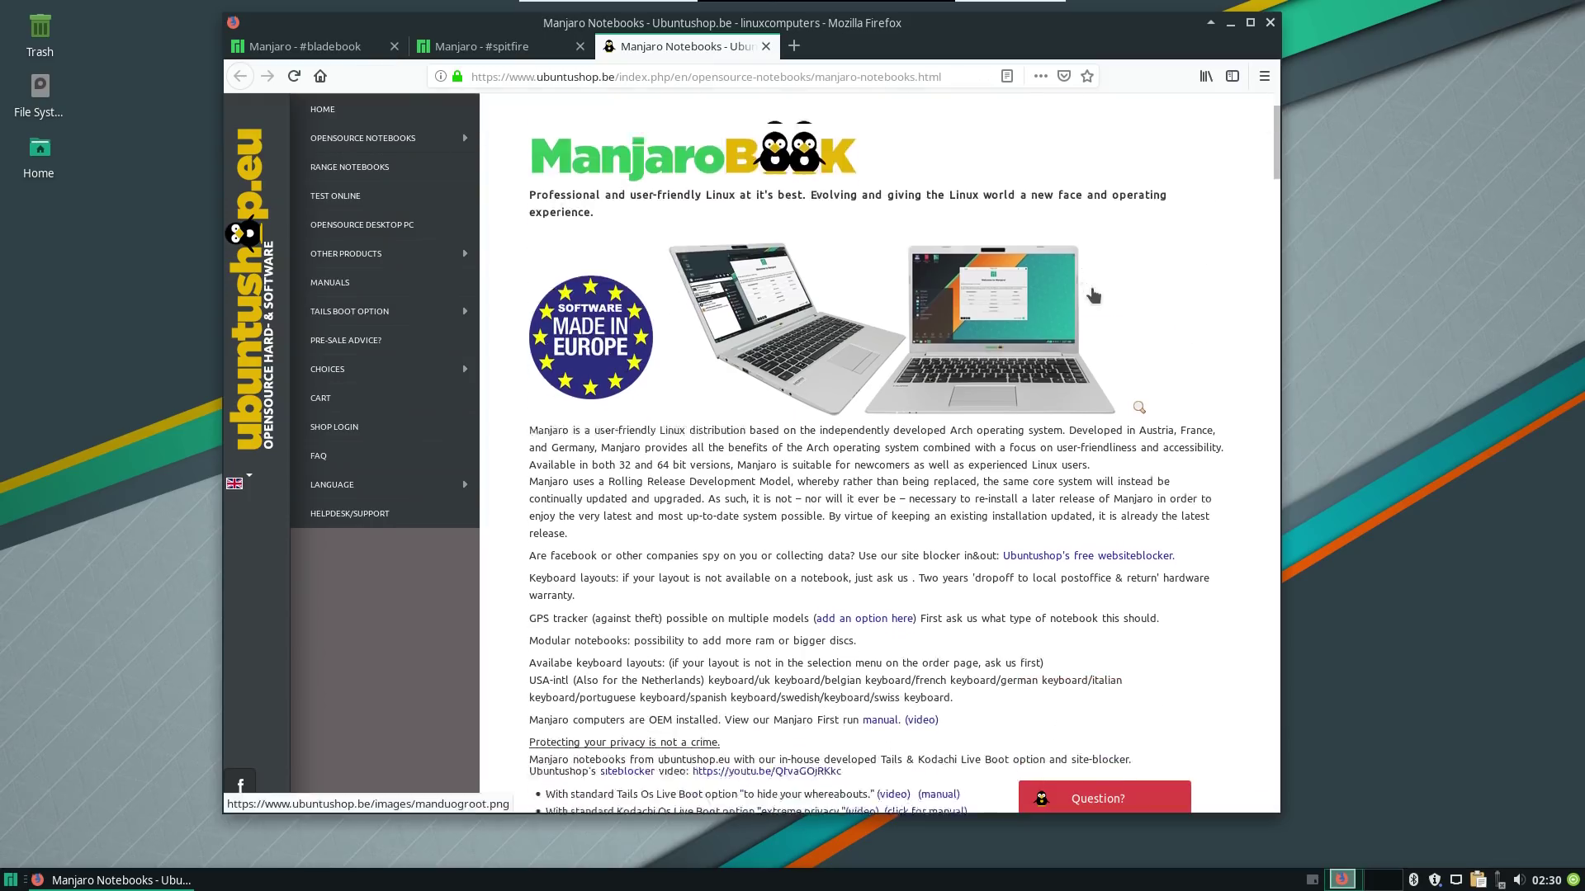
{"action": "scroll", "coordinate": [1098, 295], "scroll_direction": "down", "scroll_amount": 3}
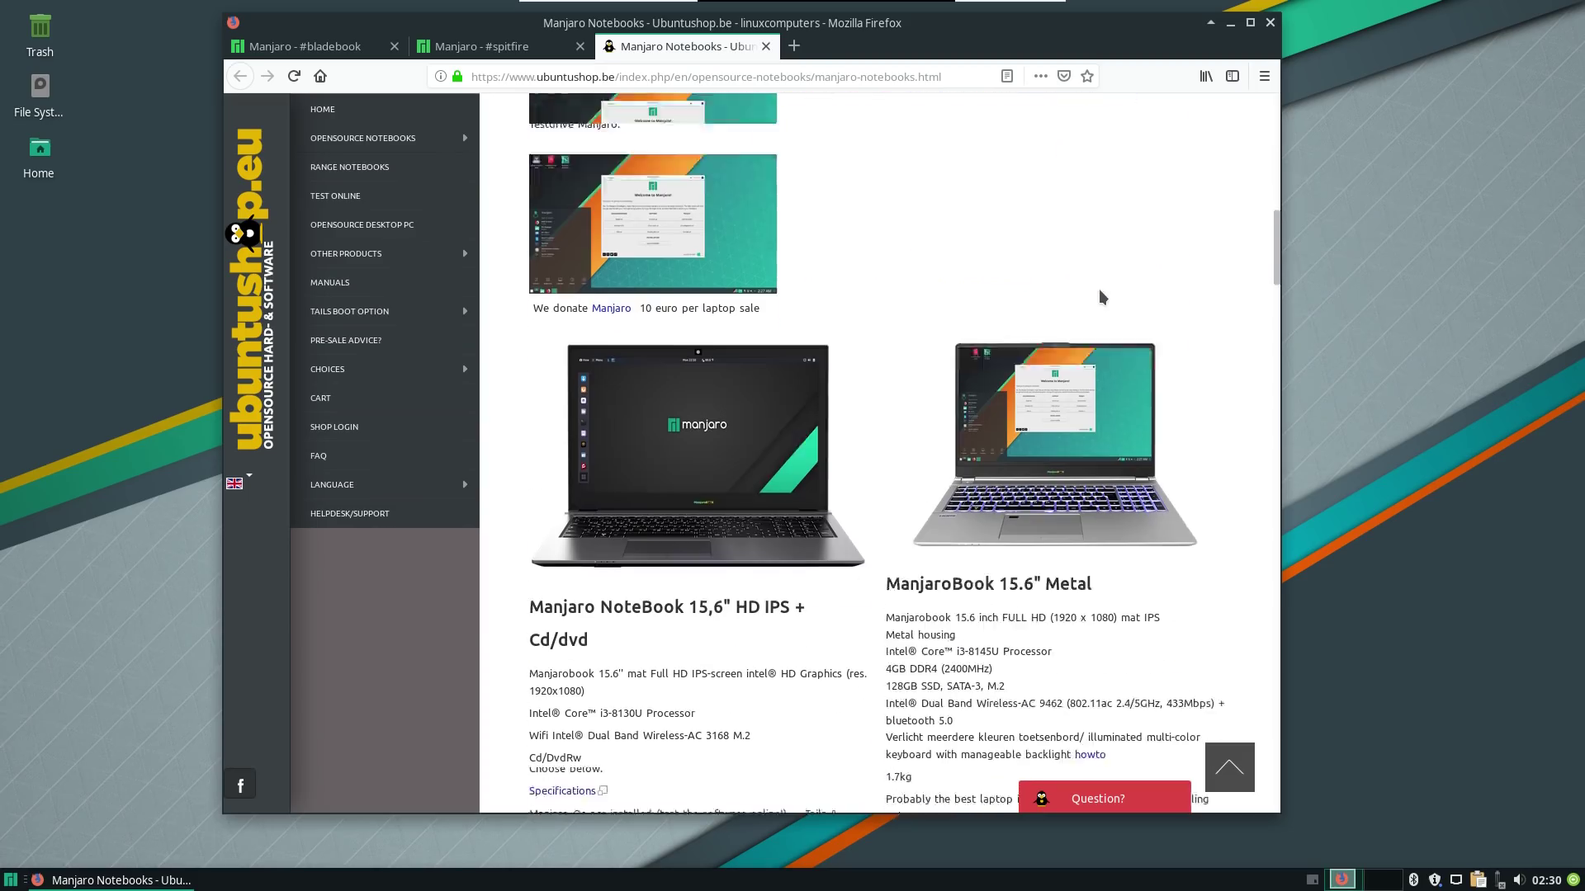
{"action": "left_click", "coordinate": [357, 46]}
{"action": "scroll", "coordinate": [587, 350], "scroll_direction": "up", "scroll_amount": 8}
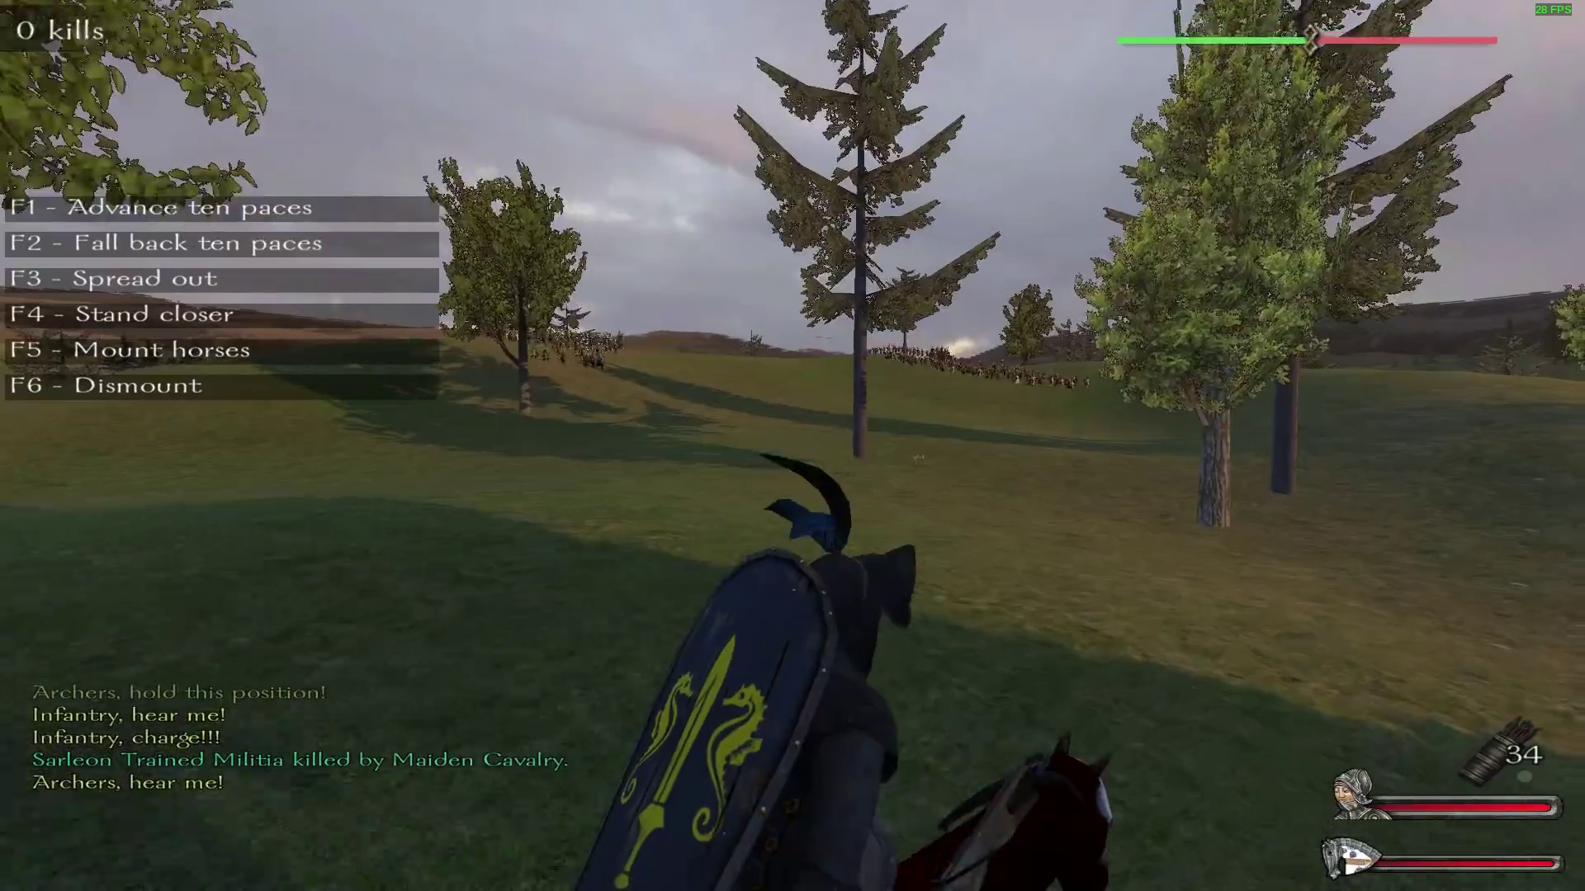
Order the archers to advance ten paces, then the infantry and cavalry to charge.
{"action": "key", "text": "F1"}
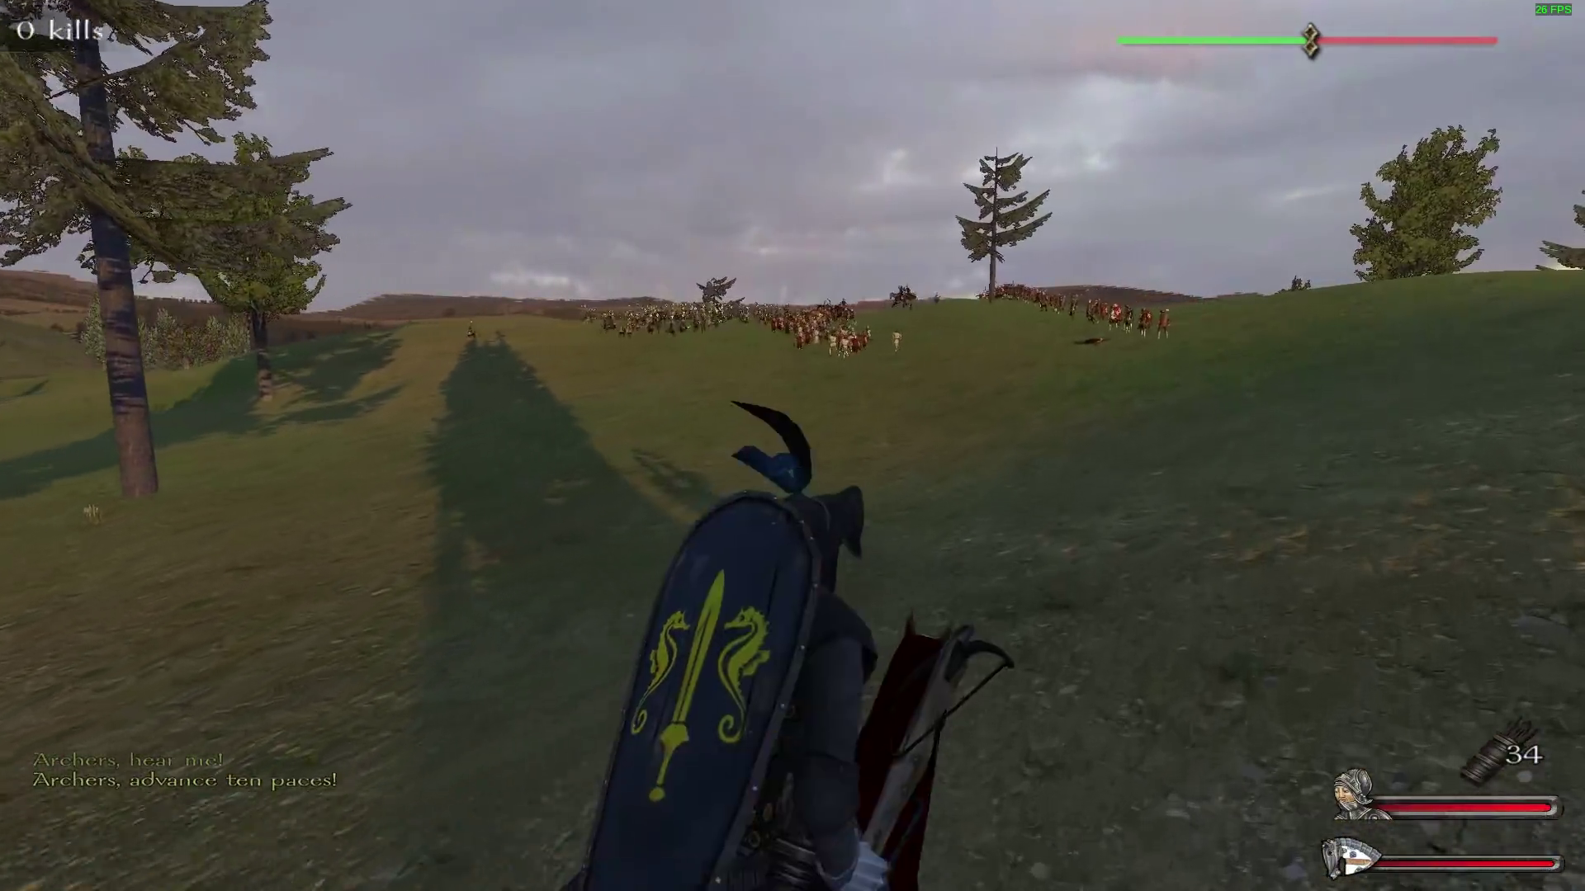
{"action": "key", "text": "1"}
{"action": "key", "text": "F1"}
{"action": "key", "text": "F3"}
{"action": "key", "text": "3"}
Switch from the crossbow to the mace and strike an enemy soldier.
{"action": "key", "text": "F1"}
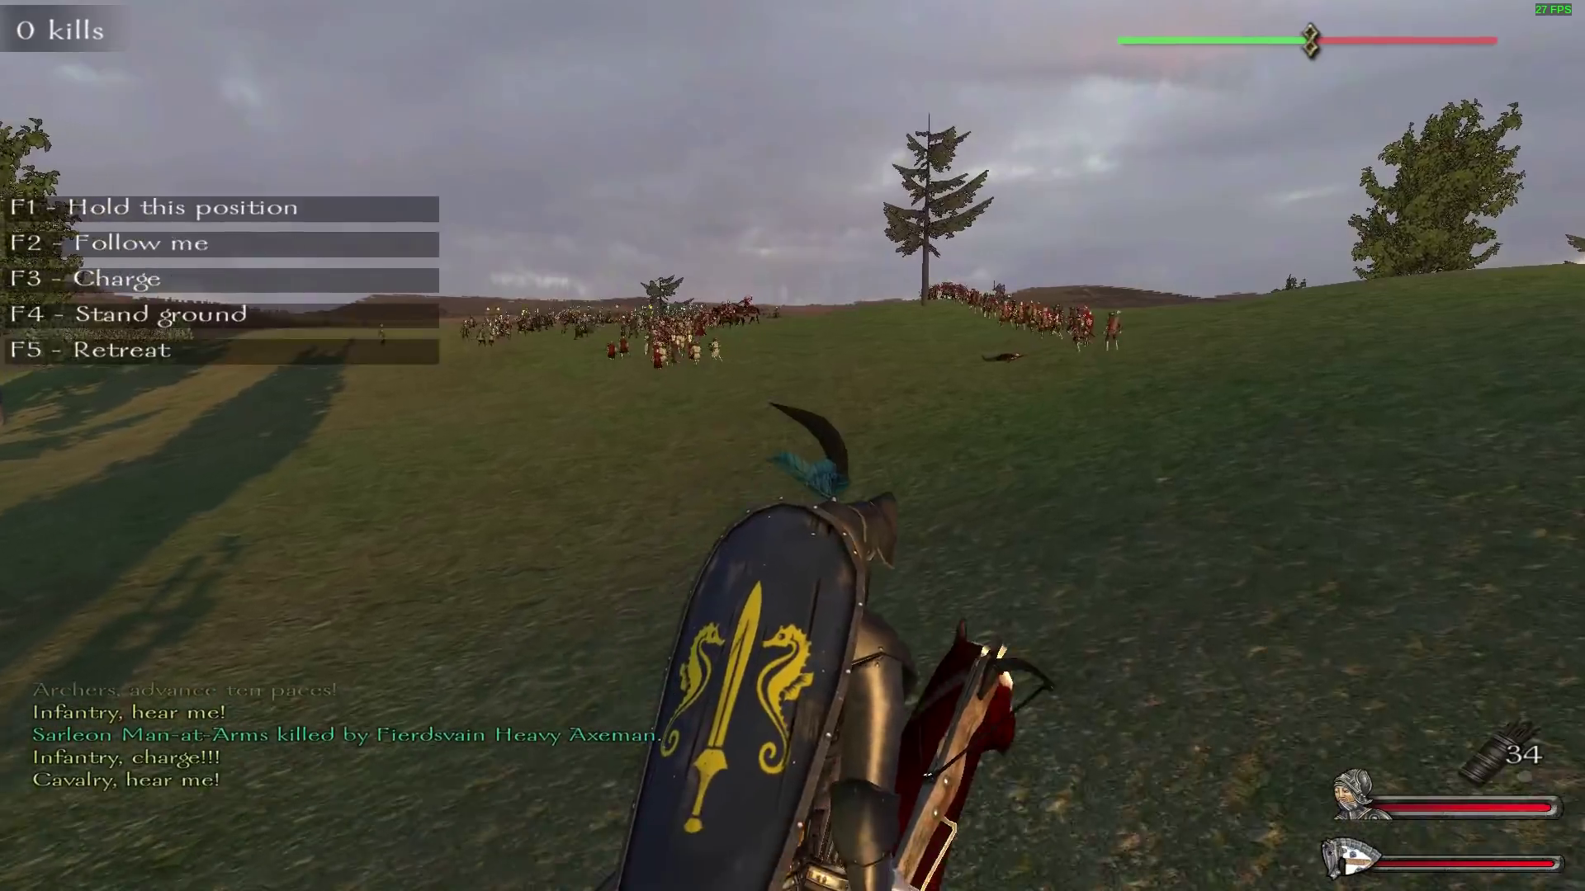
{"action": "key", "text": "F3"}
{"action": "scroll", "coordinate": [792, 446], "scroll_direction": "down", "scroll_amount": 1}
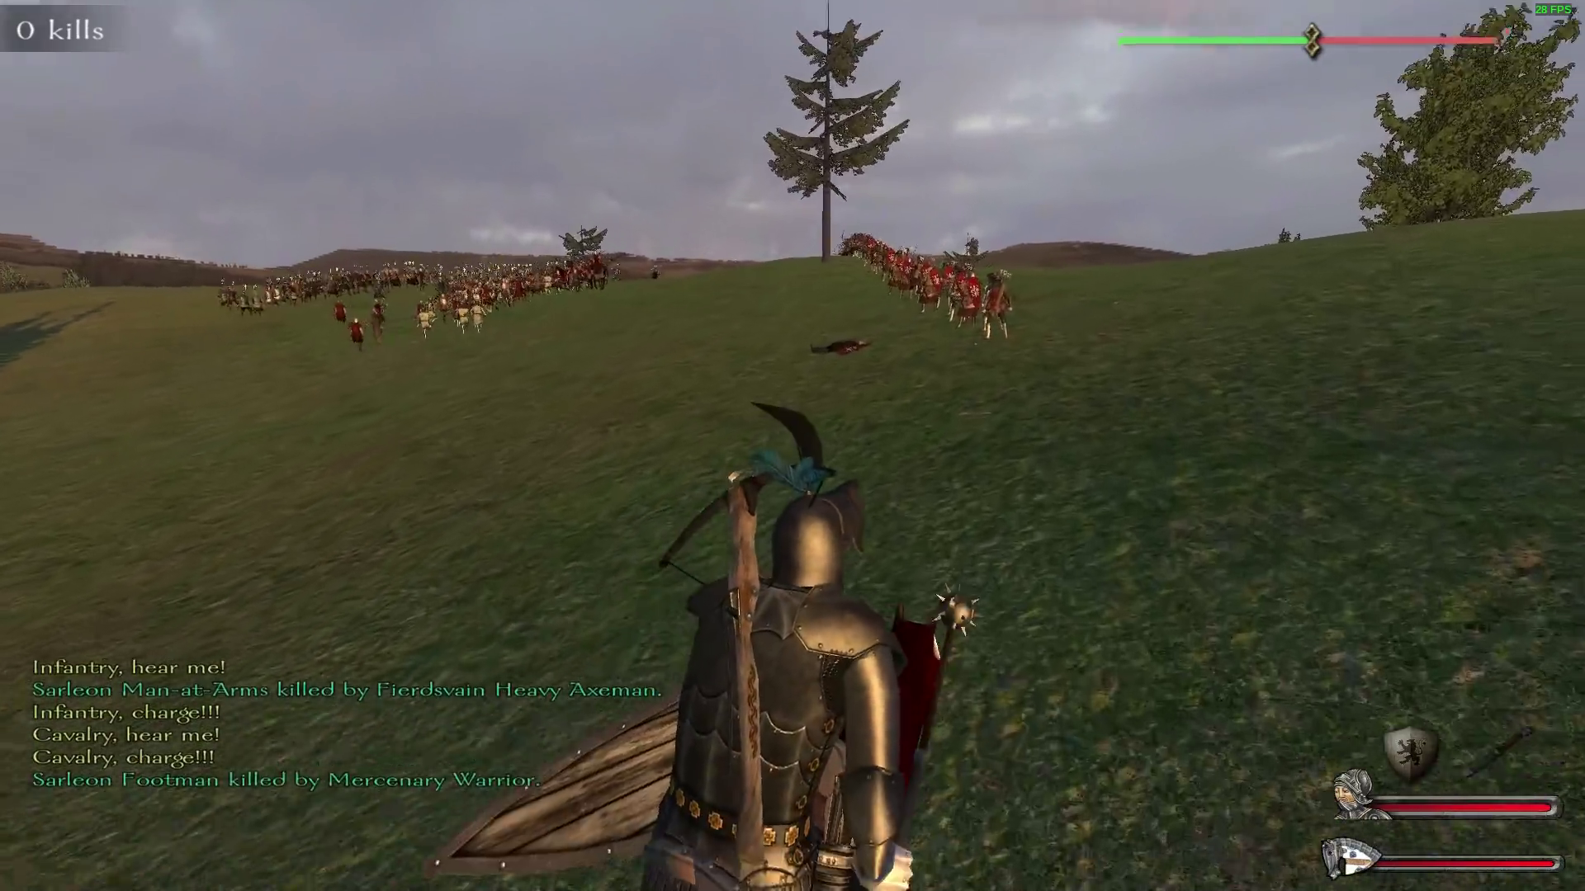
{"action": "scroll", "coordinate": [792, 446], "scroll_direction": "down", "scroll_amount": 2}
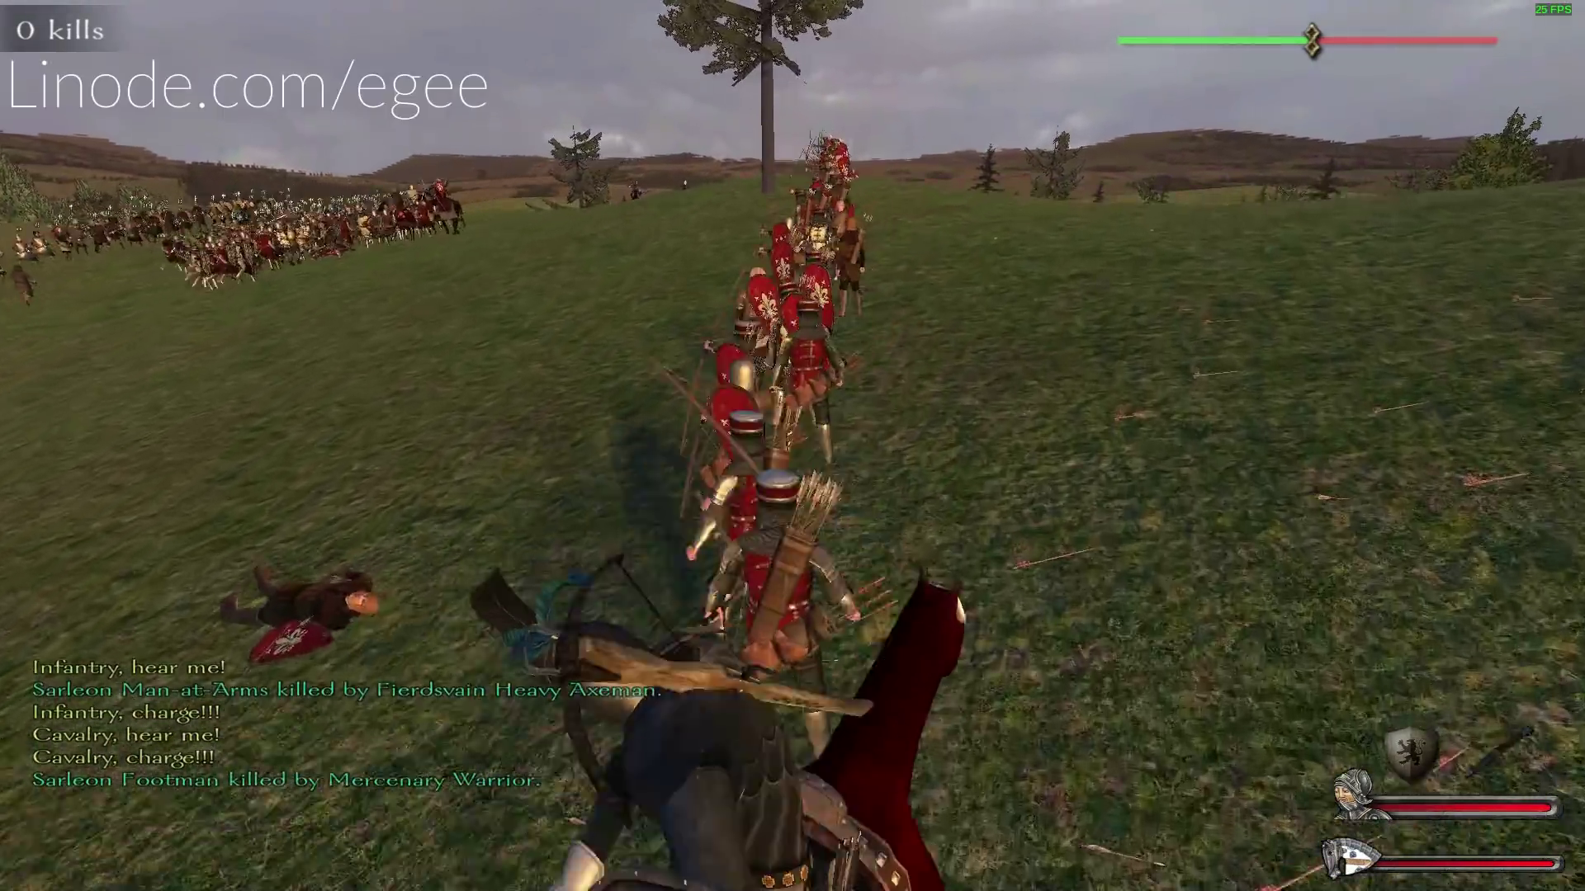
{"action": "scroll", "coordinate": [792, 446], "scroll_direction": "down", "scroll_amount": 1}
{"action": "left_click", "coordinate": [793, 445]}
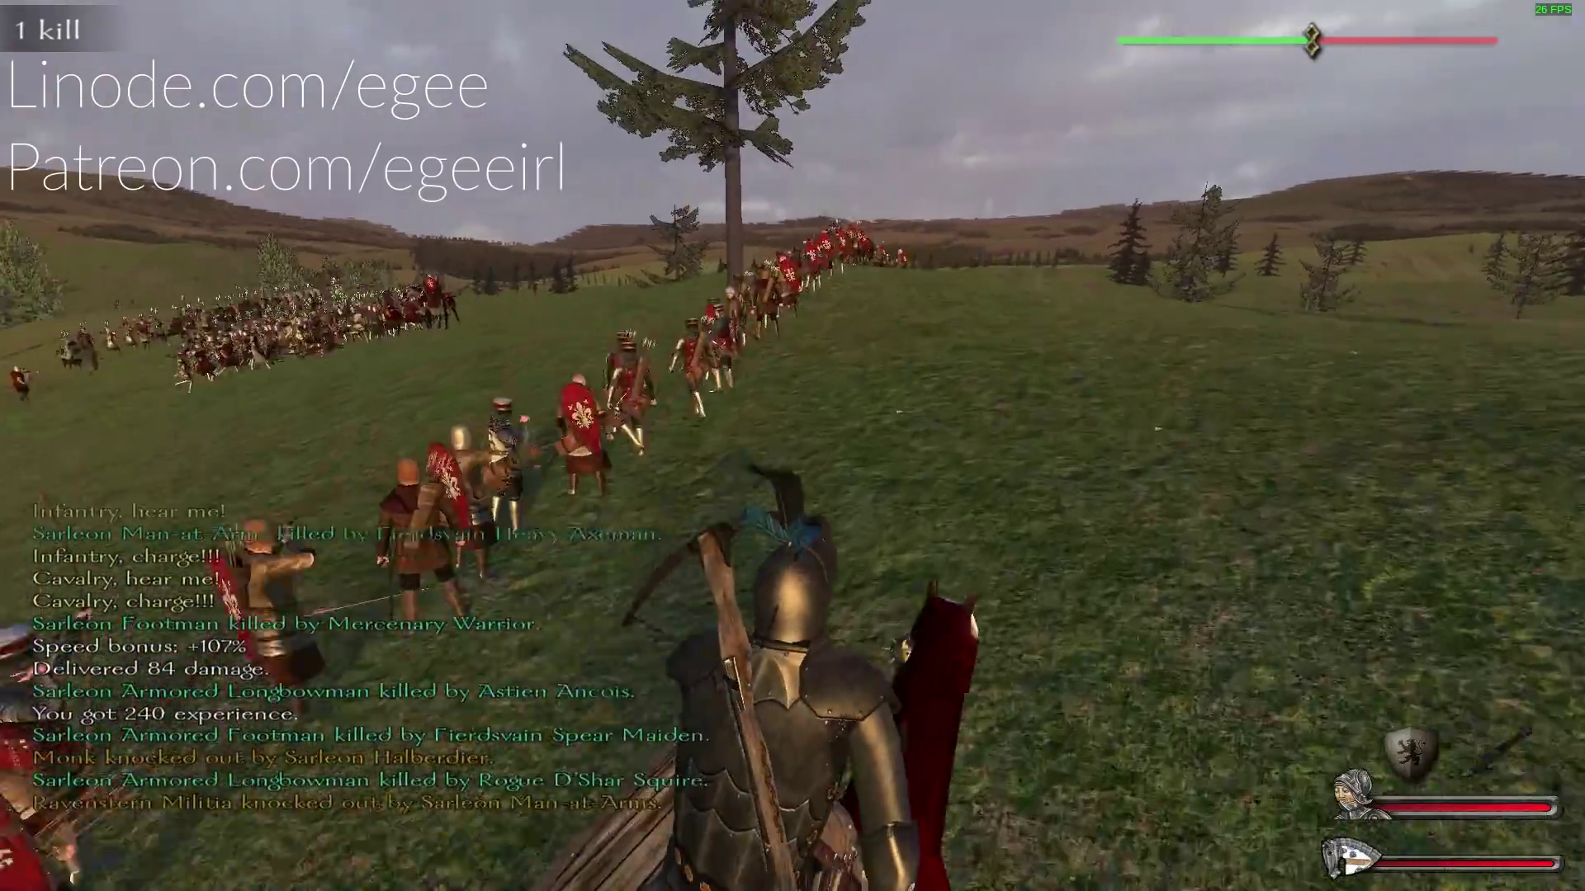
{"action": "scroll", "coordinate": [793, 446], "scroll_direction": "down", "scroll_amount": 1}
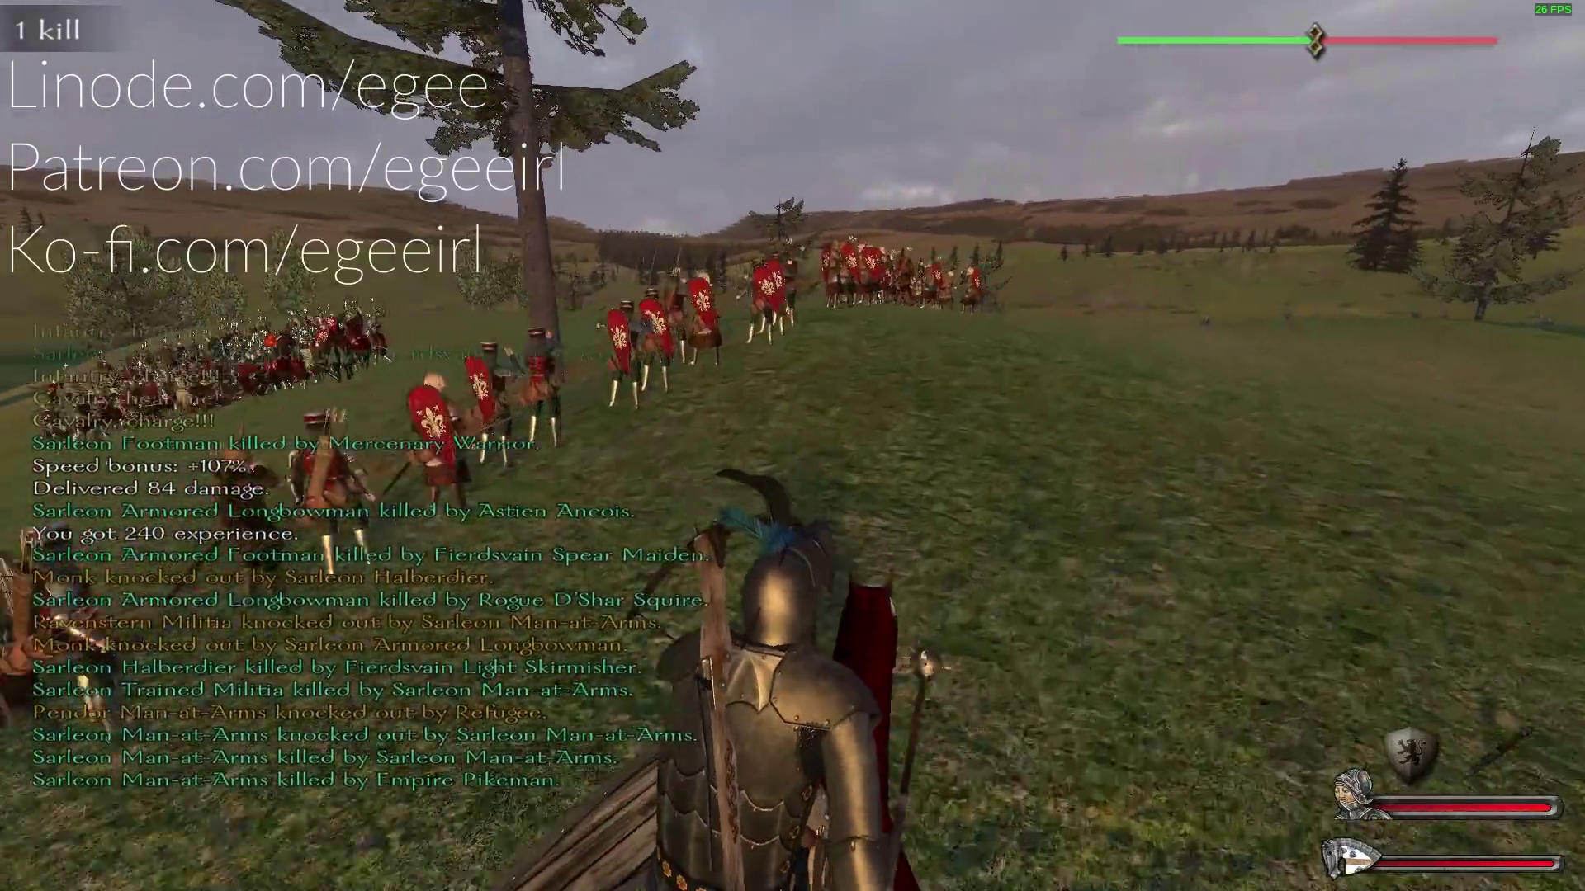